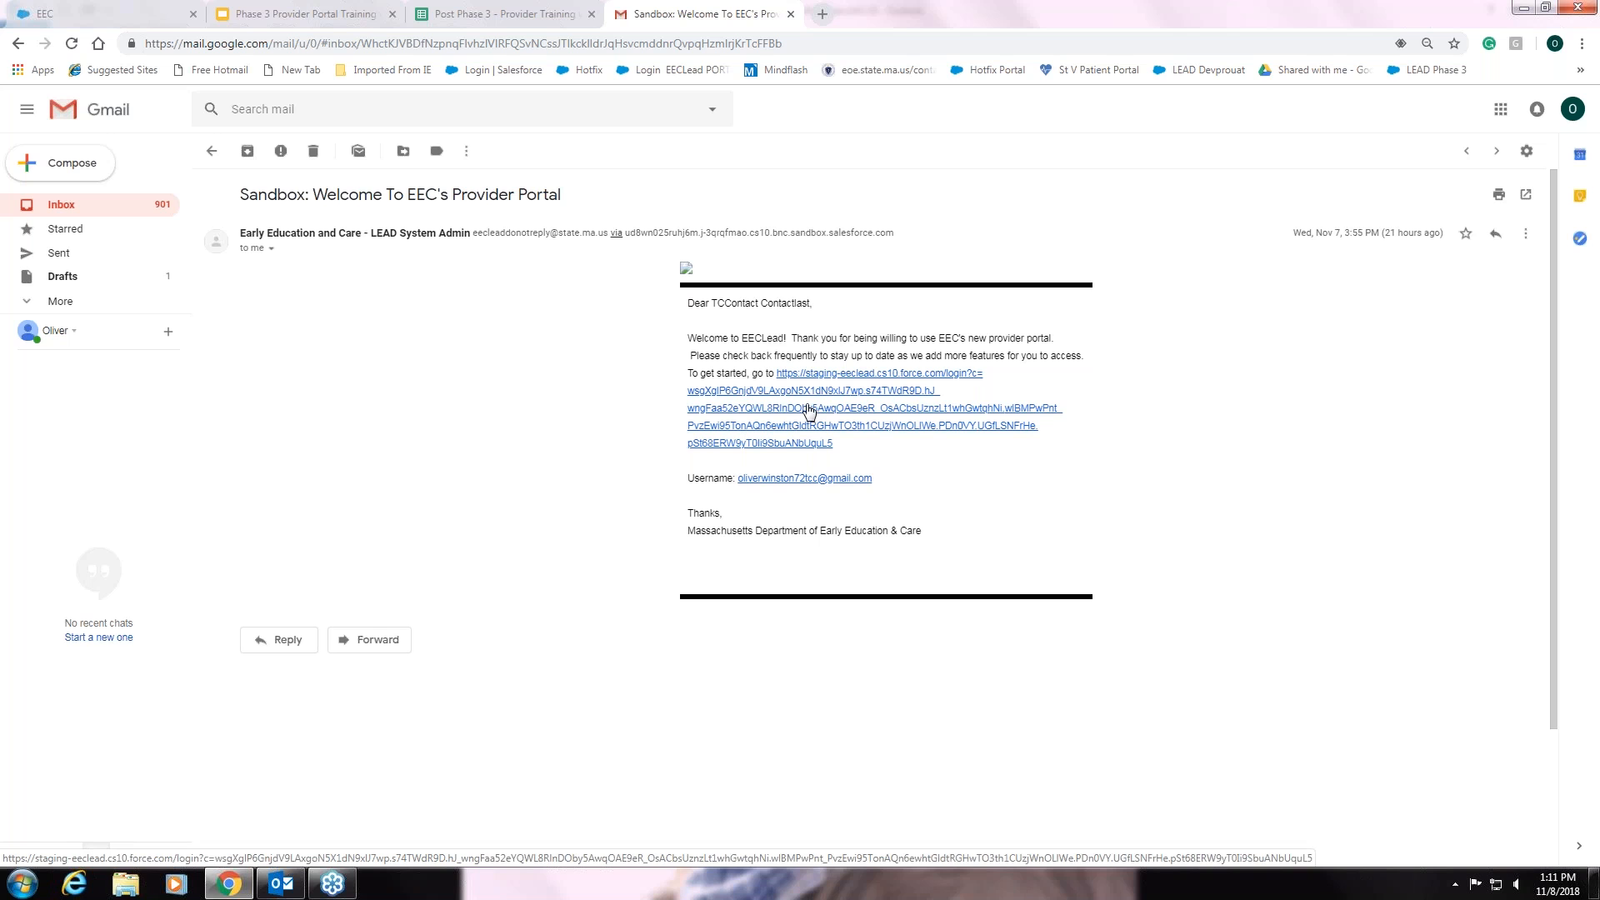
# - Return from the 'Welcome To EEC's Provider Portal' email to the Gmail inbox
pyautogui.click(212, 150)
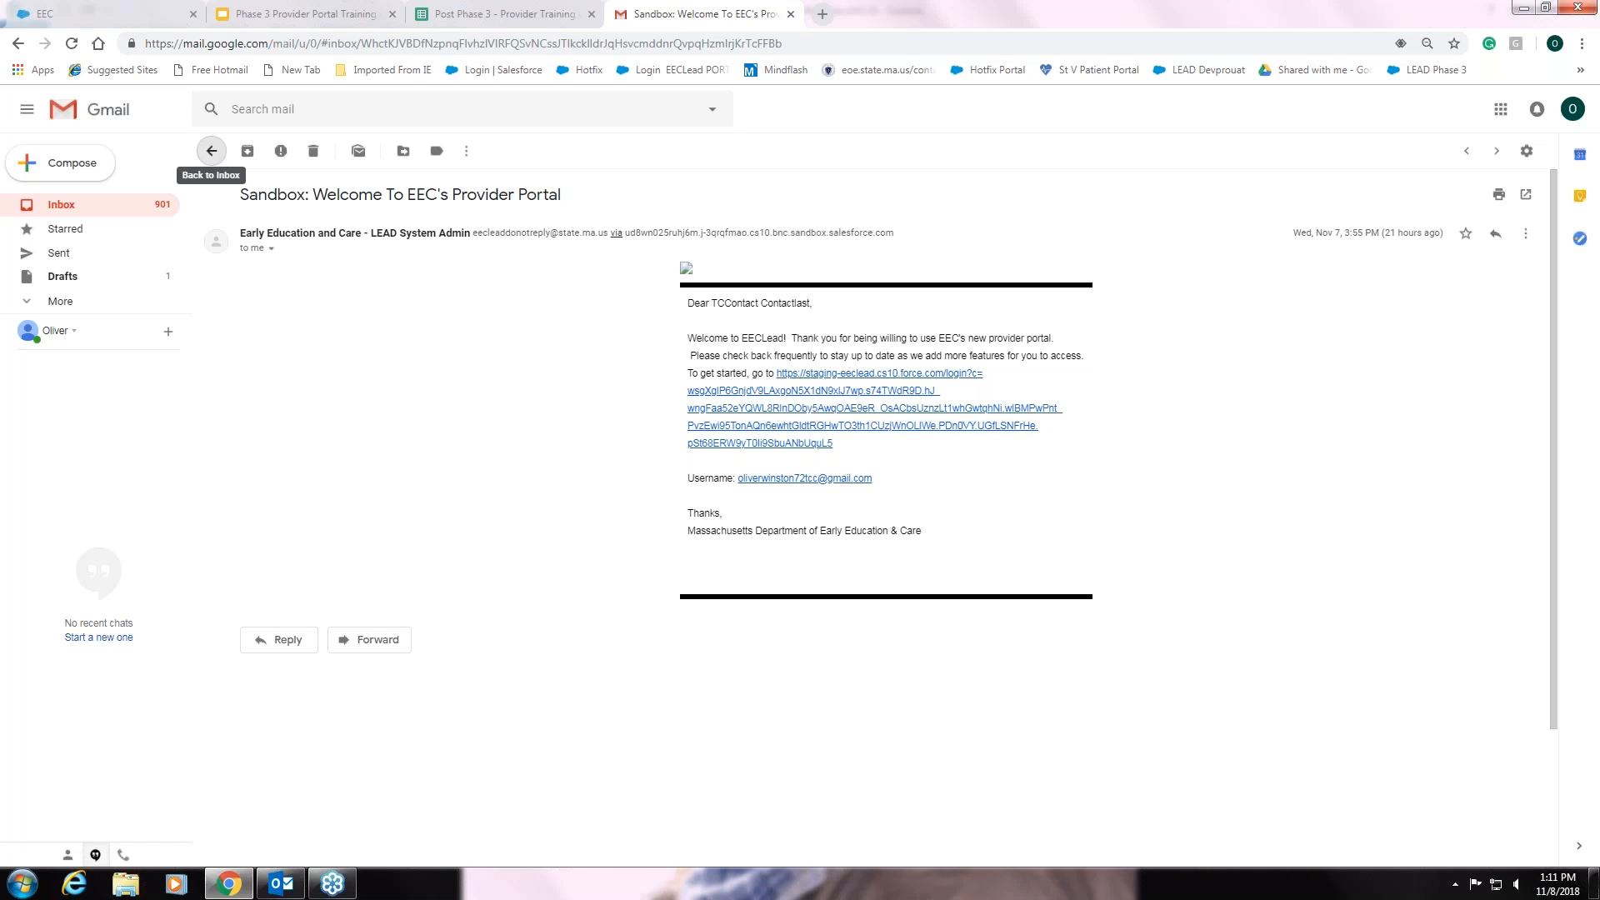
# - Advance the Phase 3 Provider Portal Training deck to the homepage-navigation slide
pyautogui.click(333, 15)
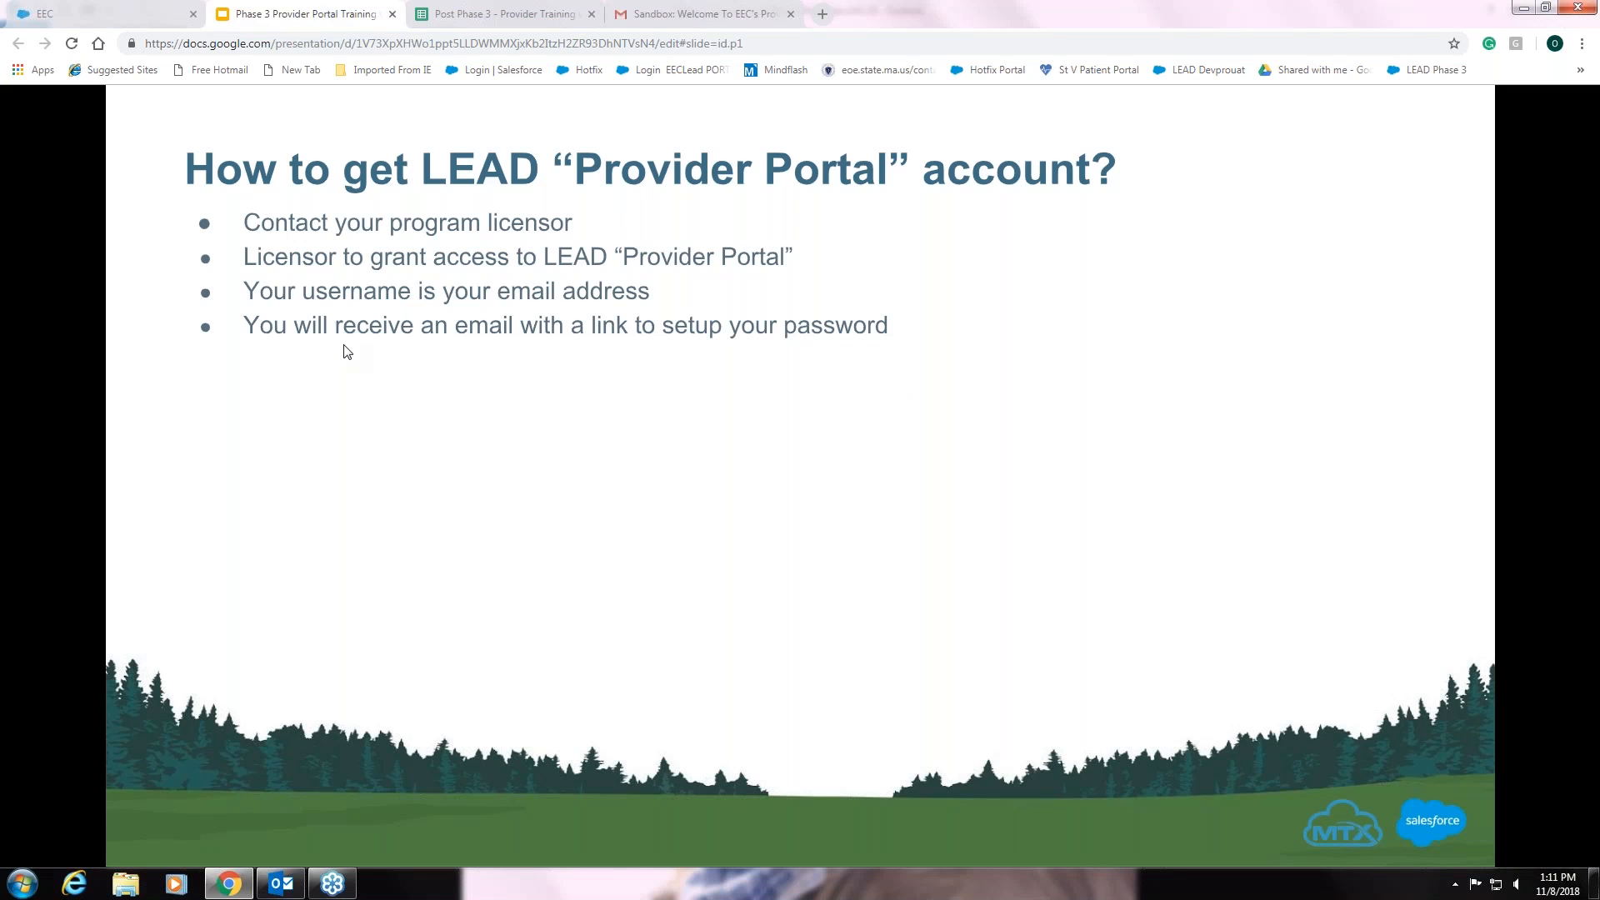
pyautogui.click(880, 396)
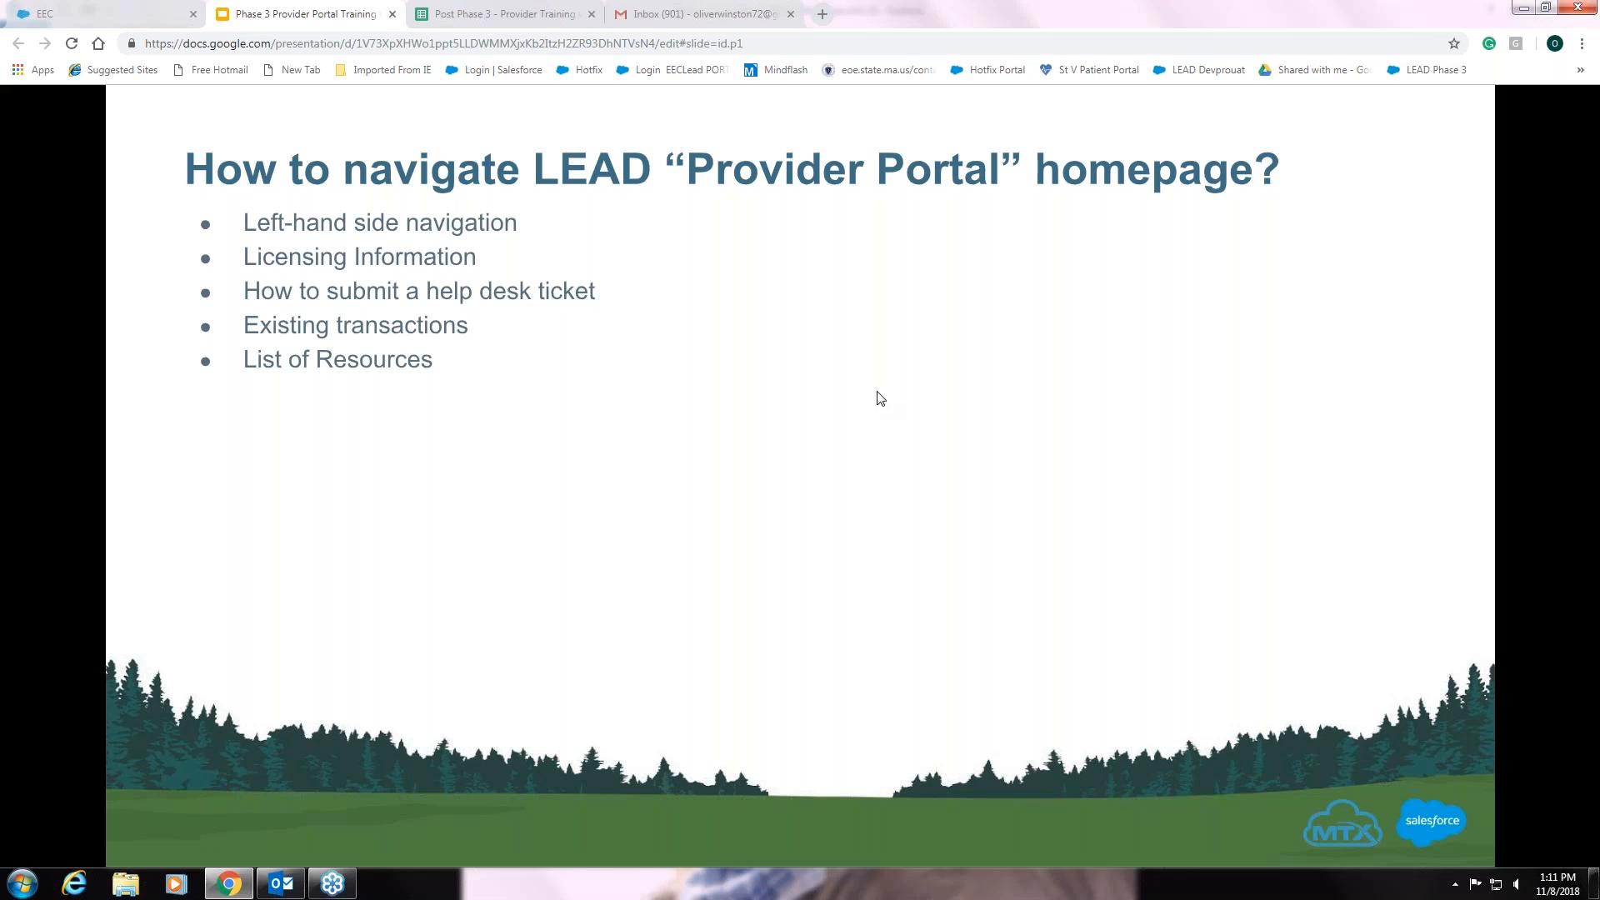
pyautogui.click(122, 17)
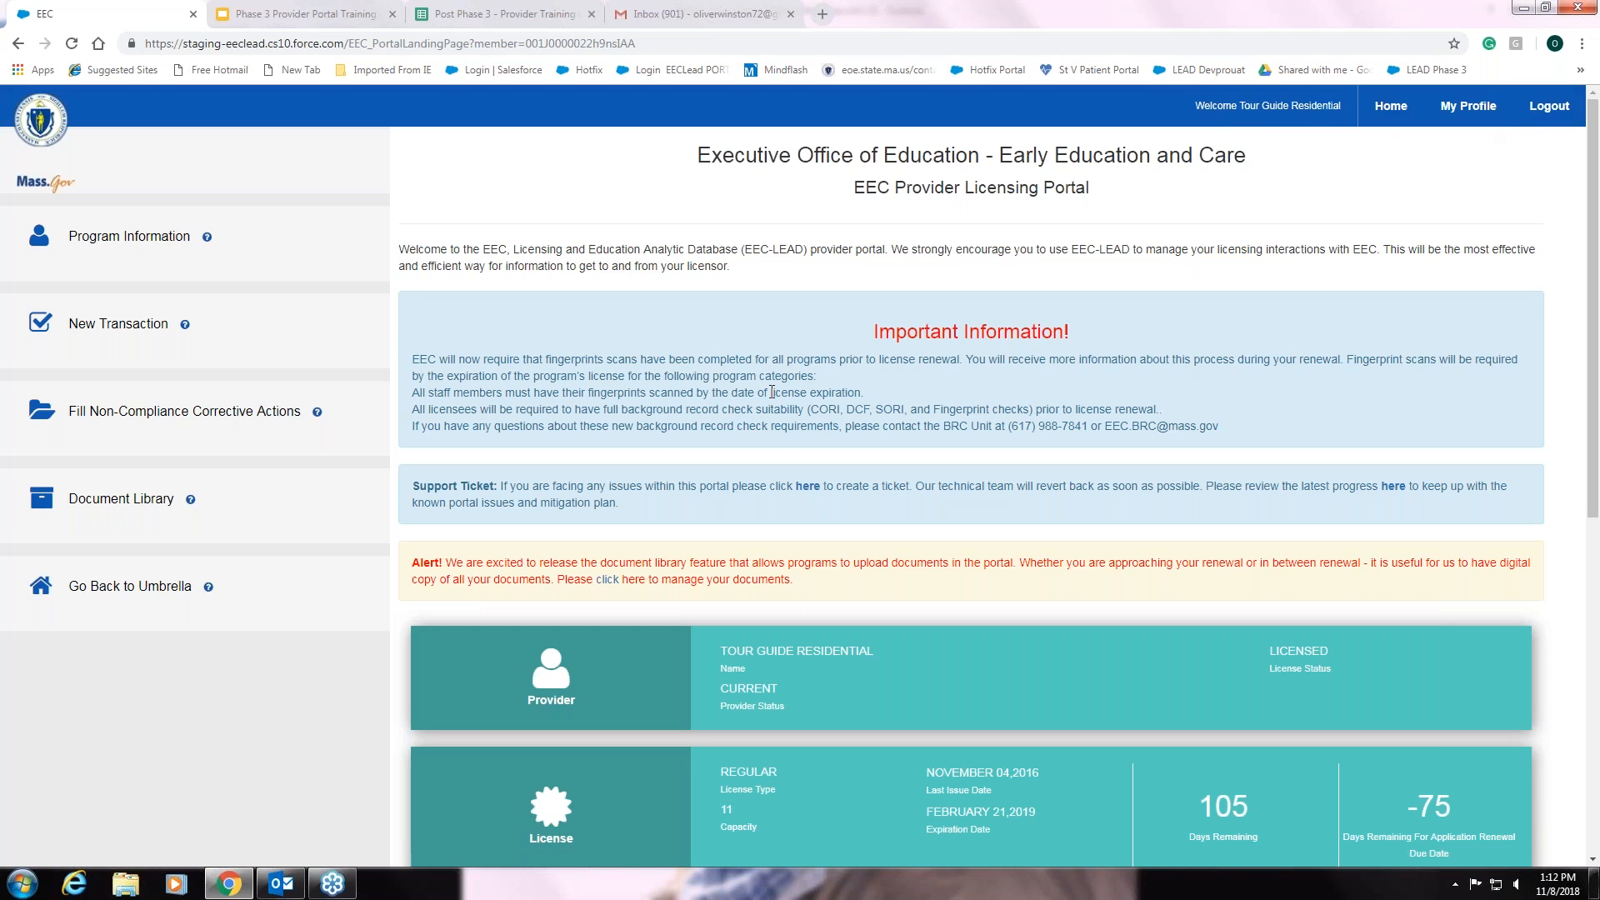
# - Scroll the portal landing page down to the My Licensing Transactions list
pyautogui.scroll(-2, 772, 391)
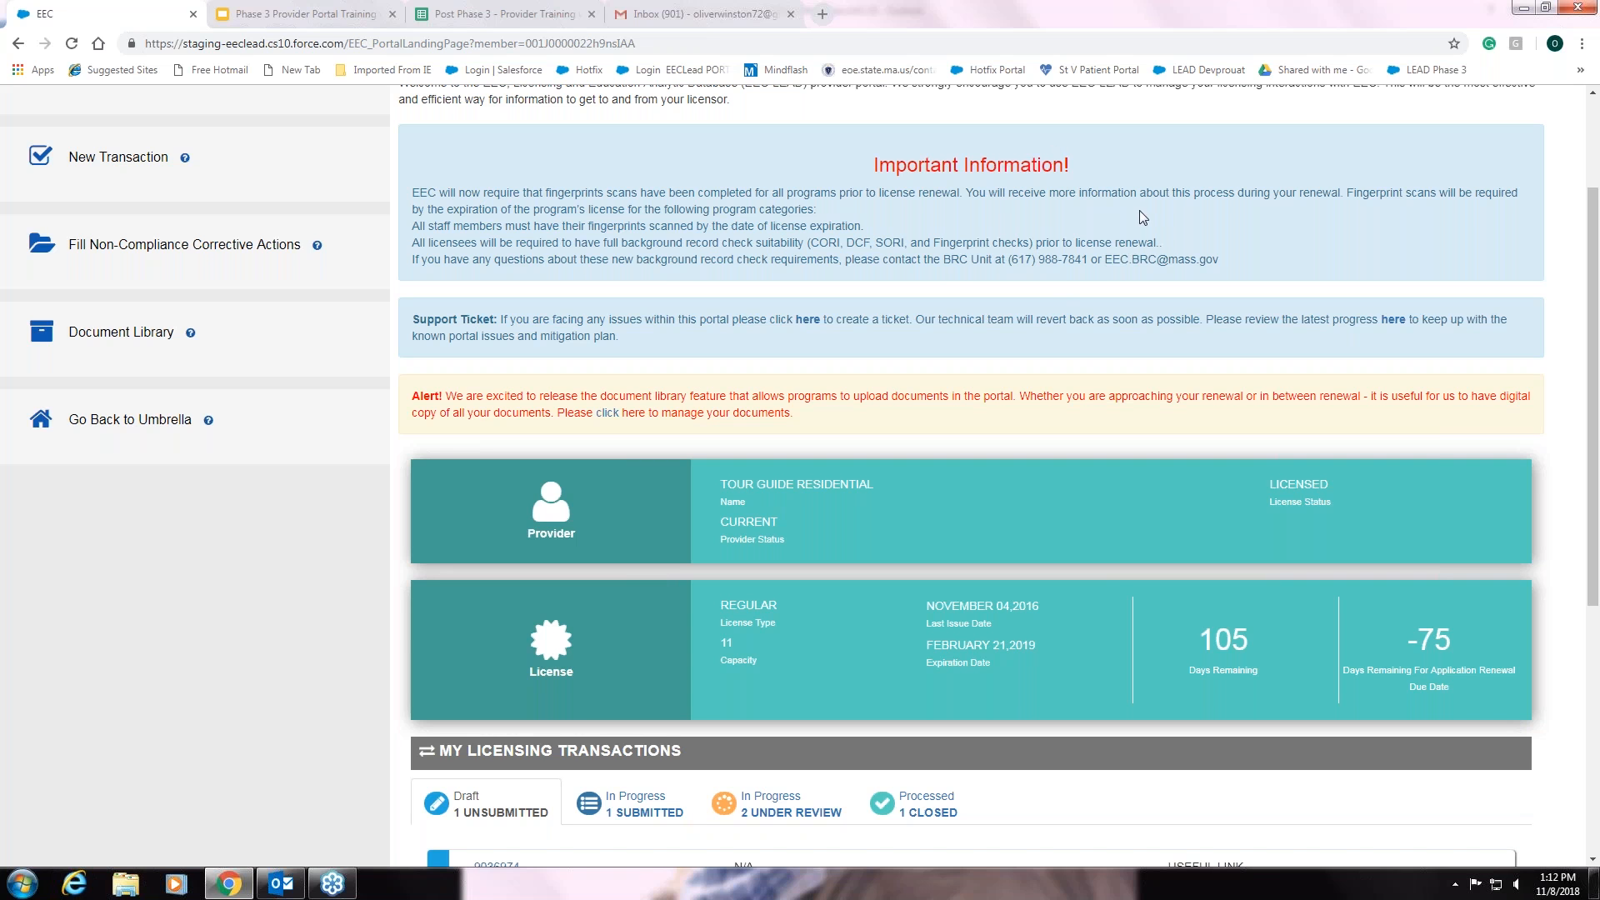
pyautogui.scroll(-1, 1138, 210)
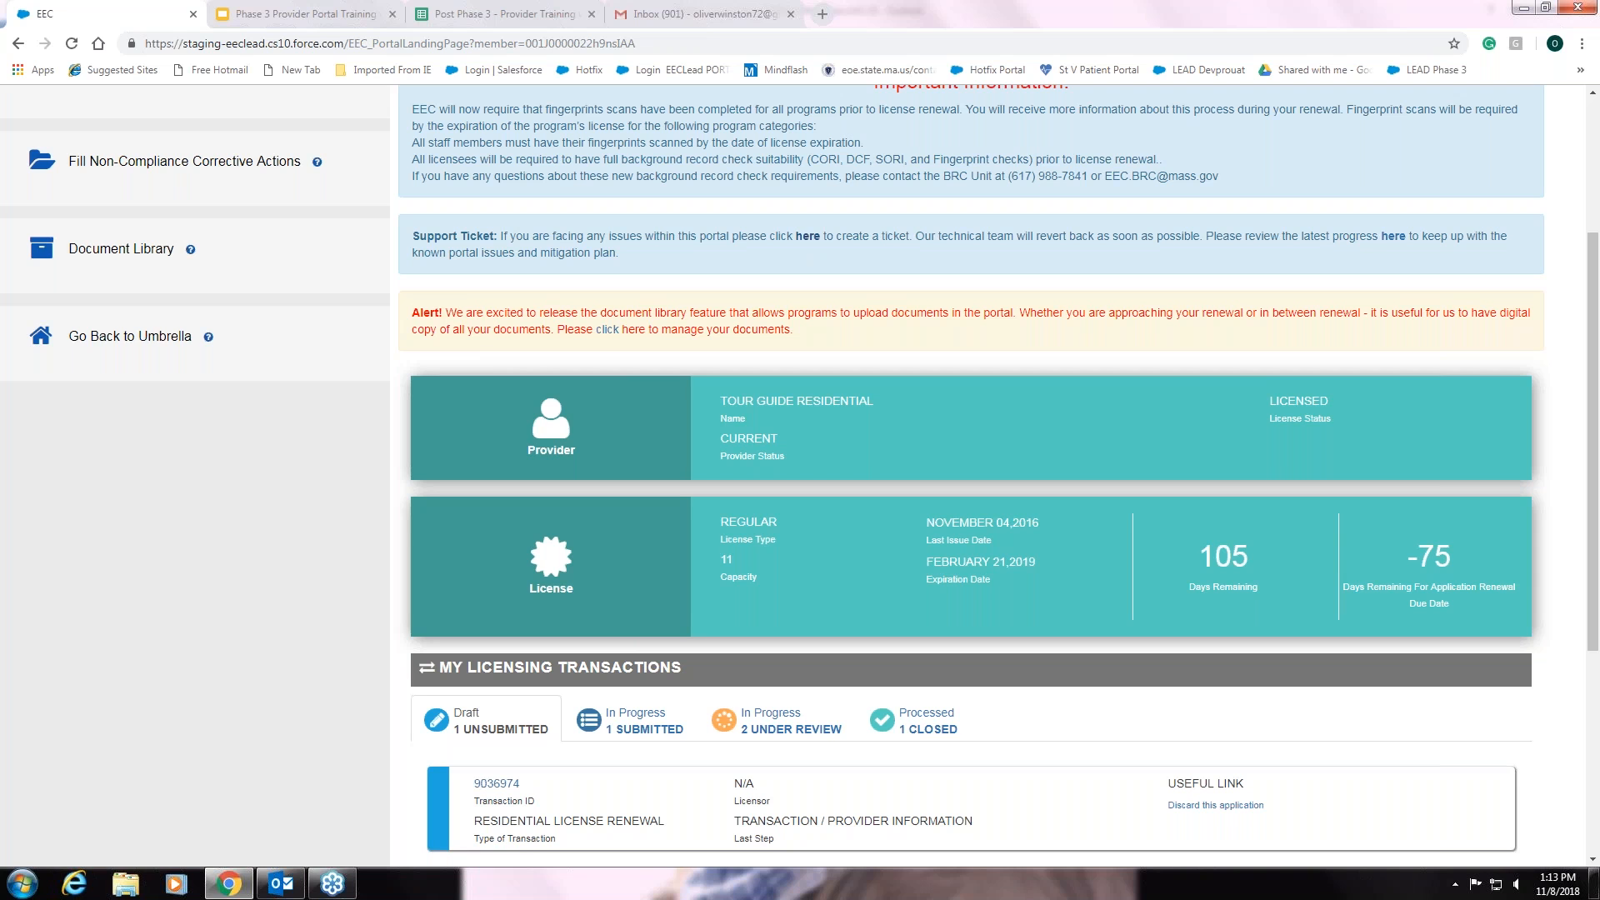
# - Start a Technical Helpdesk ticket with 'I need assistance with' set to Transaction
pyautogui.click(807, 236)
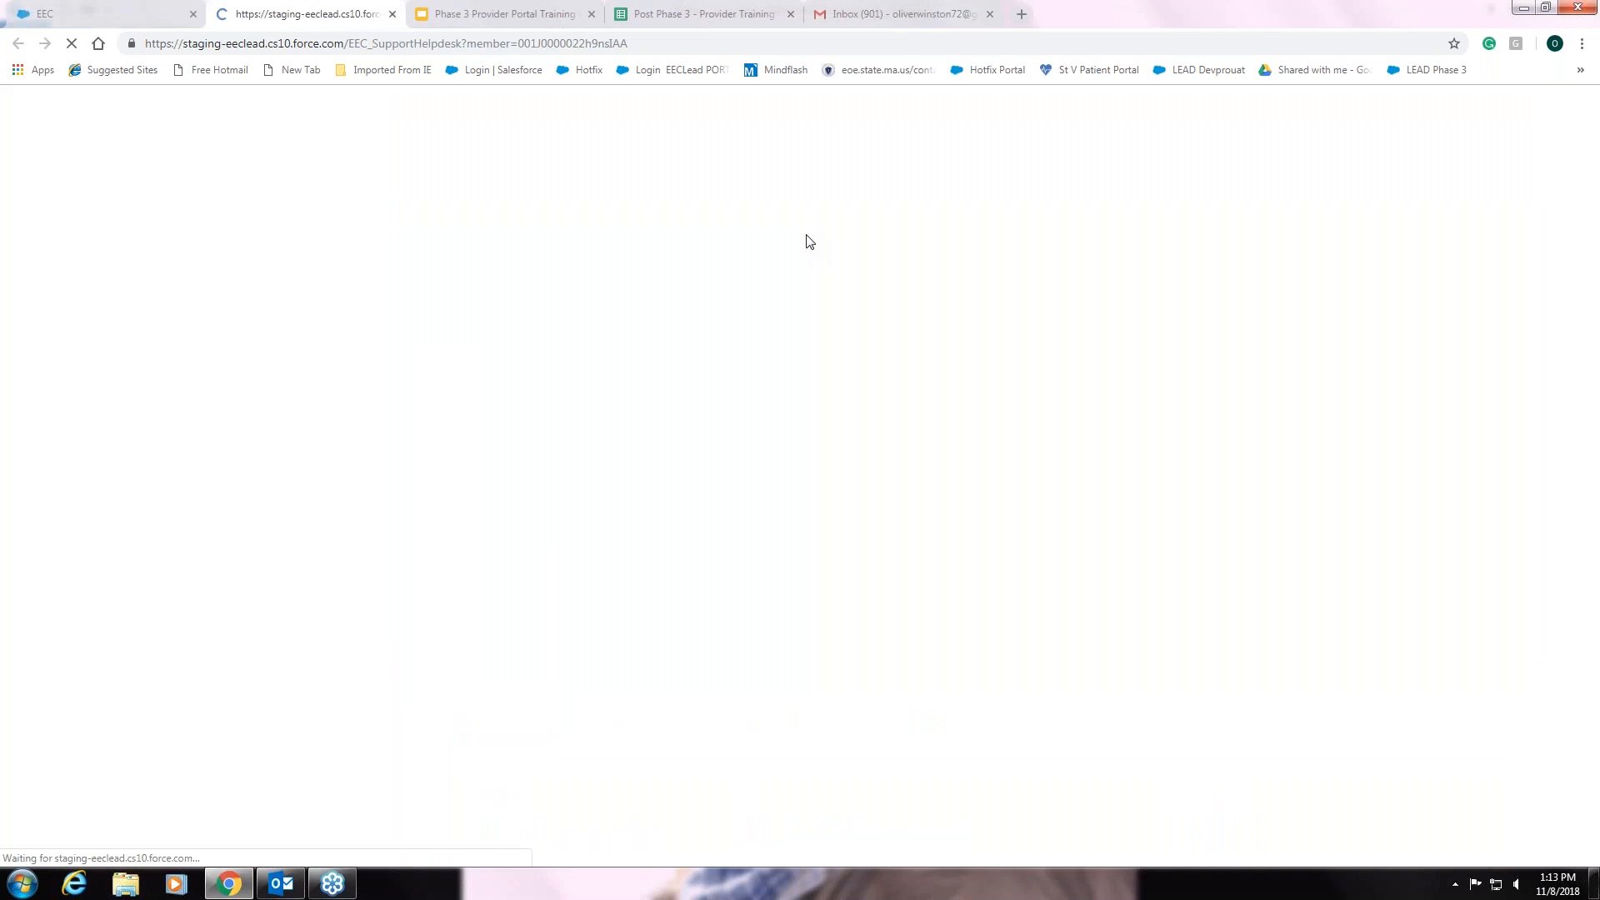
pyautogui.click(446, 230)
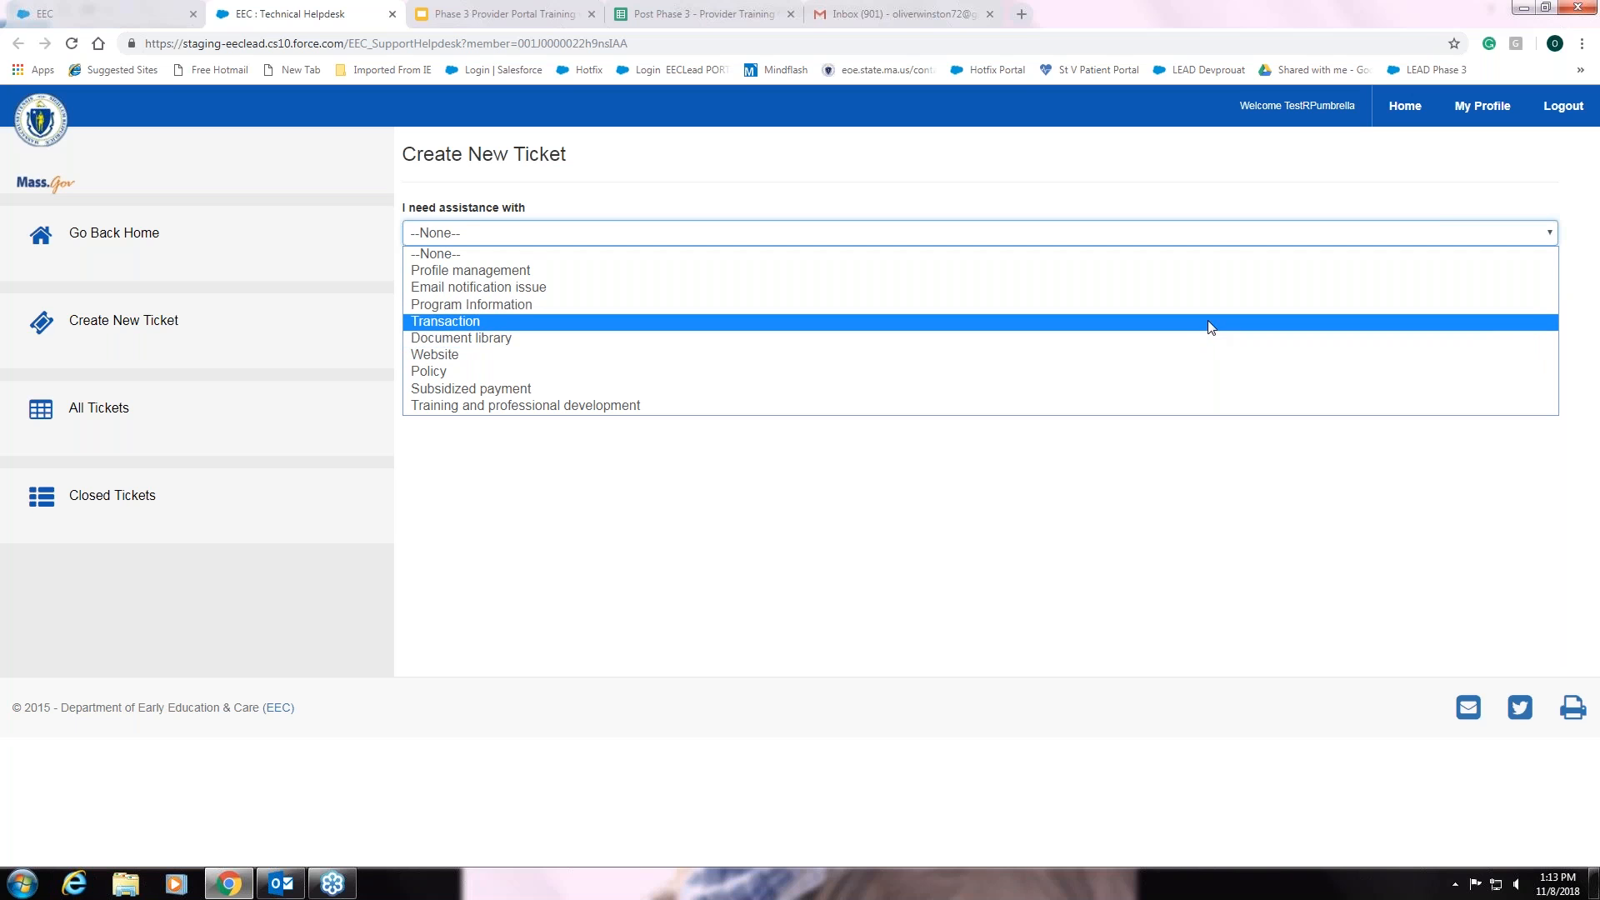
pyautogui.click(1210, 326)
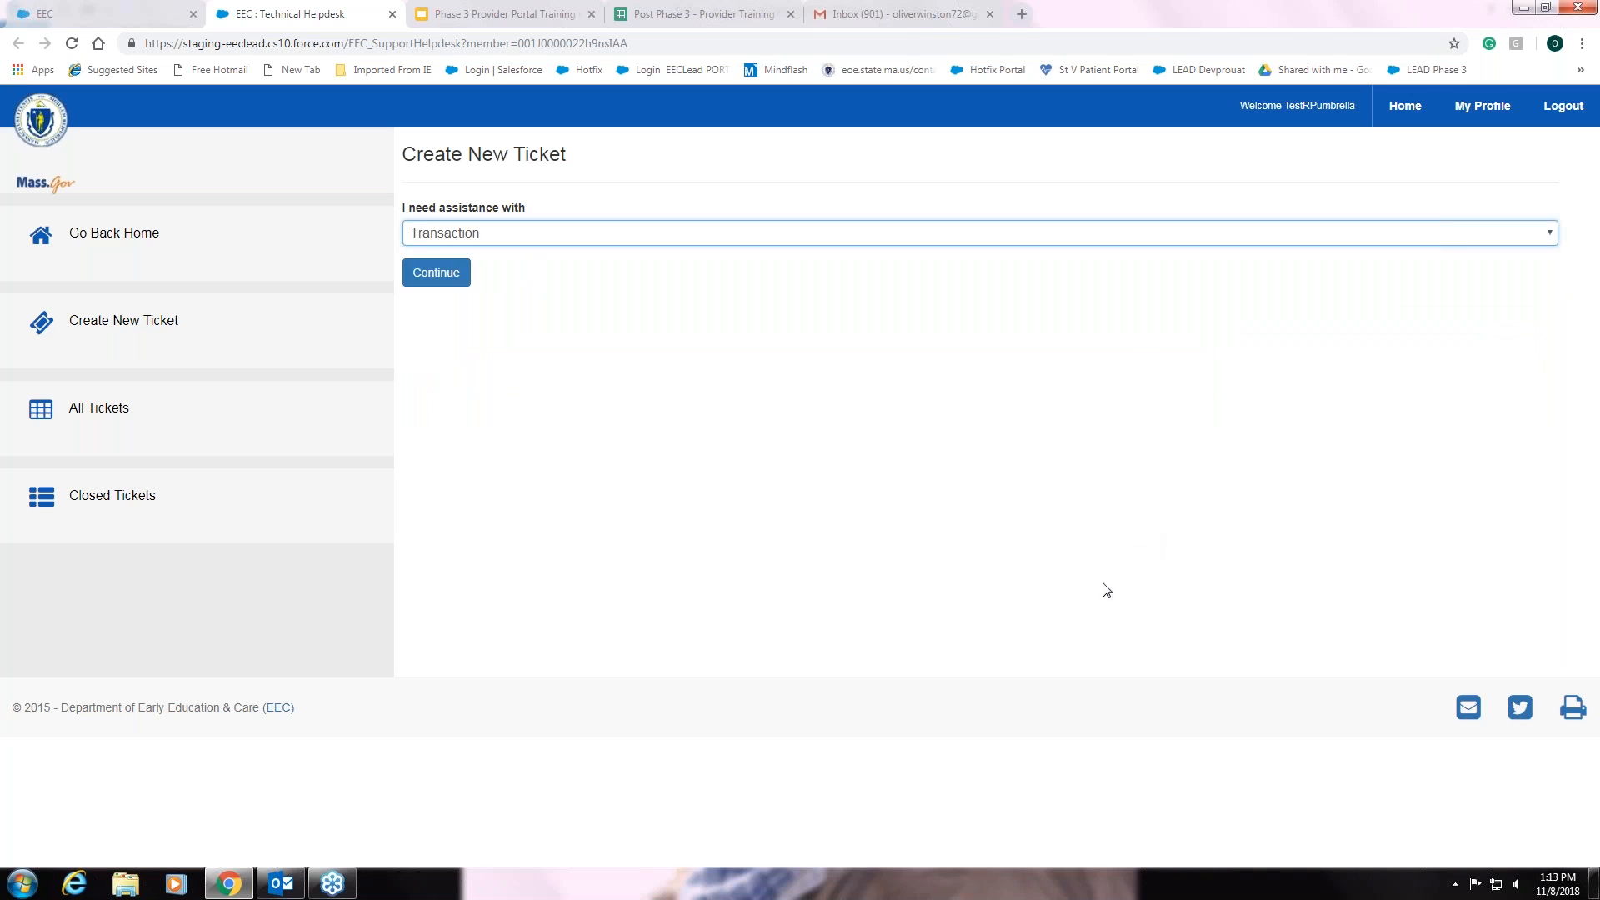
pyautogui.click(437, 285)
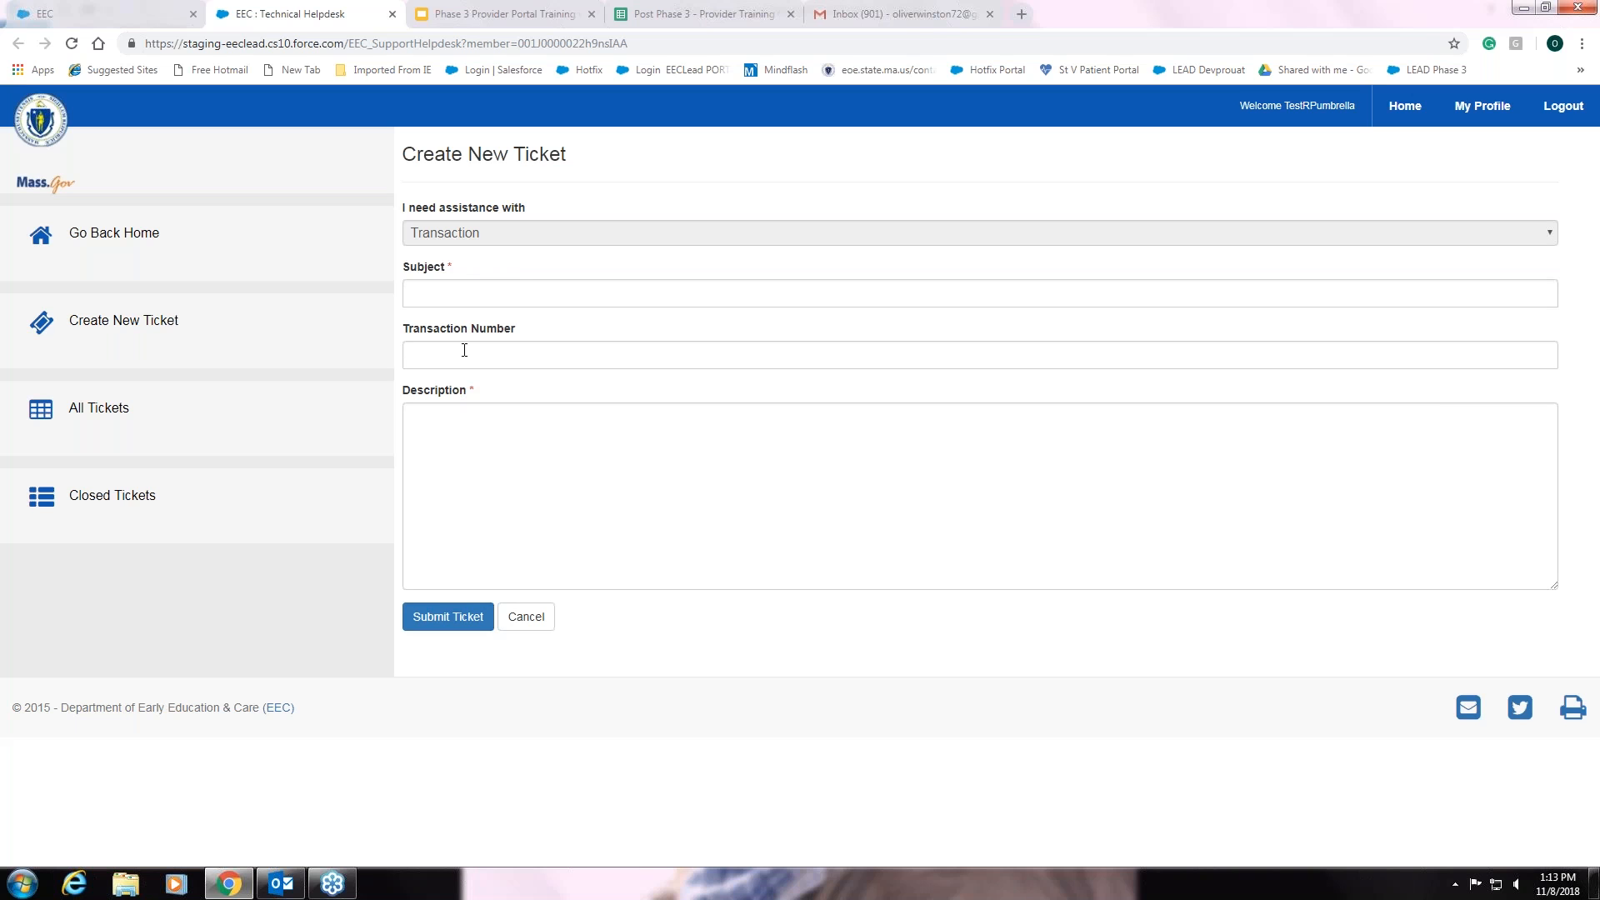
# - Abandon the unsubmitted ticket and go back to the Tour Guide Residential home page
pyautogui.click(474, 421)
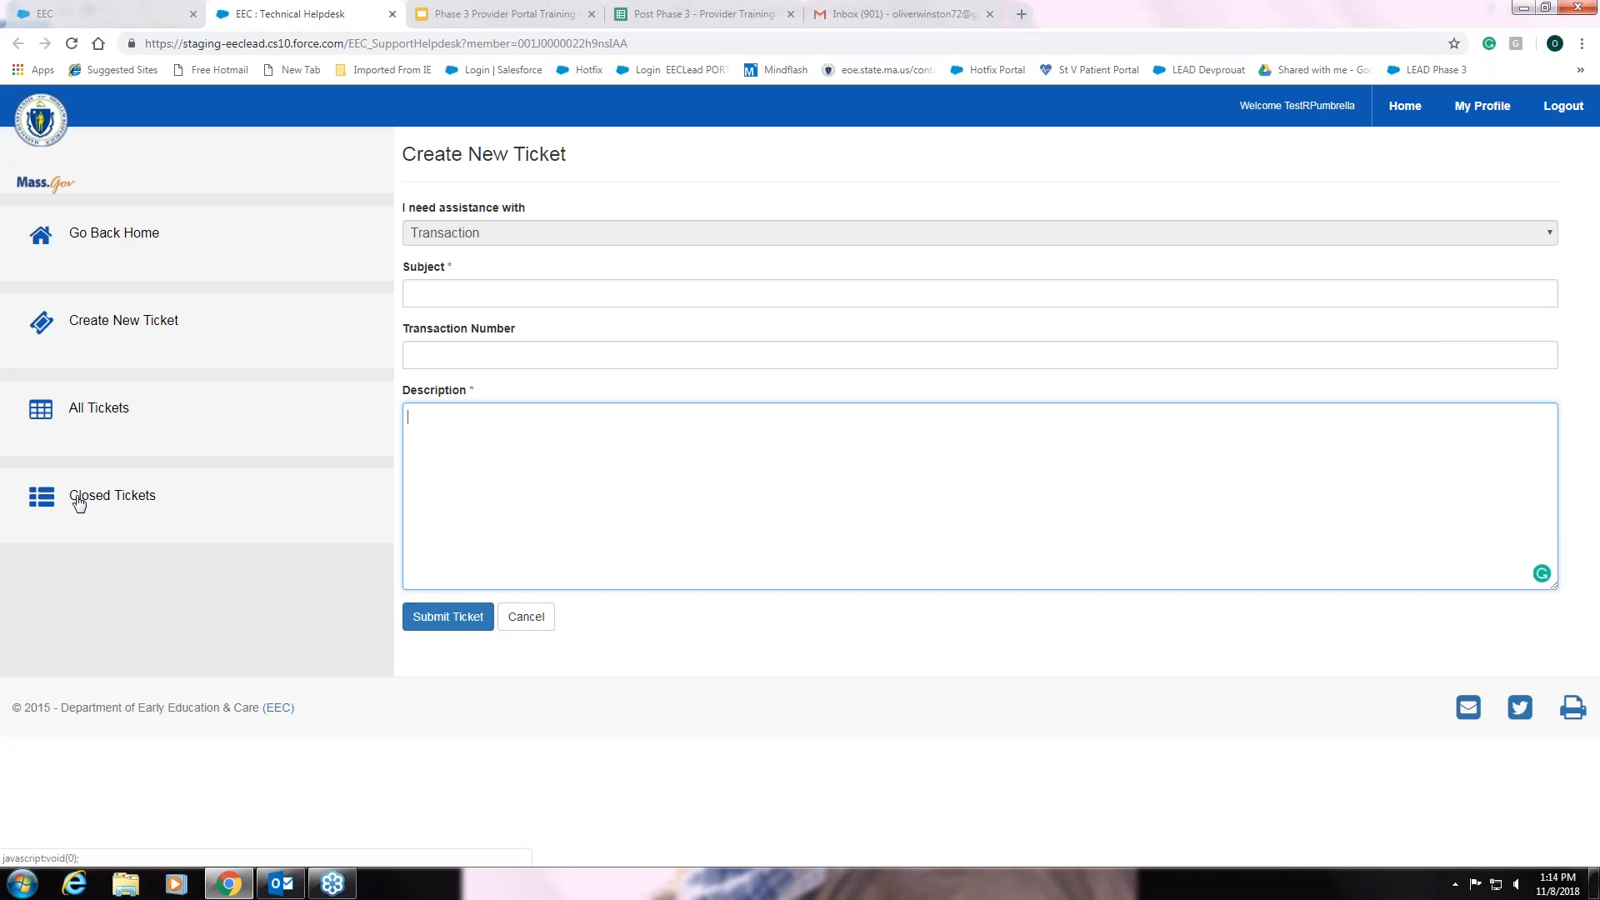
pyautogui.click(129, 241)
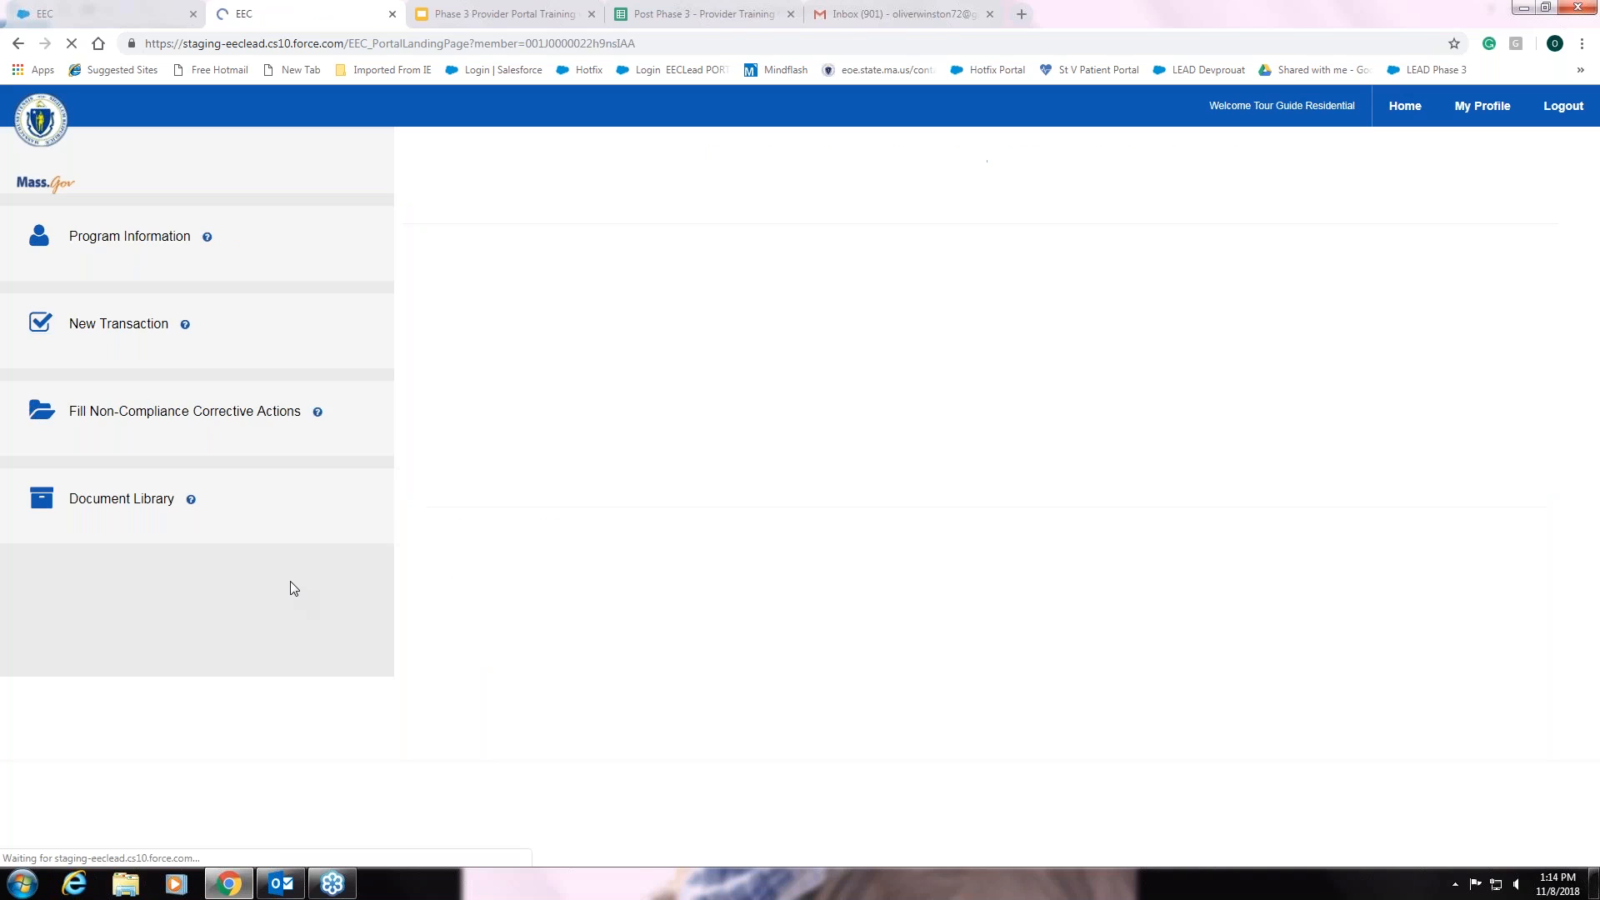
pyautogui.scroll(-5, 293, 584)
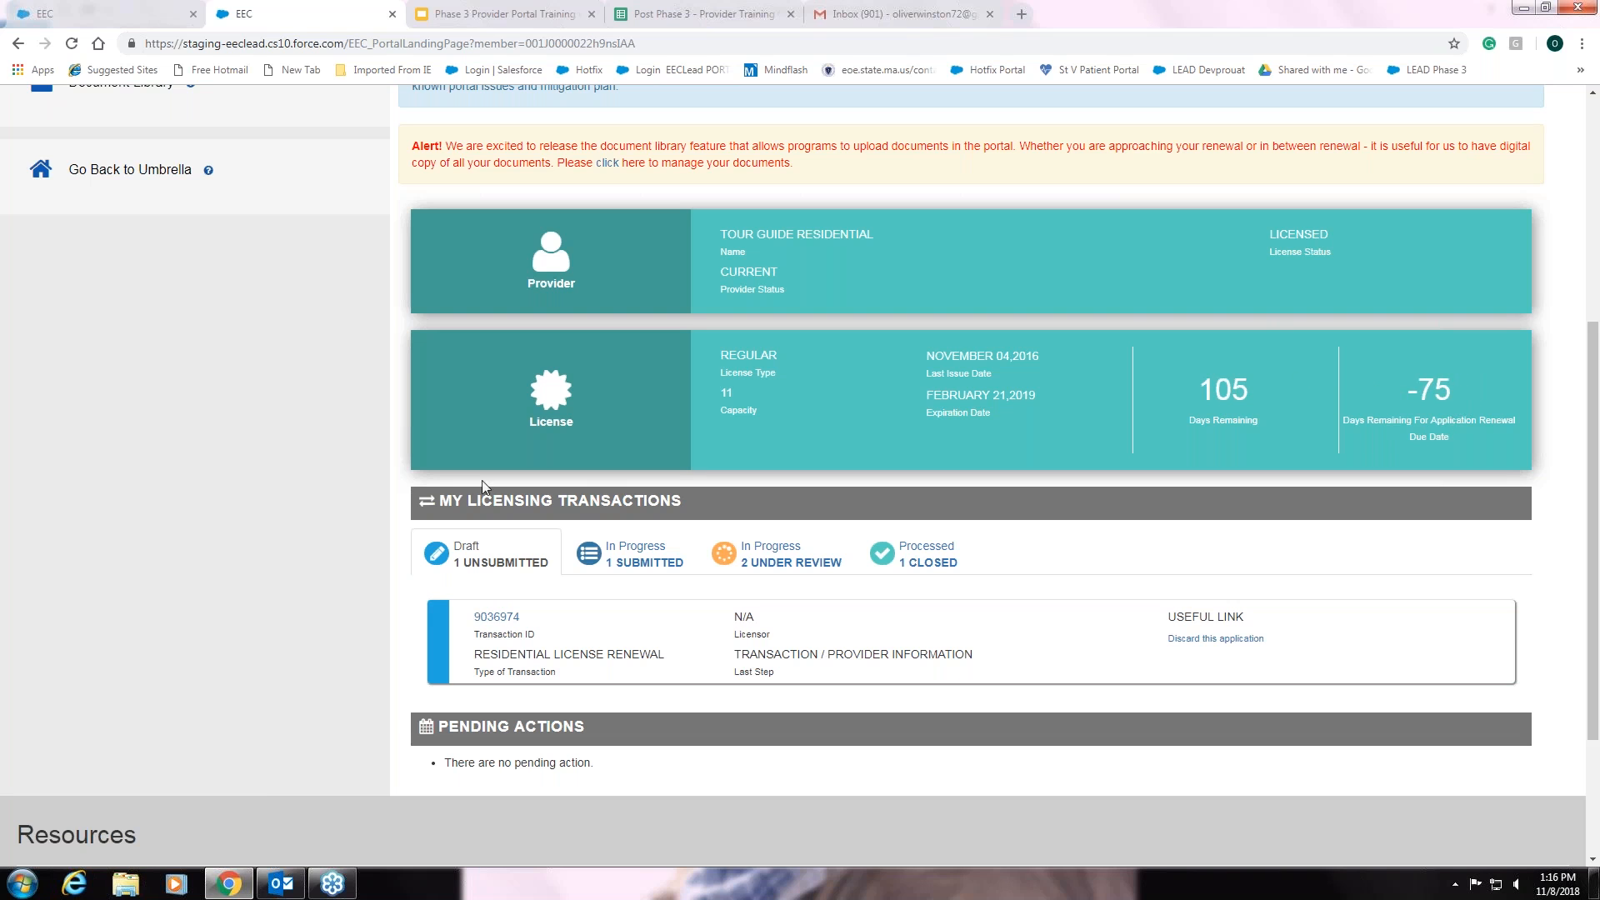
pyautogui.scroll(-3, 273, 494)
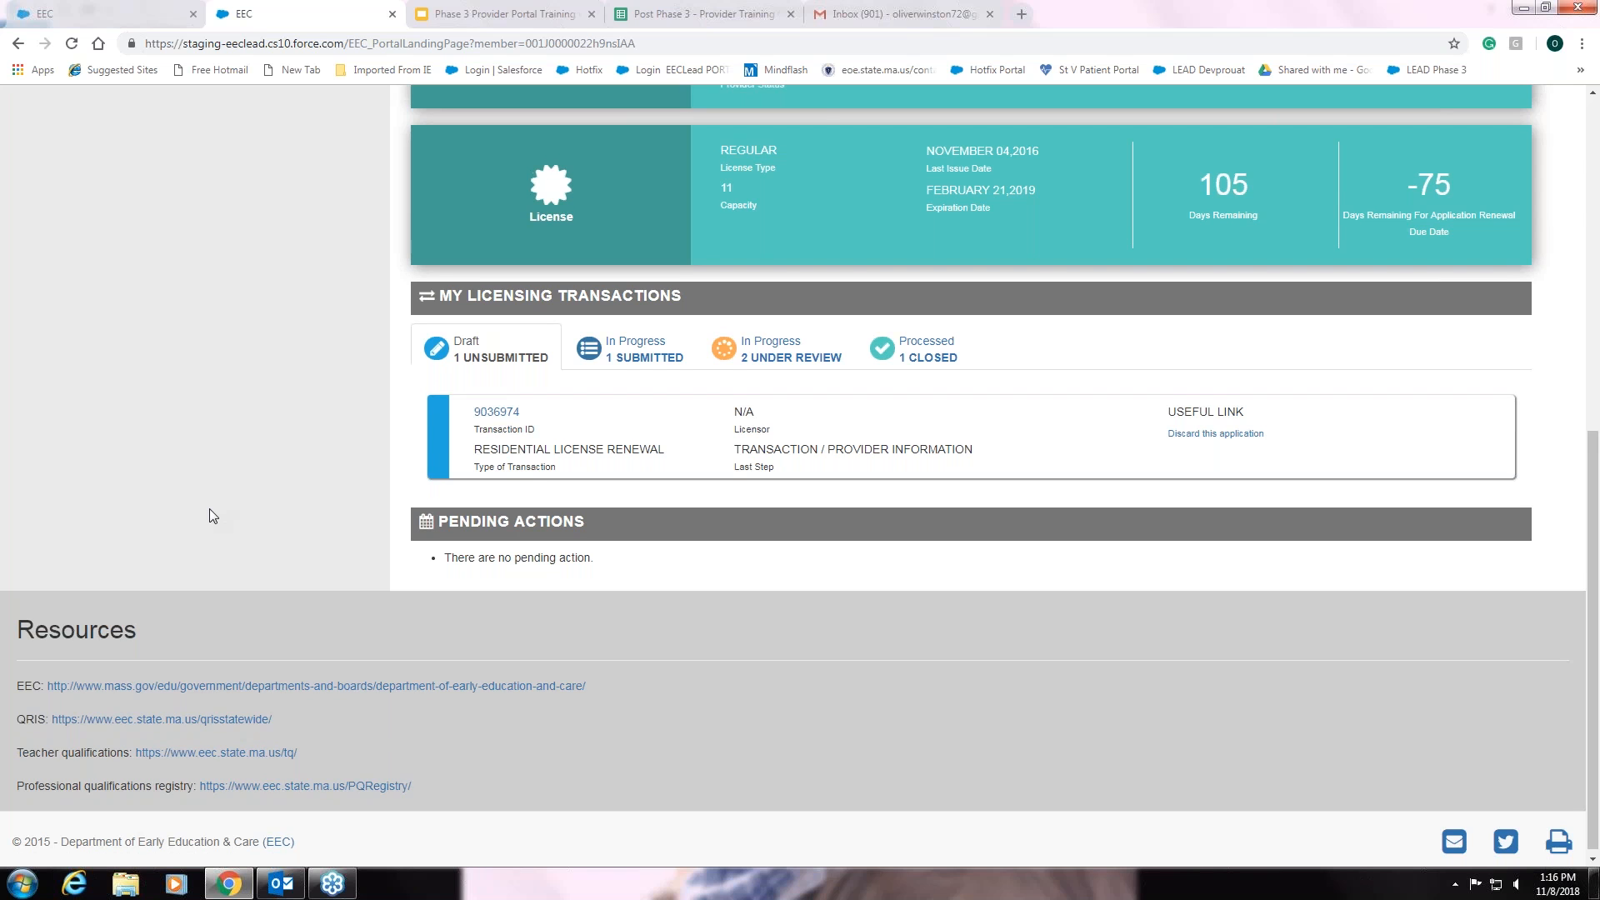
# - Return to the top of the home page and open Program Information
pyautogui.scroll(4, 209, 508)
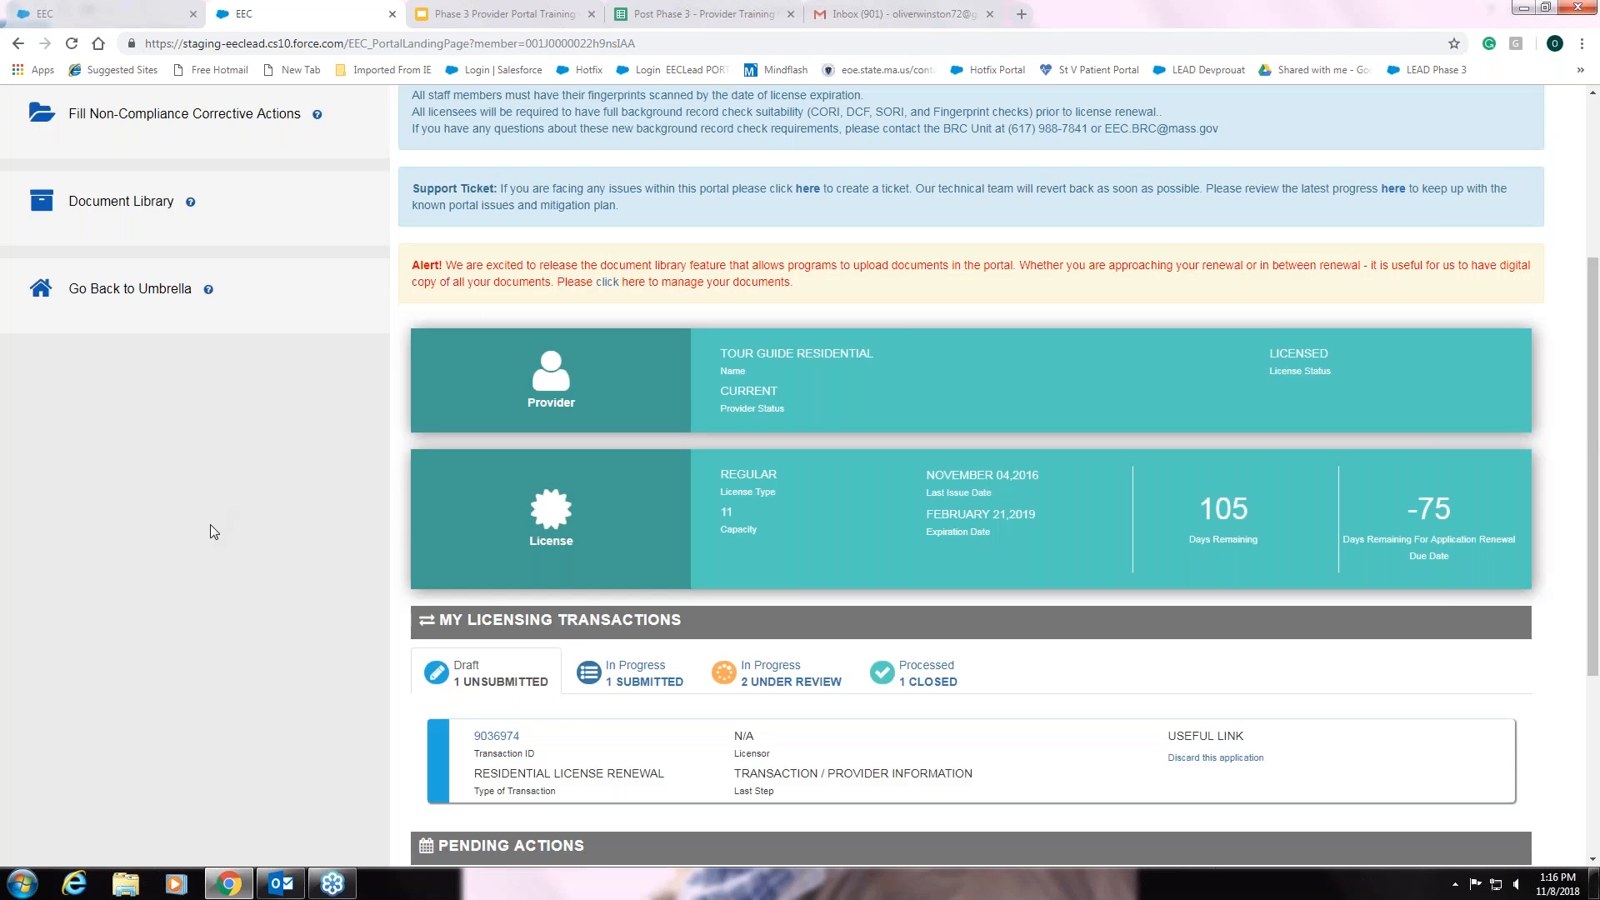
pyautogui.scroll(3, 210, 523)
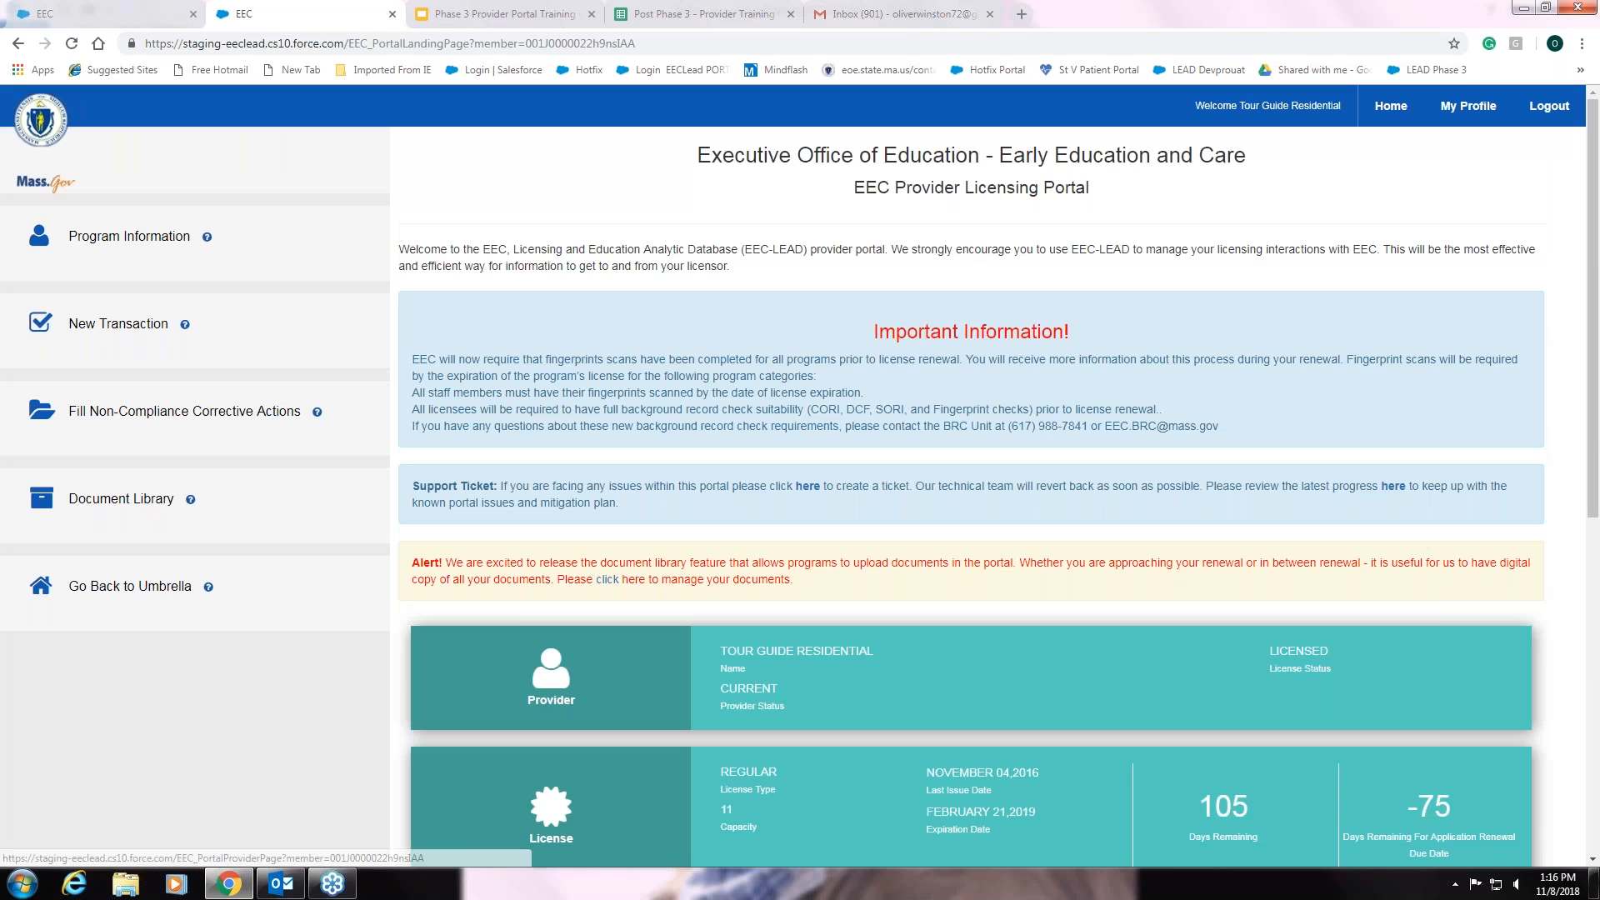
pyautogui.click(155, 241)
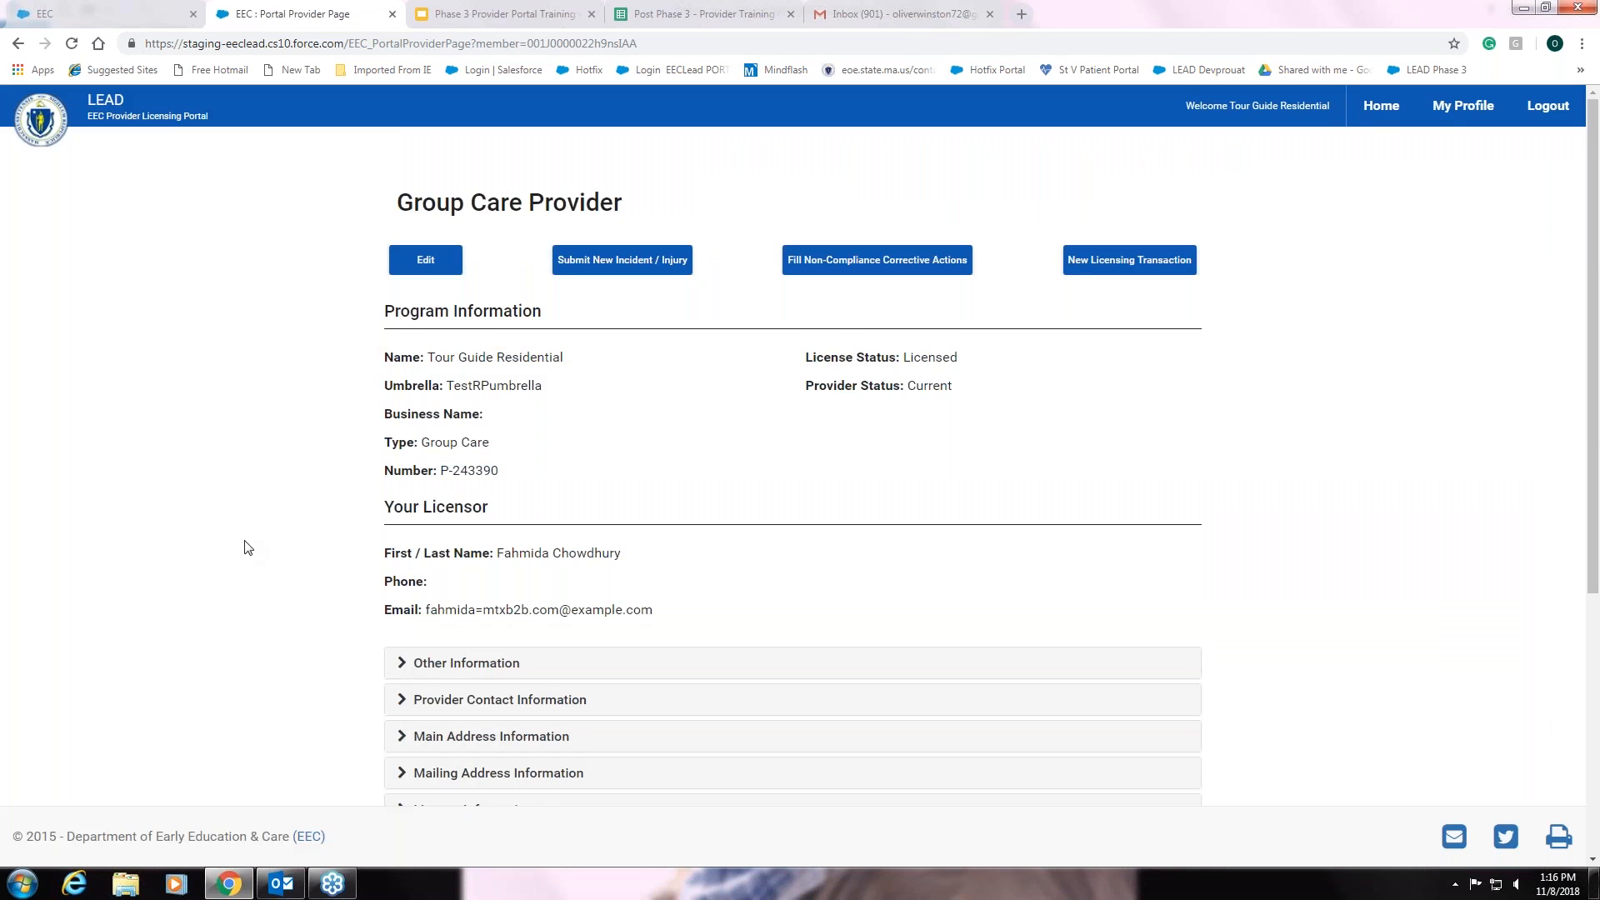
# - Review the Group Care Provider page sections, then start a Submit New Incident / Injury report
pyautogui.scroll(-1, 246, 547)
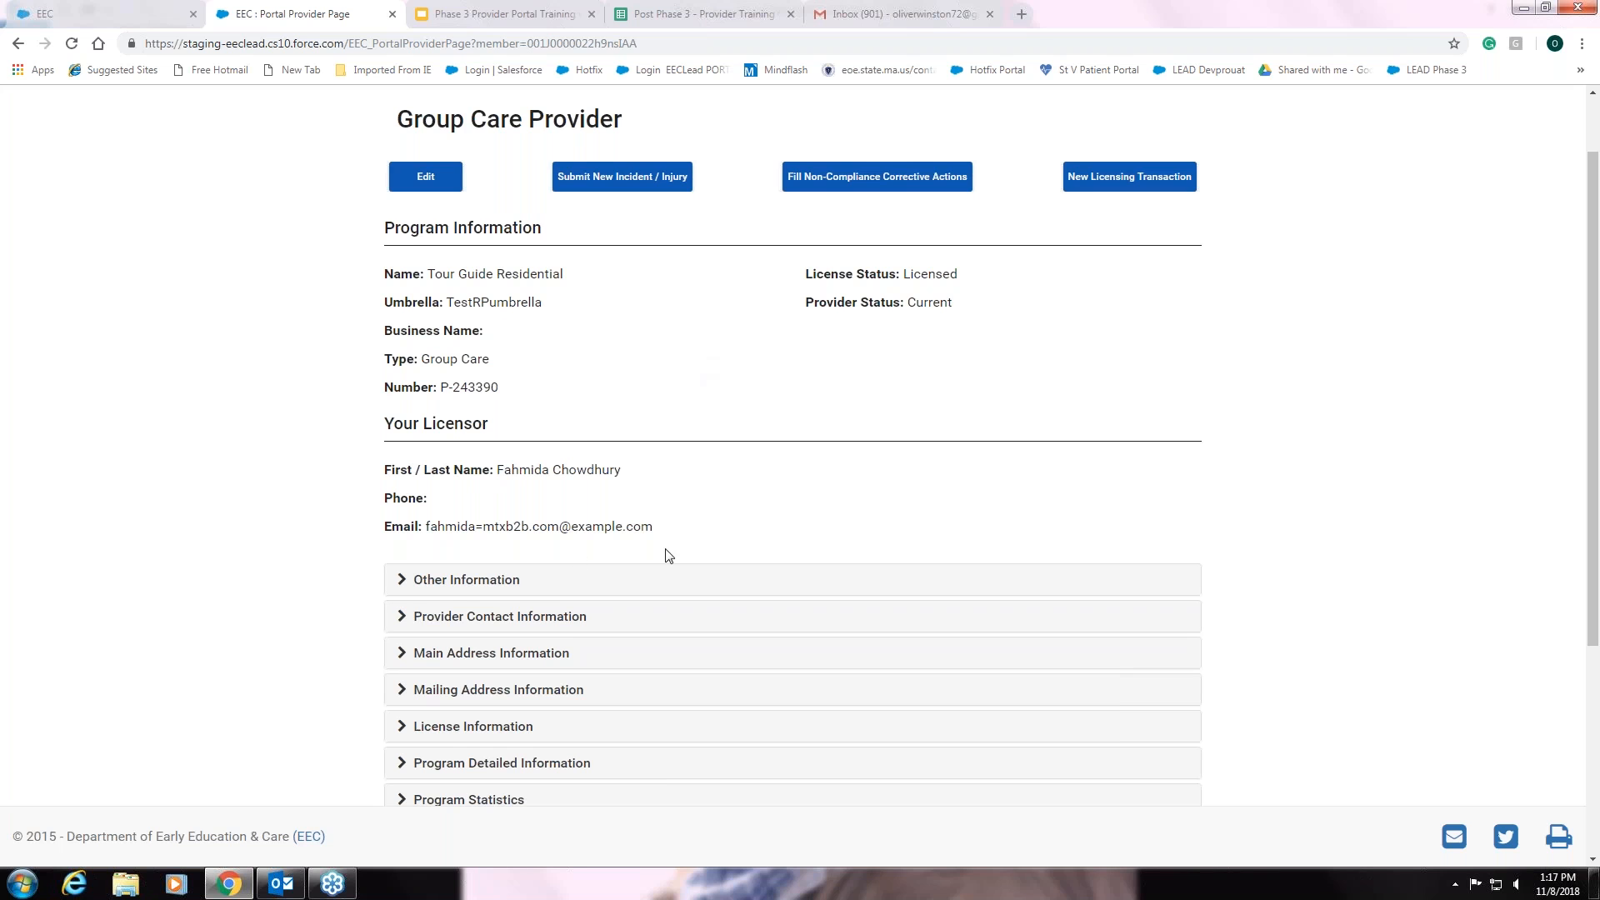
pyautogui.scroll(-1, 665, 553)
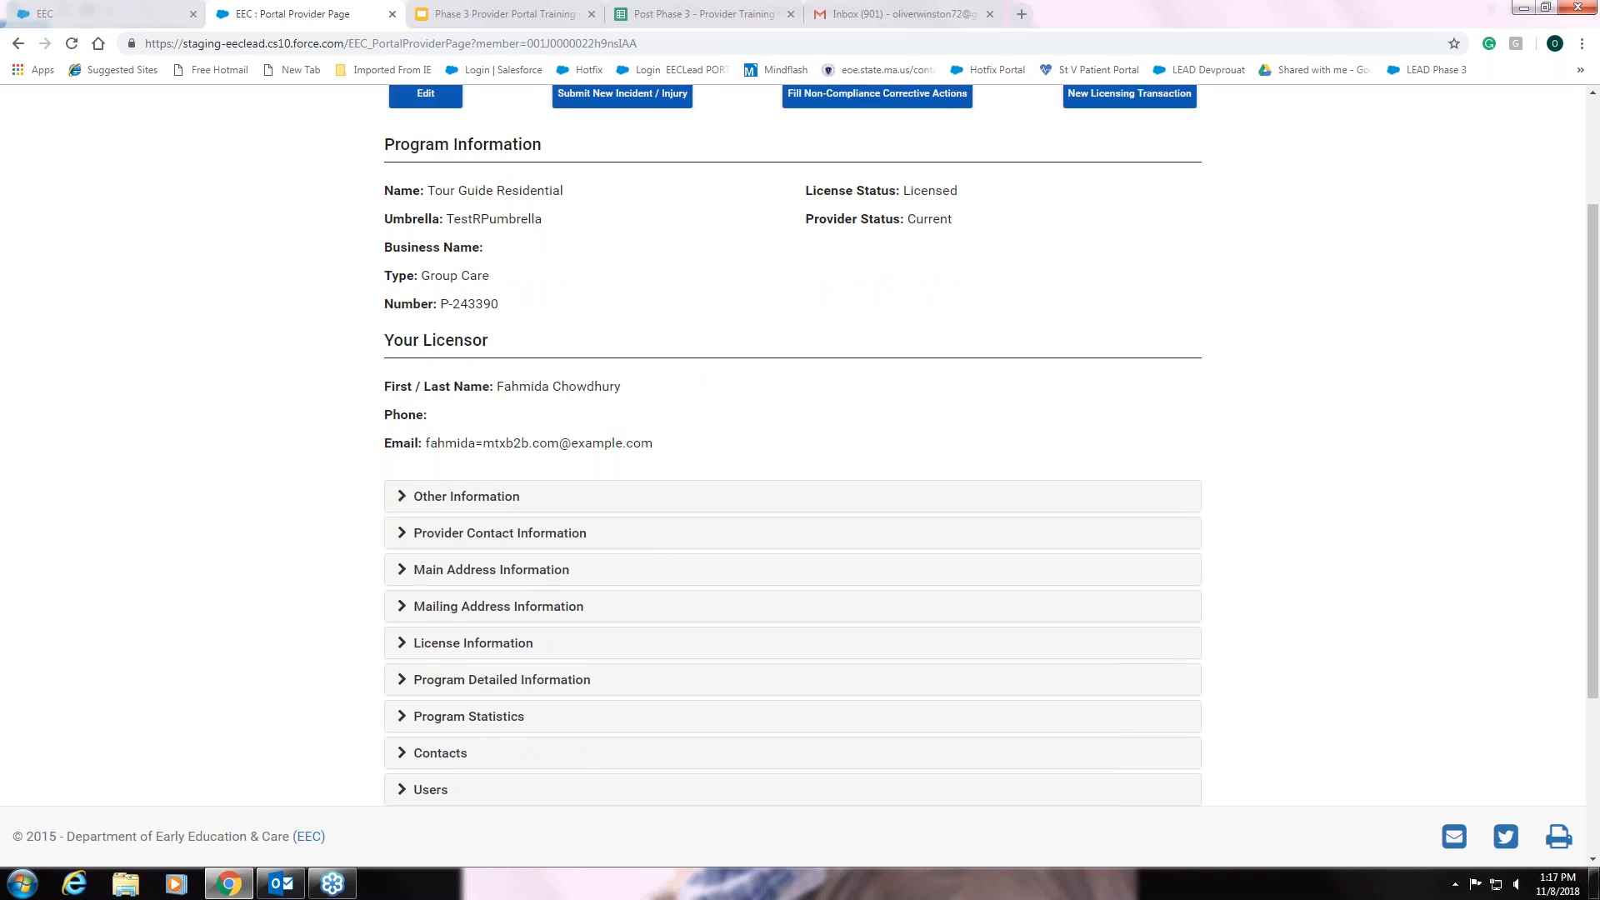
pyautogui.scroll(-2, 479, 537)
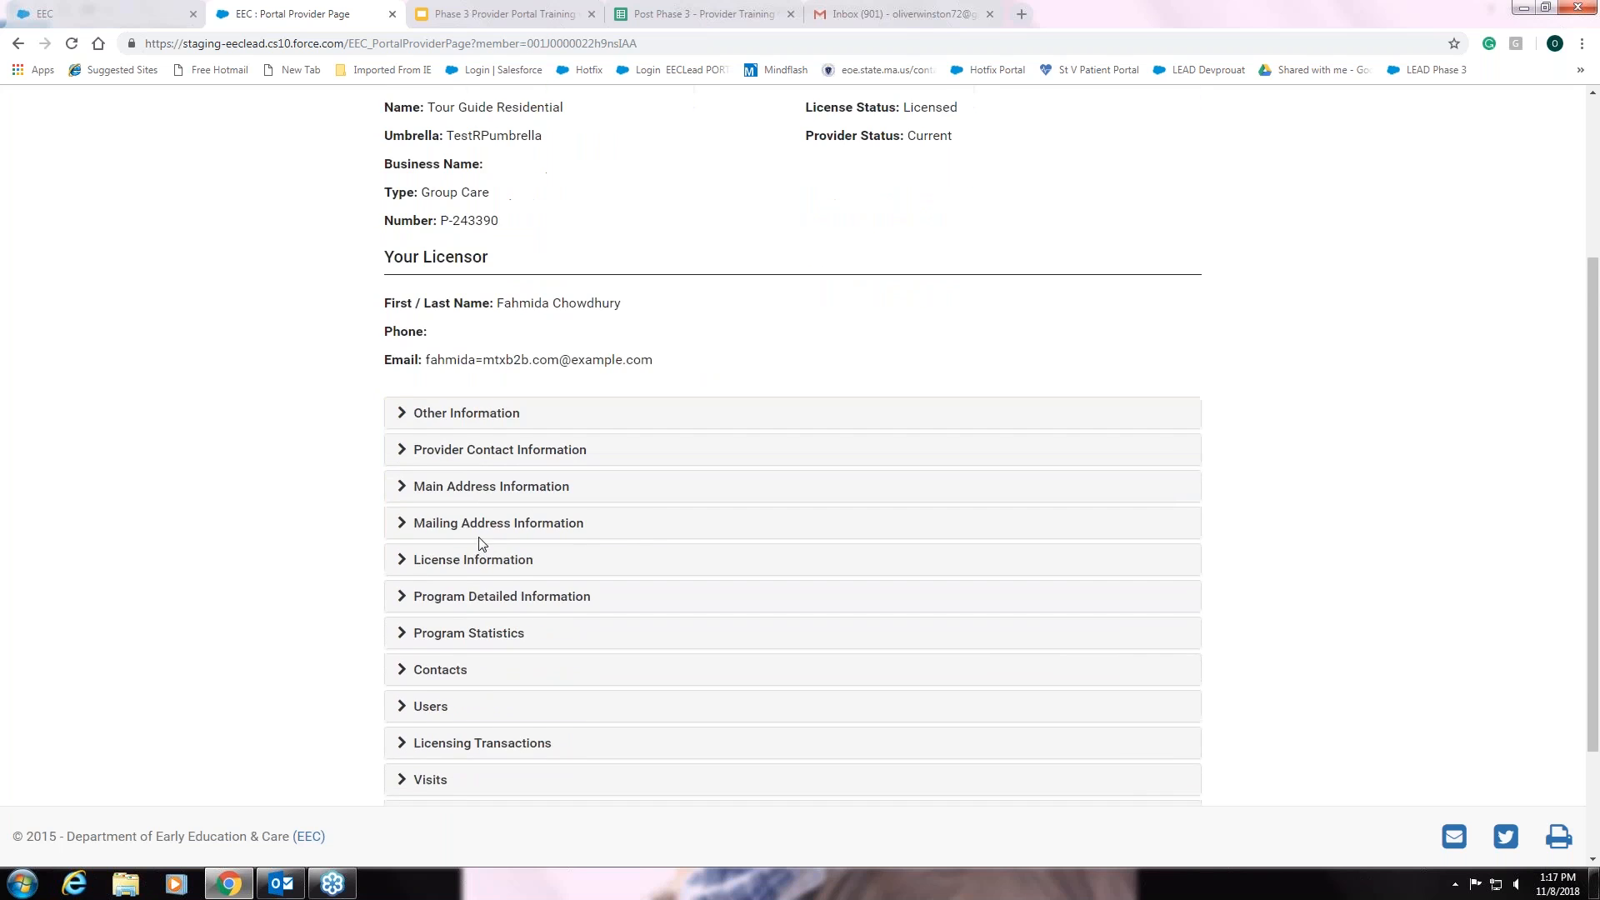
pyautogui.scroll(-2, 482, 540)
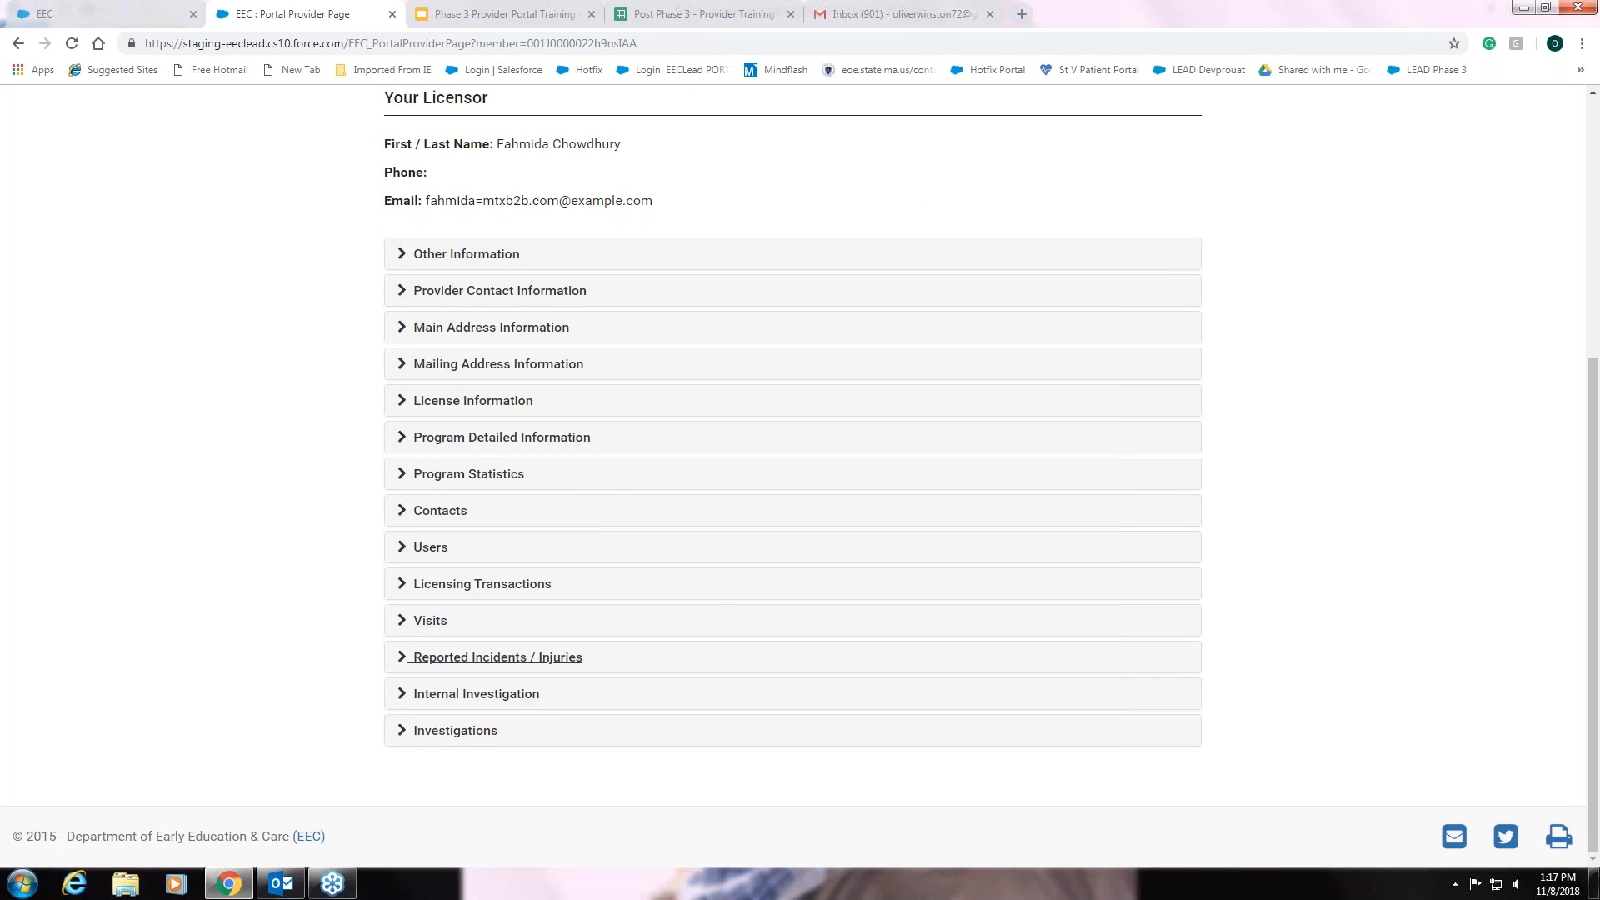
pyautogui.scroll(1, 700, 643)
pyautogui.scroll(5, 701, 643)
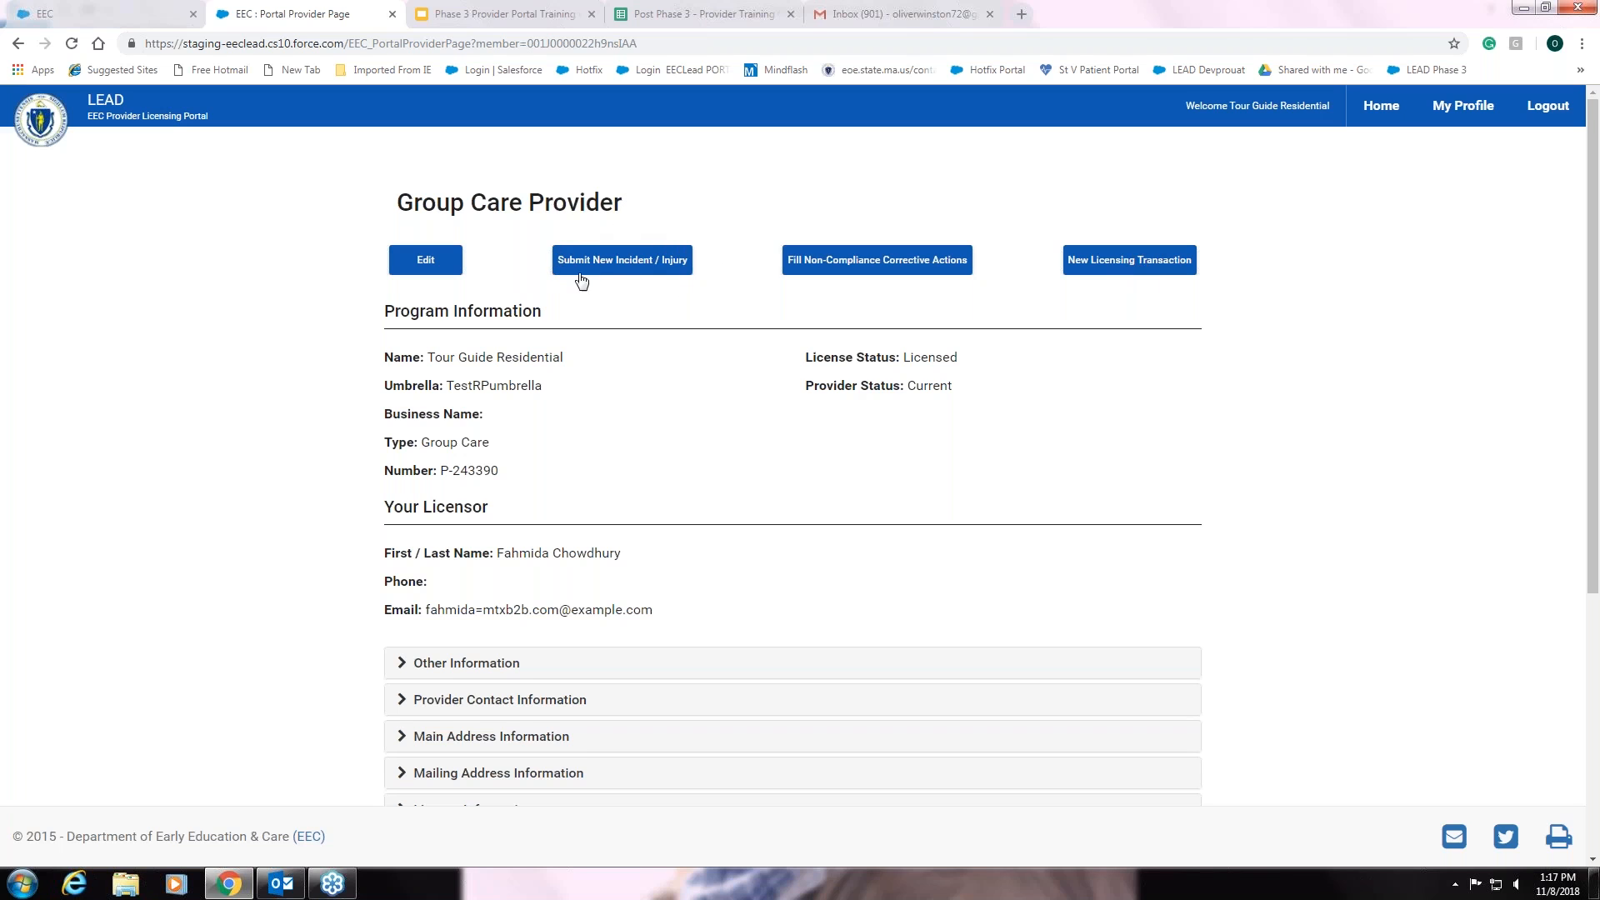
pyautogui.click(642, 265)
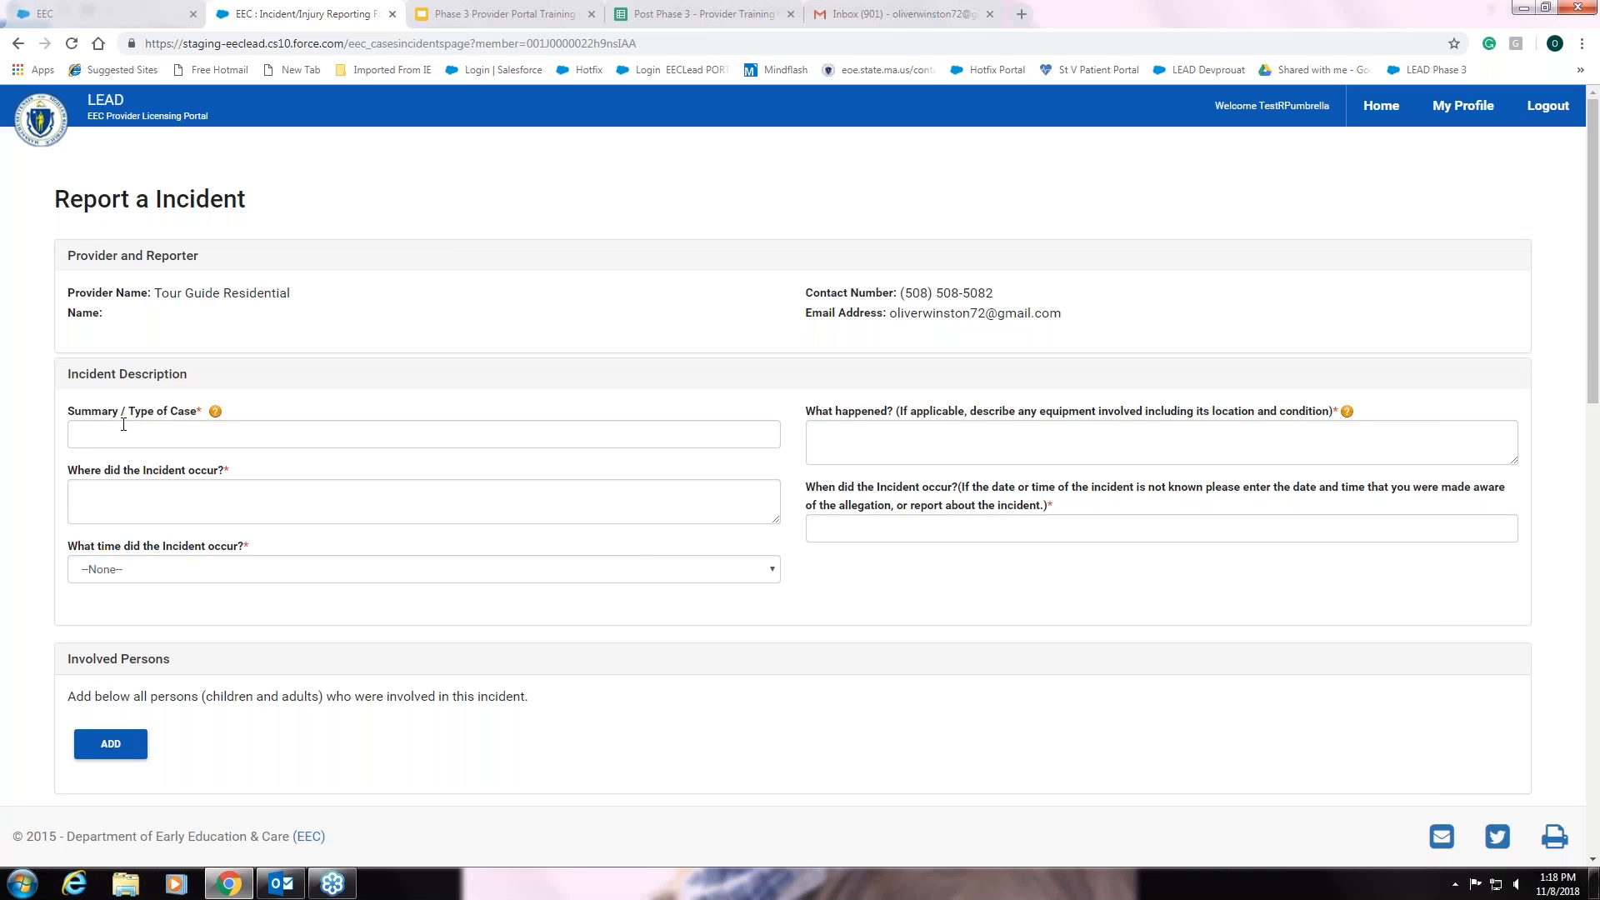
pyautogui.click(124, 426)
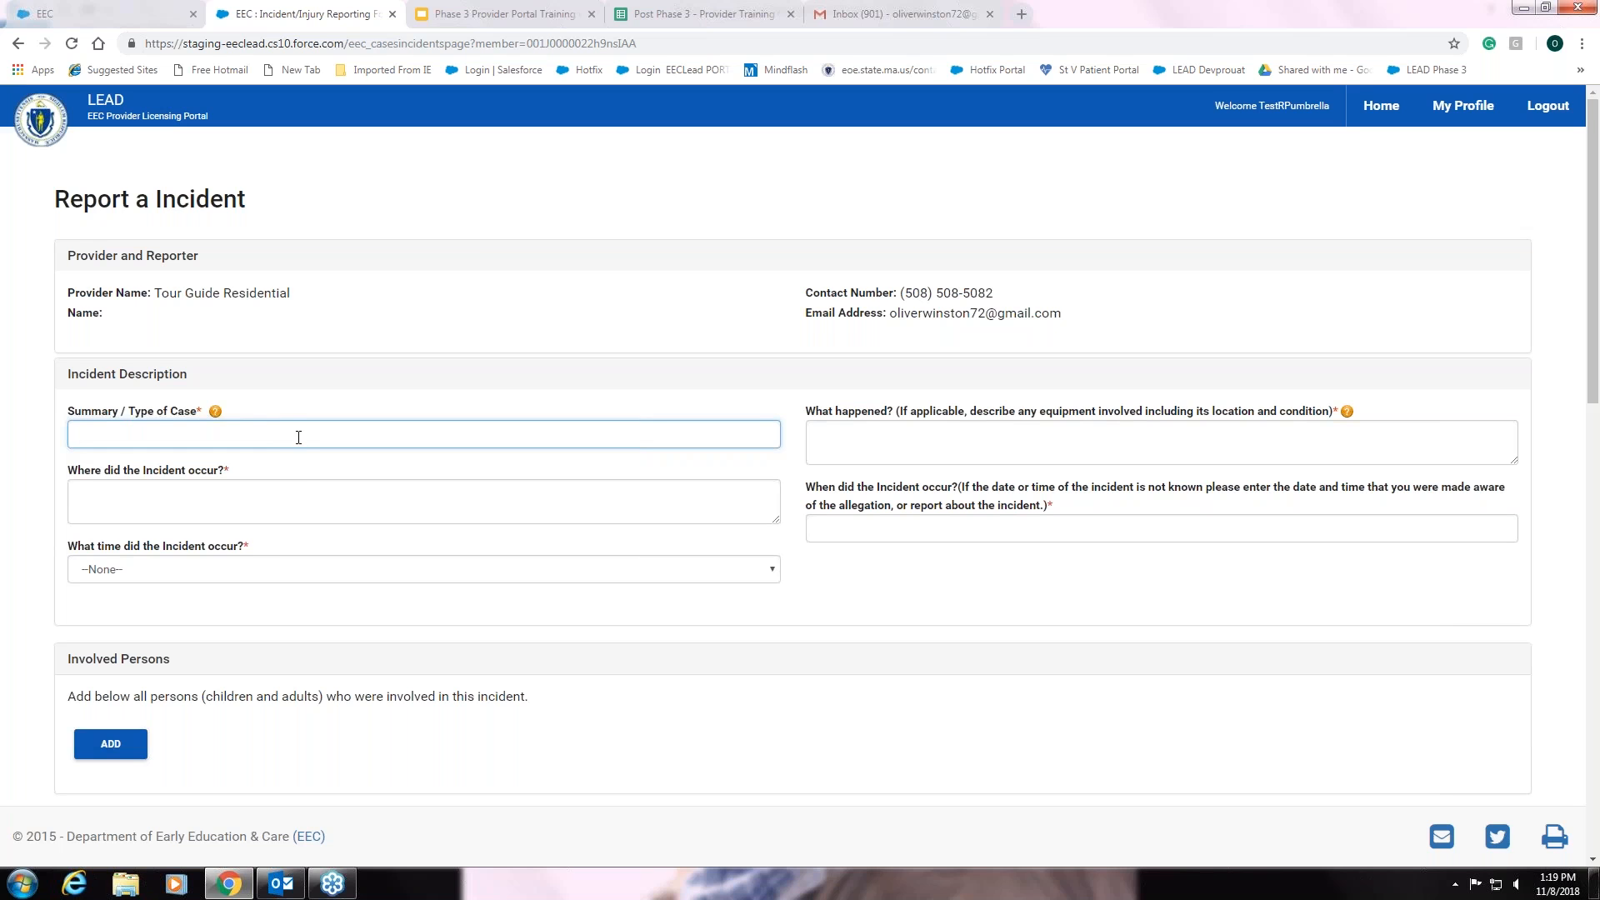
pyautogui.click(266, 493)
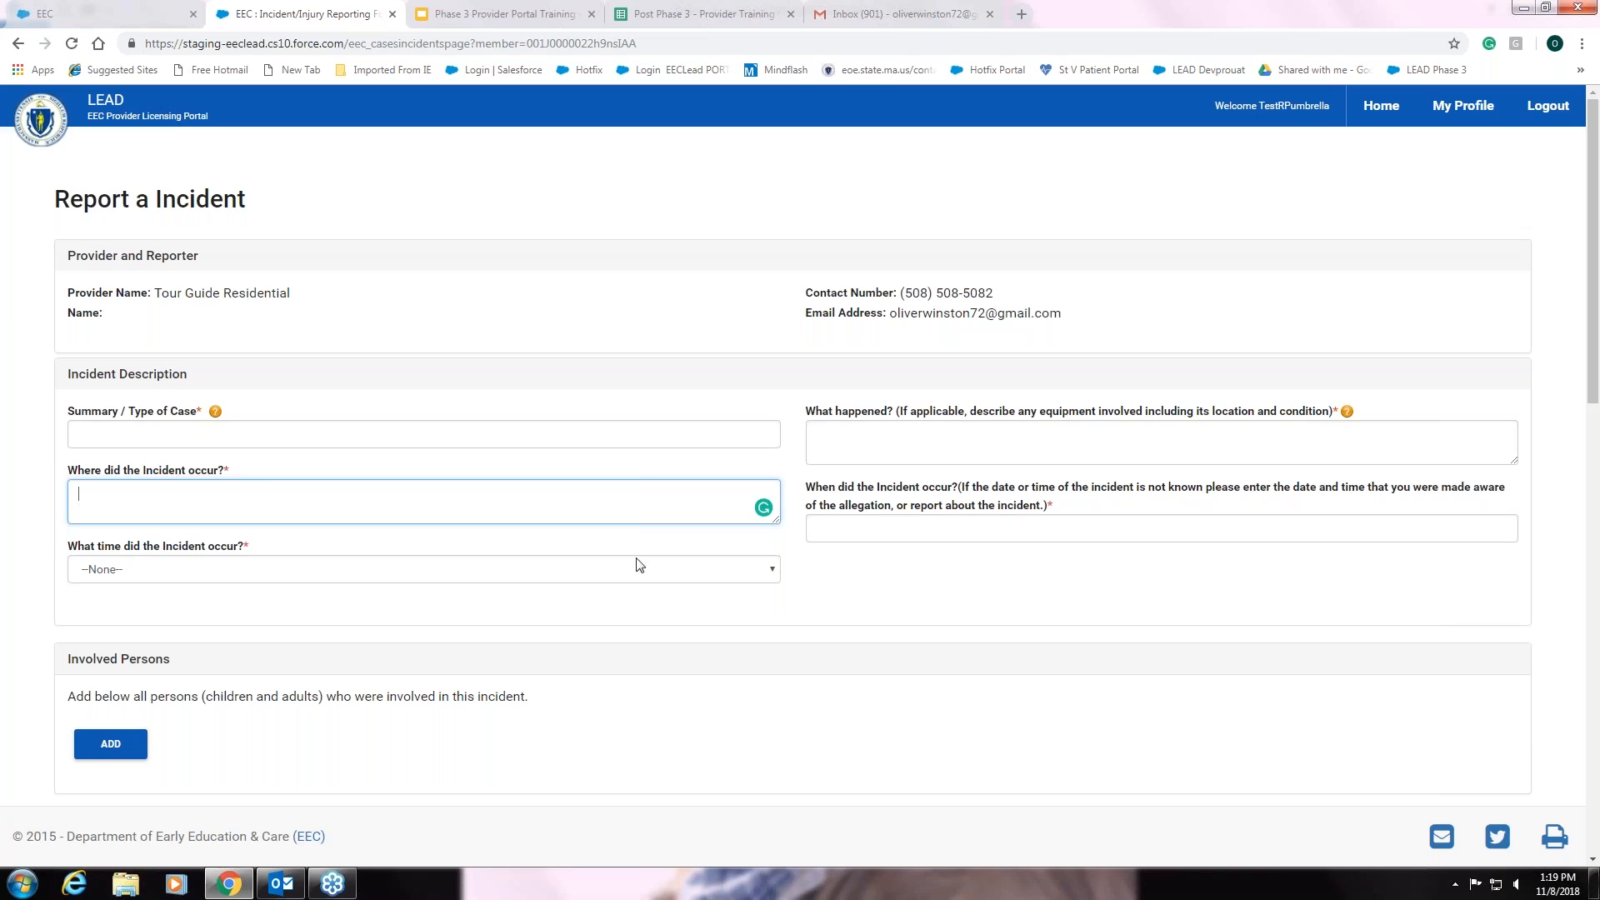
pyautogui.click(774, 573)
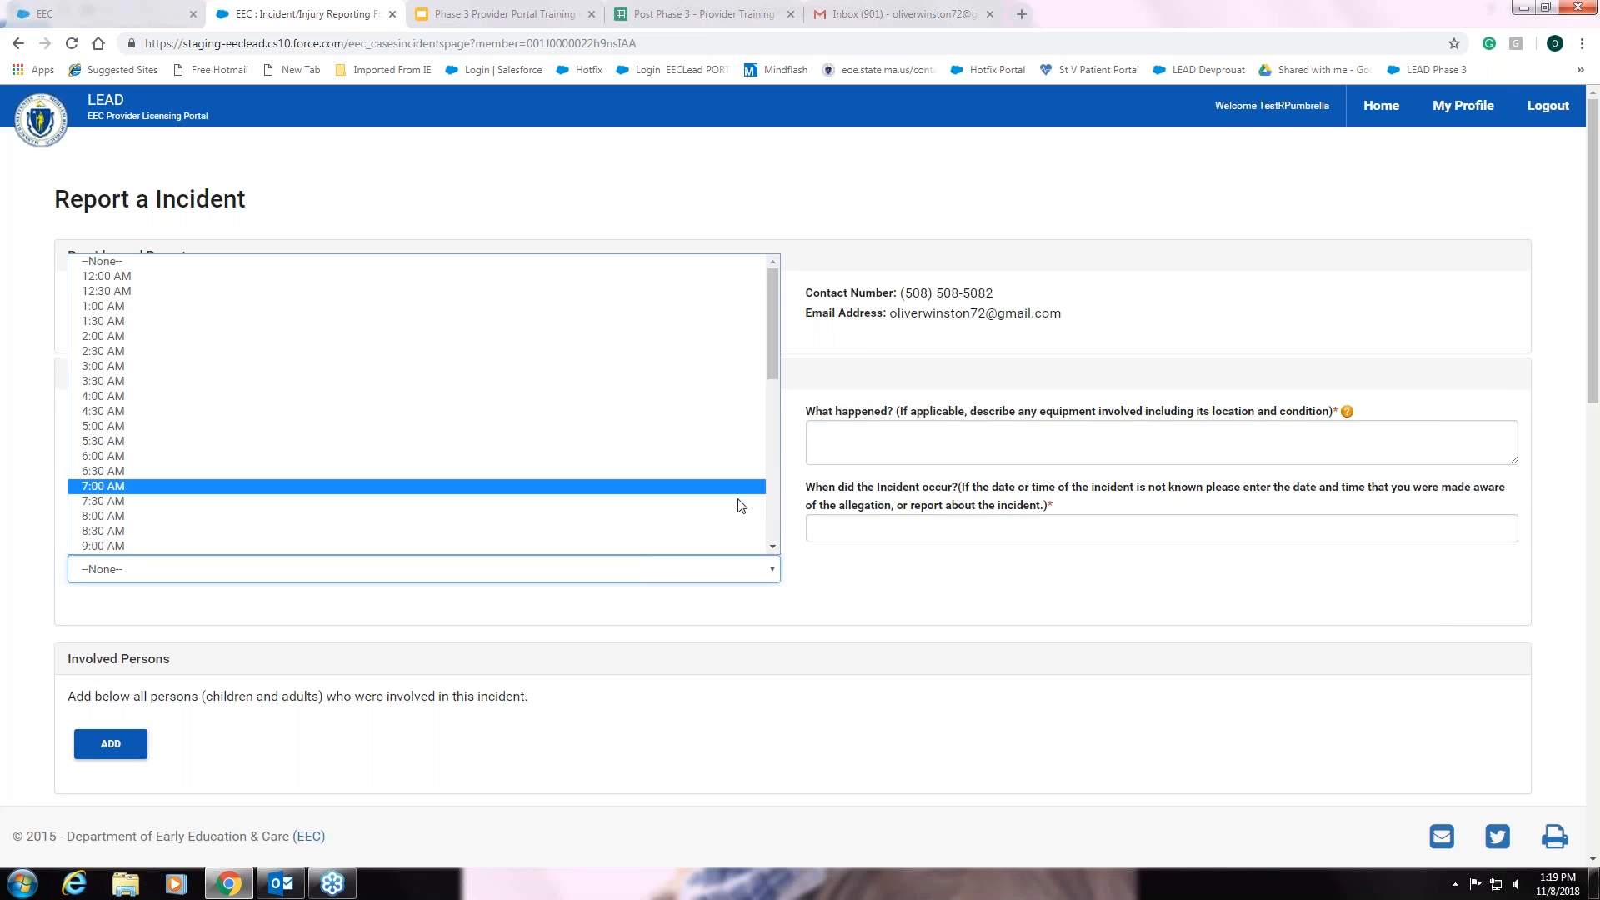
pyautogui.click(849, 586)
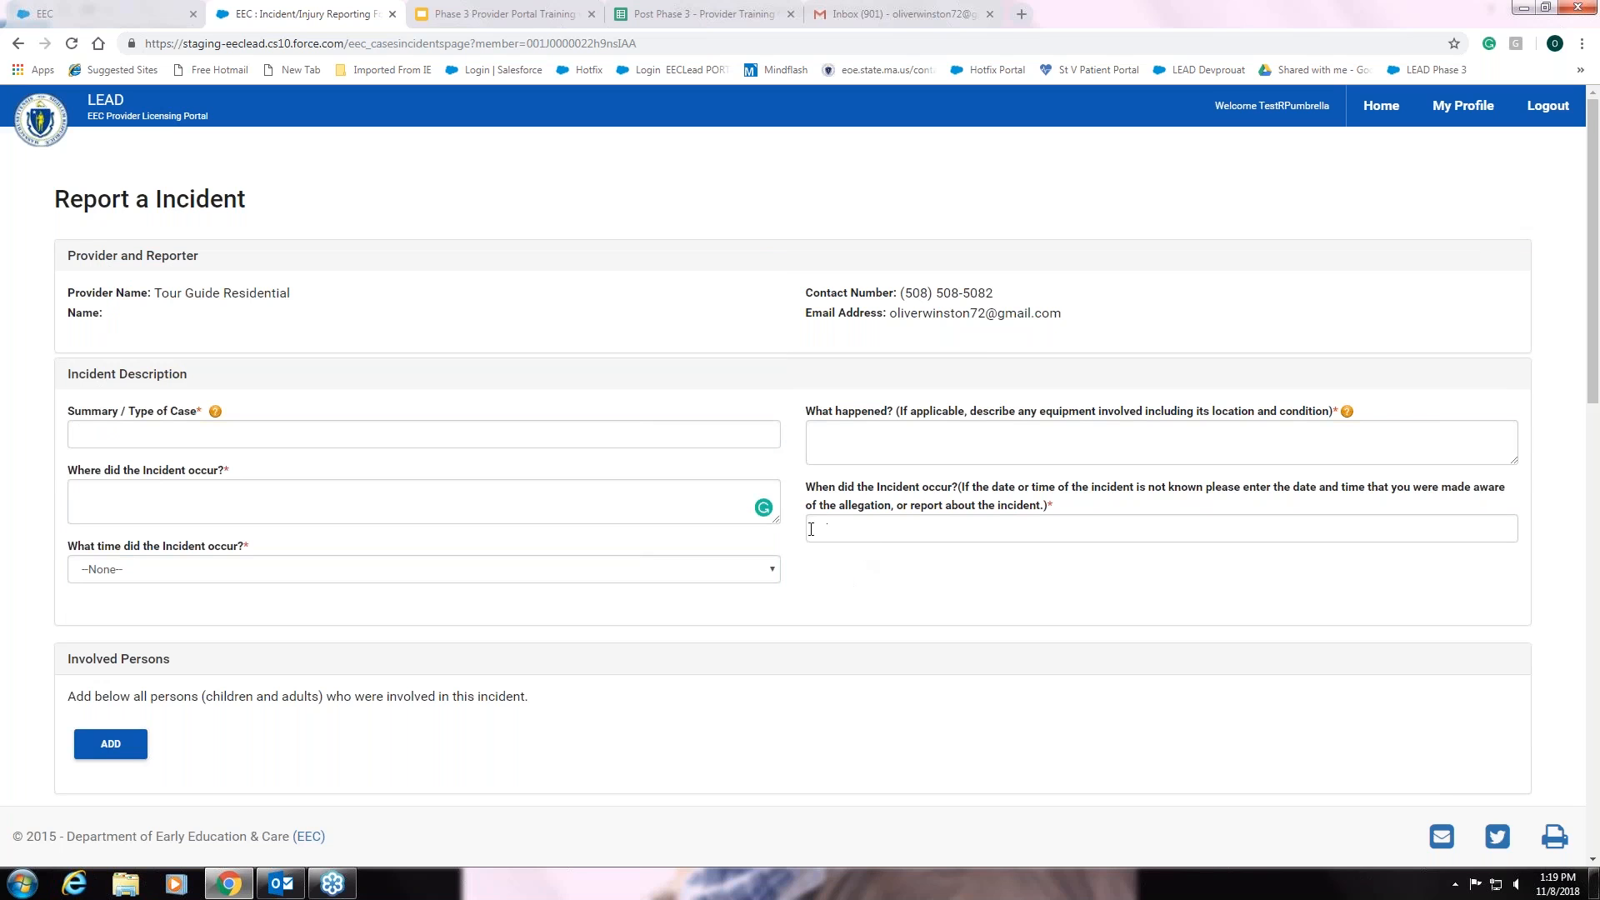
pyautogui.click(880, 526)
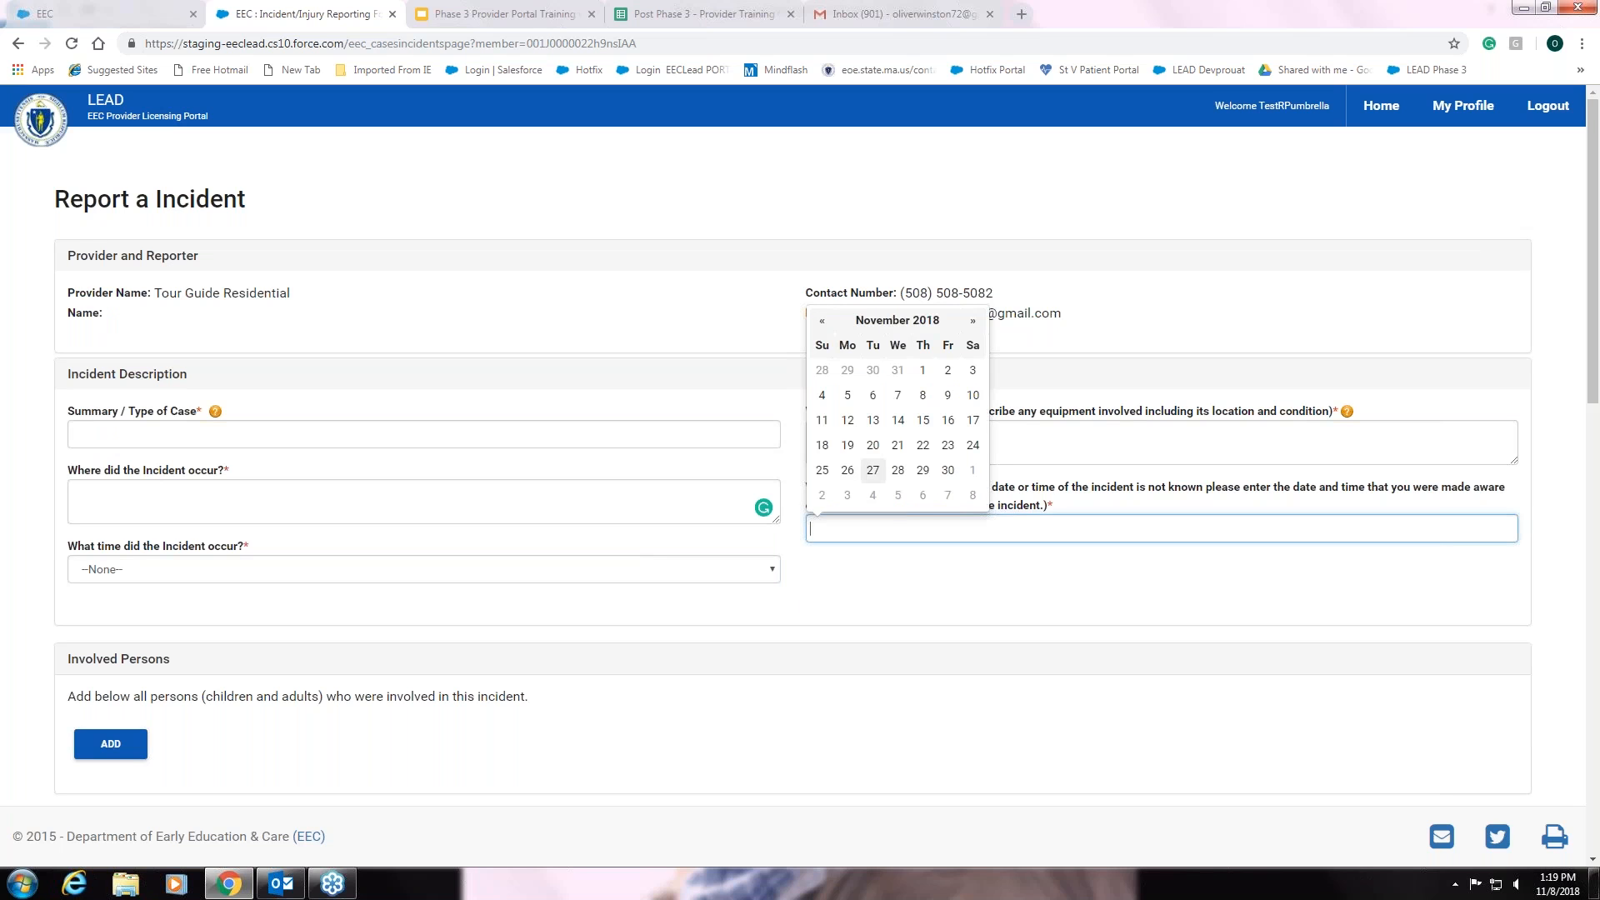
pyautogui.click(955, 575)
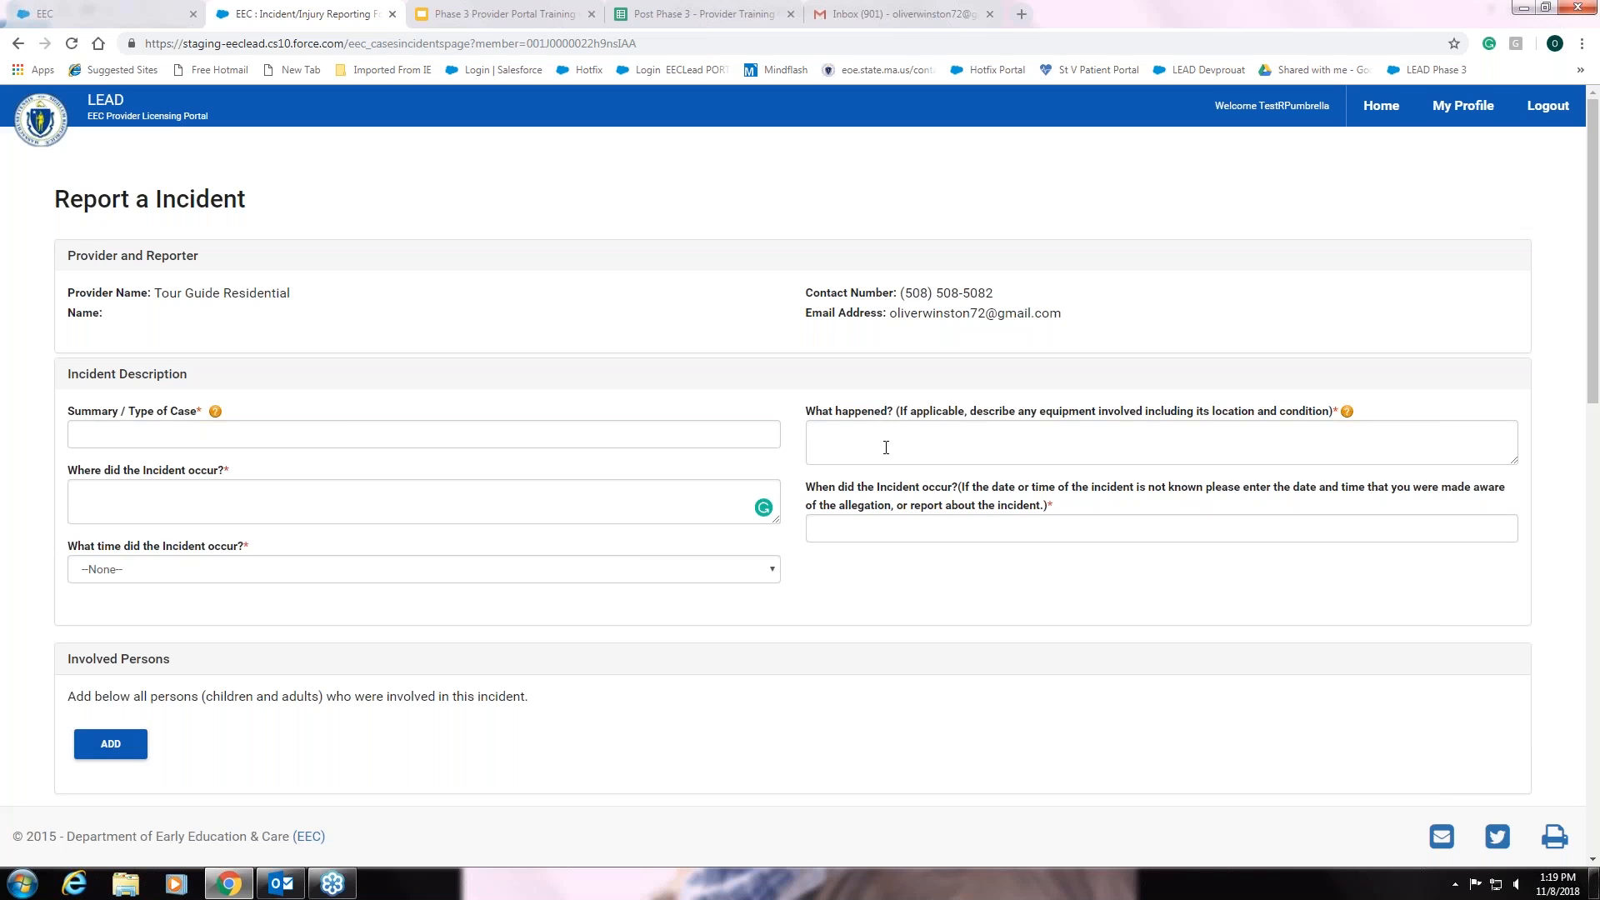
pyautogui.click(885, 447)
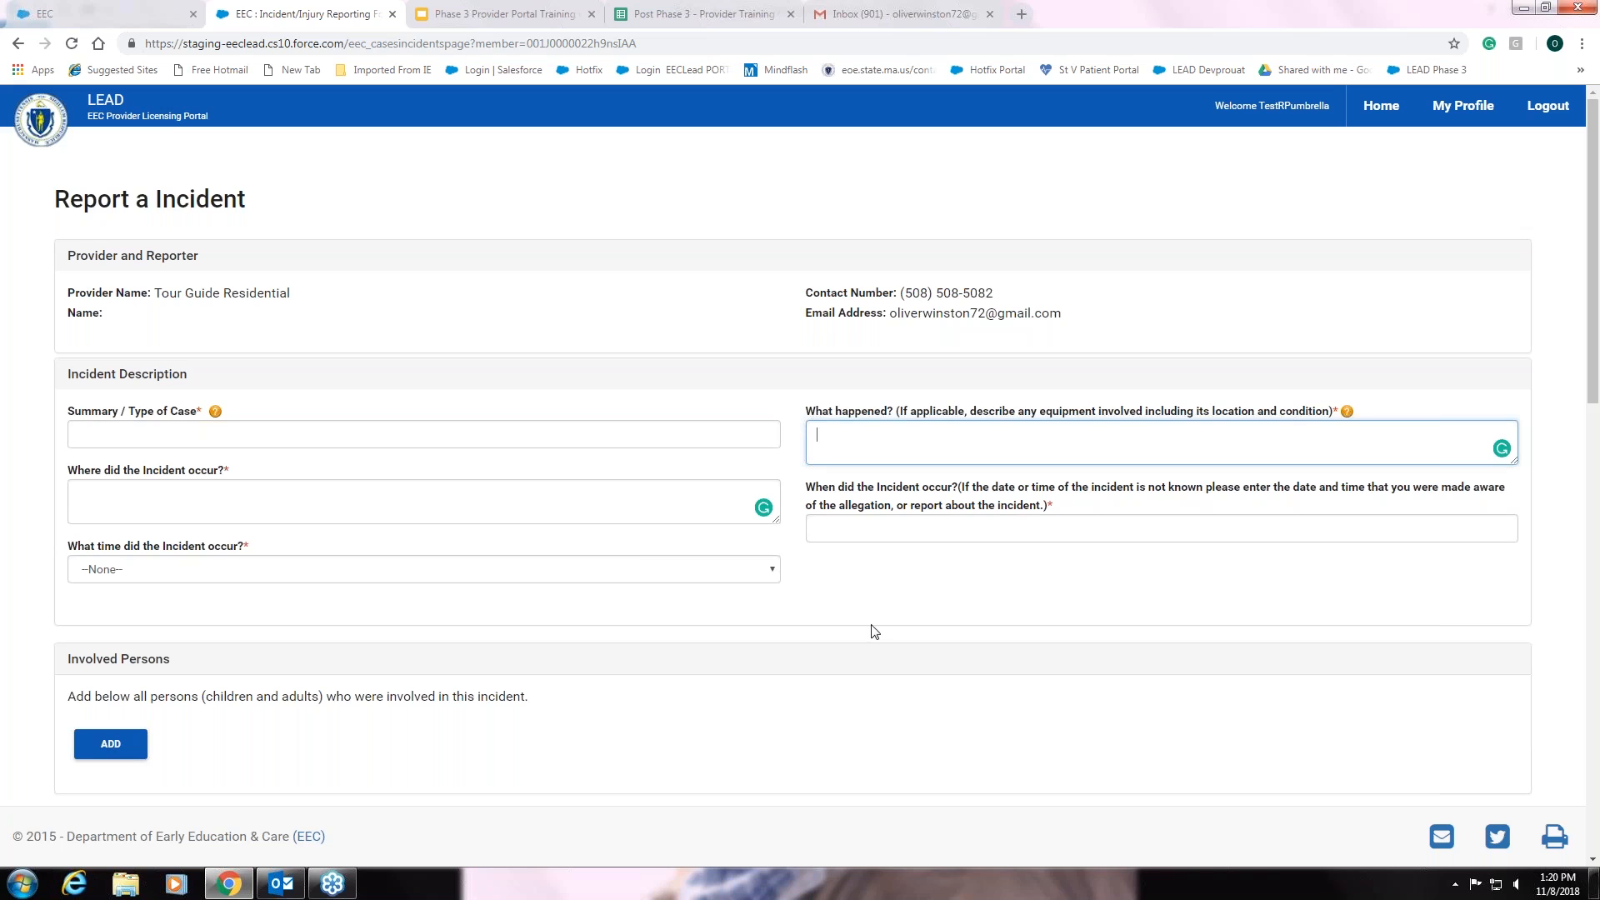
pyautogui.scroll(-1, 782, 626)
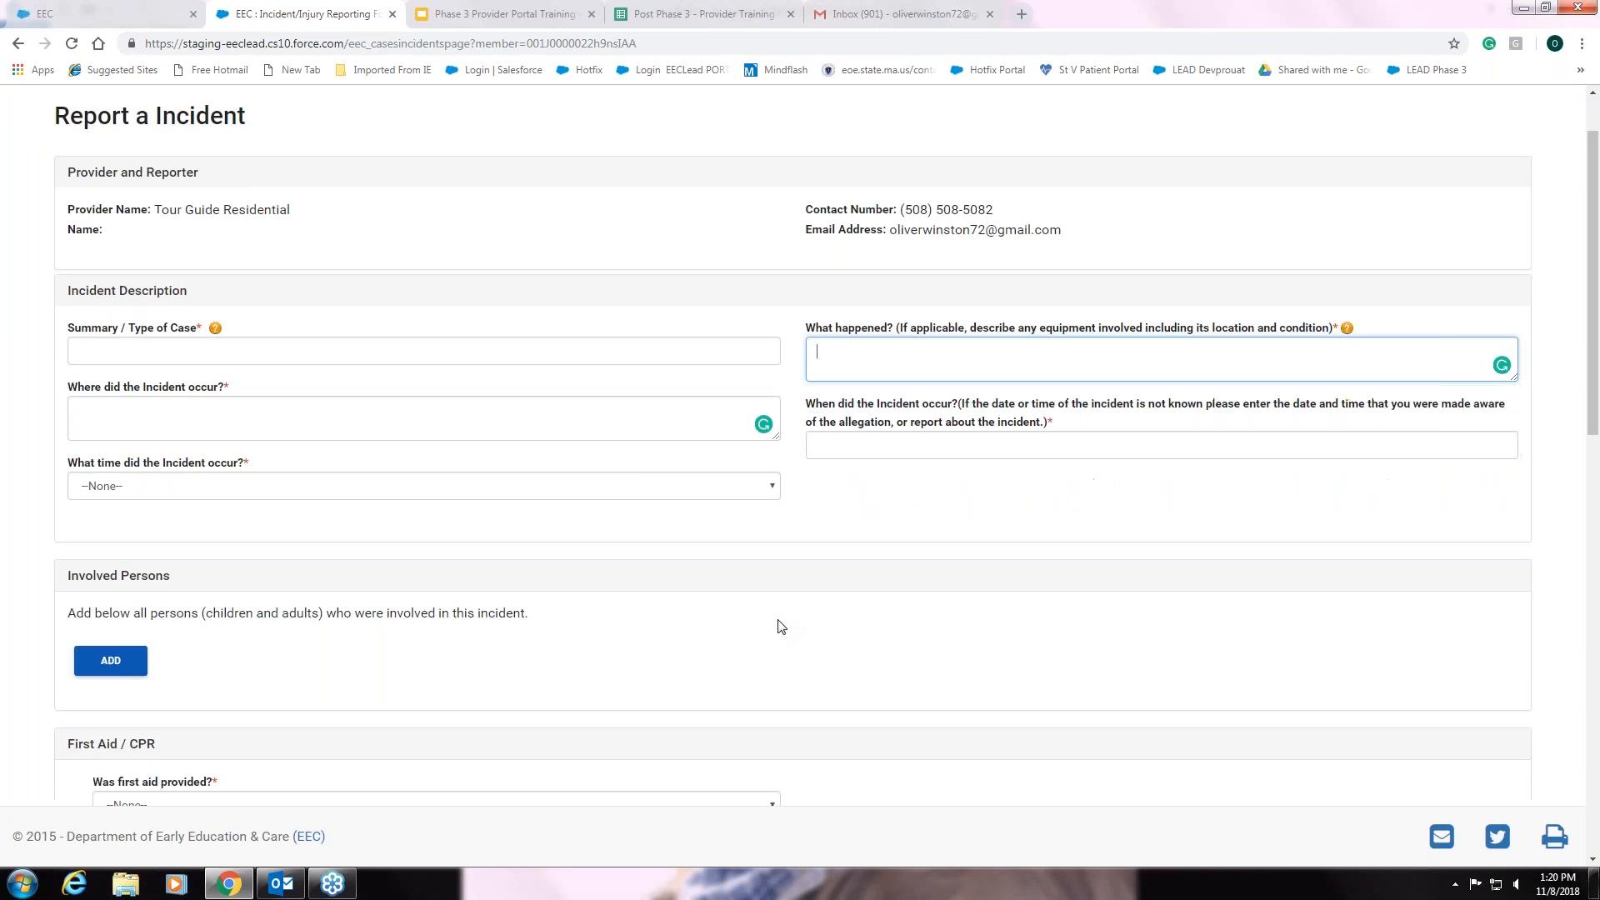
pyautogui.scroll(-2, 782, 626)
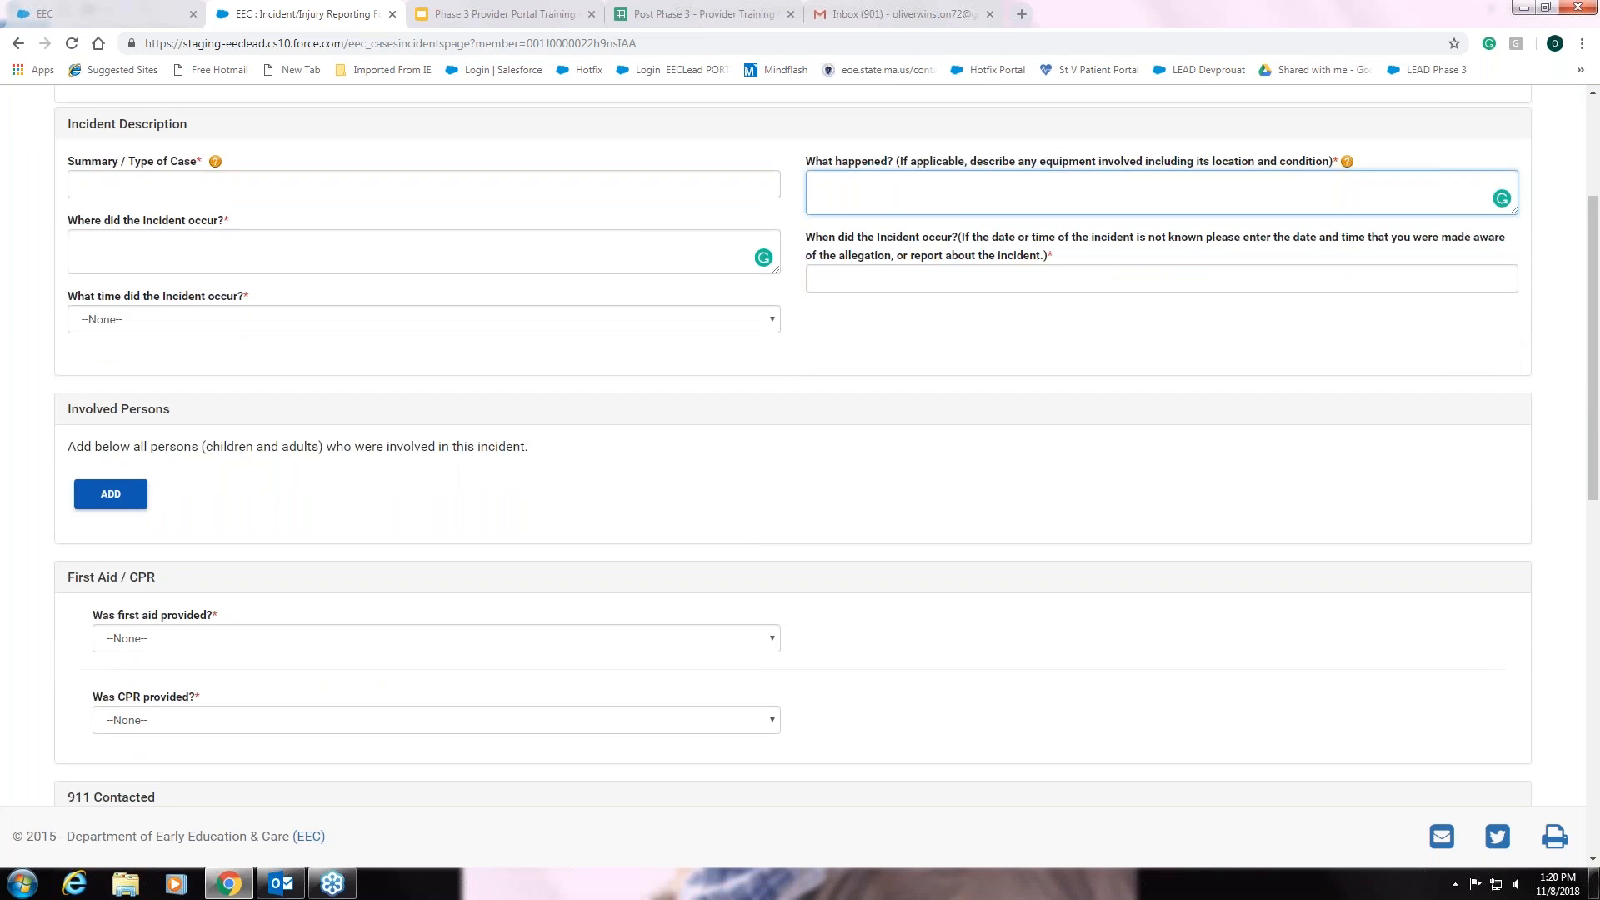
# - Add an Involved Persons entry with Type kept as Child Involvement
pyautogui.click(111, 495)
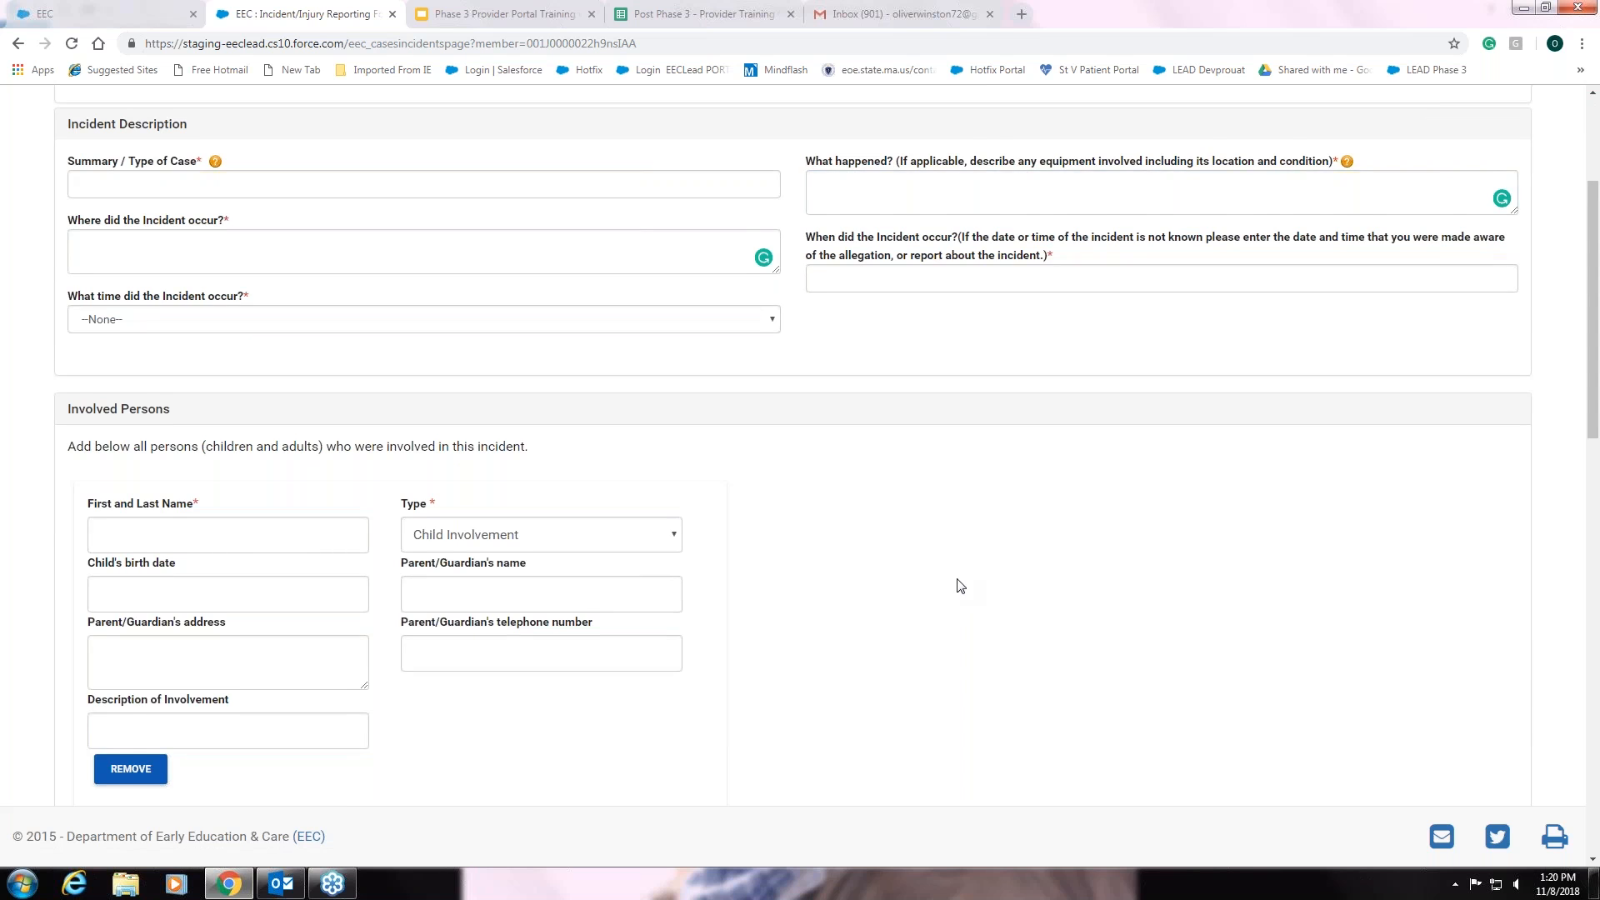
pyautogui.scroll(-2, 958, 583)
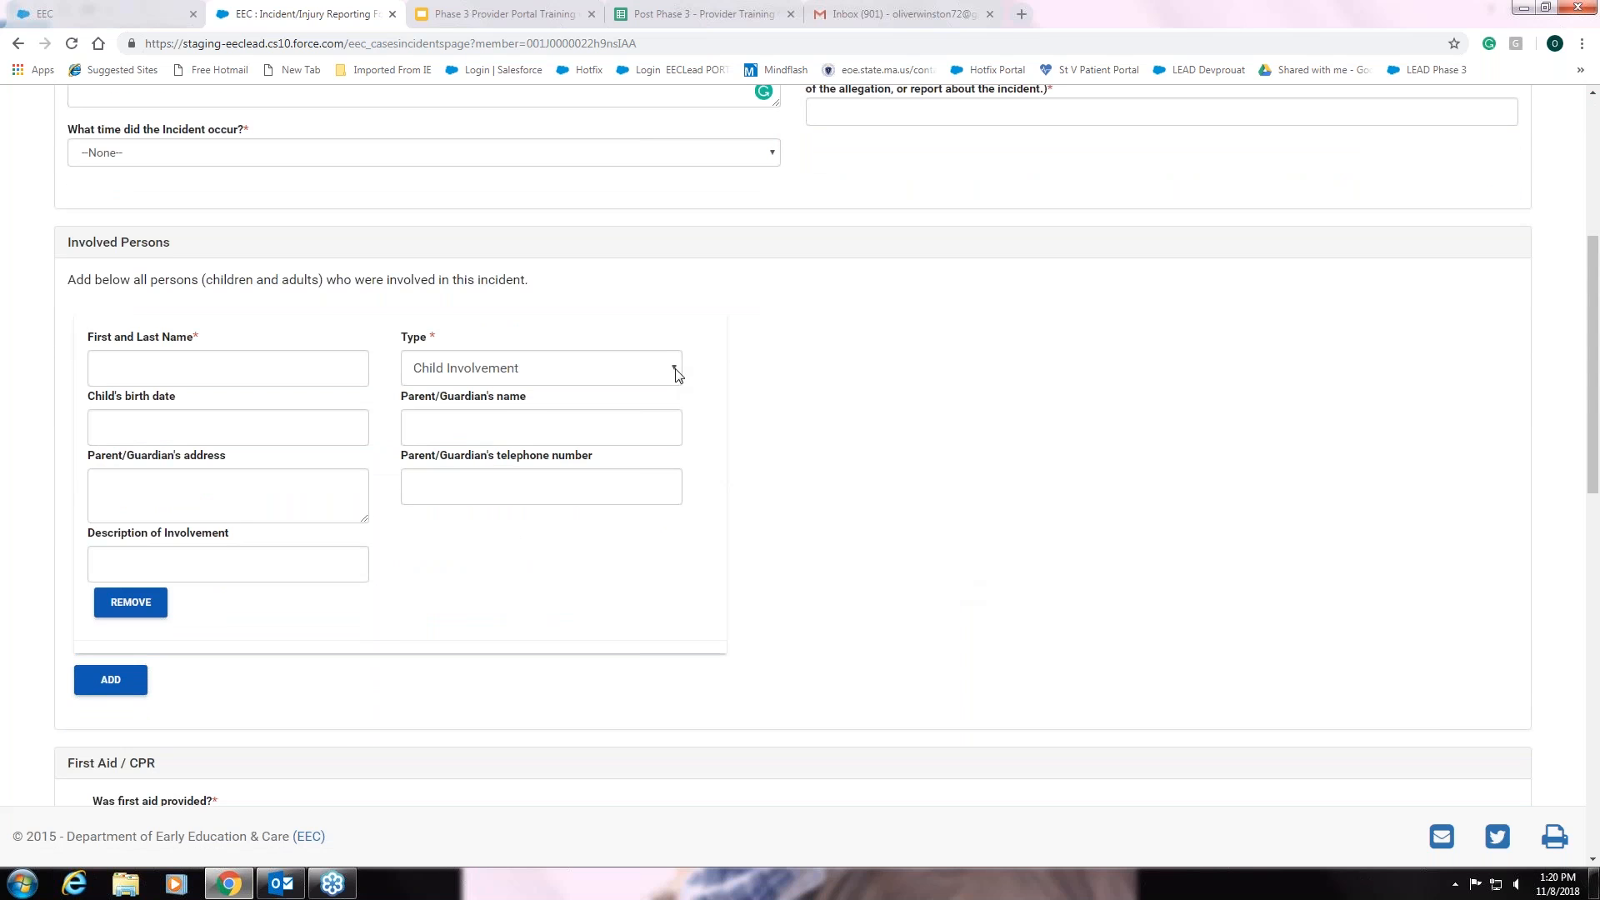
pyautogui.click(675, 371)
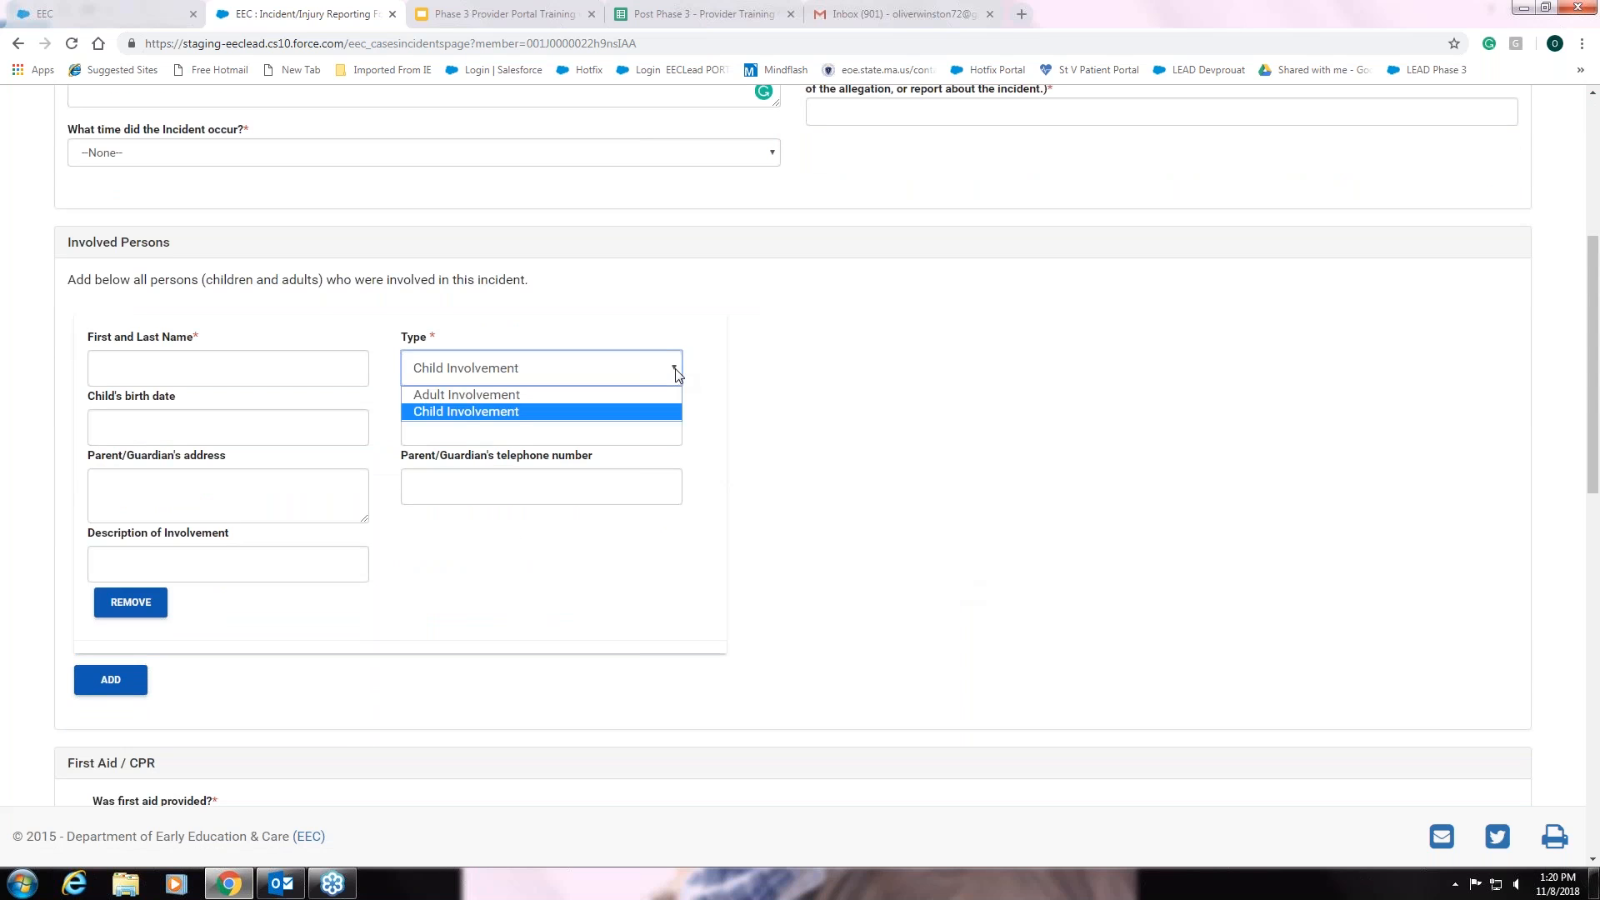
pyautogui.click(676, 372)
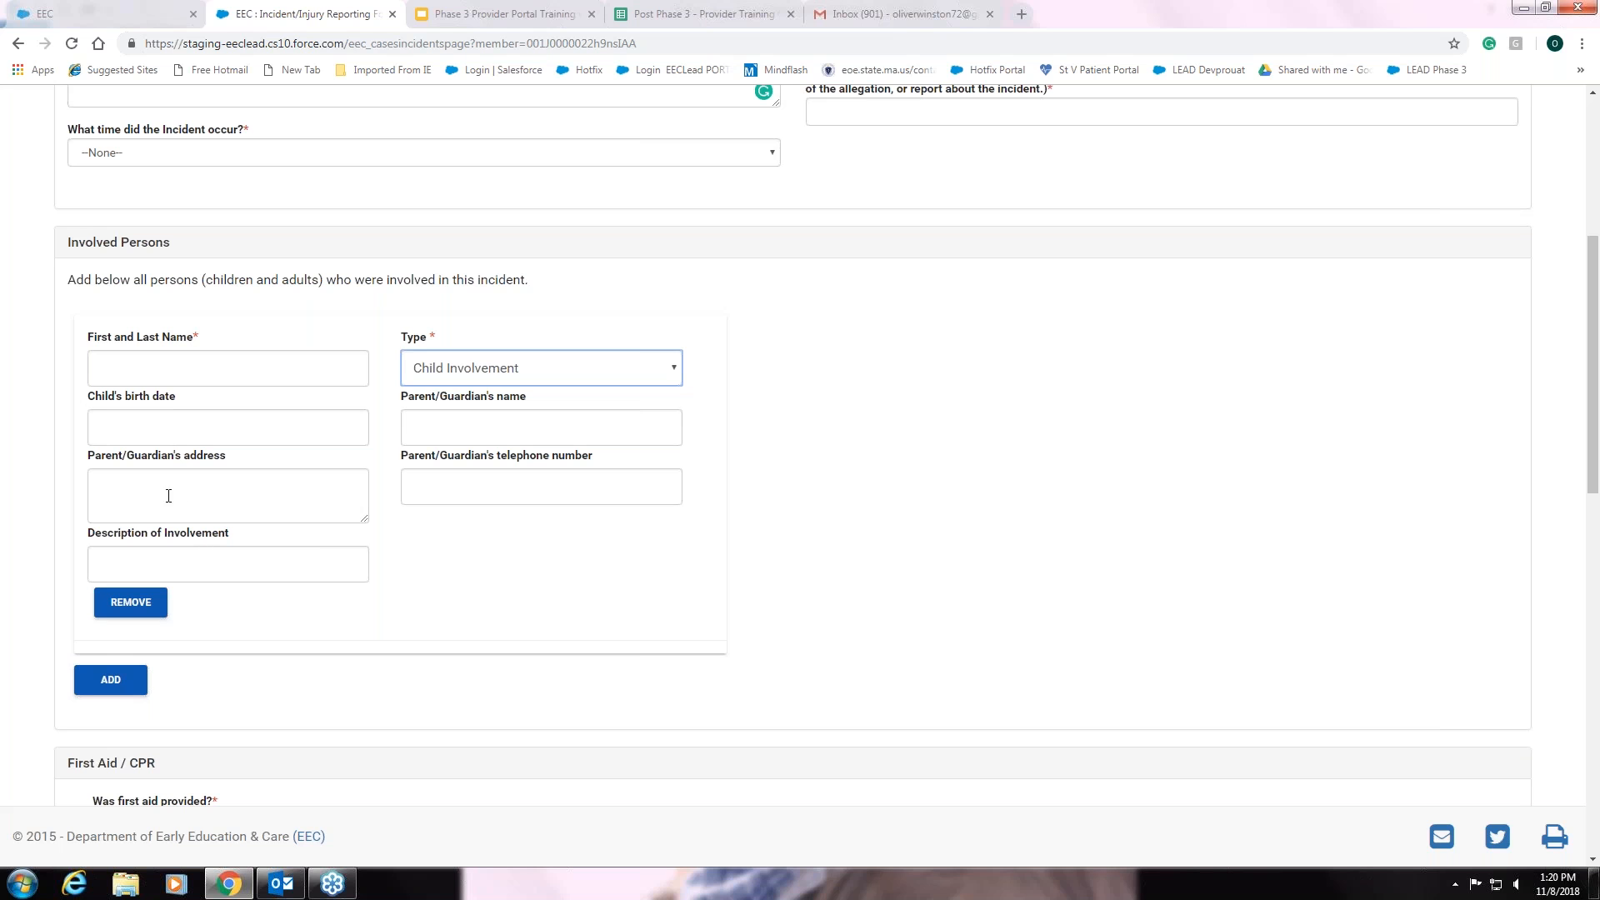
pyautogui.scroll(1, 329, 582)
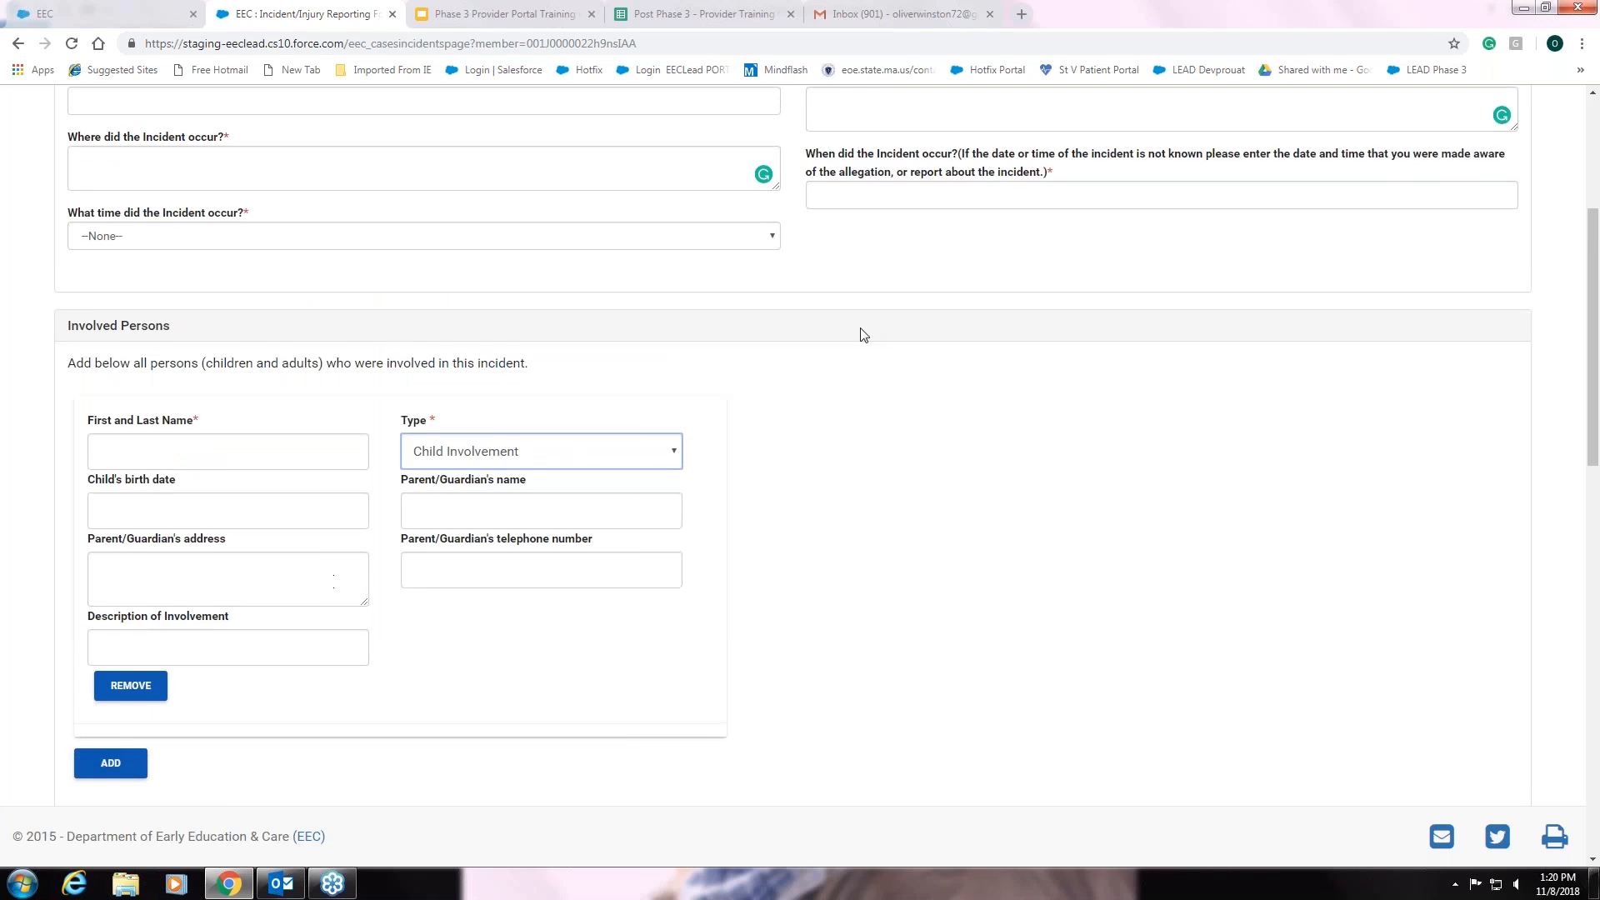
pyautogui.scroll(1, 845, 166)
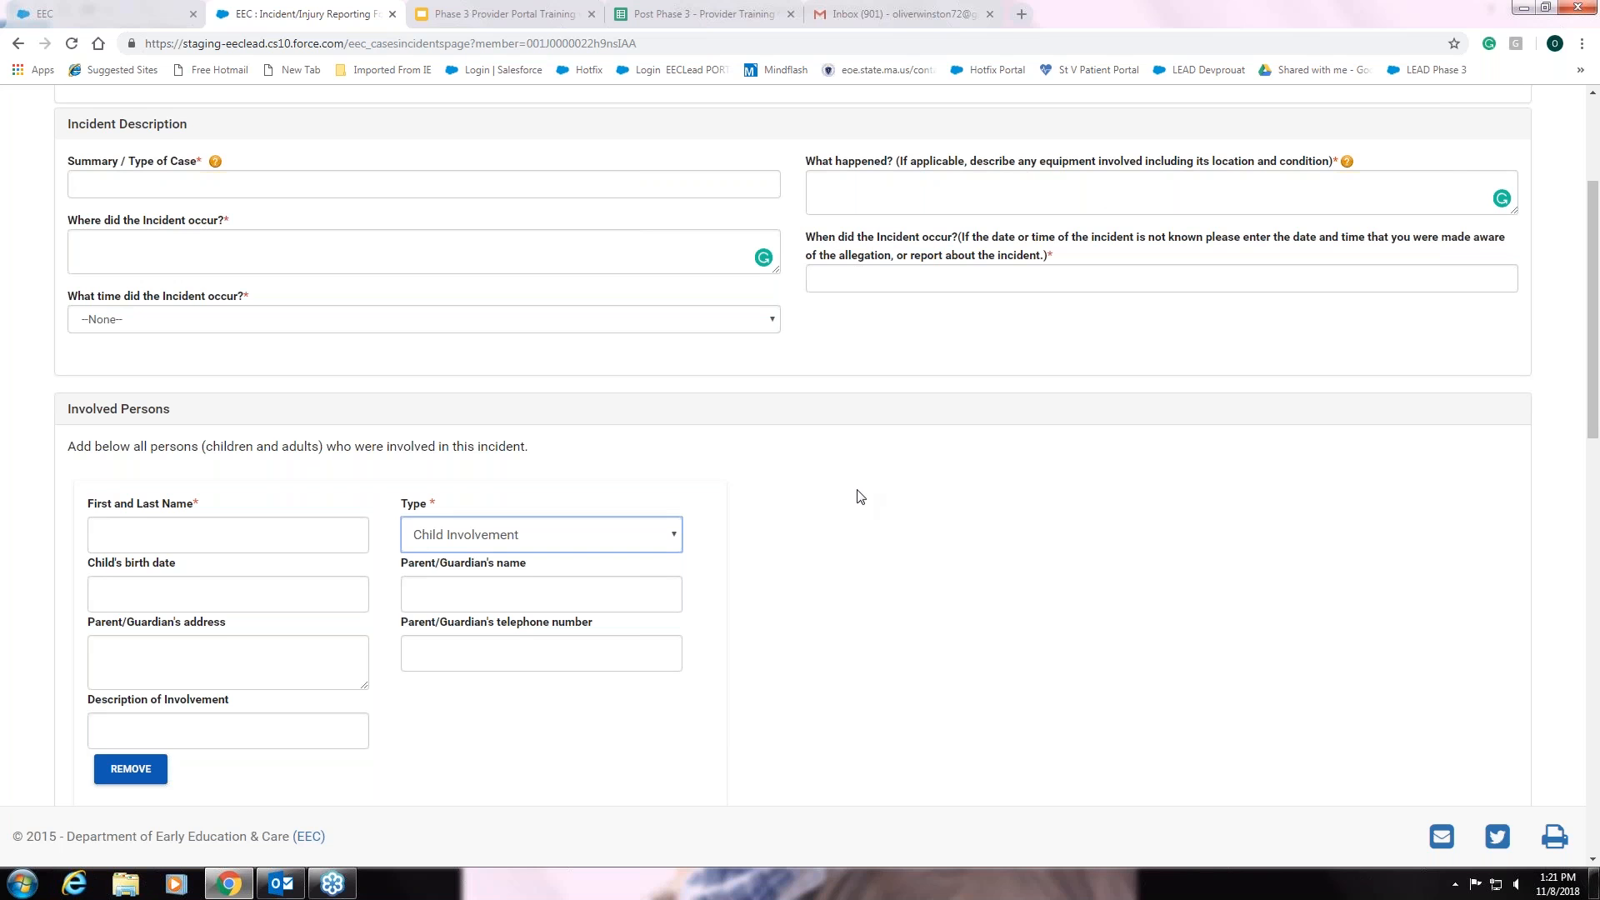
pyautogui.scroll(-1, 860, 496)
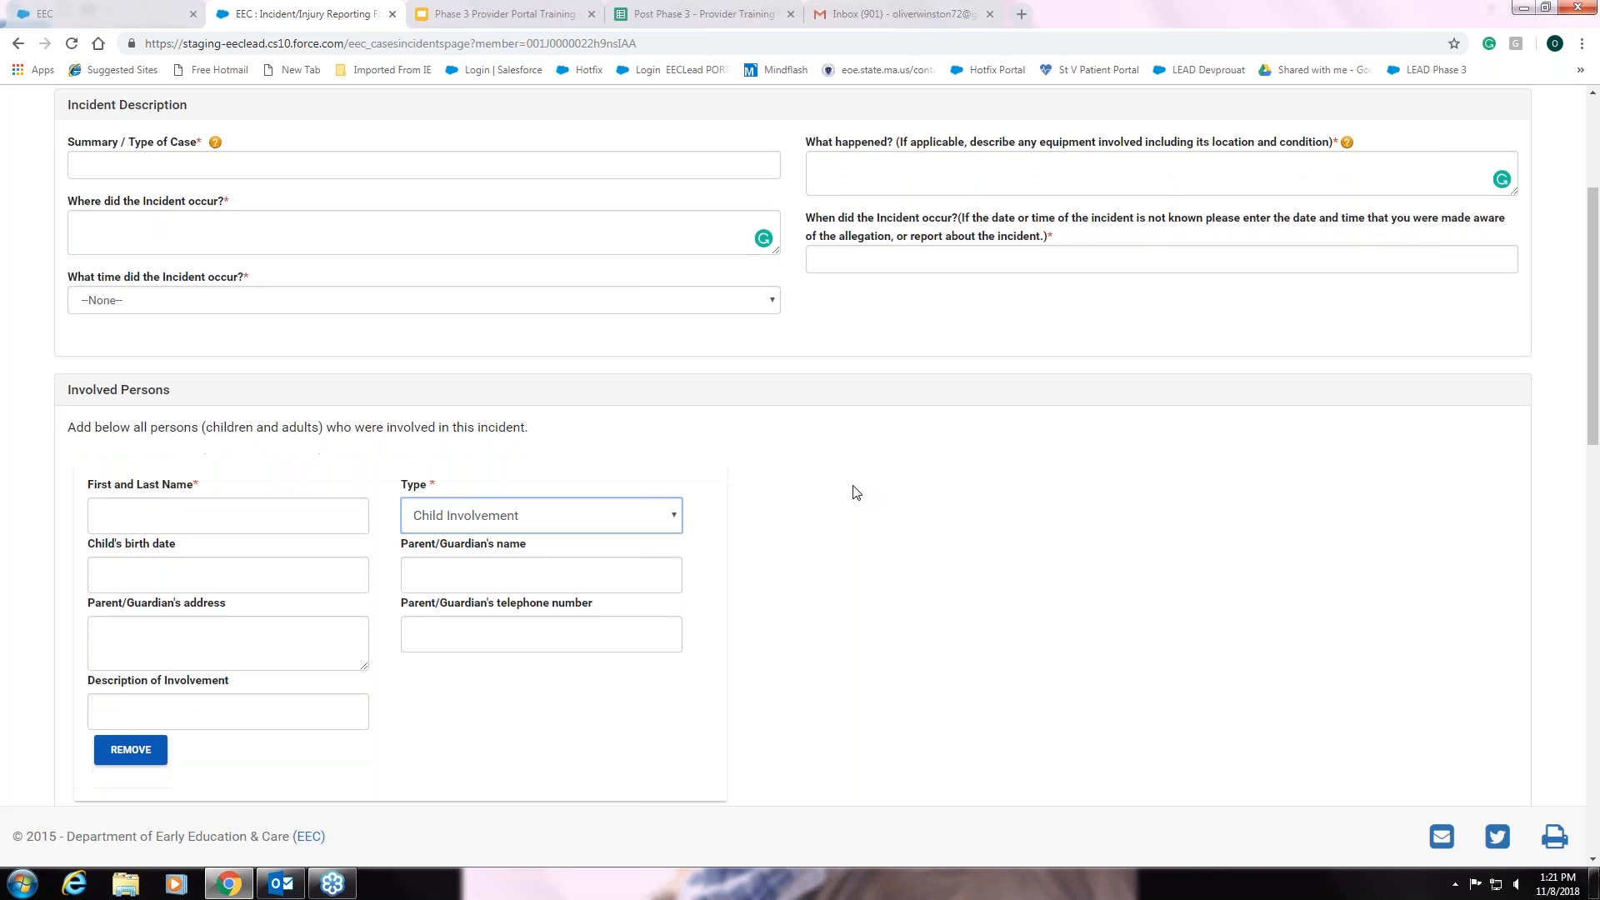
pyautogui.scroll(-3, 855, 492)
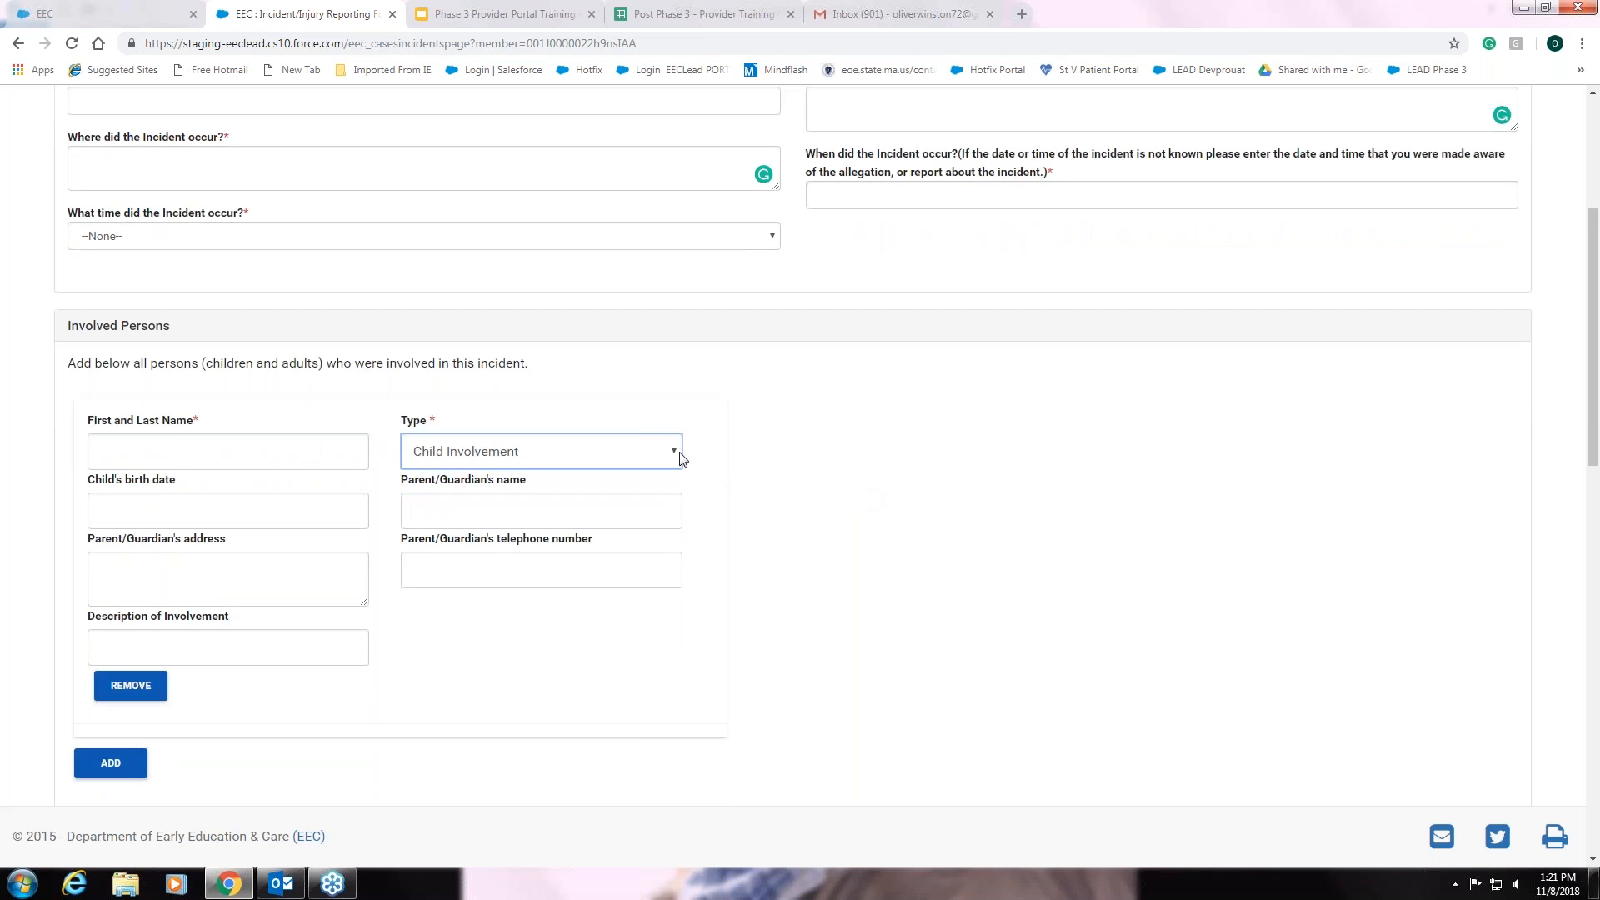
# - Change the involved person to Adult Involvement with Role Educator, then reach First Aid / CPR
pyautogui.click(677, 457)
pyautogui.click(669, 477)
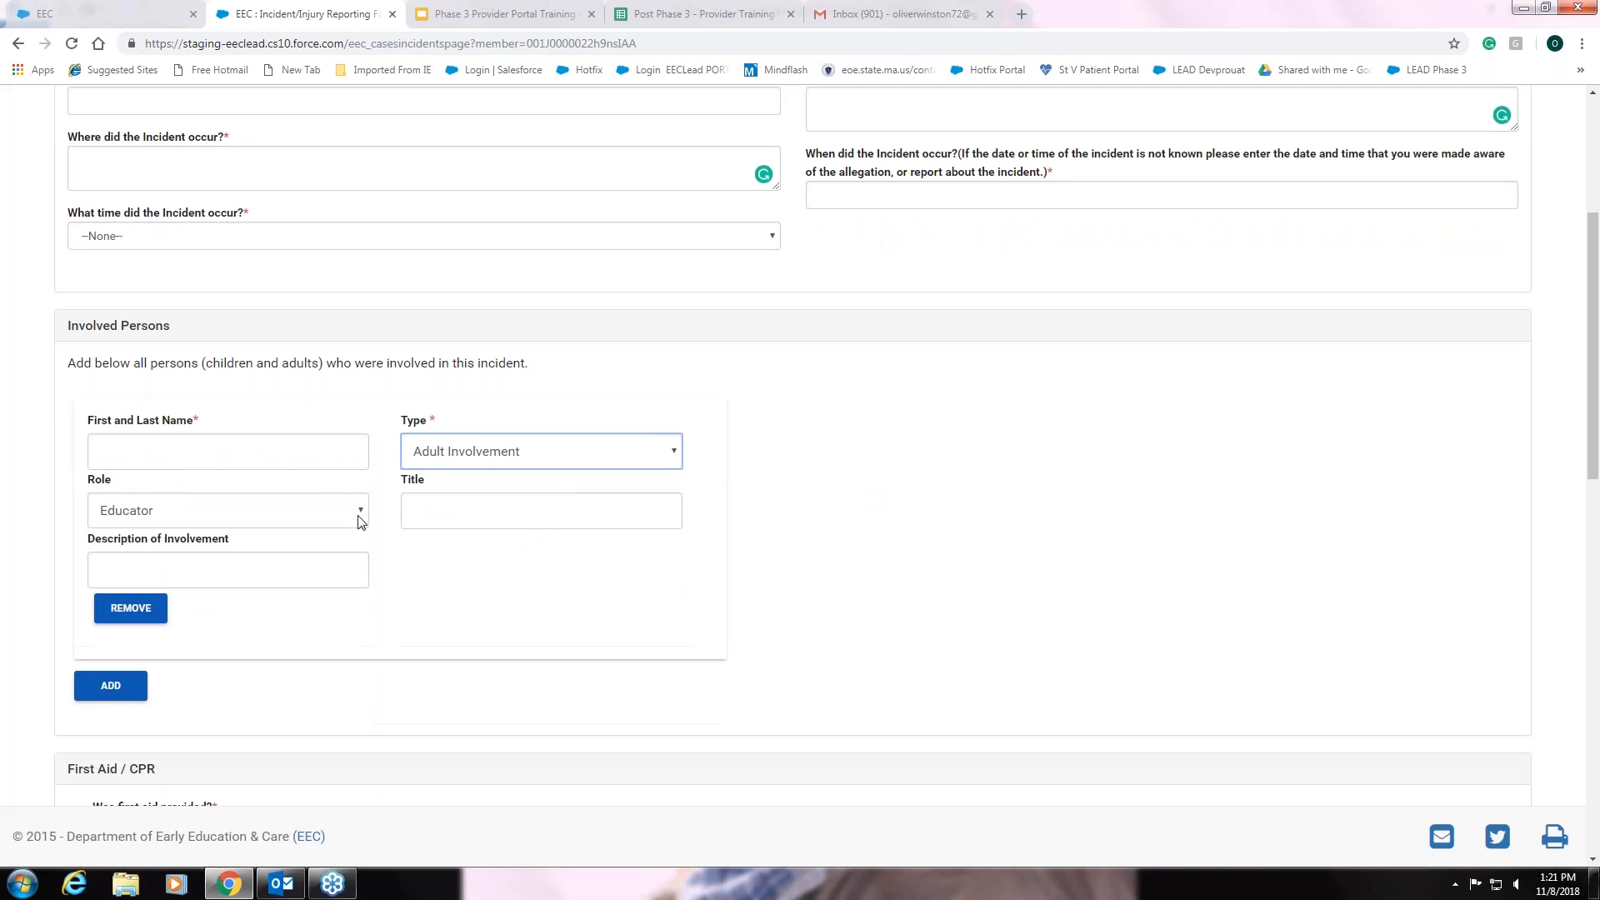
pyautogui.click(362, 514)
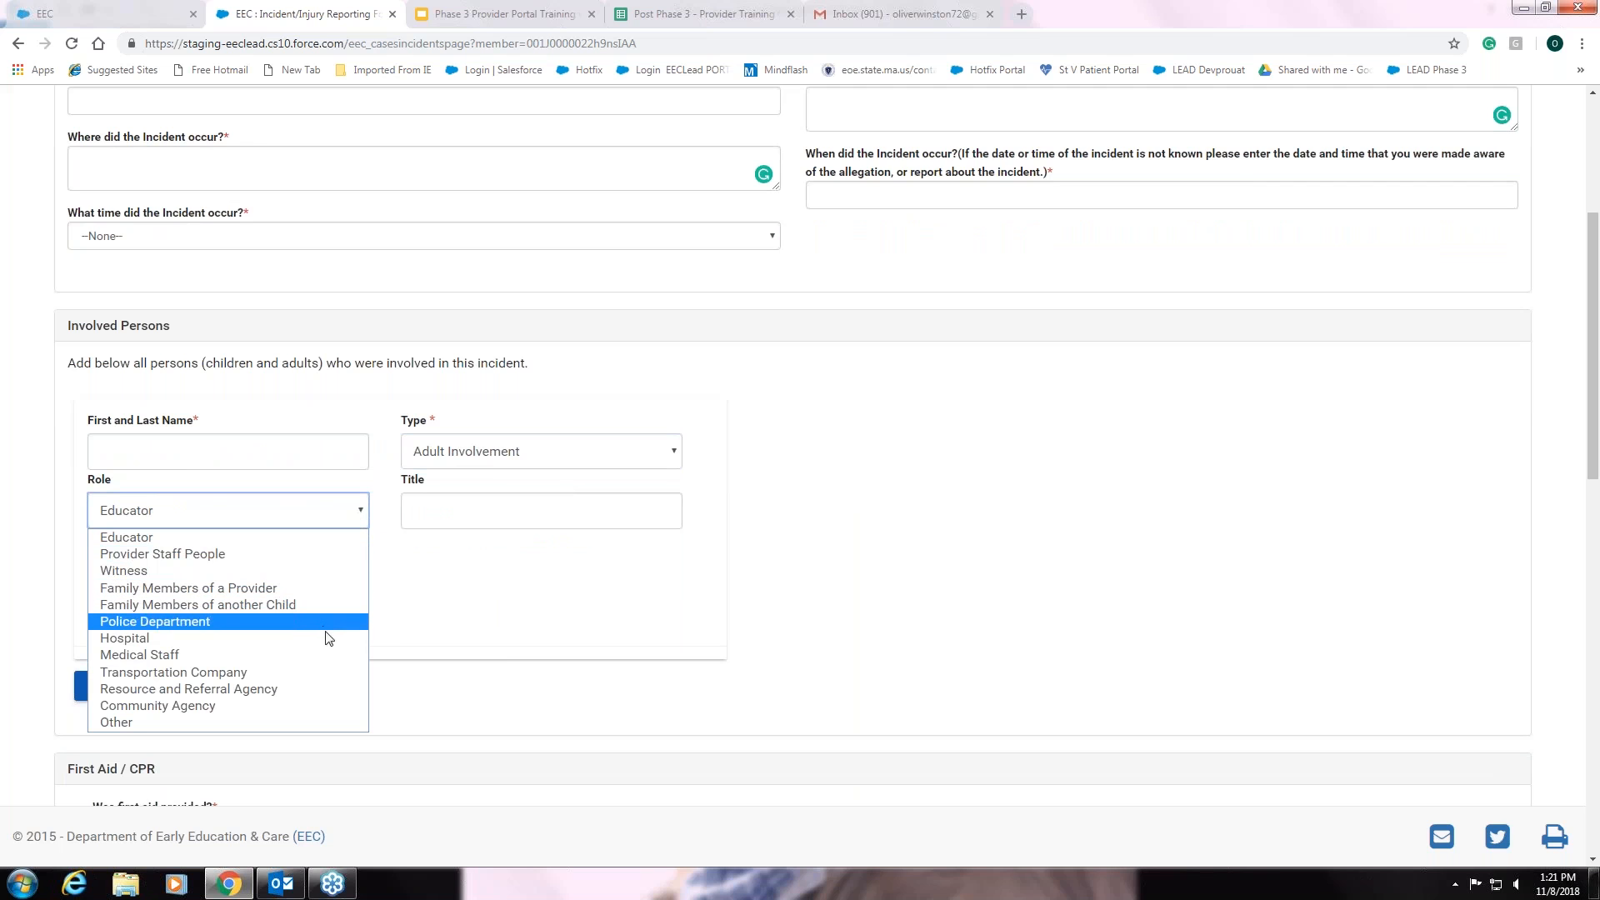
pyautogui.click(883, 552)
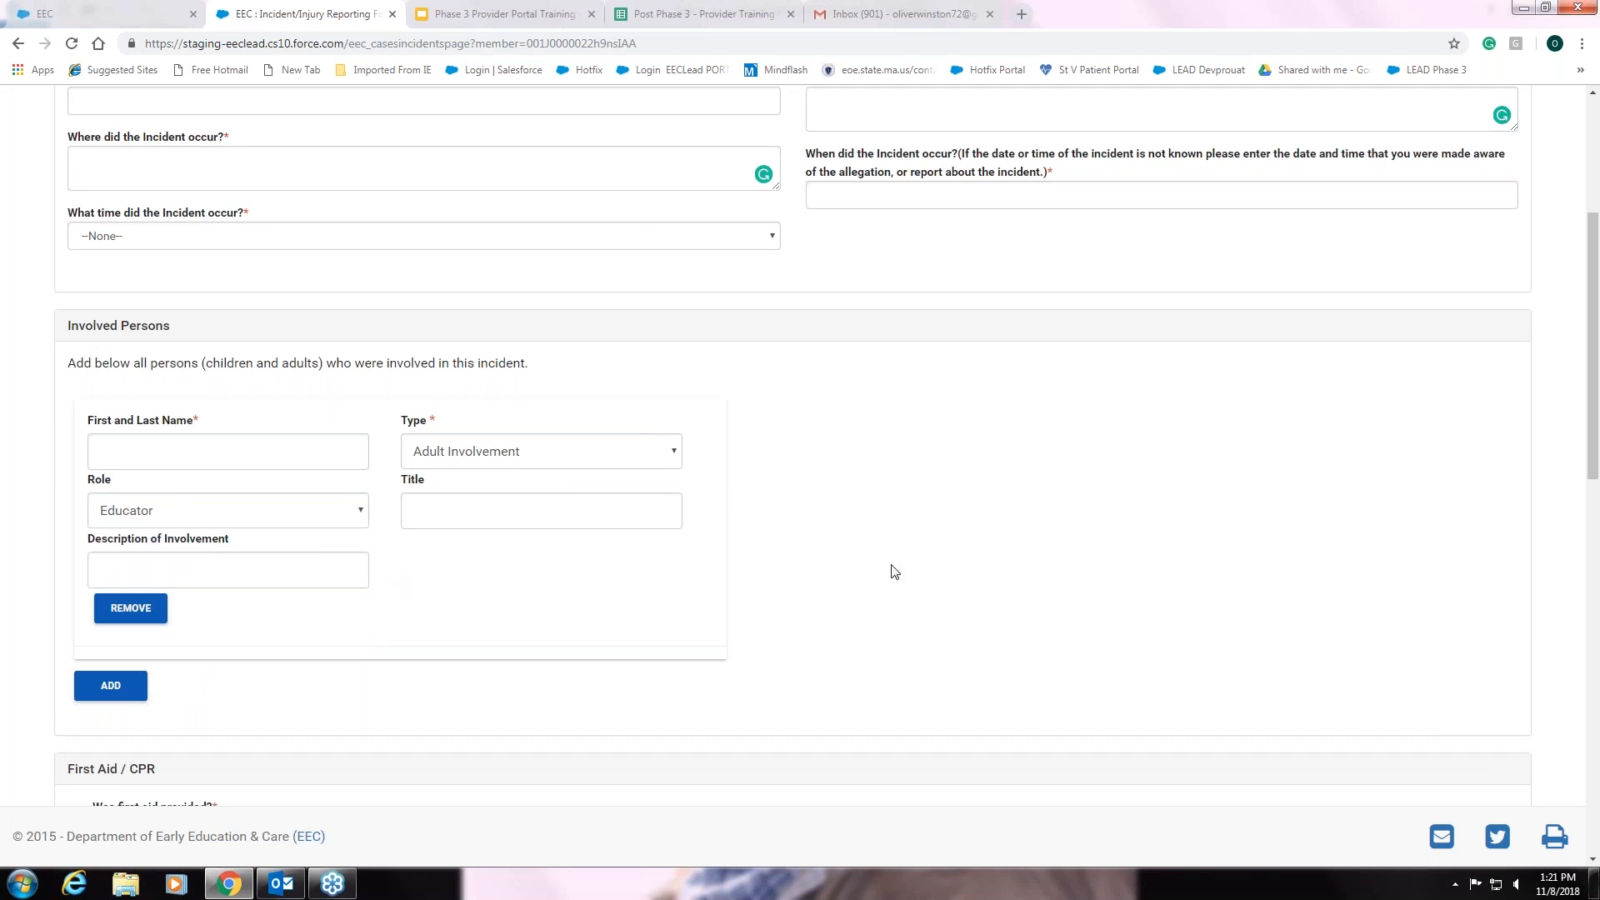
pyautogui.scroll(-2, 923, 544)
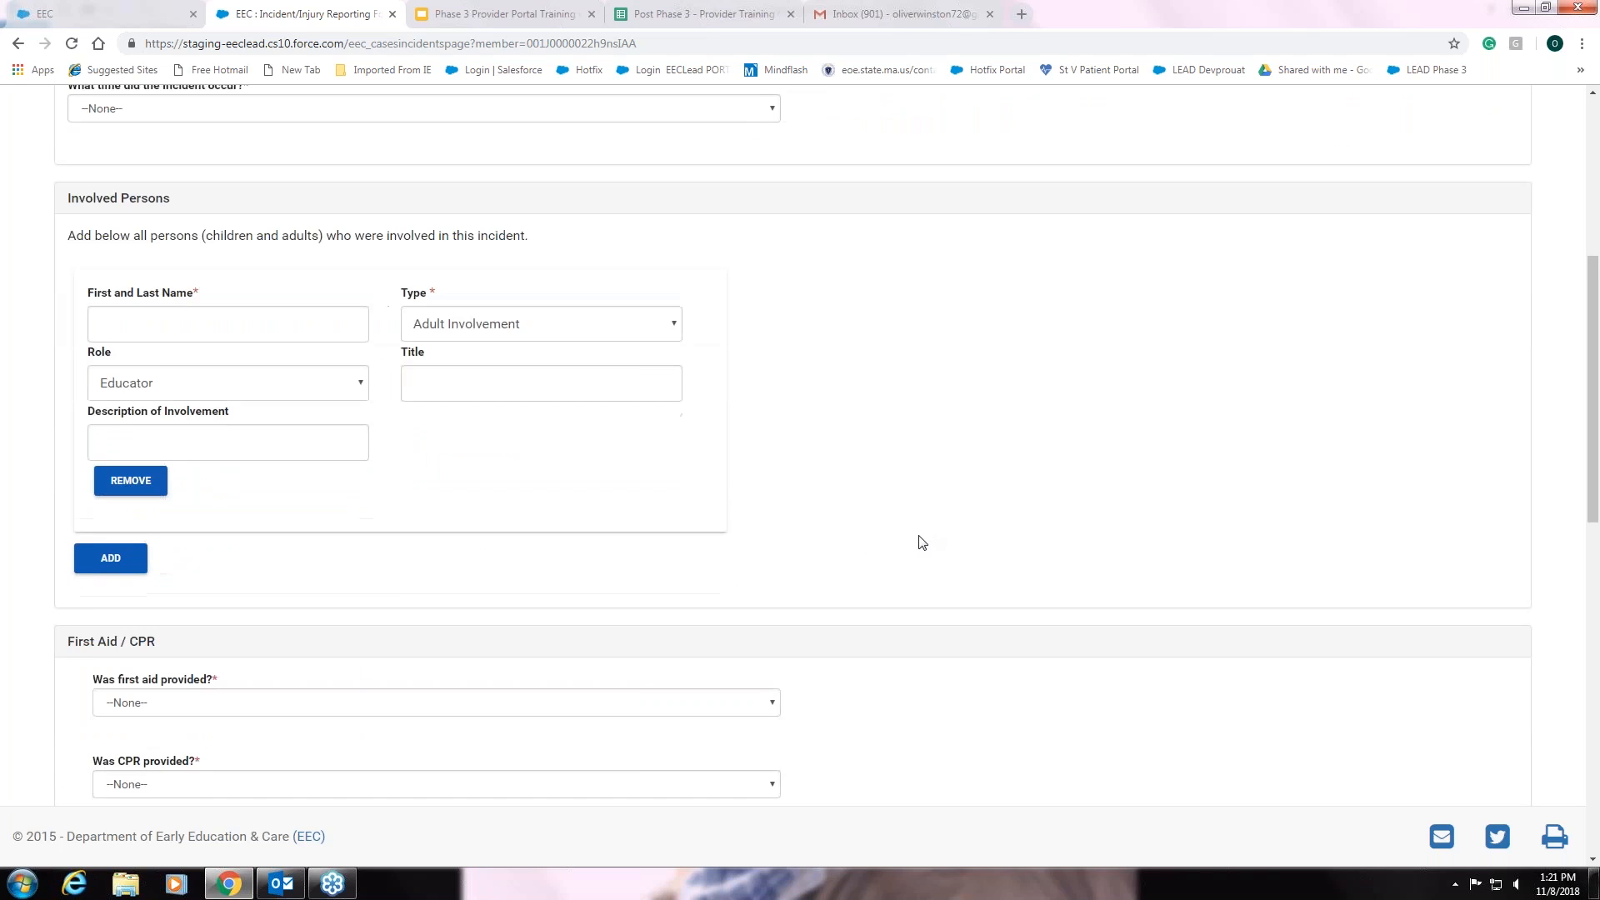
pyautogui.scroll(-3, 923, 542)
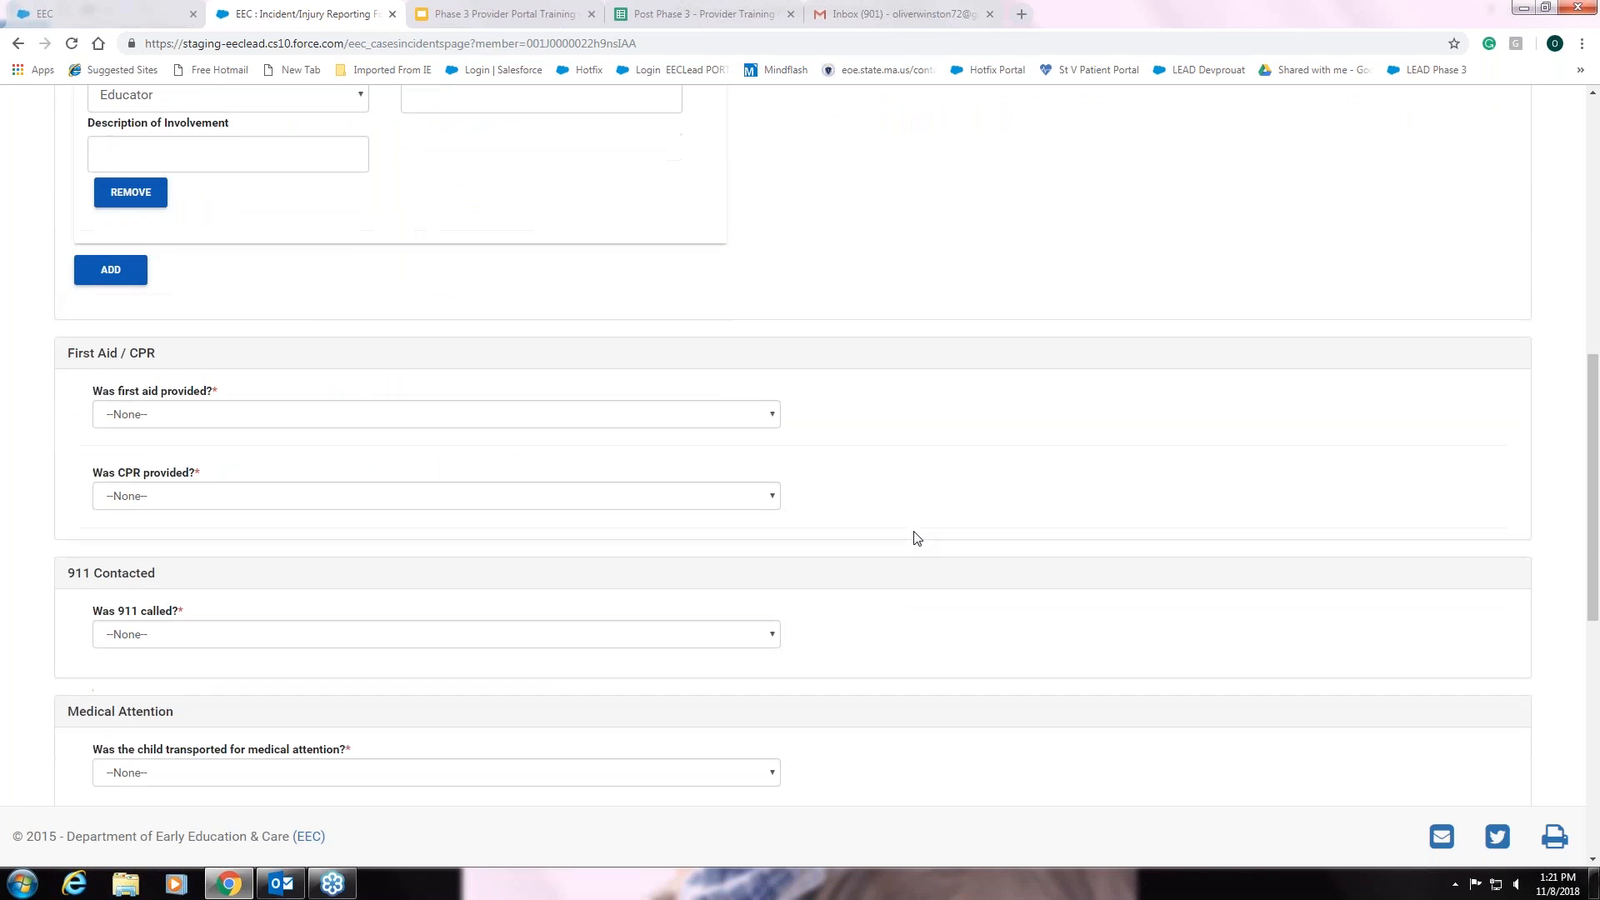
pyautogui.scroll(-1, 915, 535)
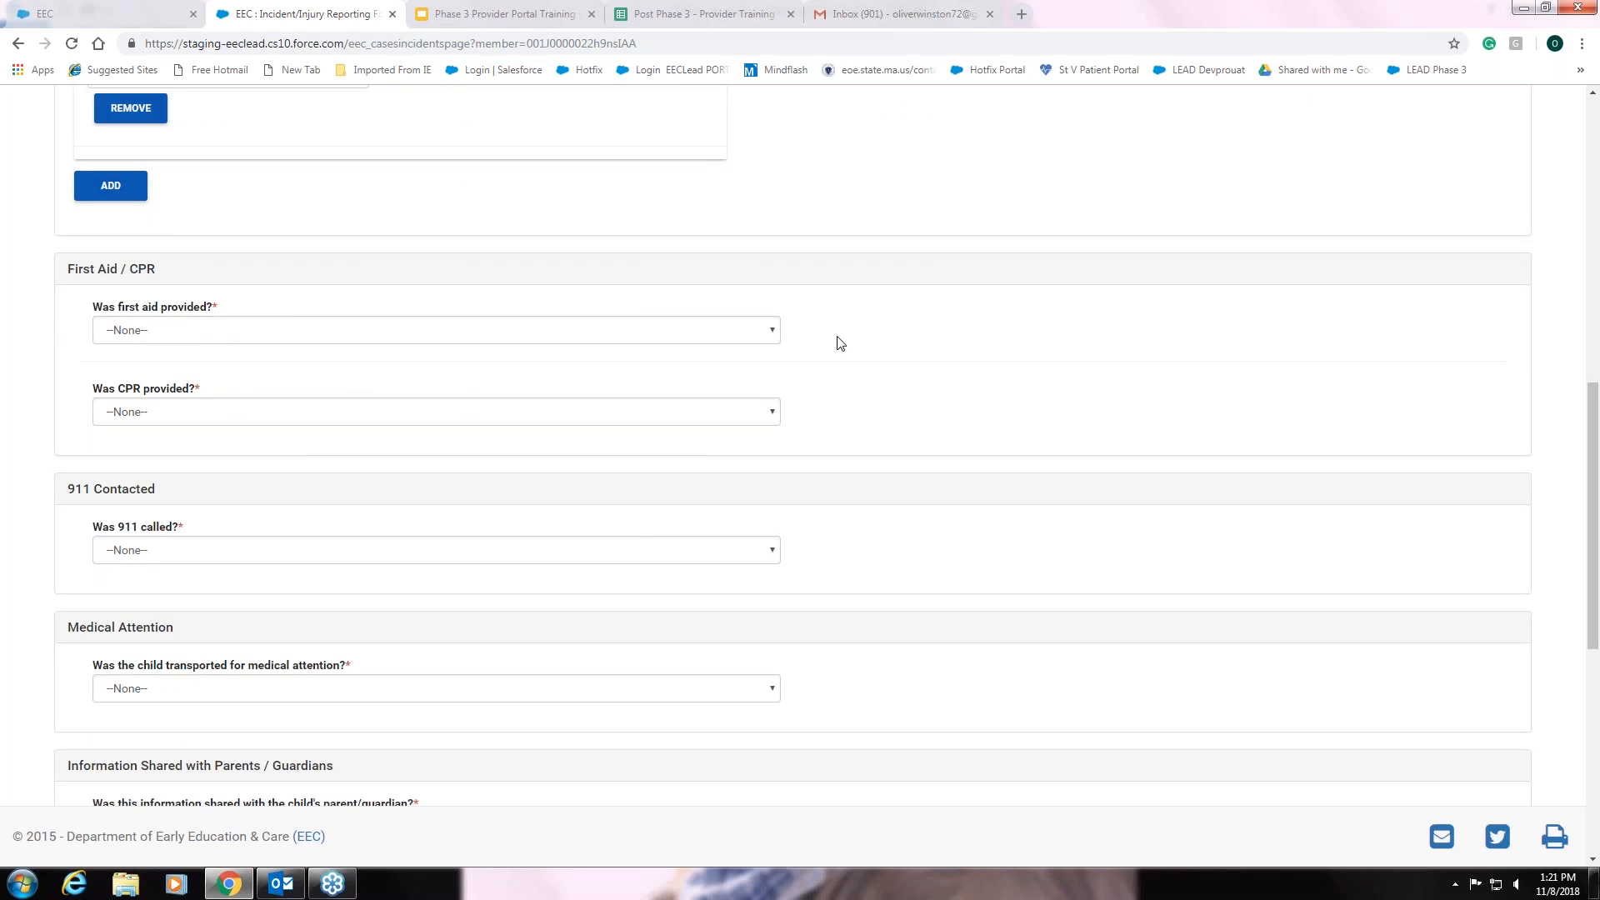
# - Answer 'Was first aid provided?' No and 'Was CPR provided?' Yes
pyautogui.click(771, 332)
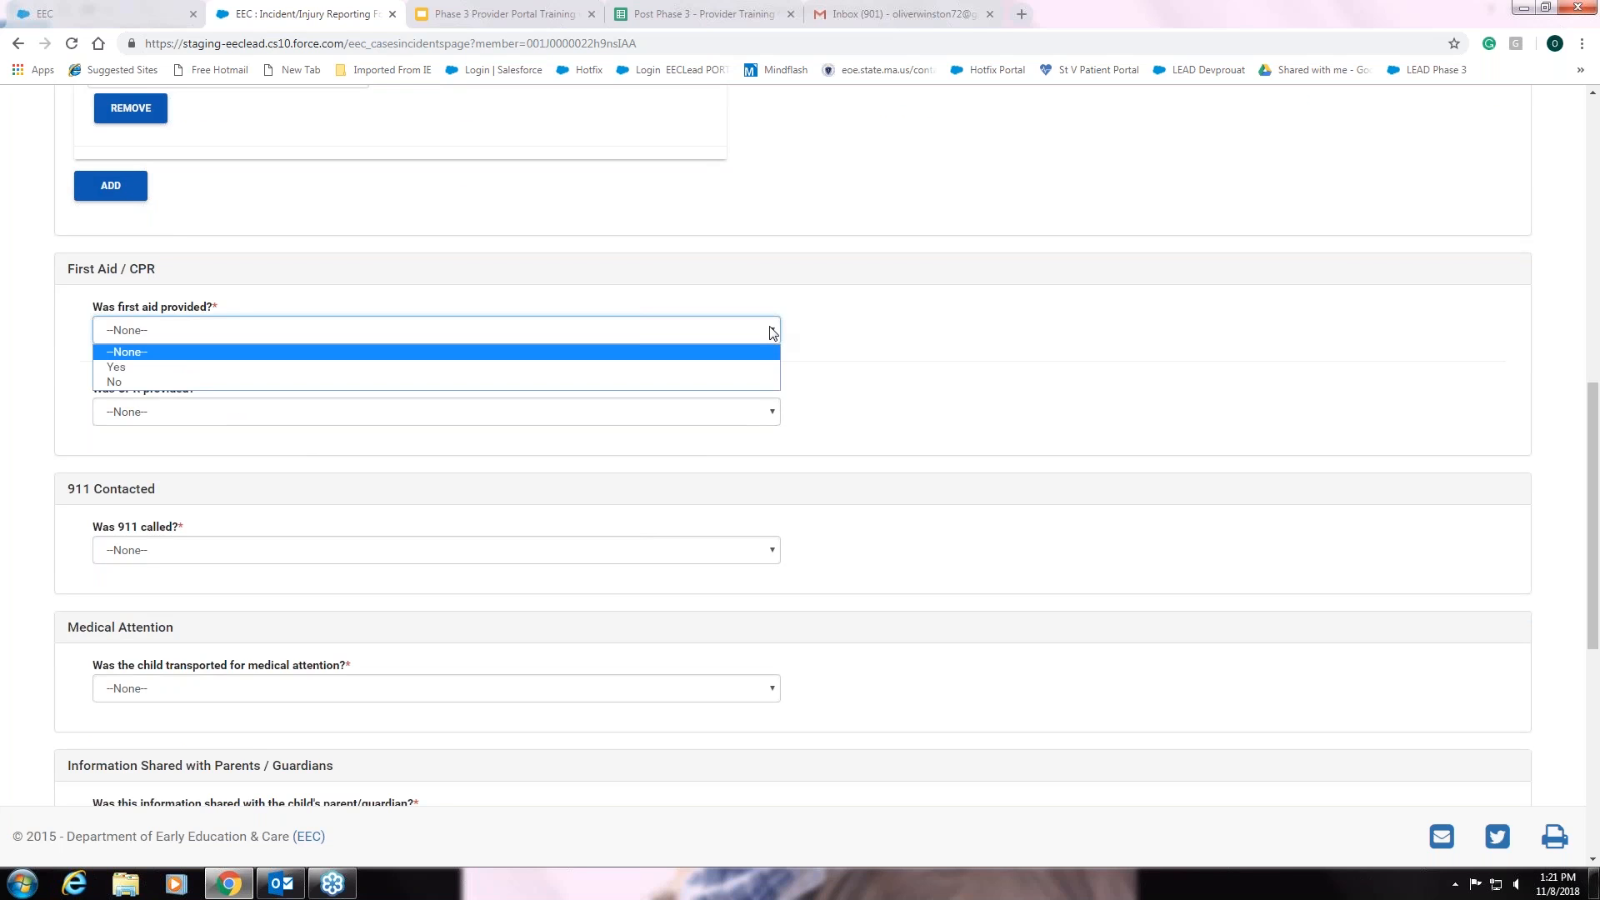
pyautogui.click(721, 382)
pyautogui.click(772, 412)
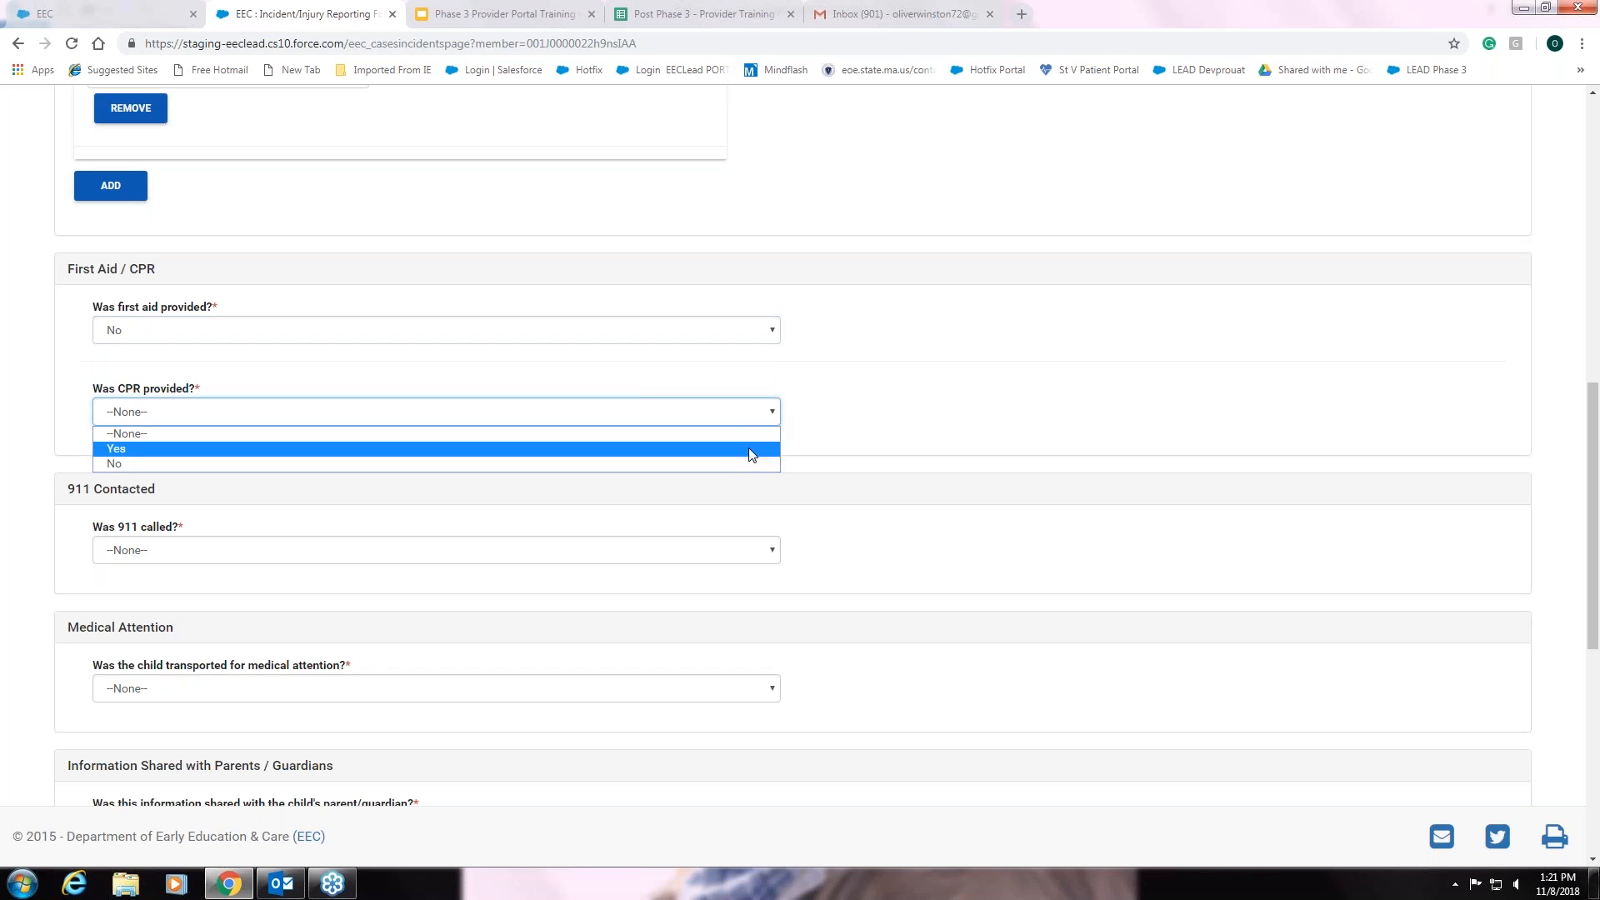
pyautogui.click(749, 450)
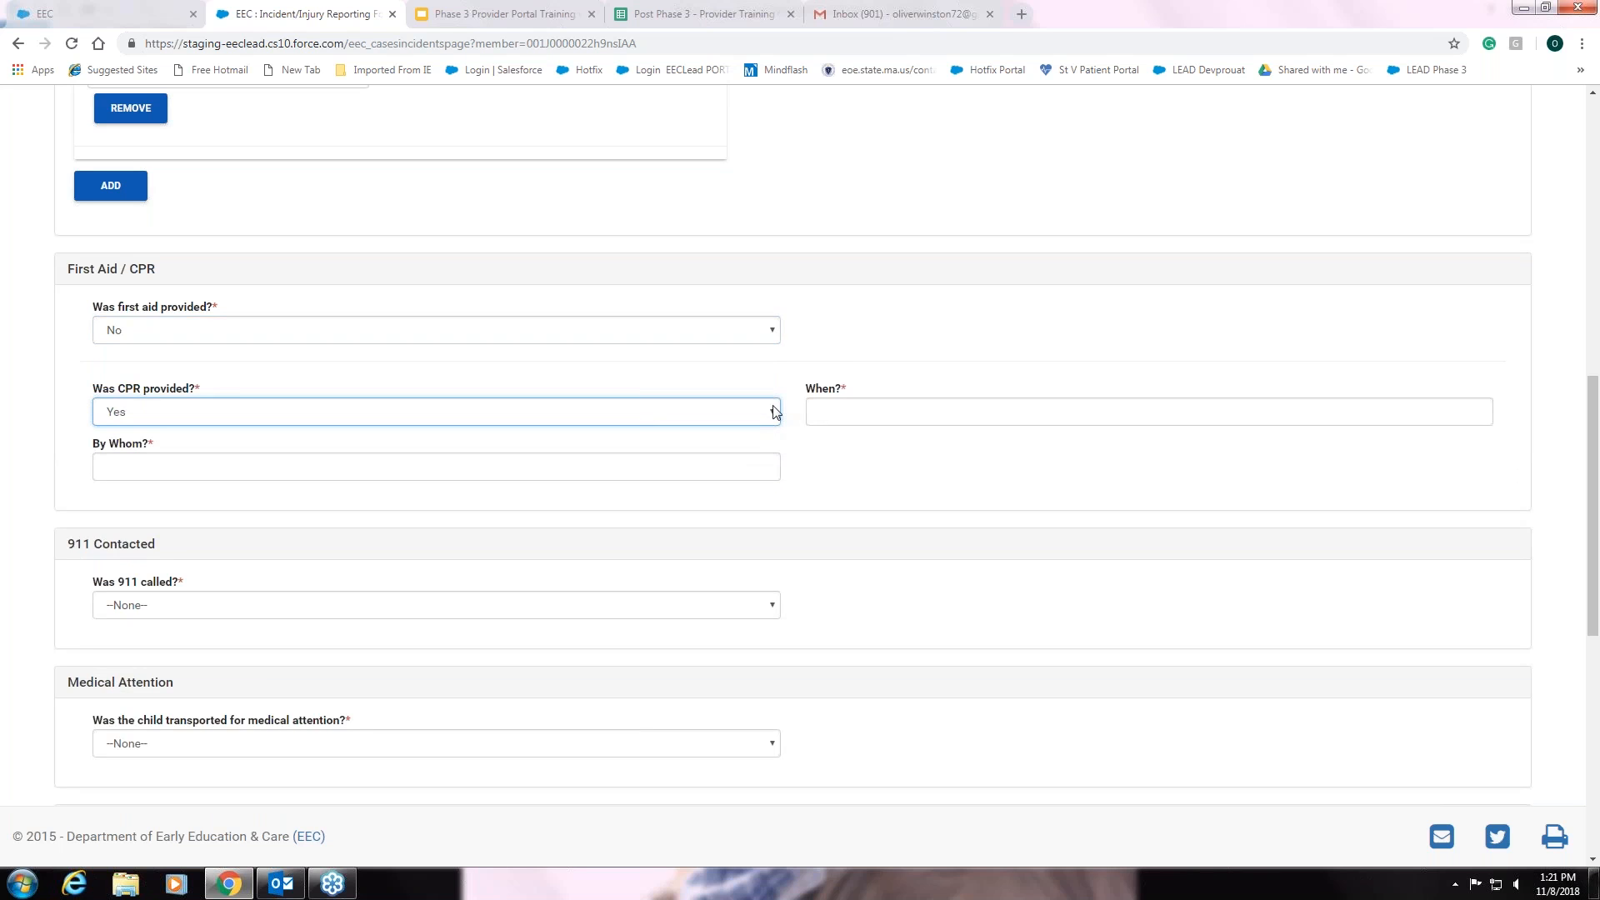
pyautogui.click(775, 414)
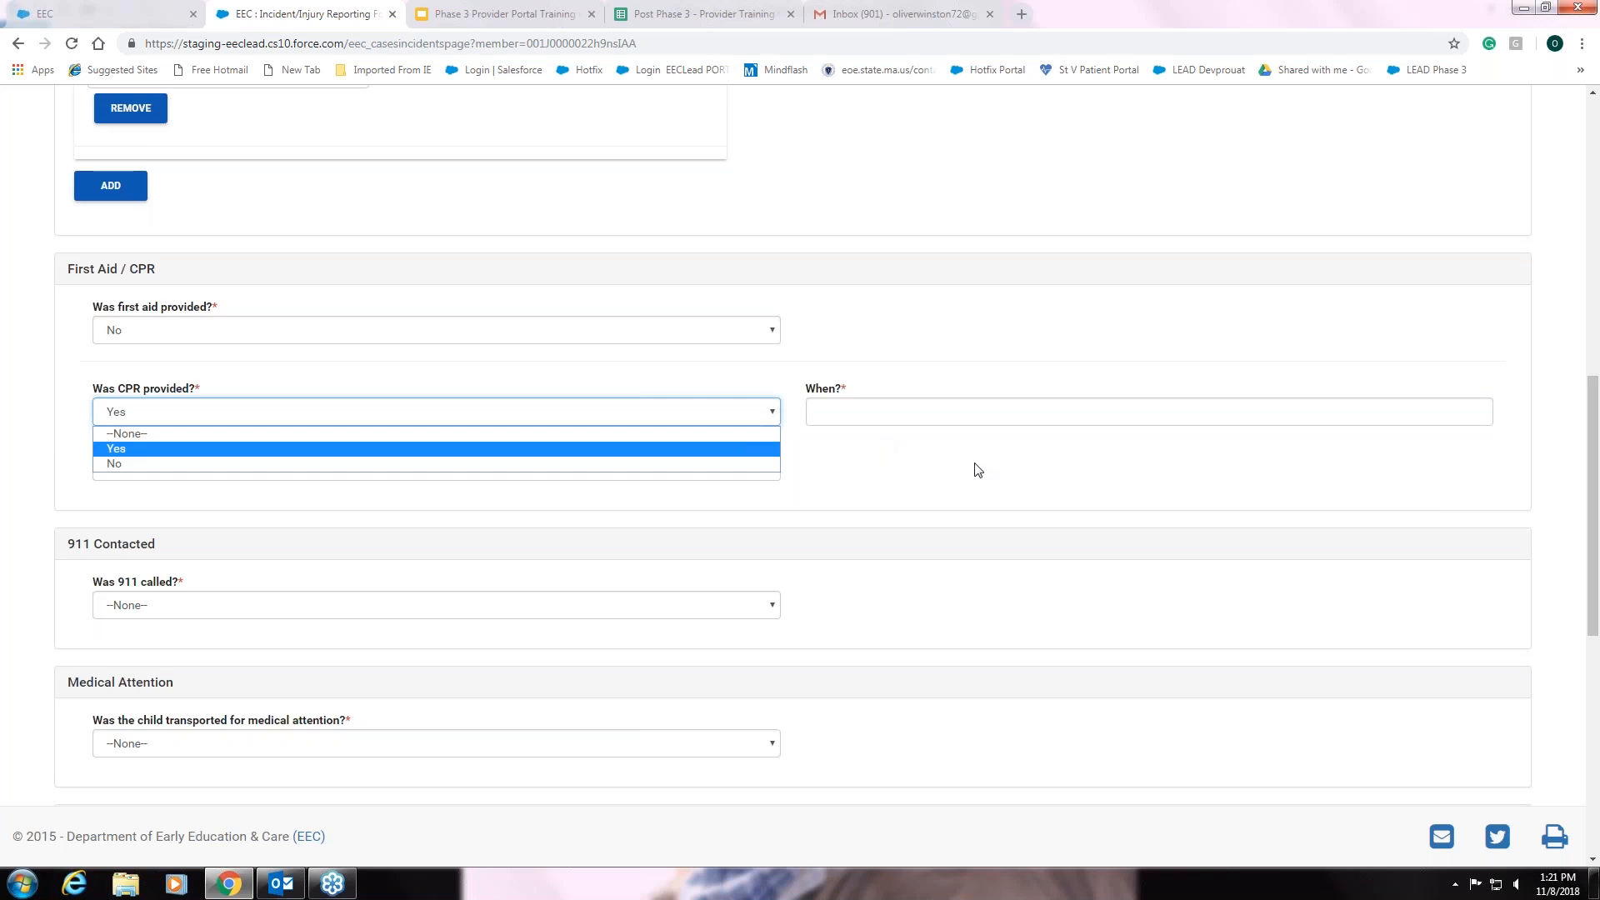
pyautogui.scroll(-1, 978, 470)
pyautogui.scroll(-2, 978, 470)
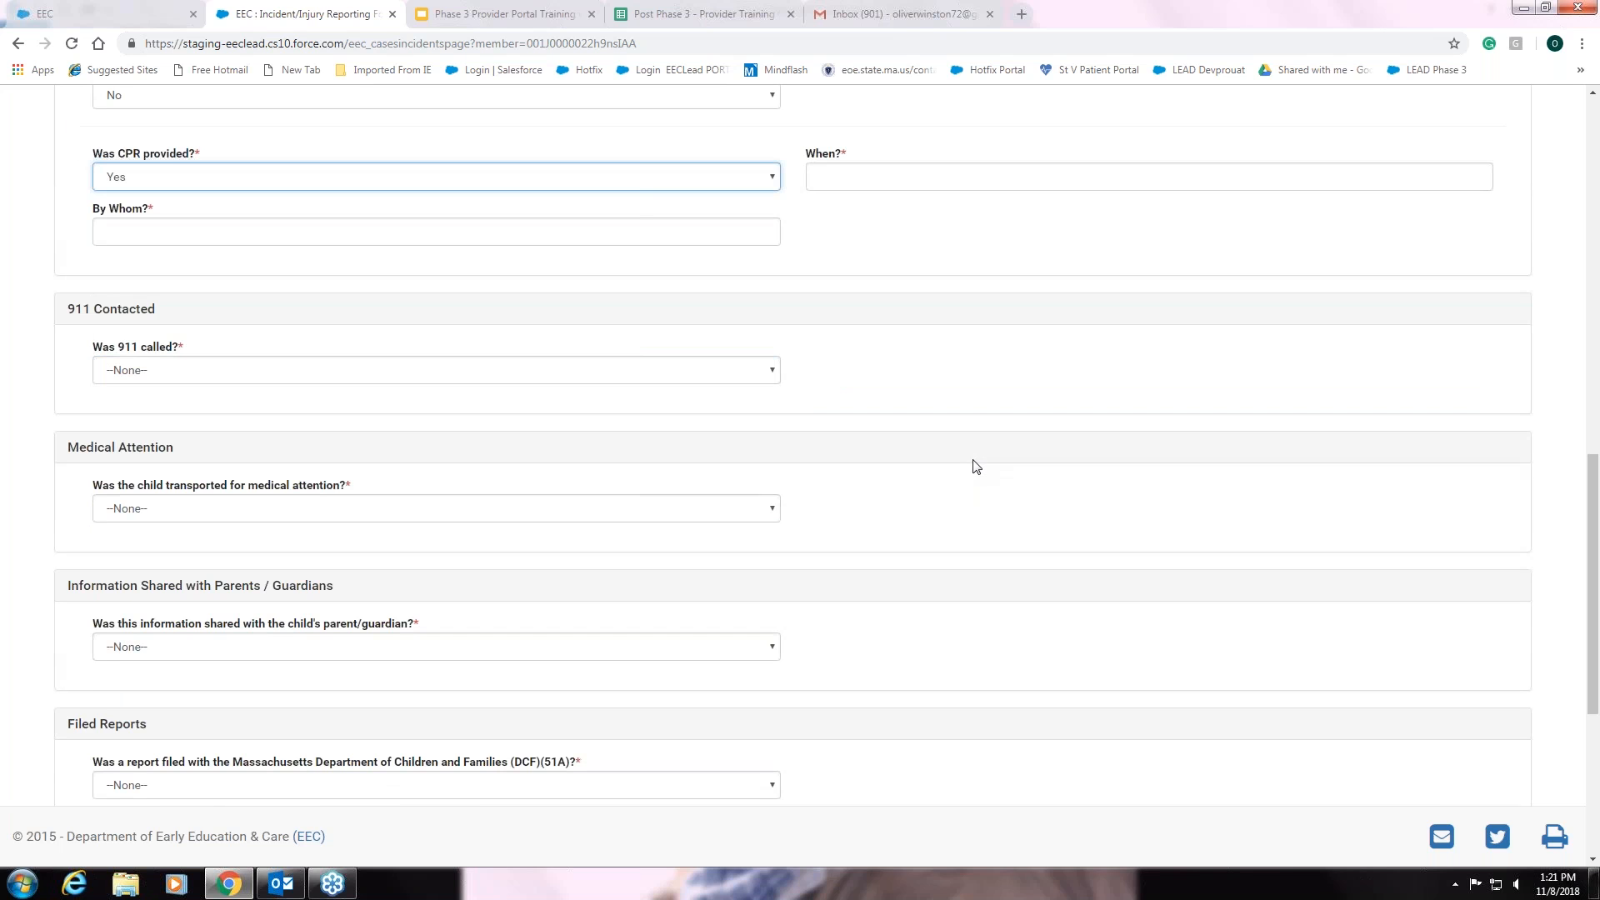
pyautogui.scroll(-4, 976, 466)
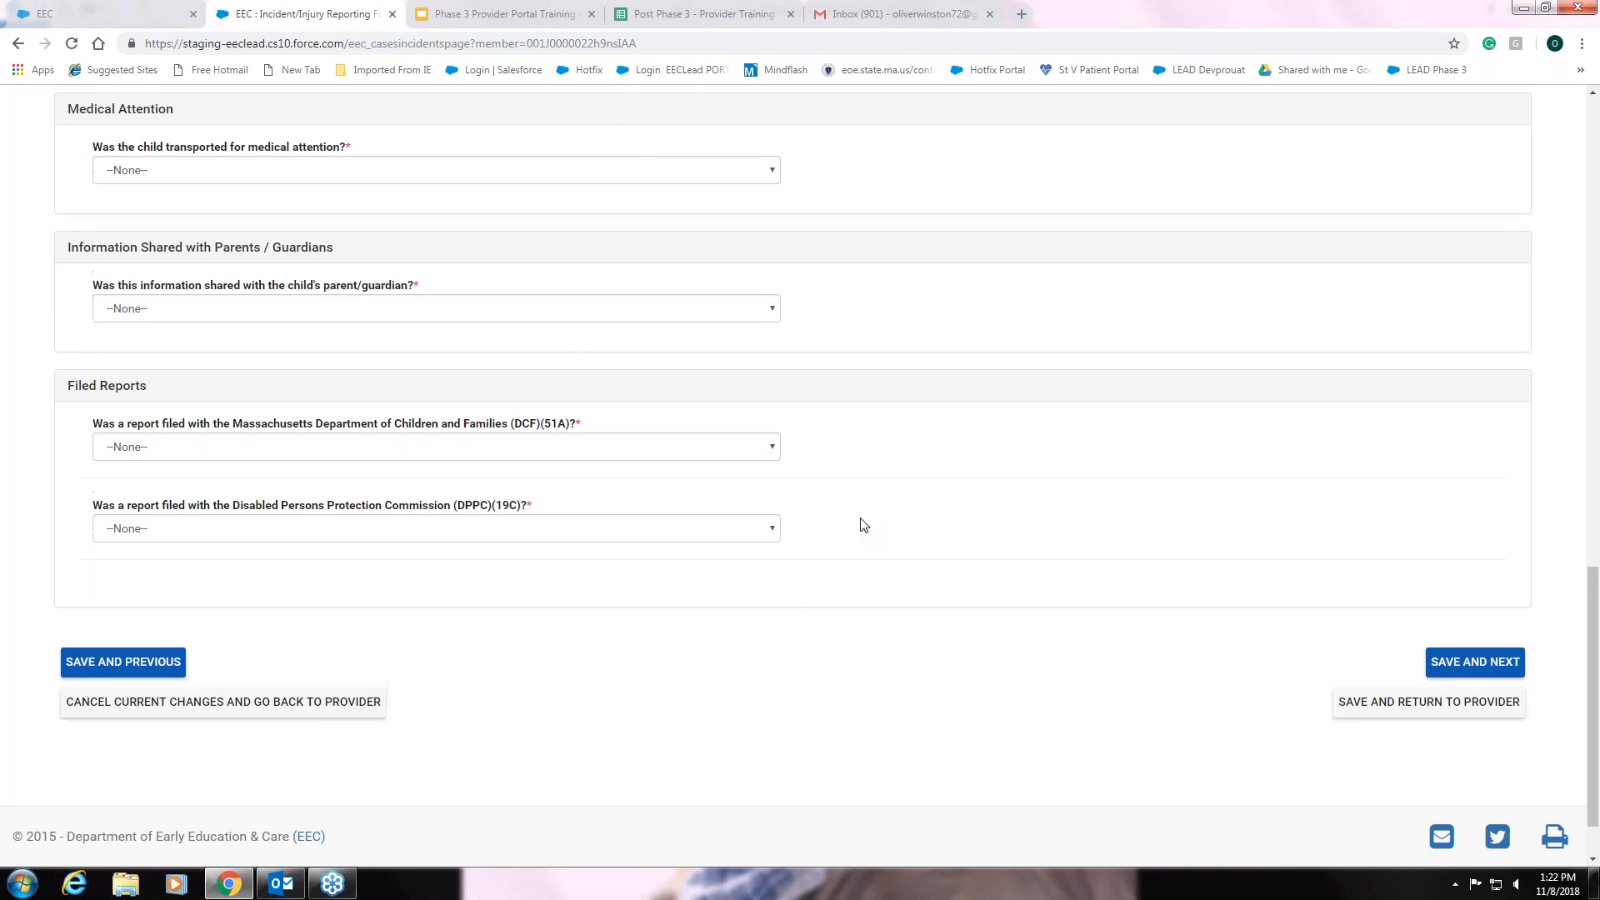
# - Accept the 'All changes will be lost' prompt to discard the incident report
pyautogui.press('Return')
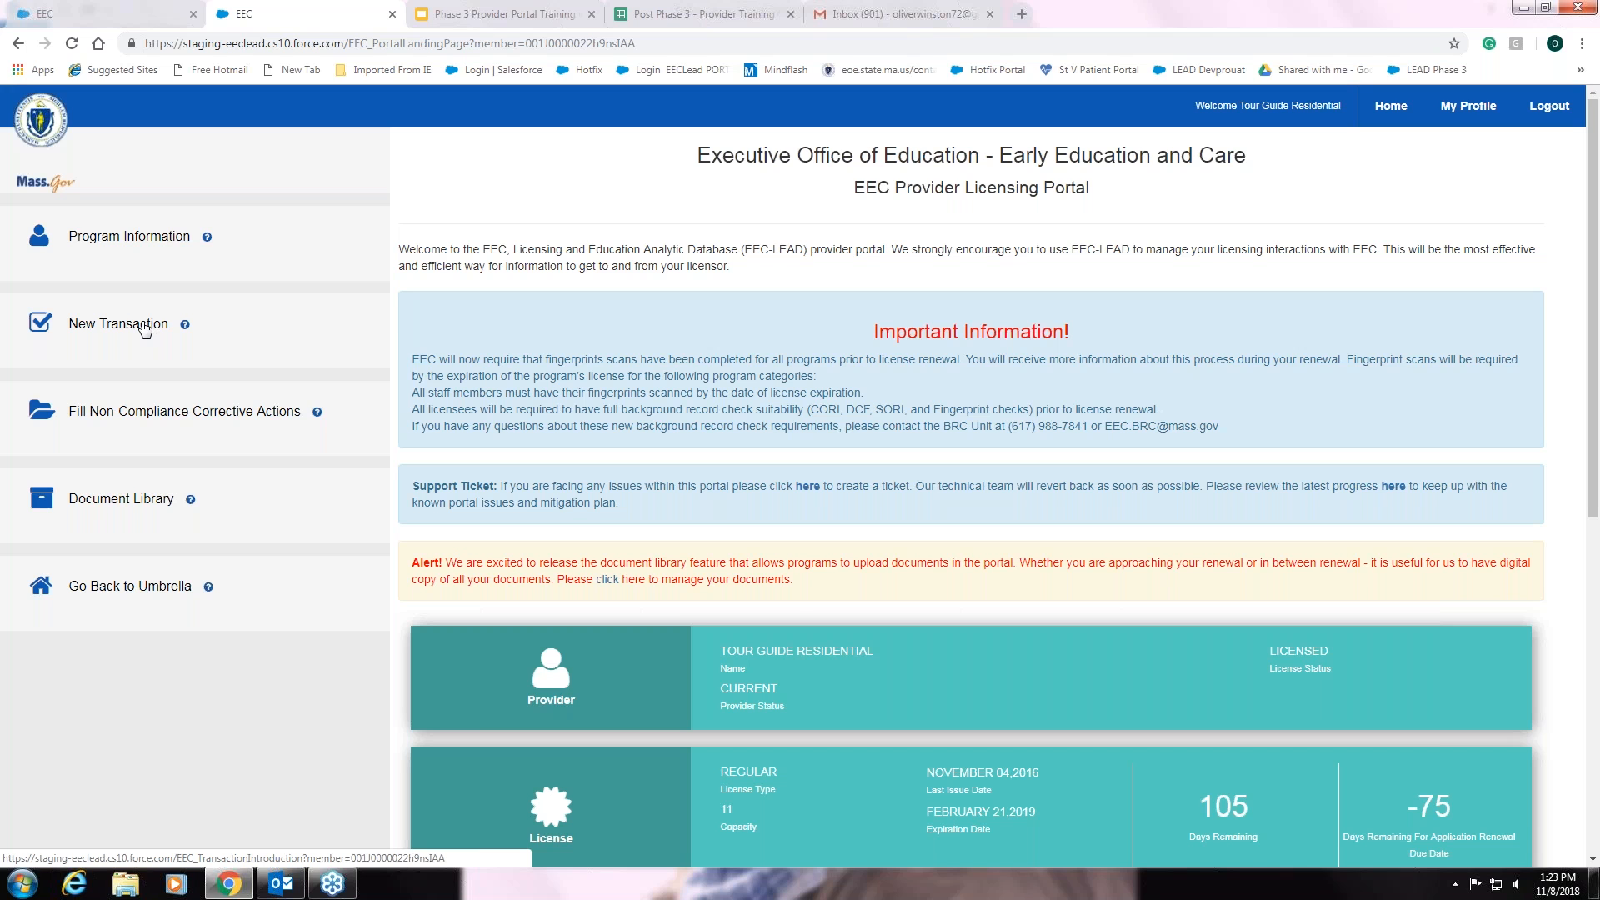
# - Start a New Transaction to see the variance, name change and re-issuance requests
pyautogui.click(145, 330)
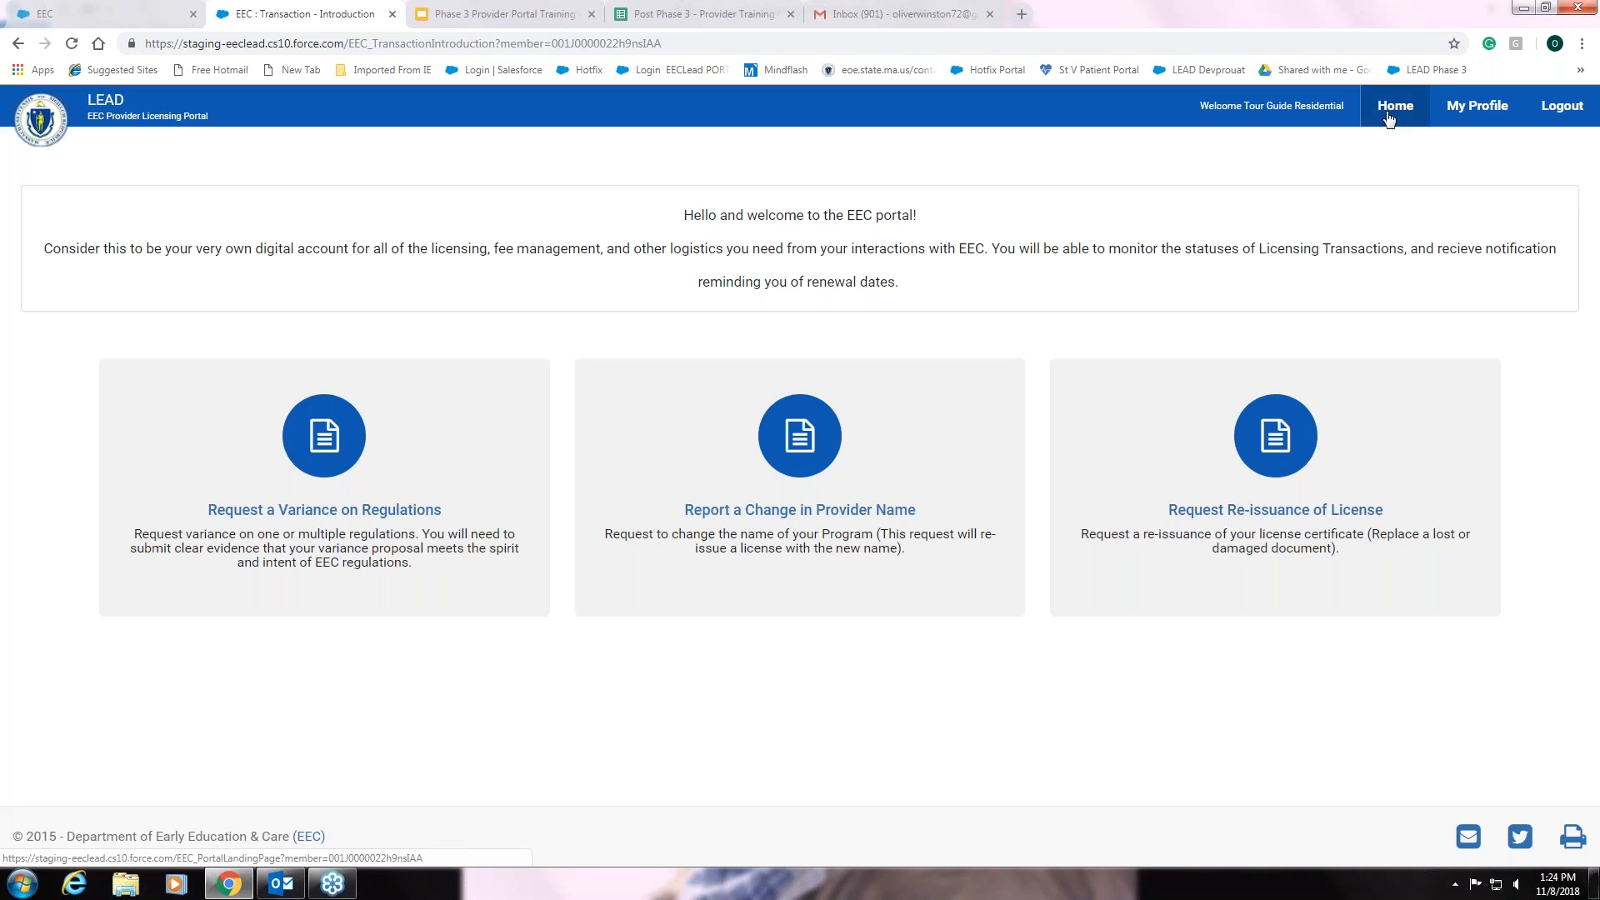
# - From Home, open the unsubmitted Residential License Renewal draft under My Licensing Transactions
pyautogui.click(1390, 111)
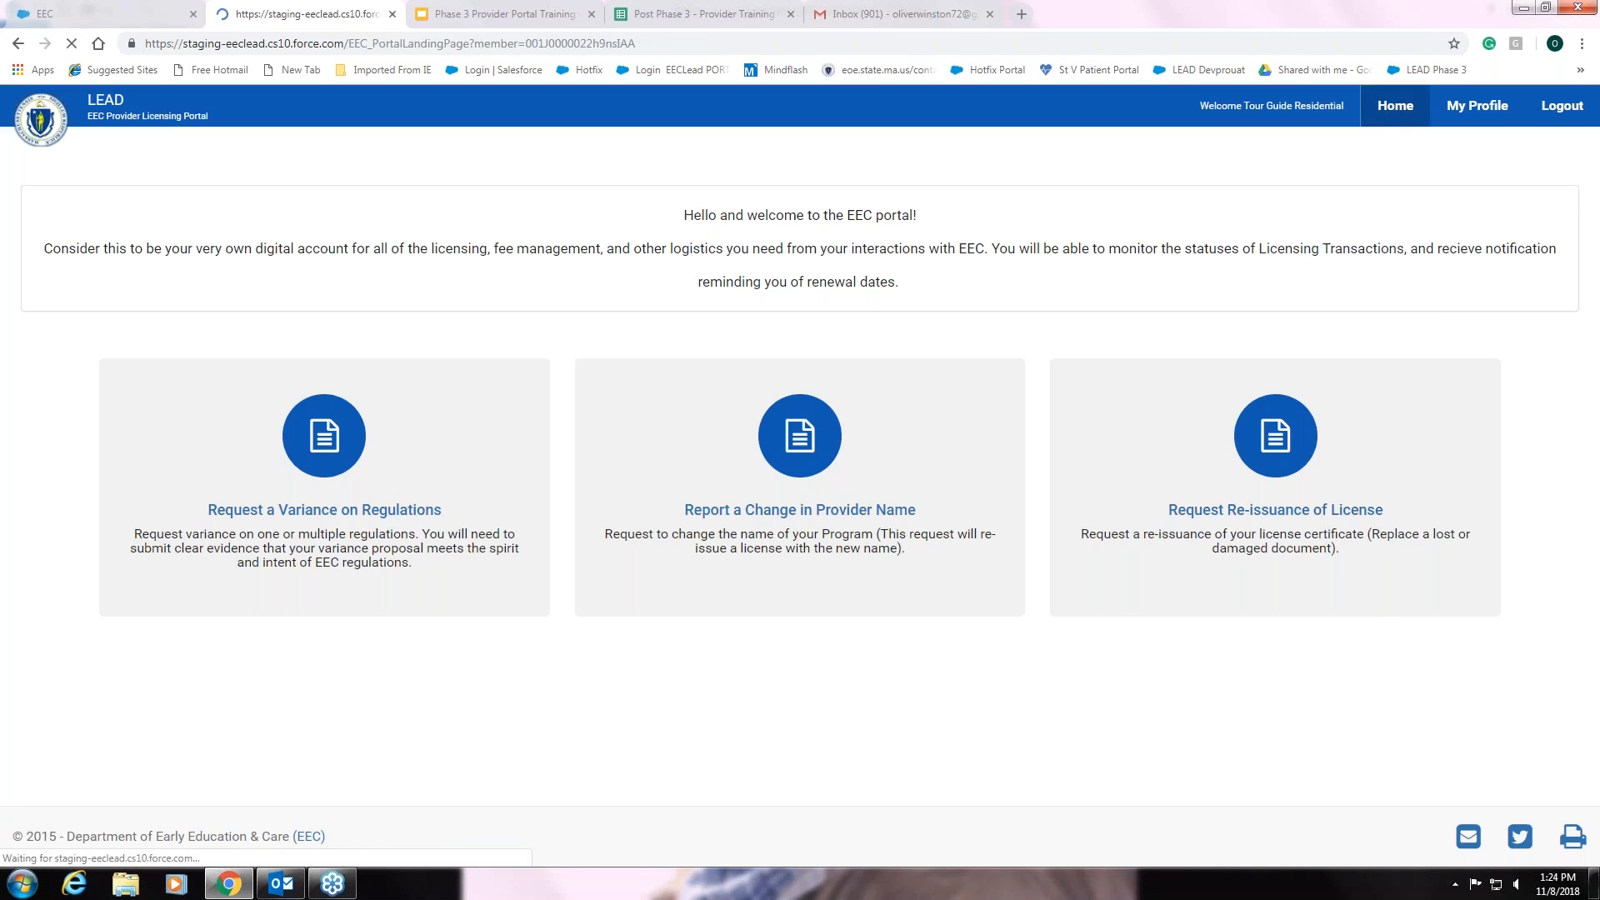
pyautogui.scroll(-7, 611, 463)
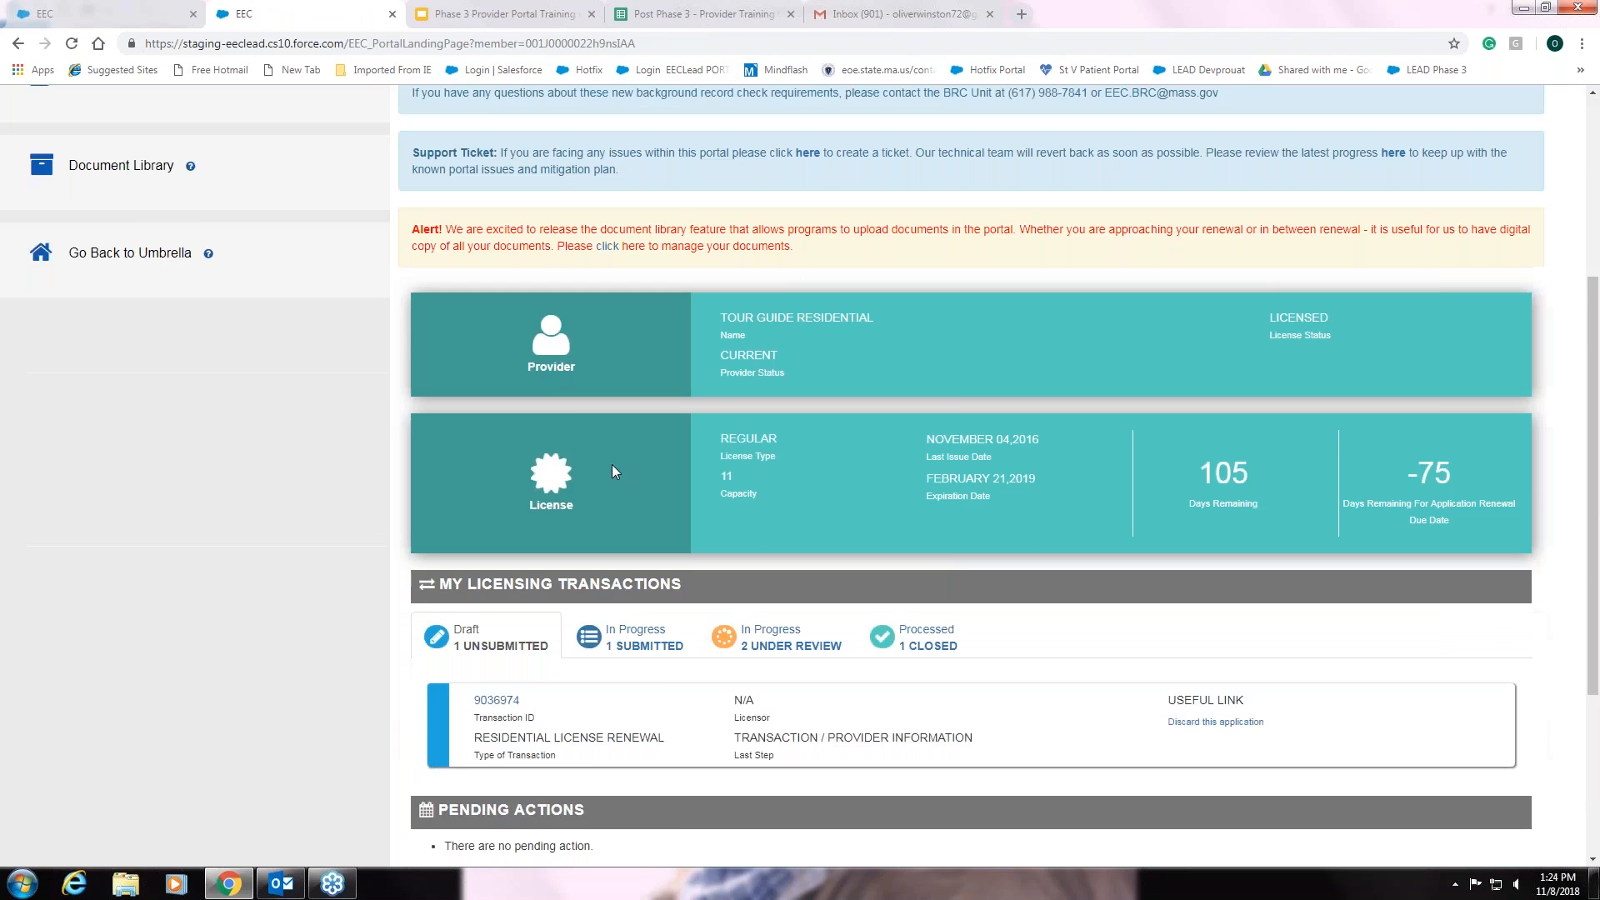
pyautogui.scroll(-1, 612, 471)
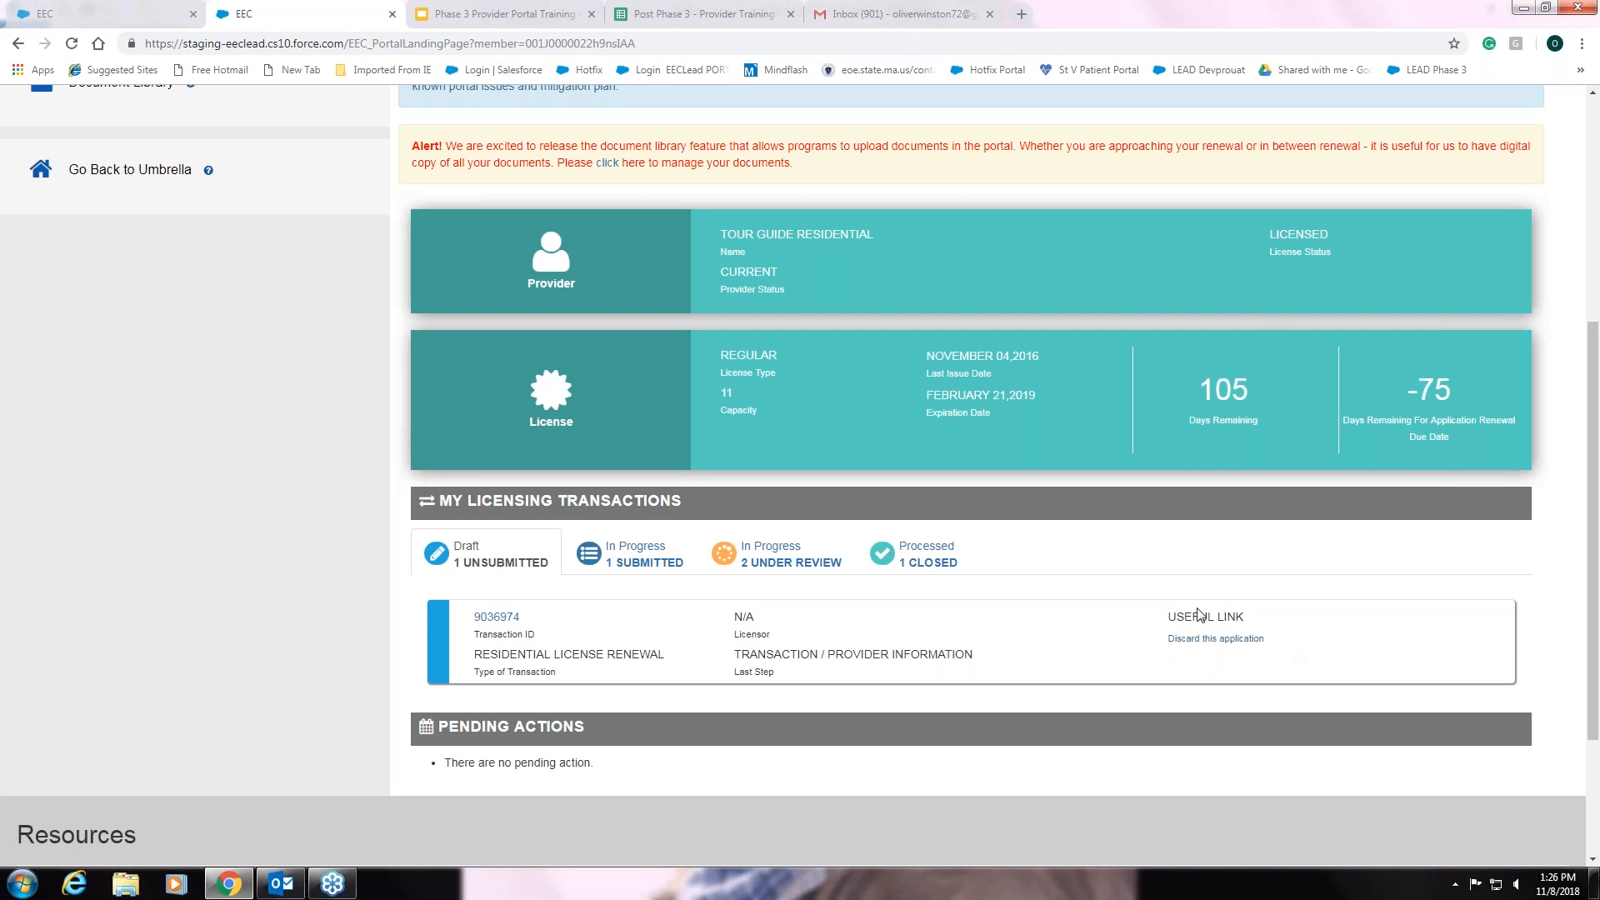
pyautogui.click(495, 623)
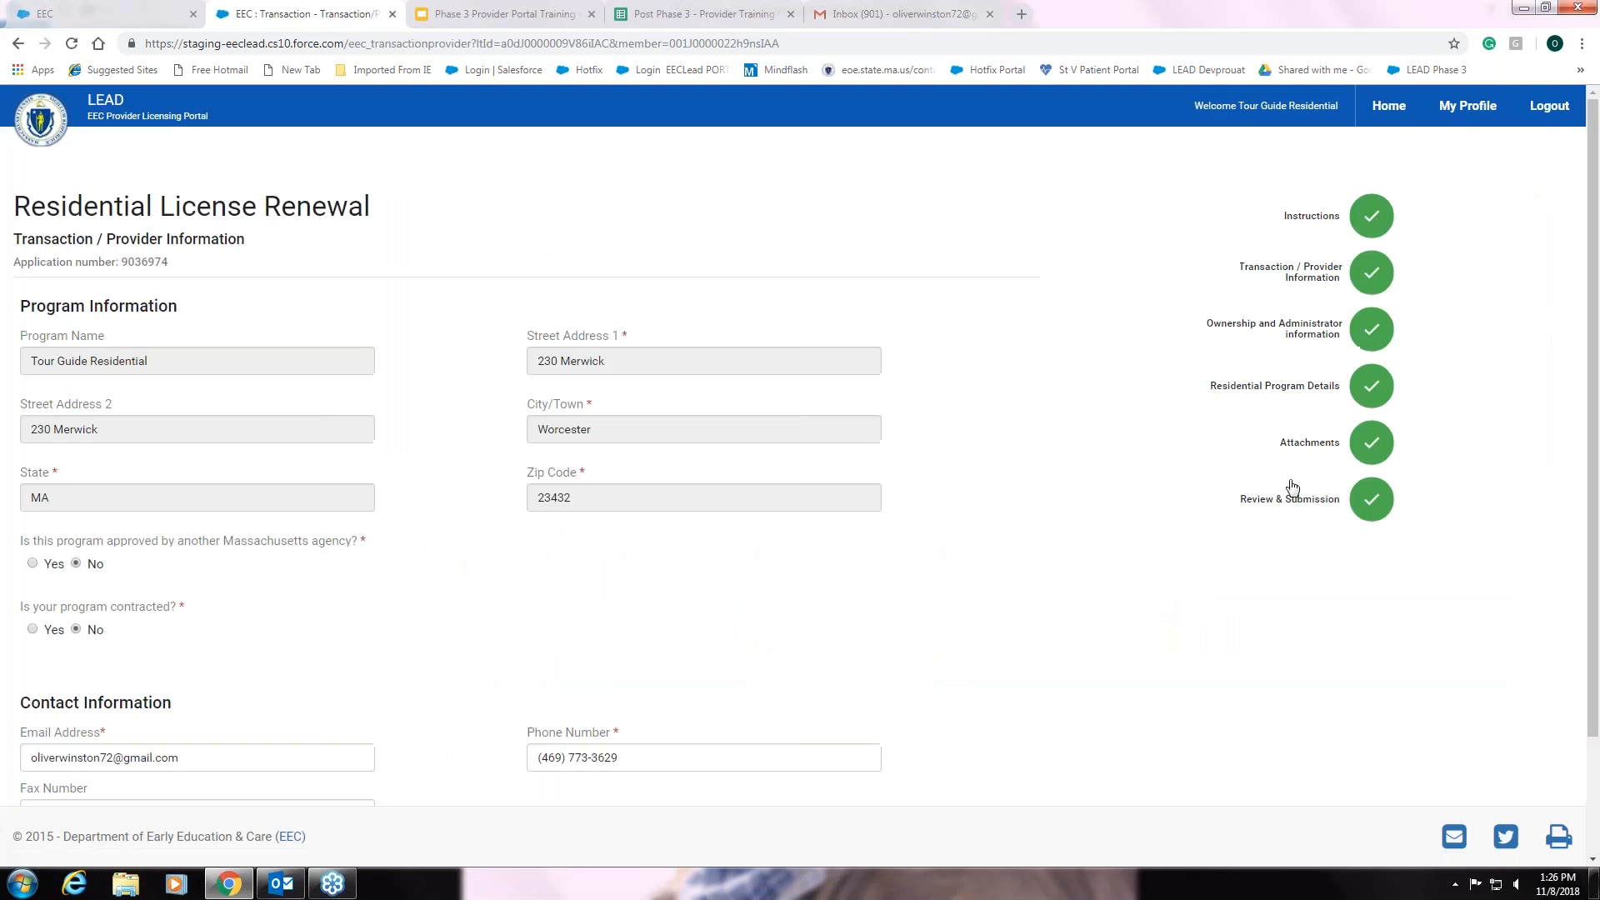
pyautogui.click(1323, 224)
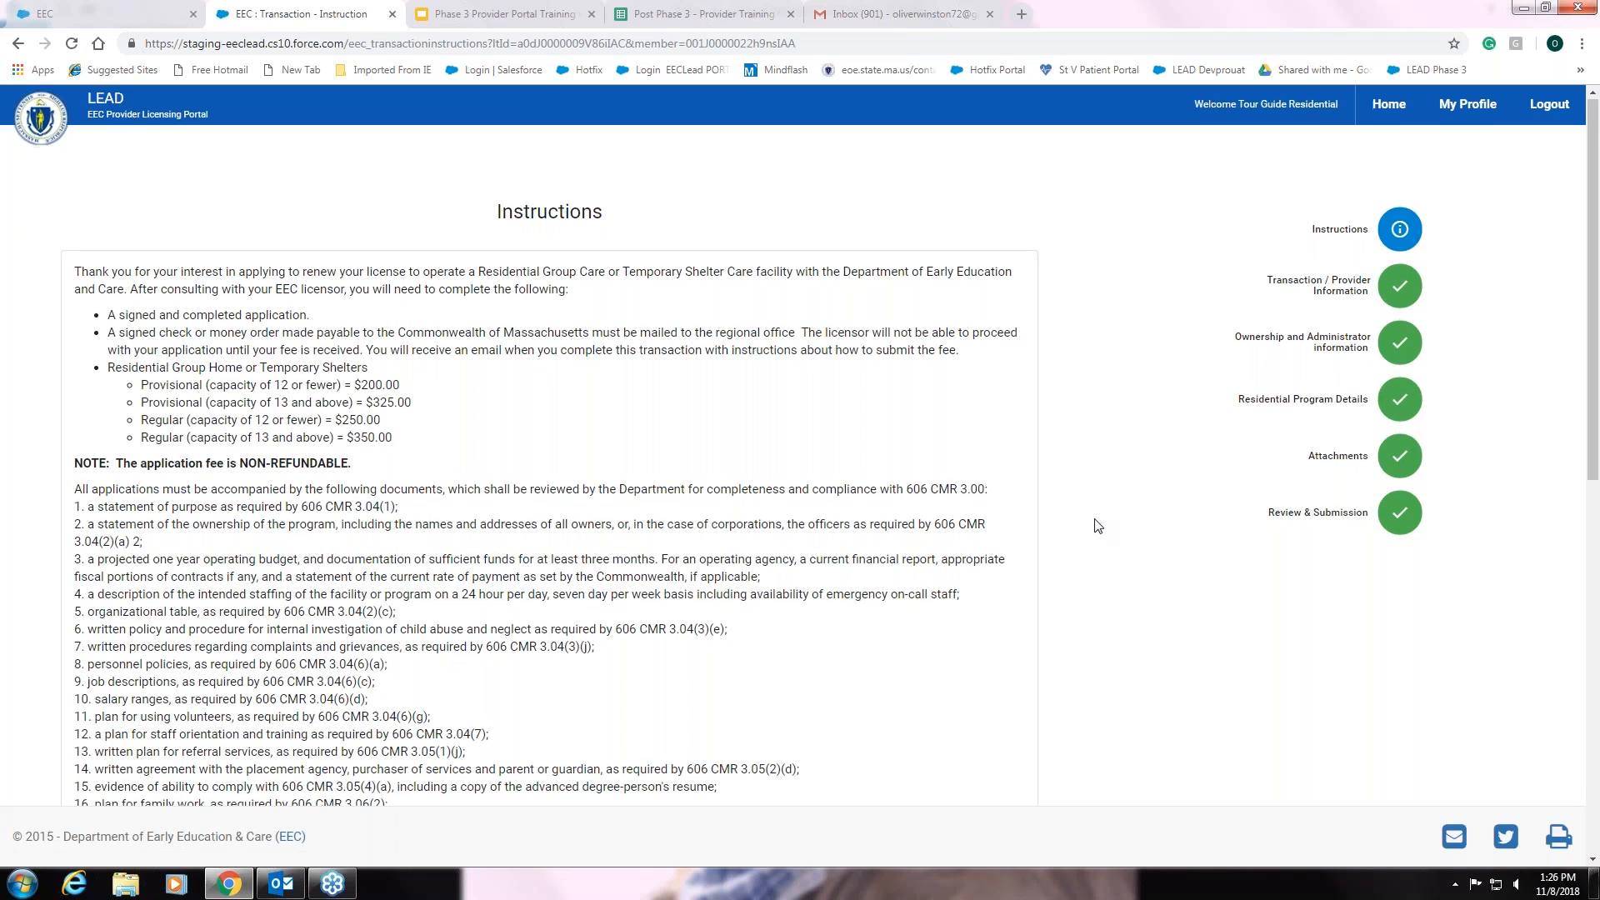
pyautogui.scroll(-1, 1098, 525)
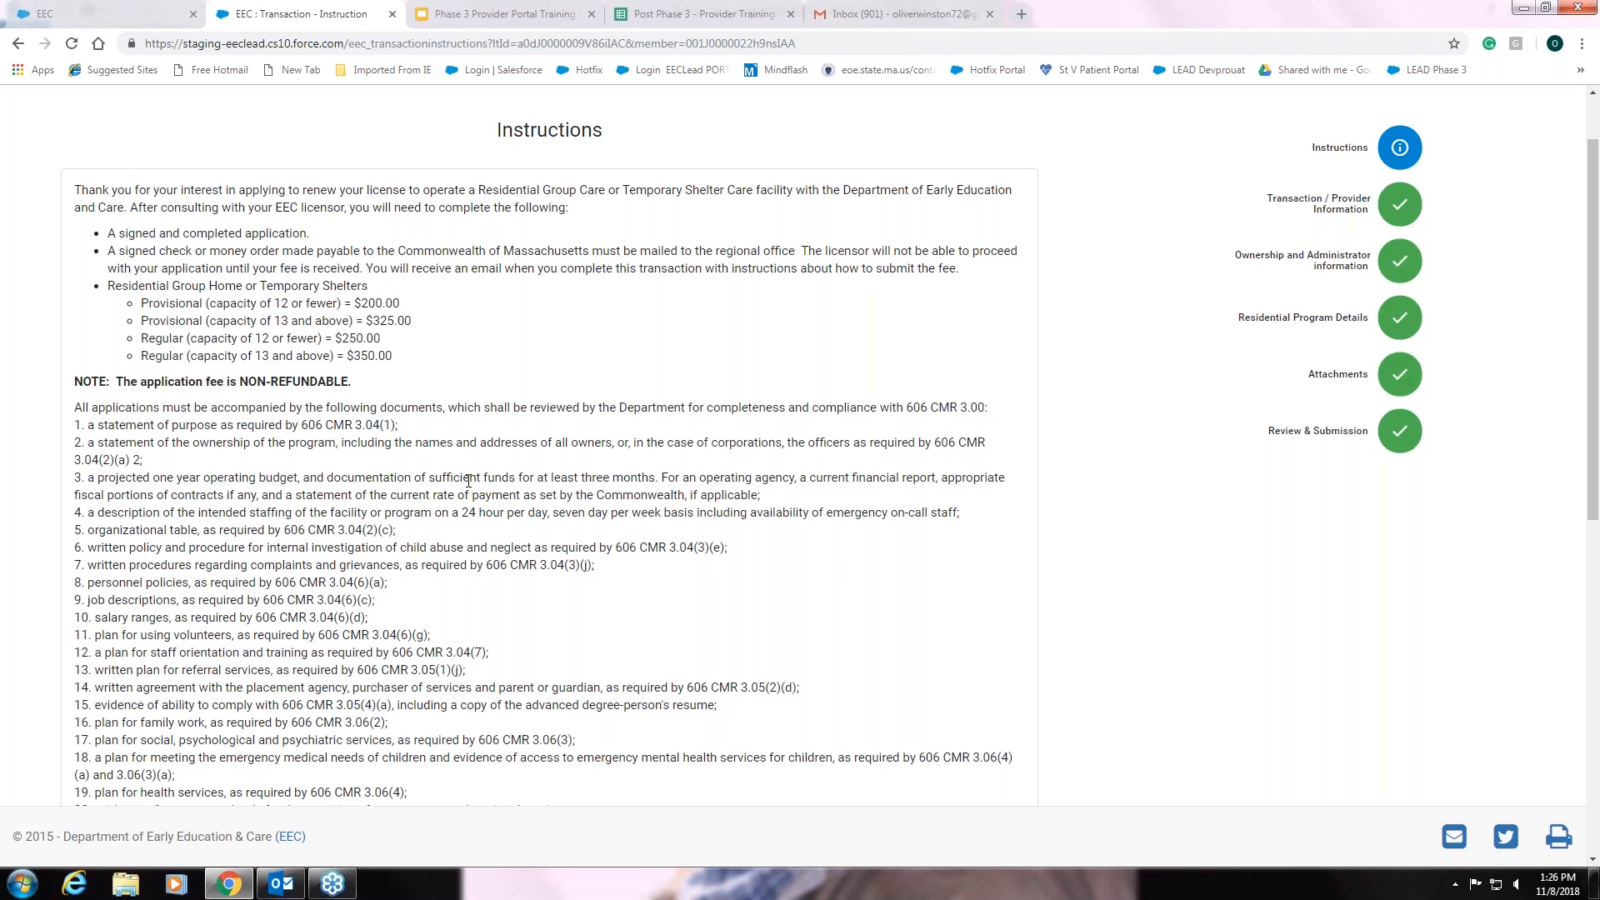
pyautogui.scroll(-1, 468, 481)
pyautogui.scroll(-2, 468, 481)
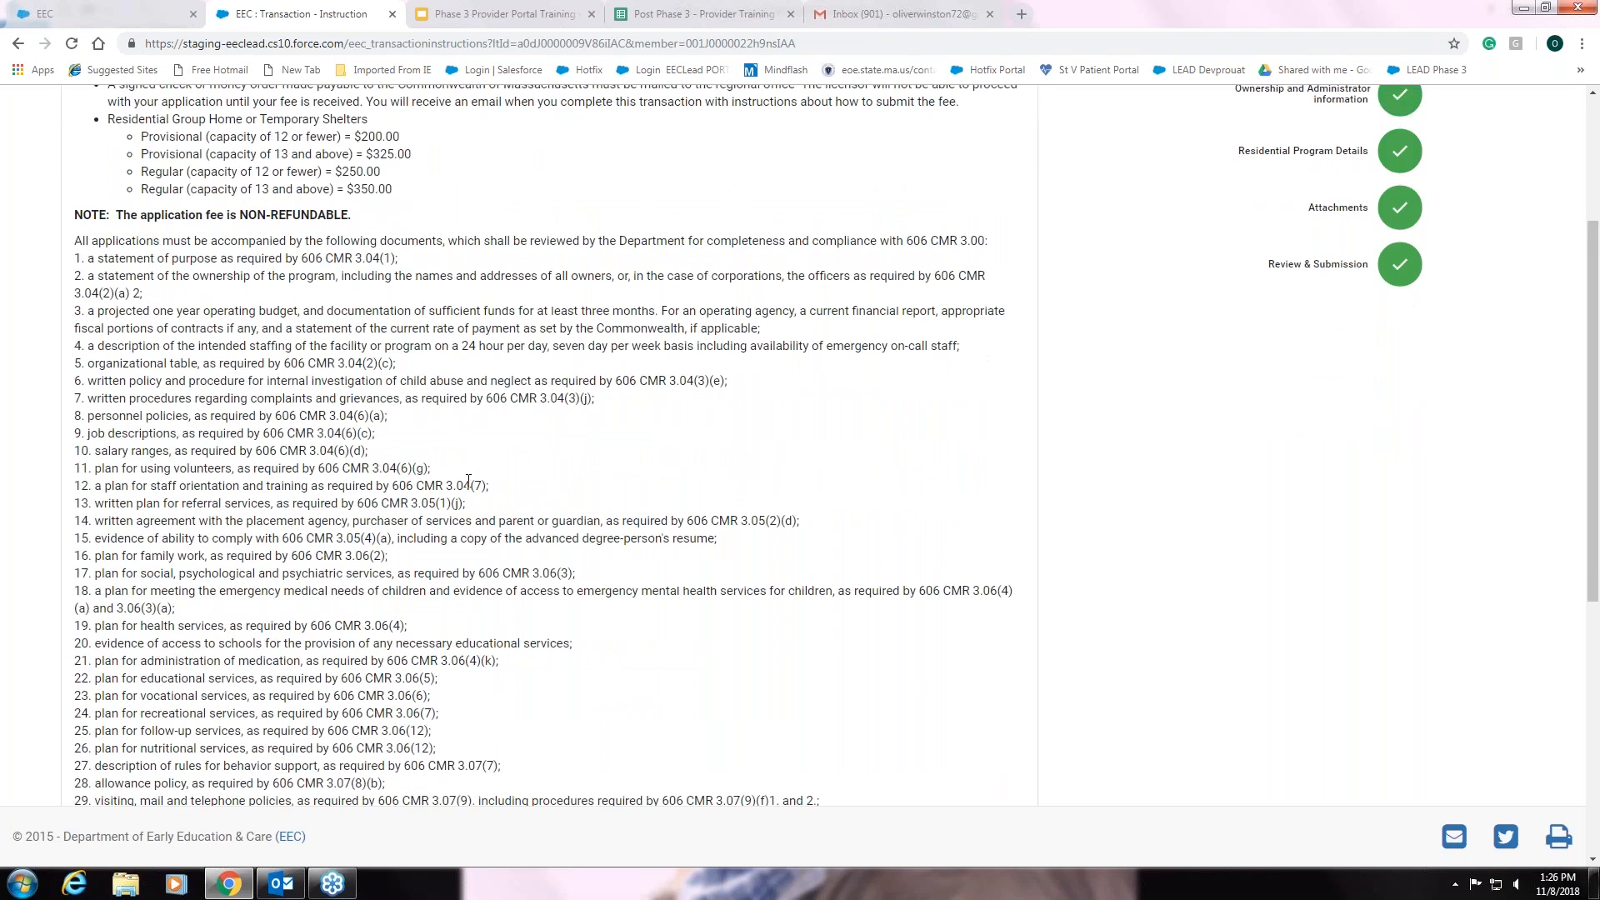
pyautogui.scroll(-1, 469, 481)
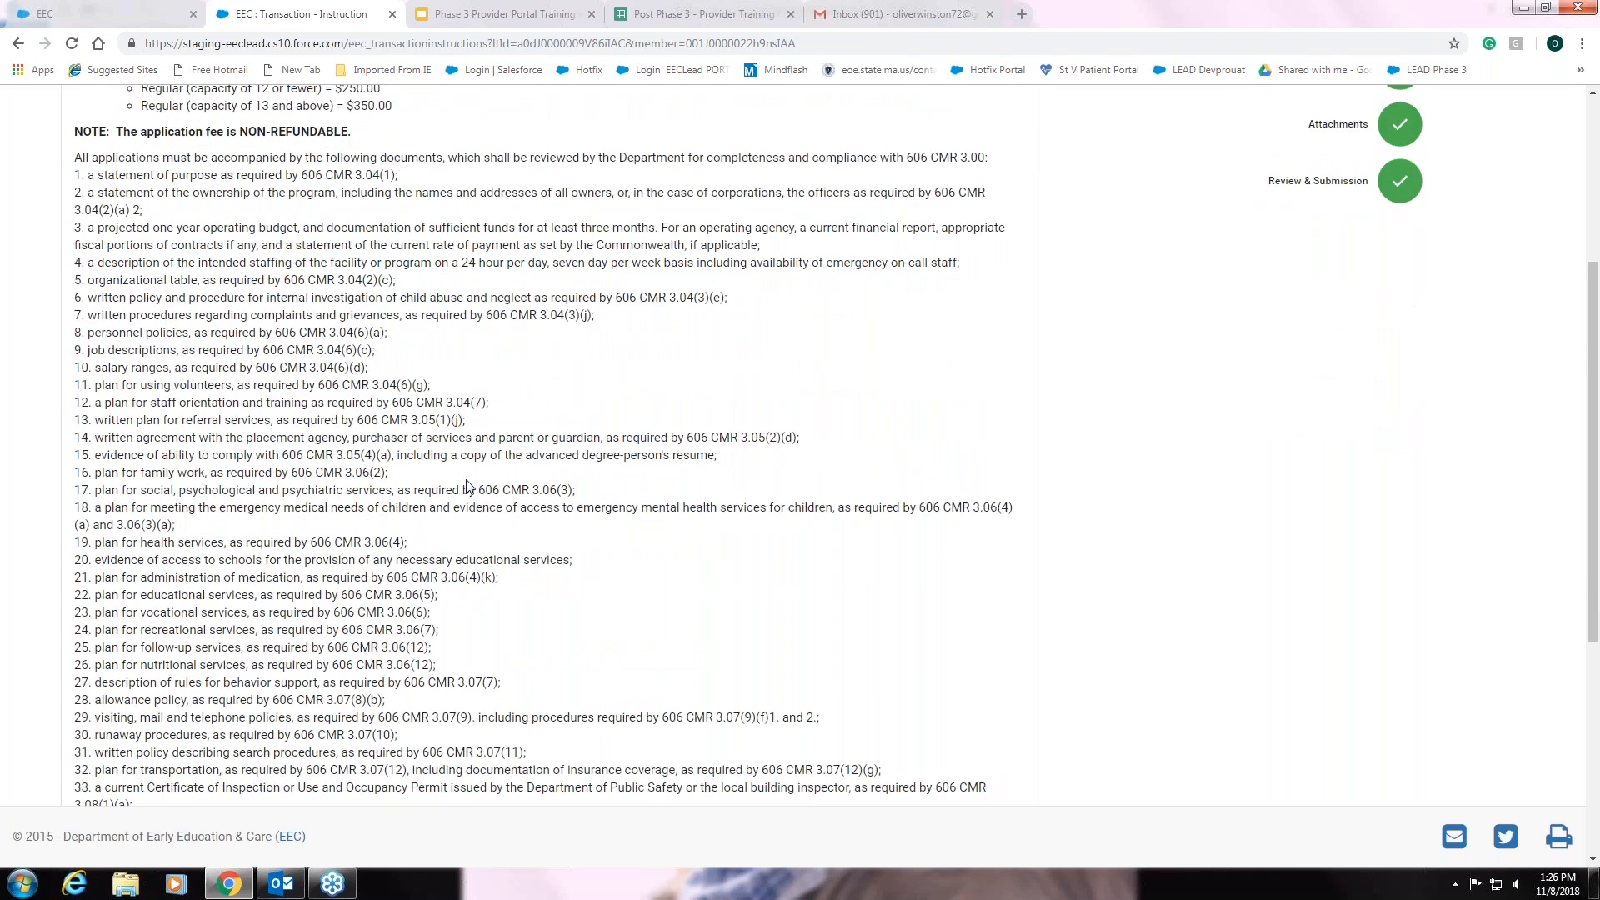
pyautogui.scroll(-2, 468, 485)
pyautogui.scroll(-2, 470, 485)
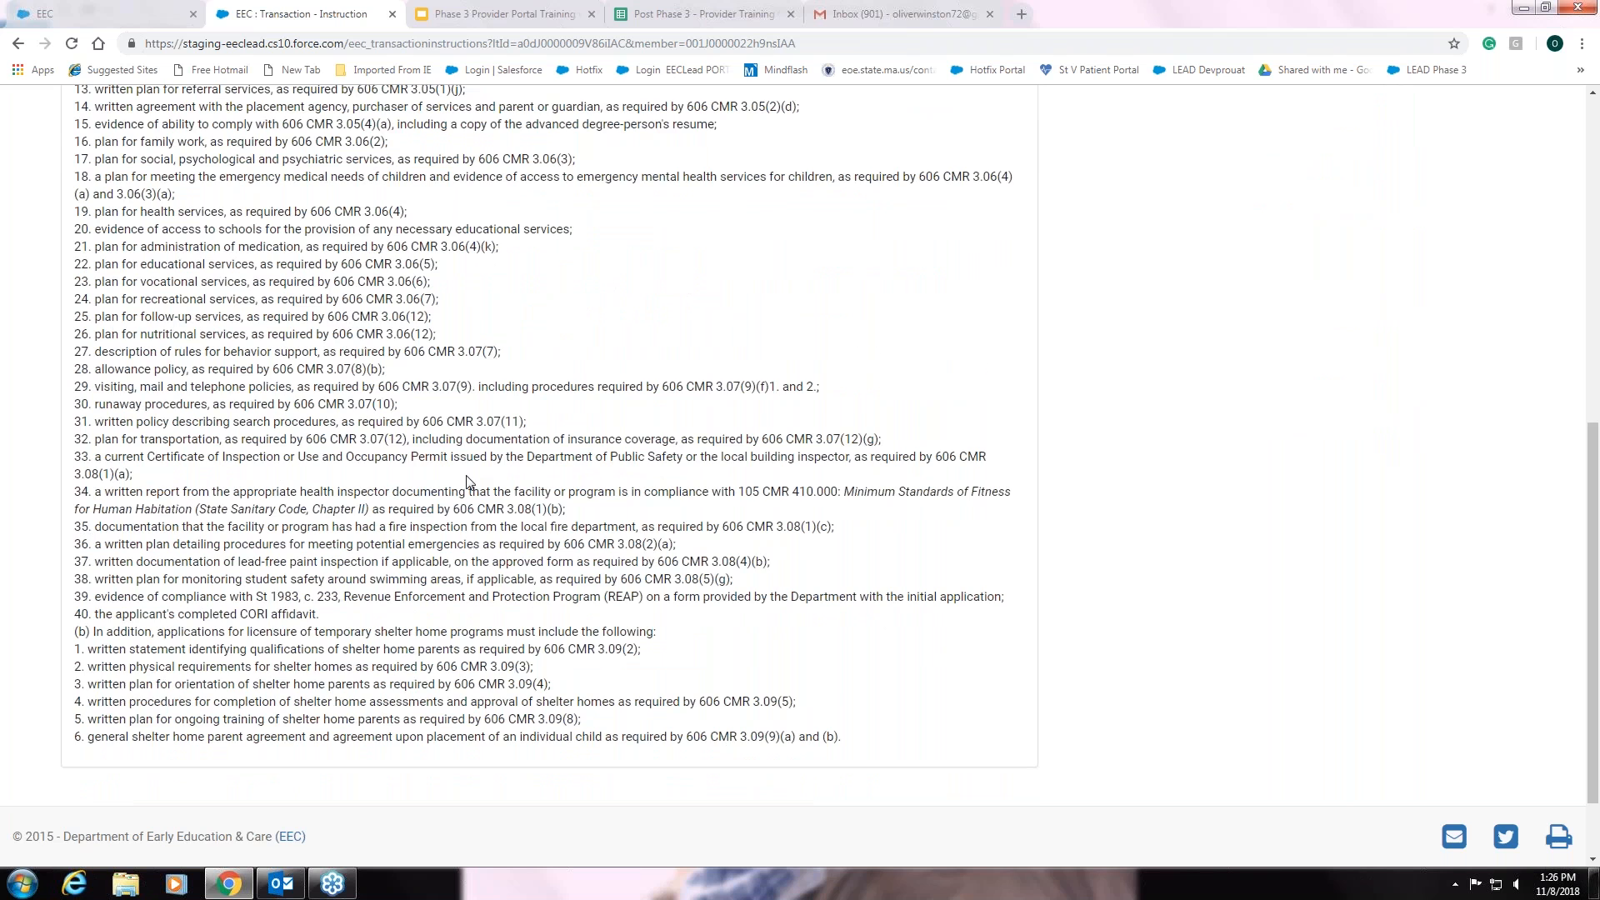
pyautogui.scroll(-1, 468, 482)
pyautogui.scroll(2, 477, 475)
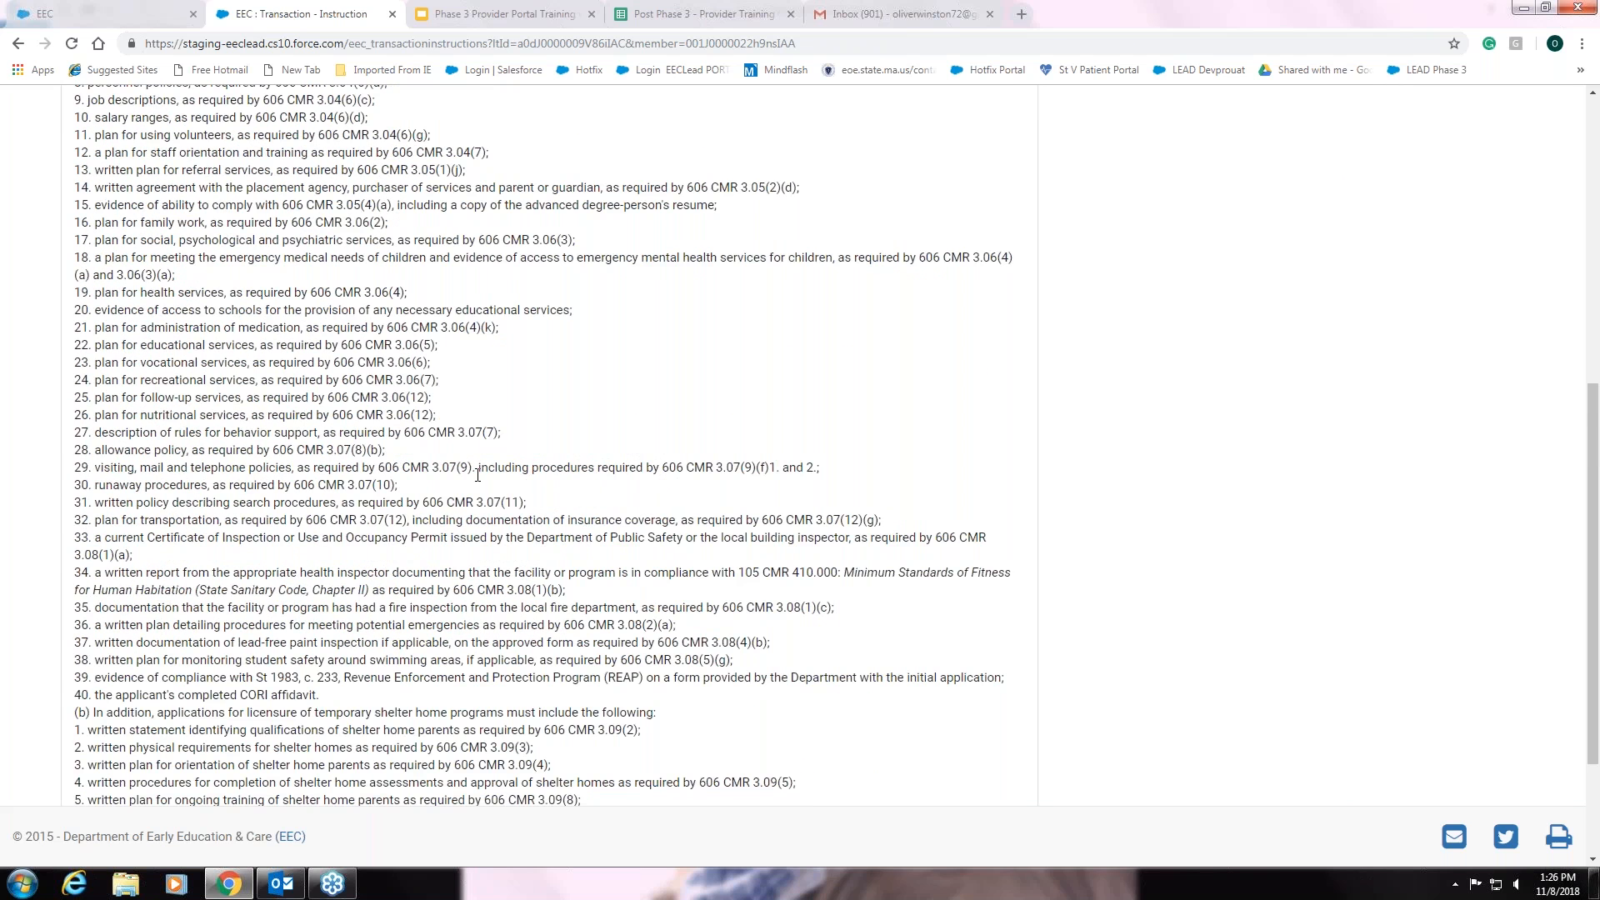
pyautogui.scroll(-1, 478, 475)
pyautogui.scroll(-1, 478, 475)
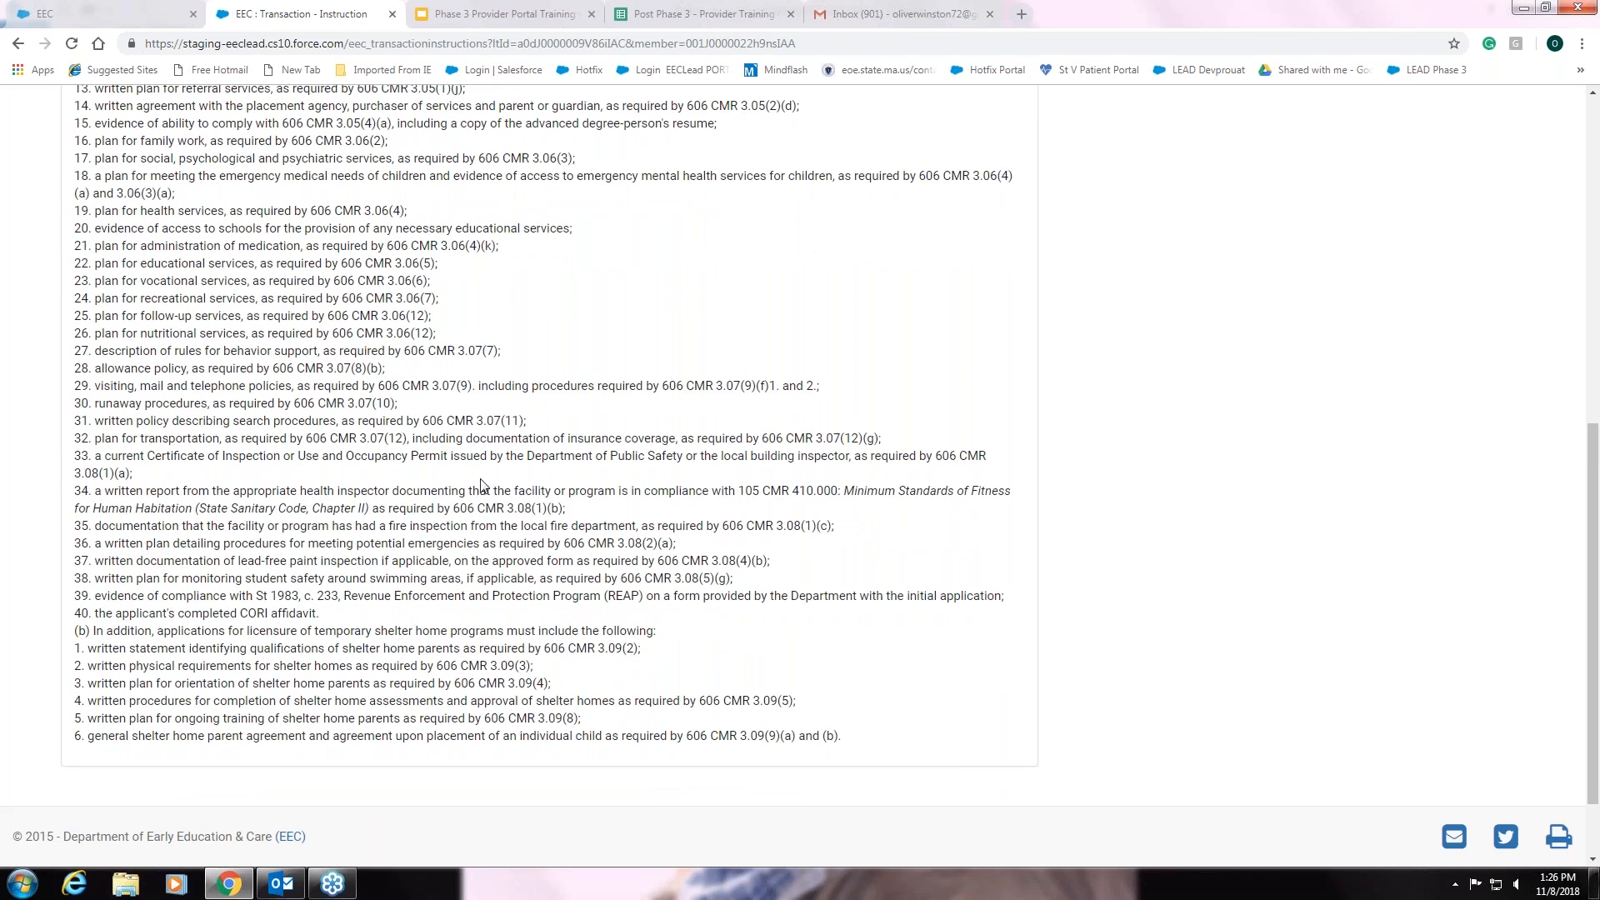
pyautogui.scroll(4, 481, 485)
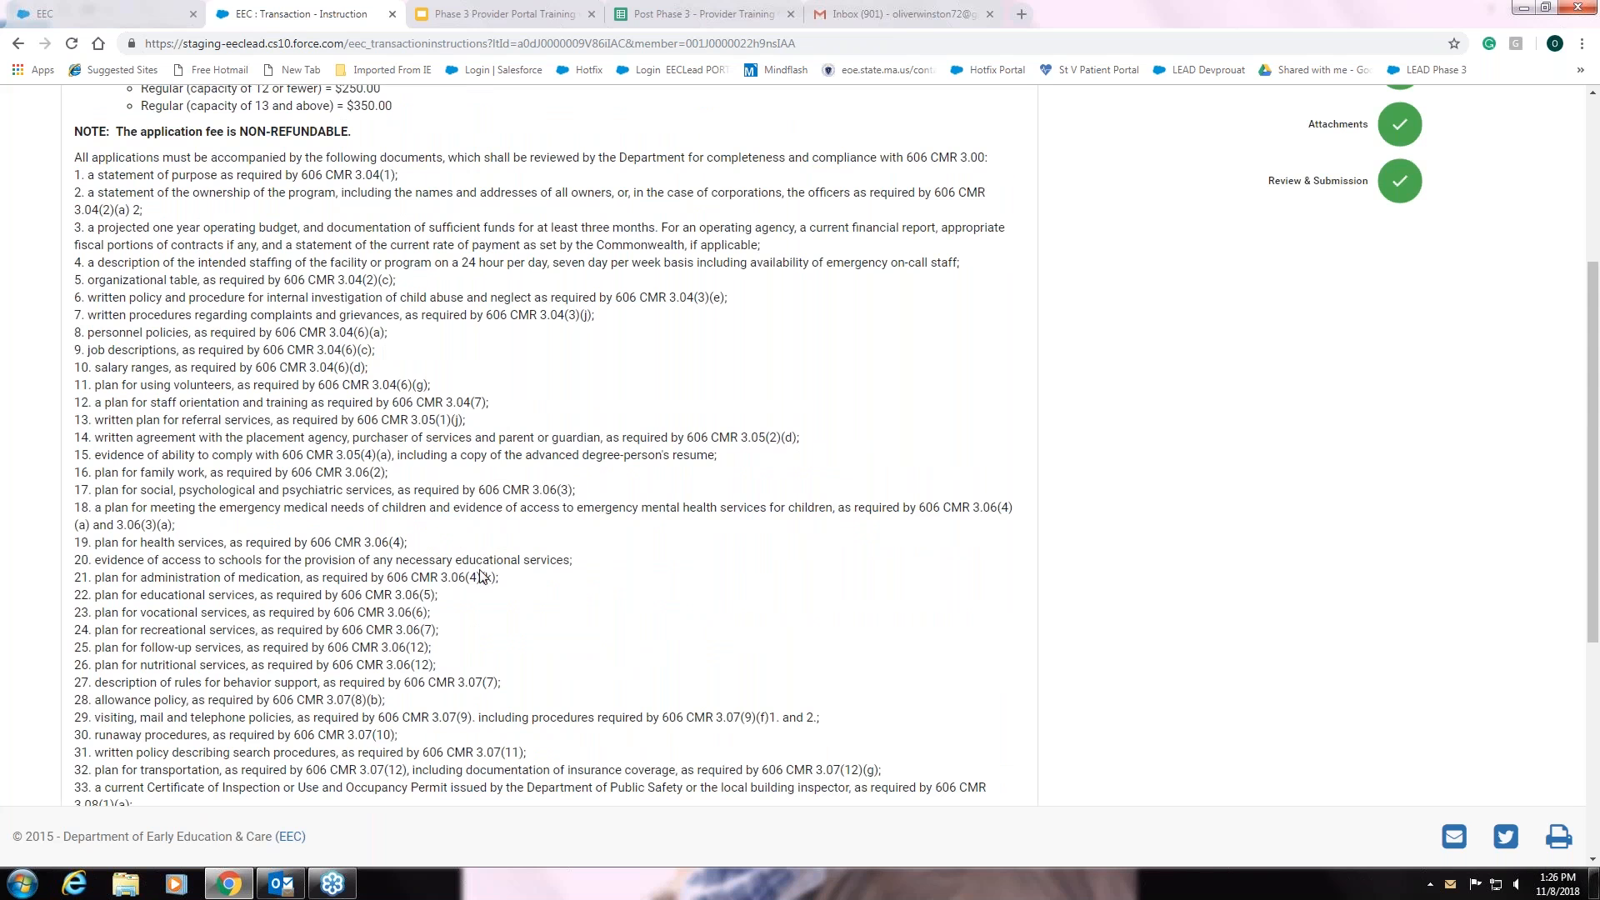
pyautogui.scroll(-1, 481, 576)
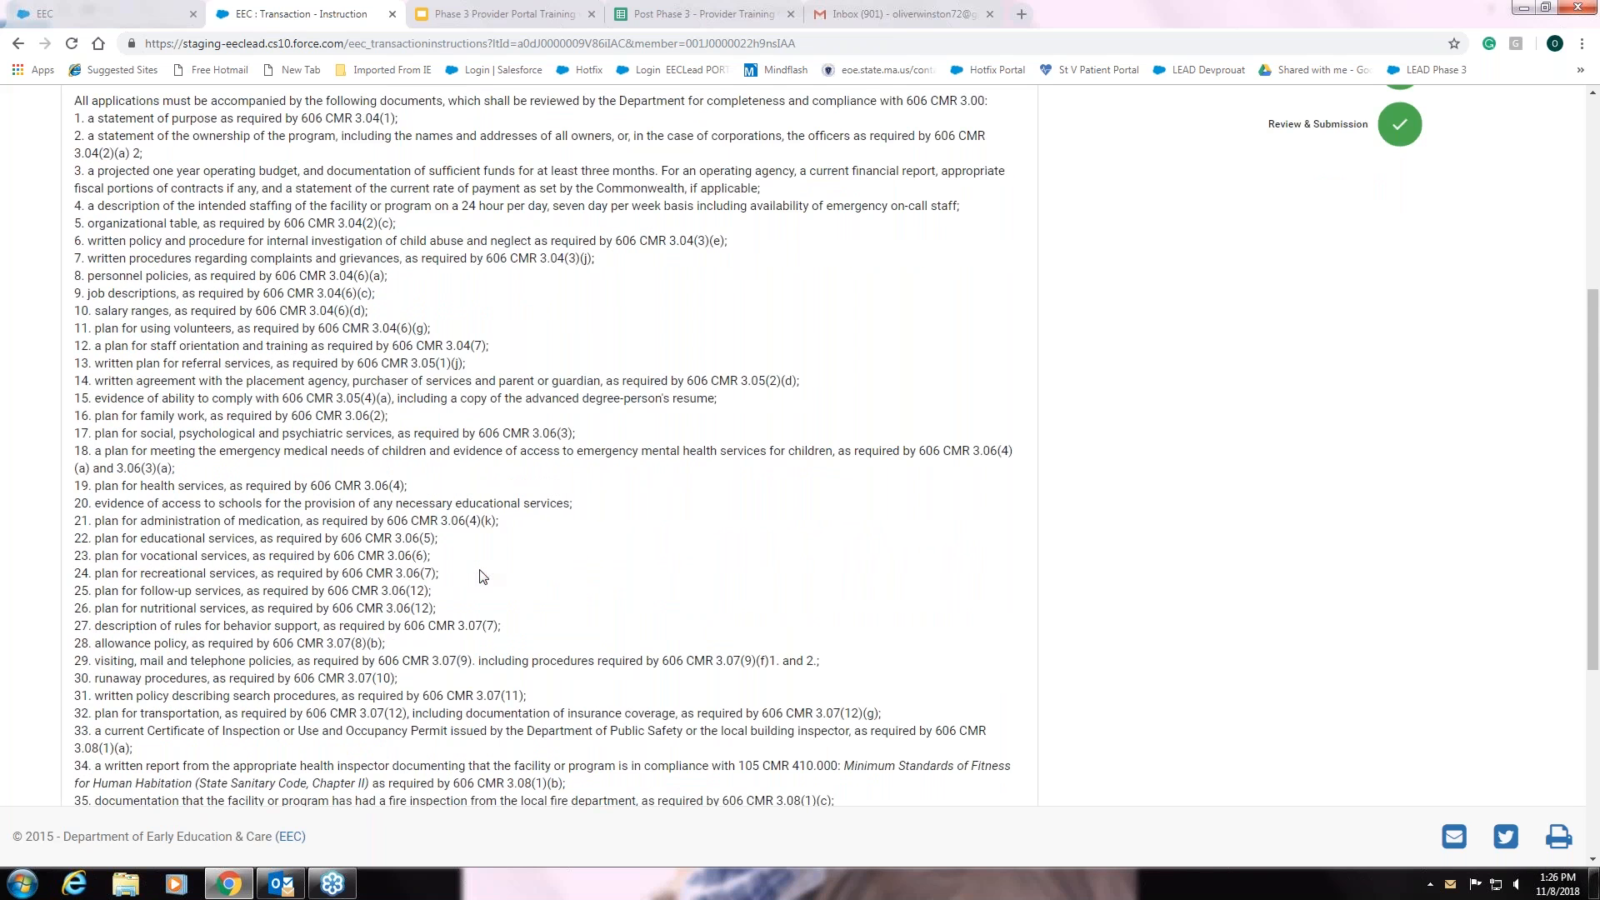
pyautogui.scroll(-1, 481, 577)
pyautogui.scroll(-1, 481, 577)
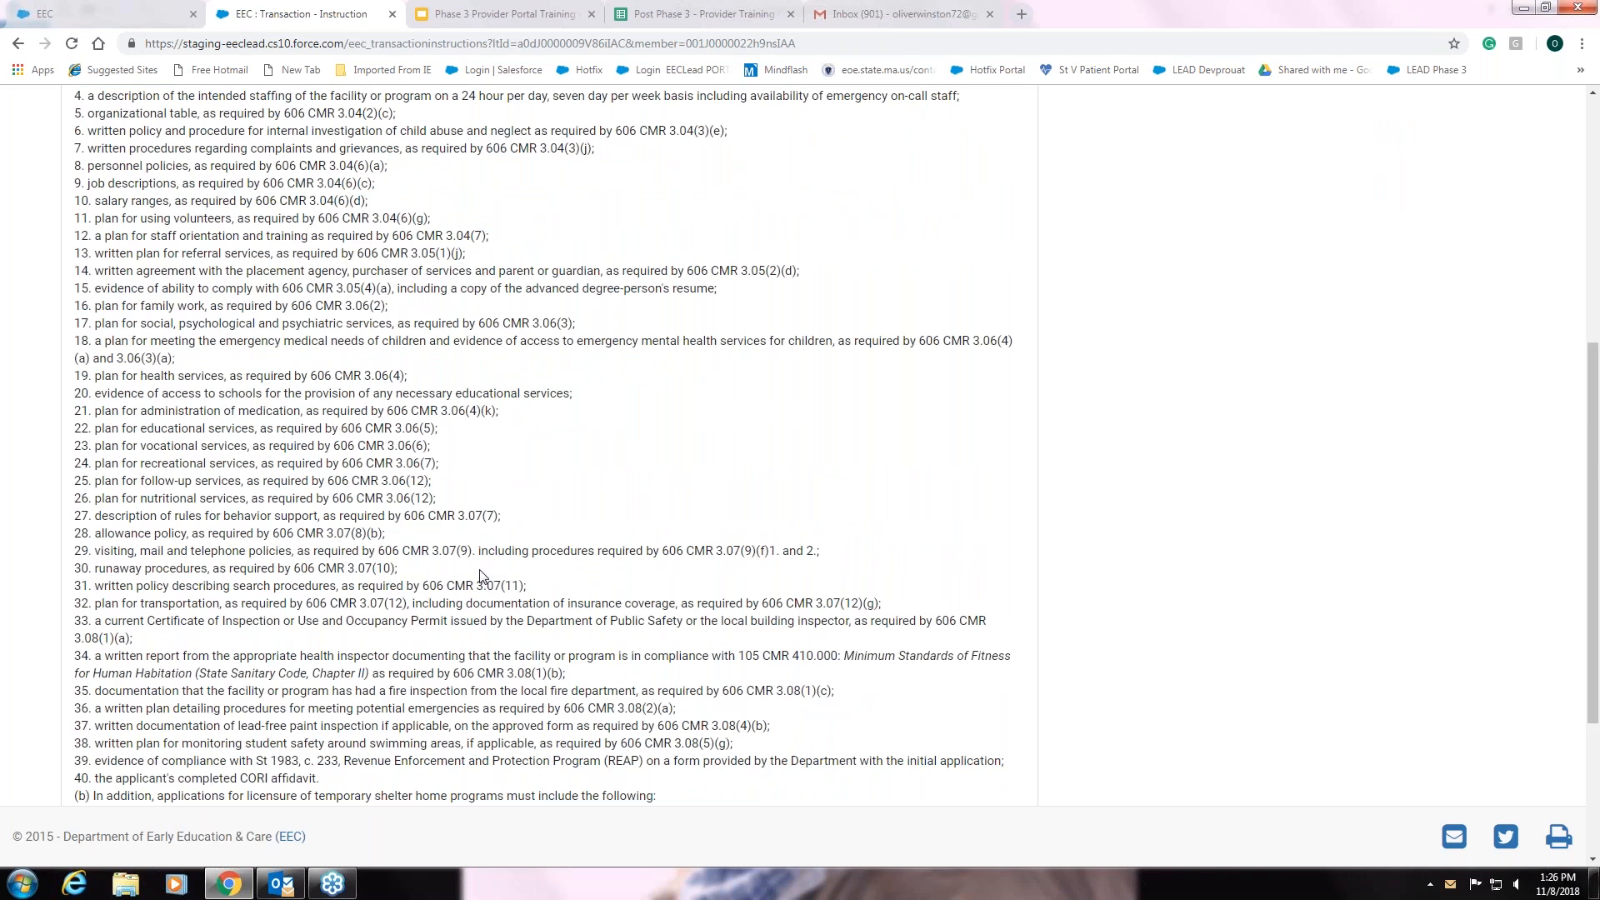
pyautogui.scroll(-3, 481, 576)
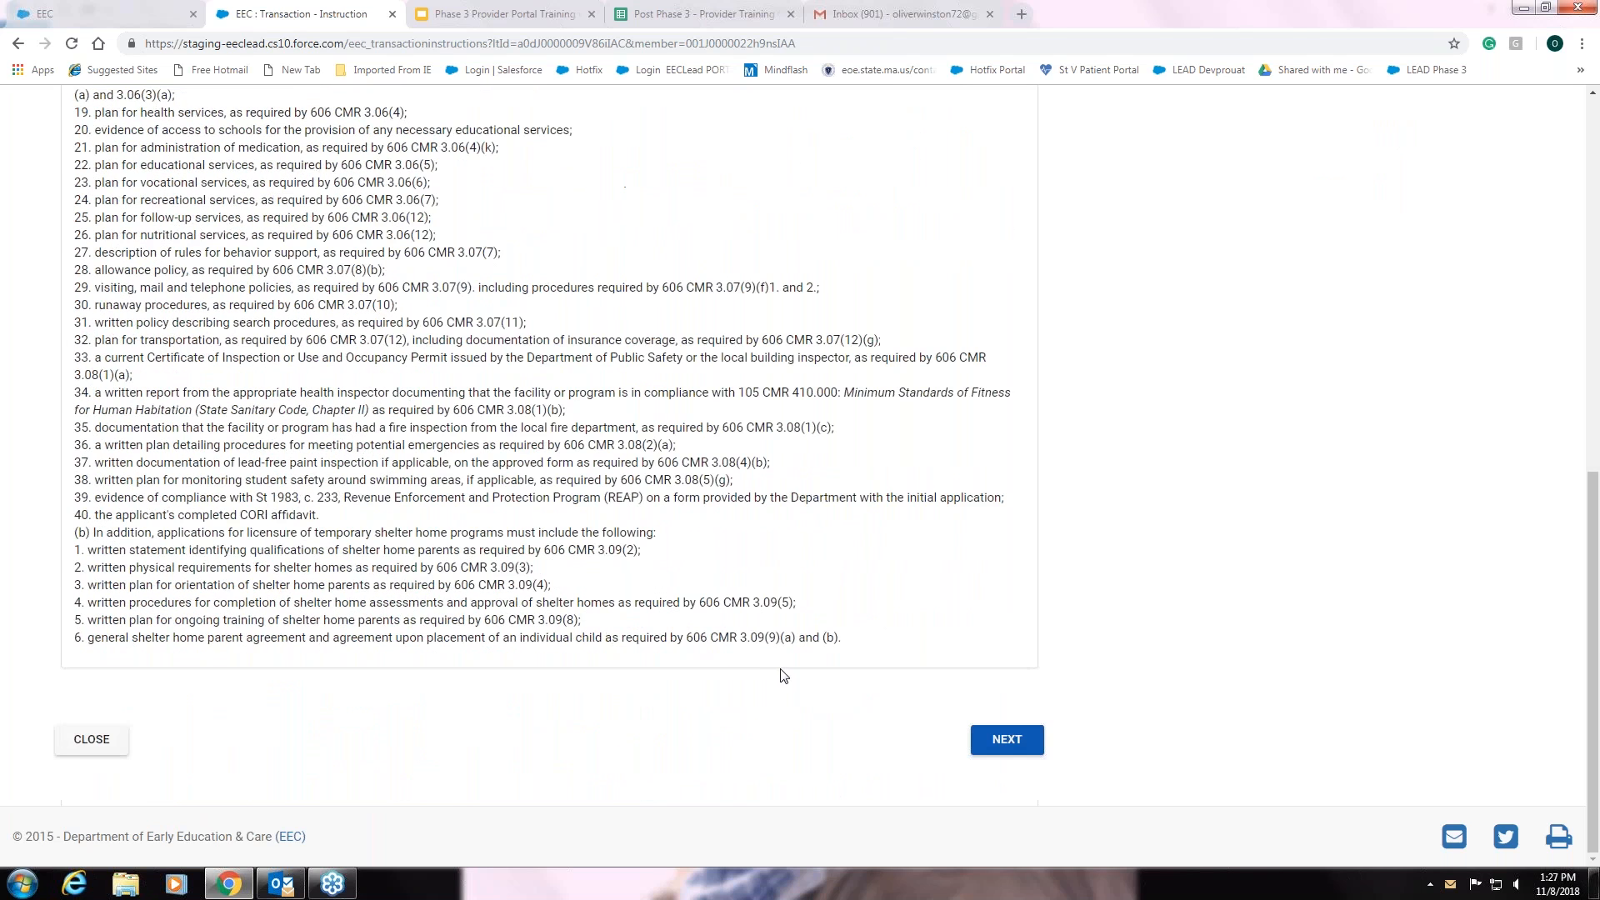
# - Skip the instructions, review the Transaction / Provider Information form, and save it
pyautogui.click(1013, 756)
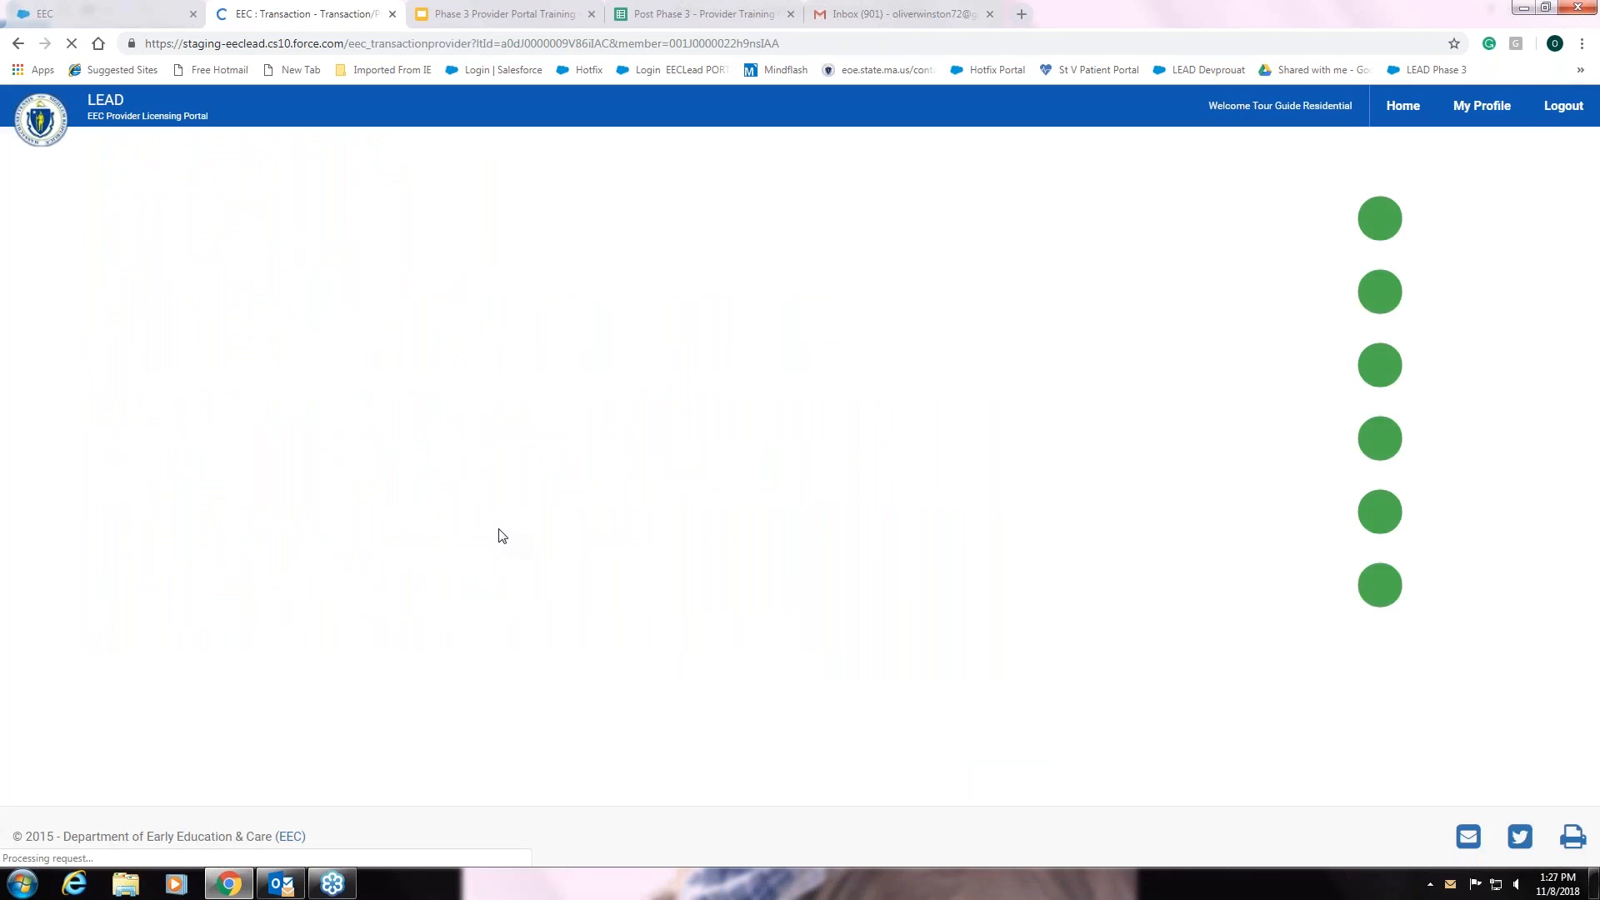
pyautogui.scroll(-1, 460, 605)
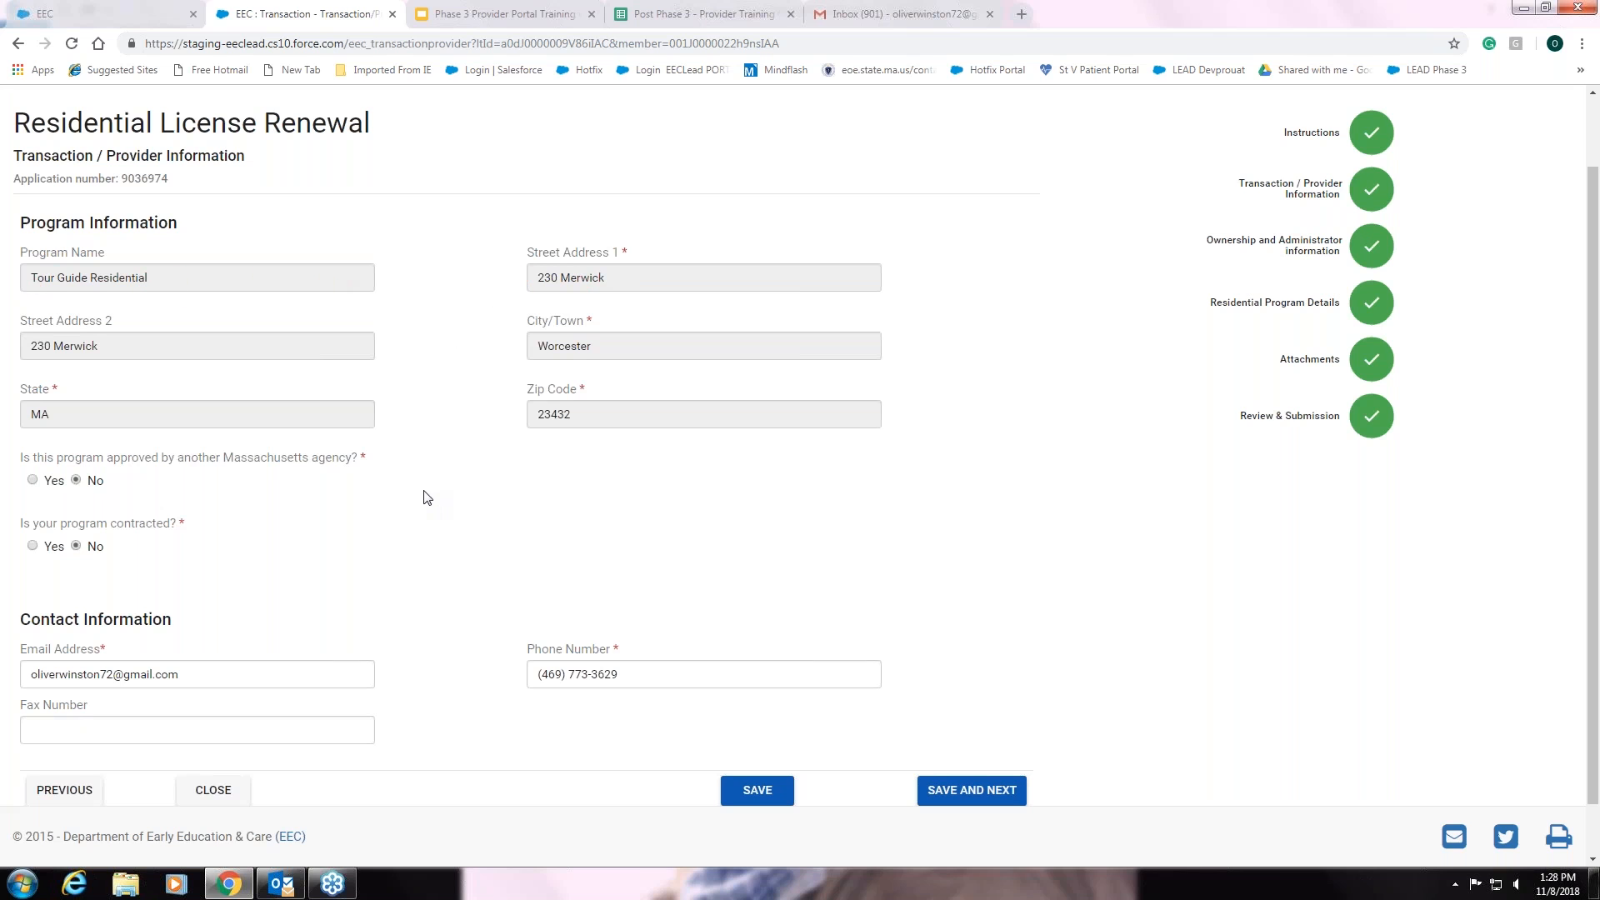
pyautogui.scroll(-1, 423, 495)
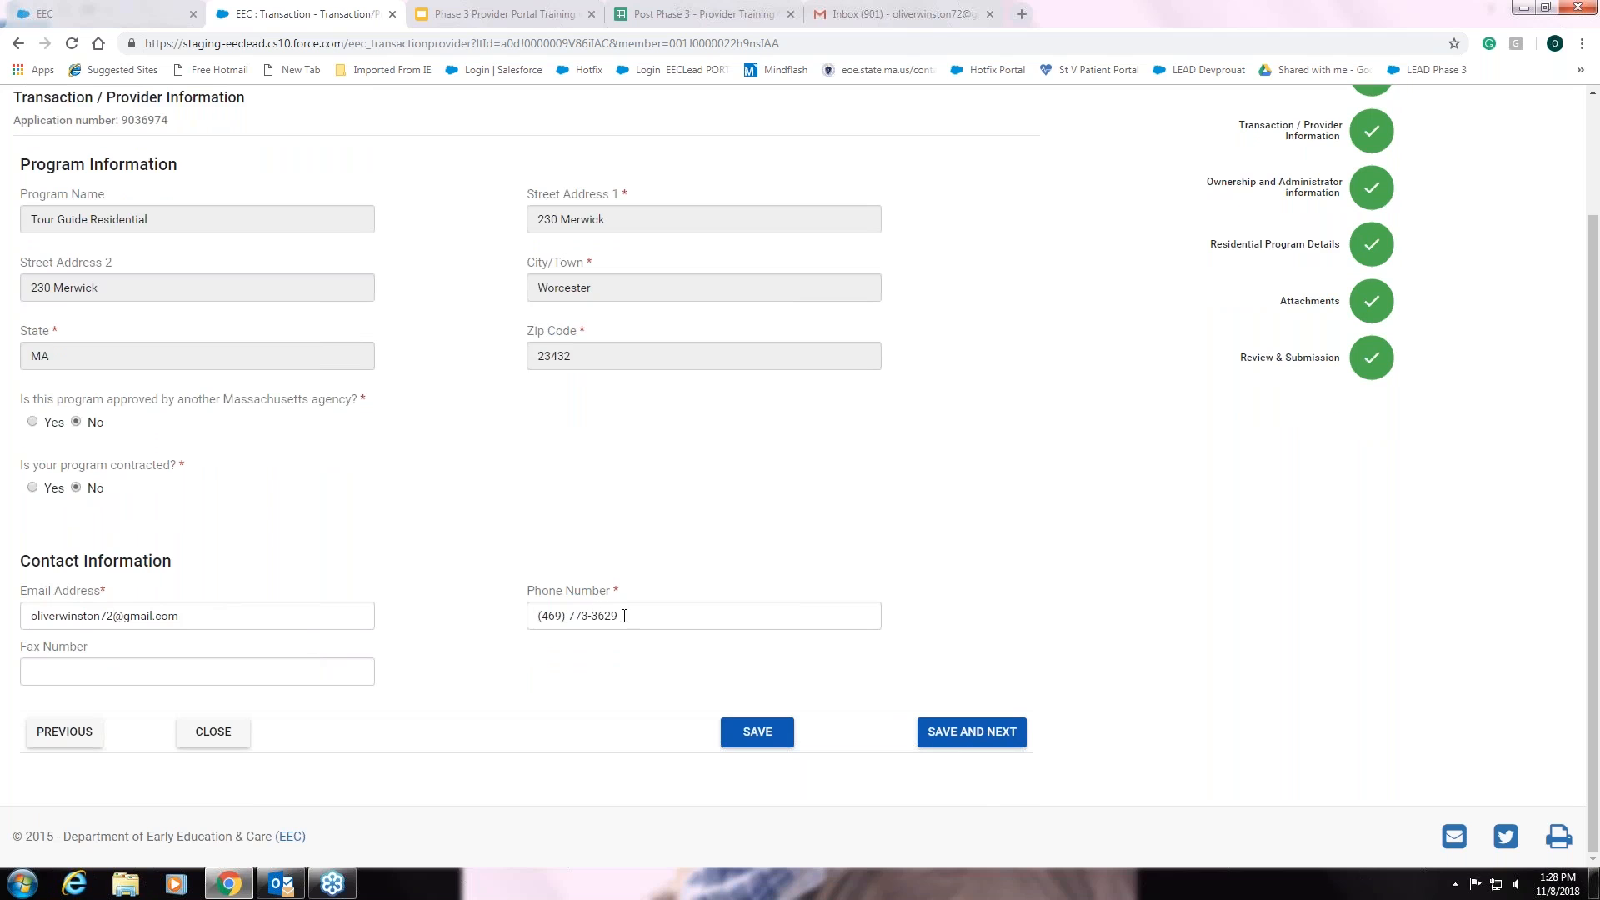
pyautogui.click(990, 738)
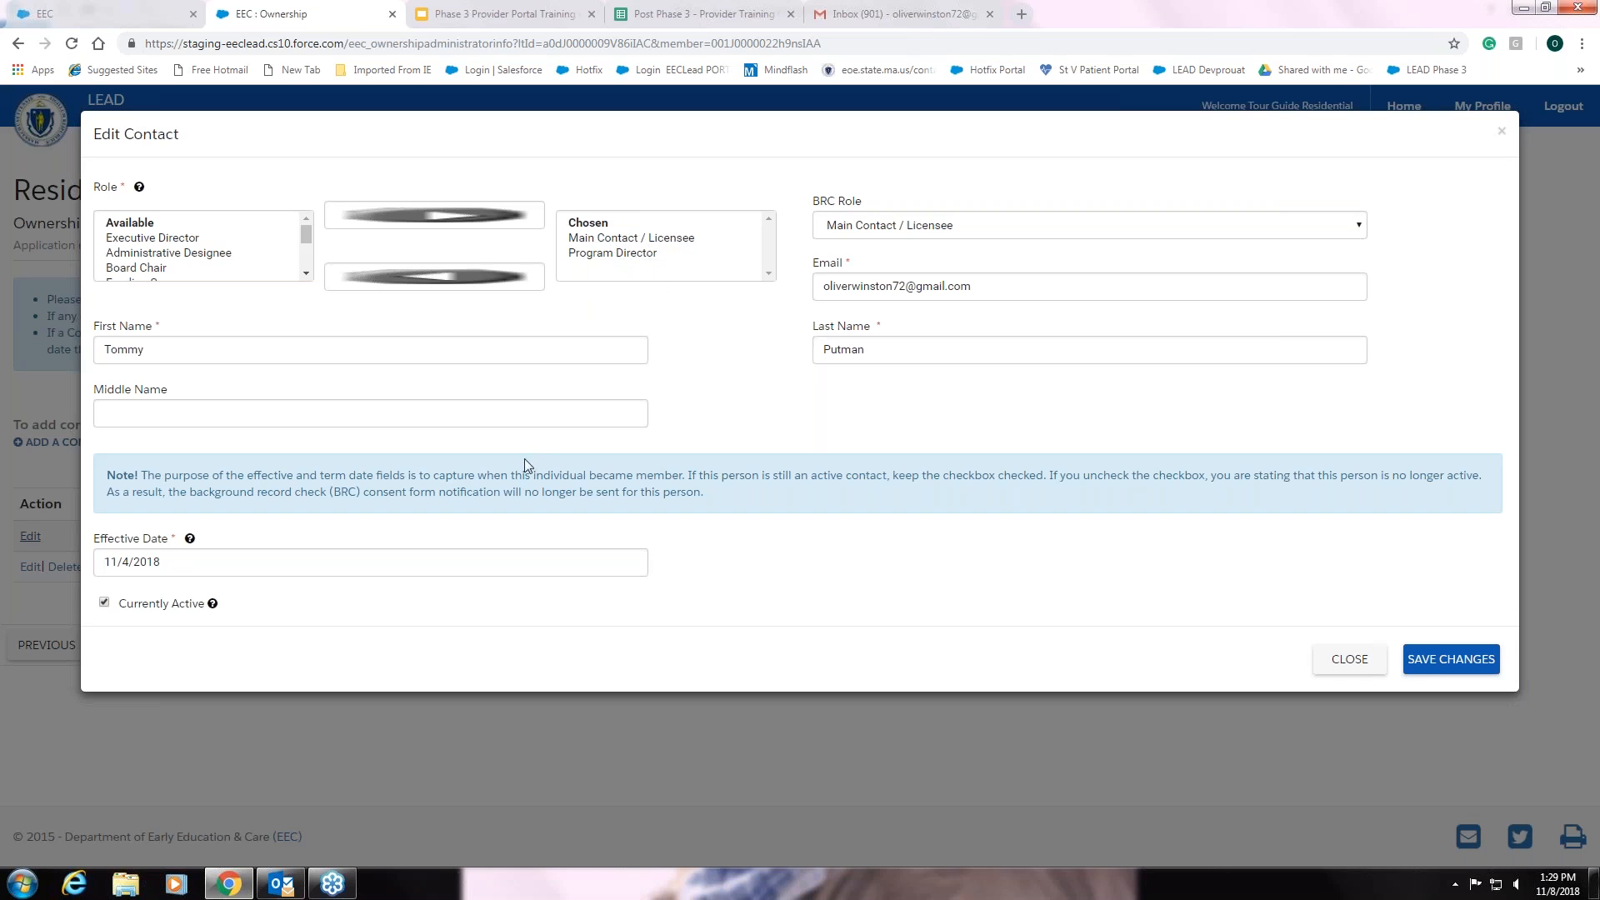
pyautogui.click(607, 254)
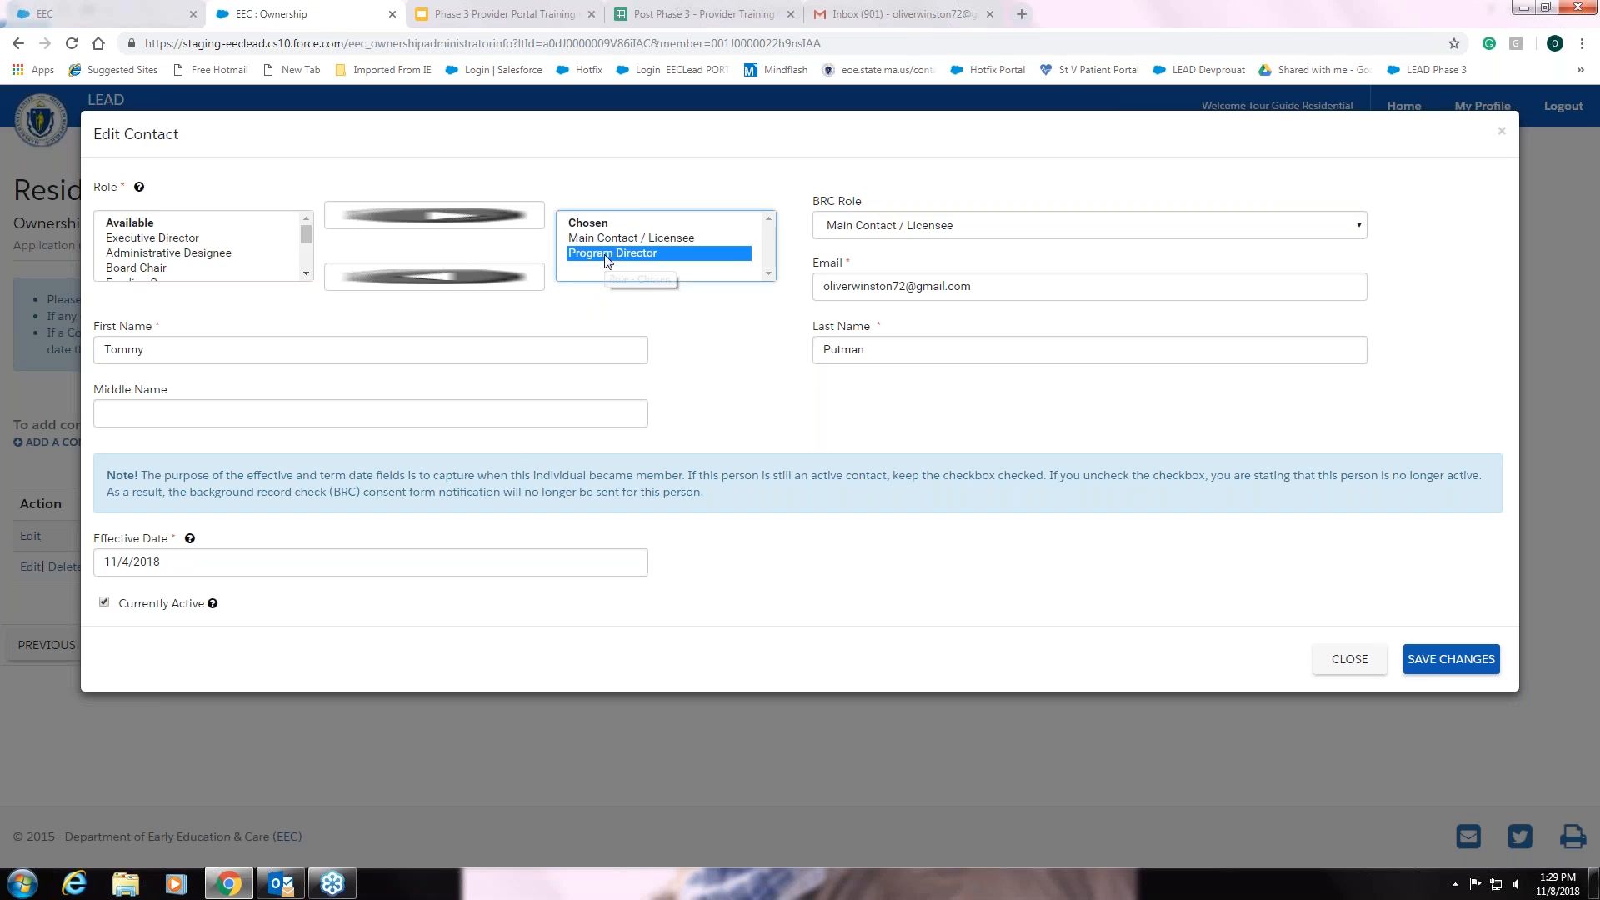
pyautogui.click(440, 279)
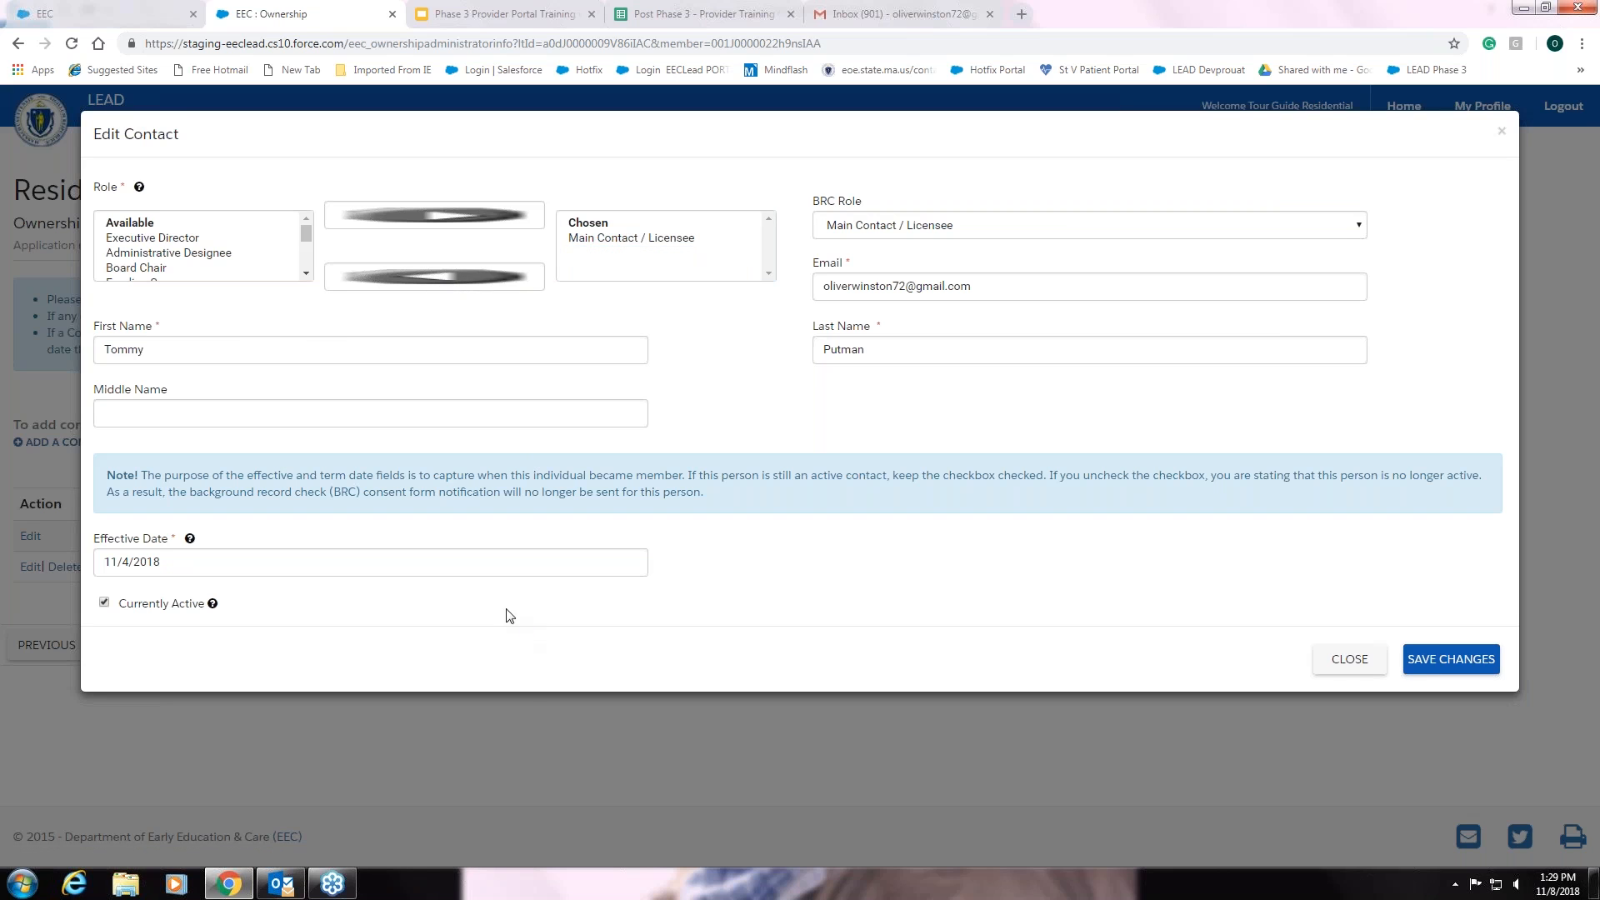
pyautogui.click(306, 278)
pyautogui.click(305, 274)
pyautogui.click(305, 274)
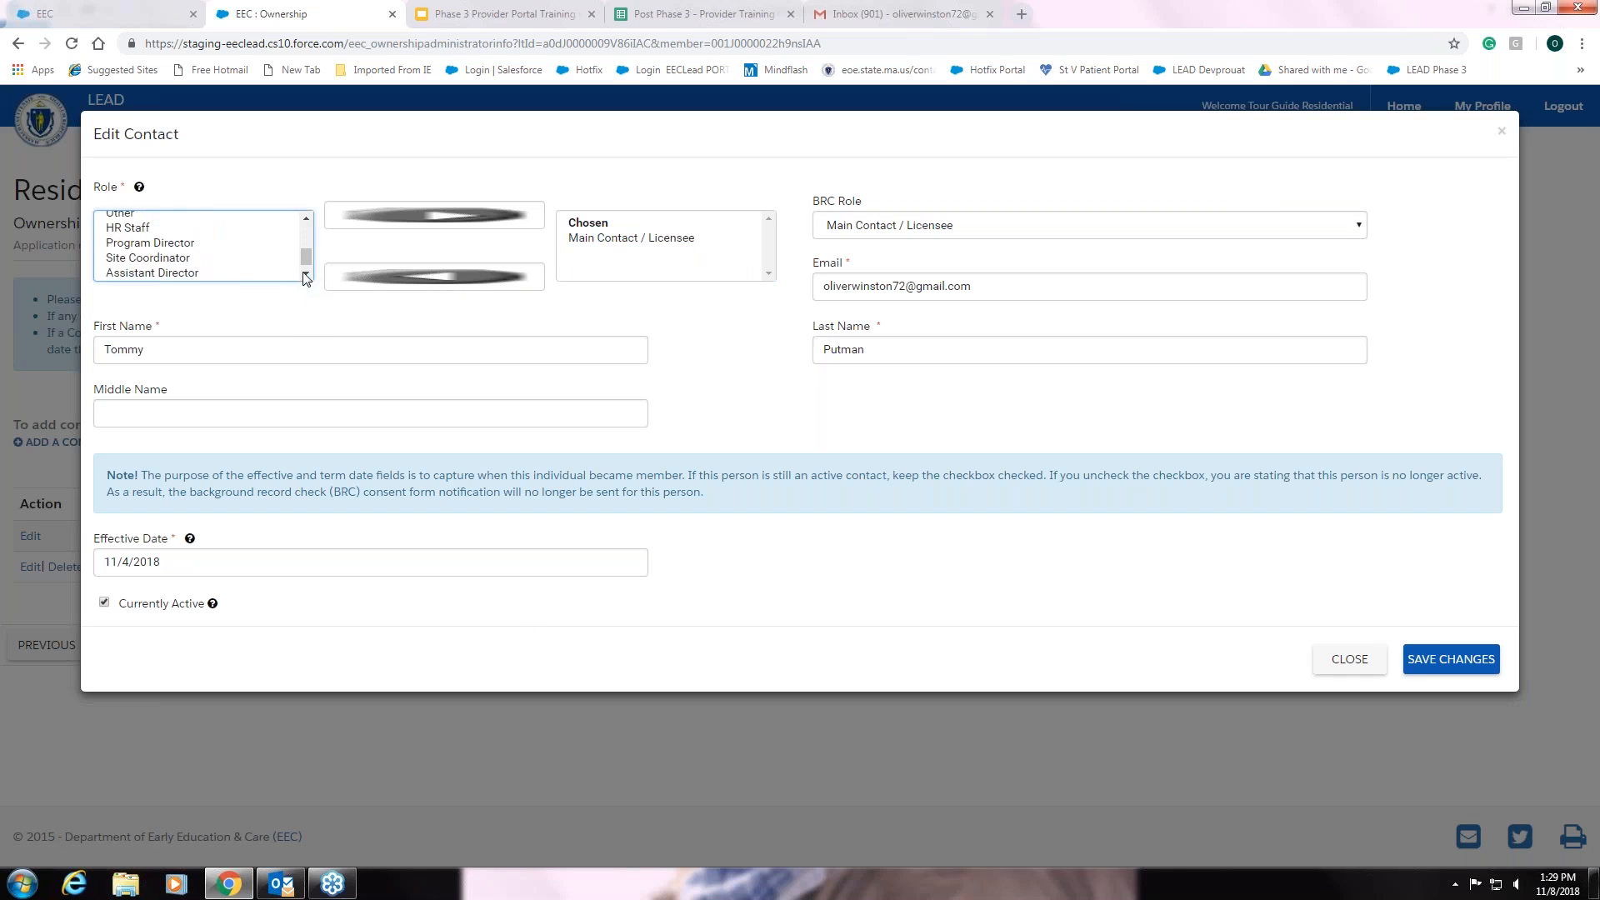
pyautogui.click(164, 245)
pyautogui.click(429, 219)
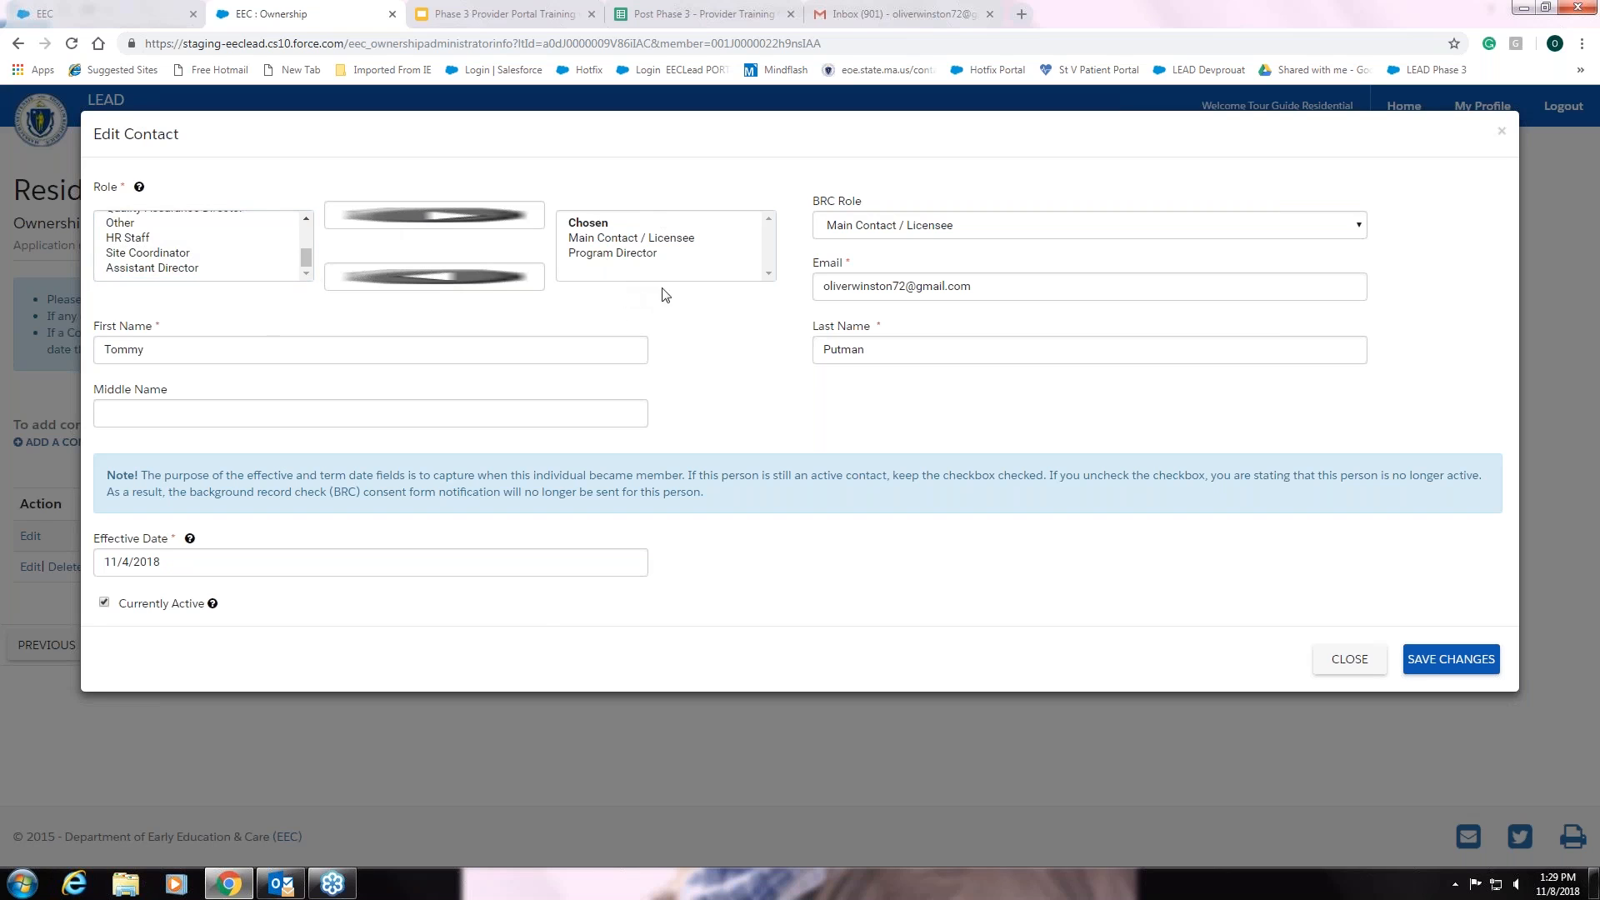
pyautogui.click(1362, 229)
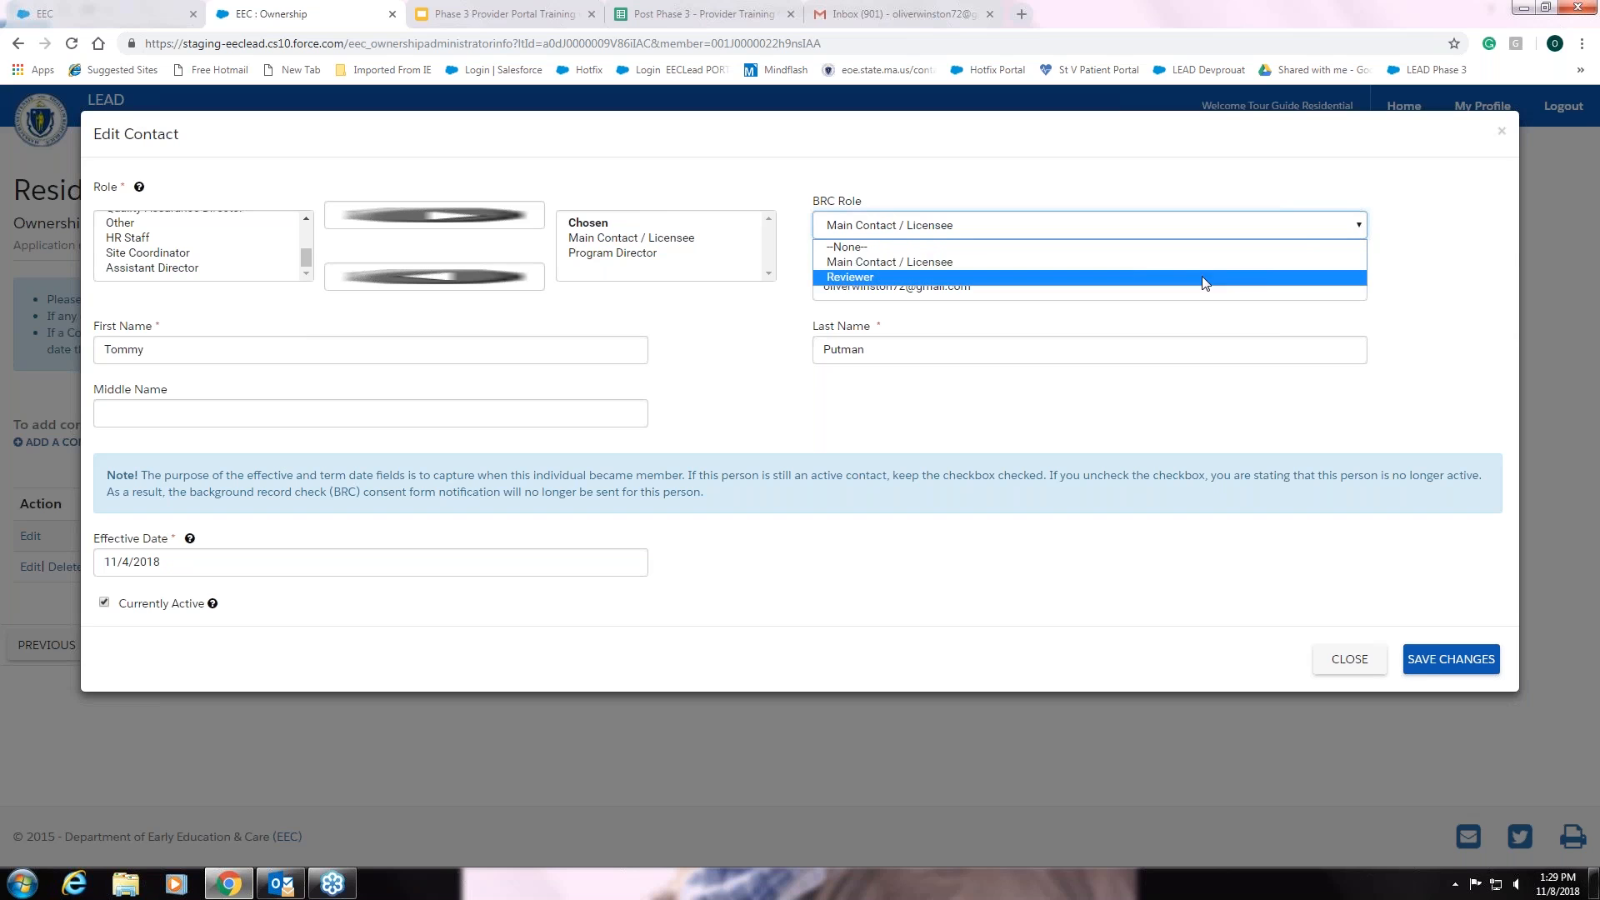
pyautogui.click(1360, 227)
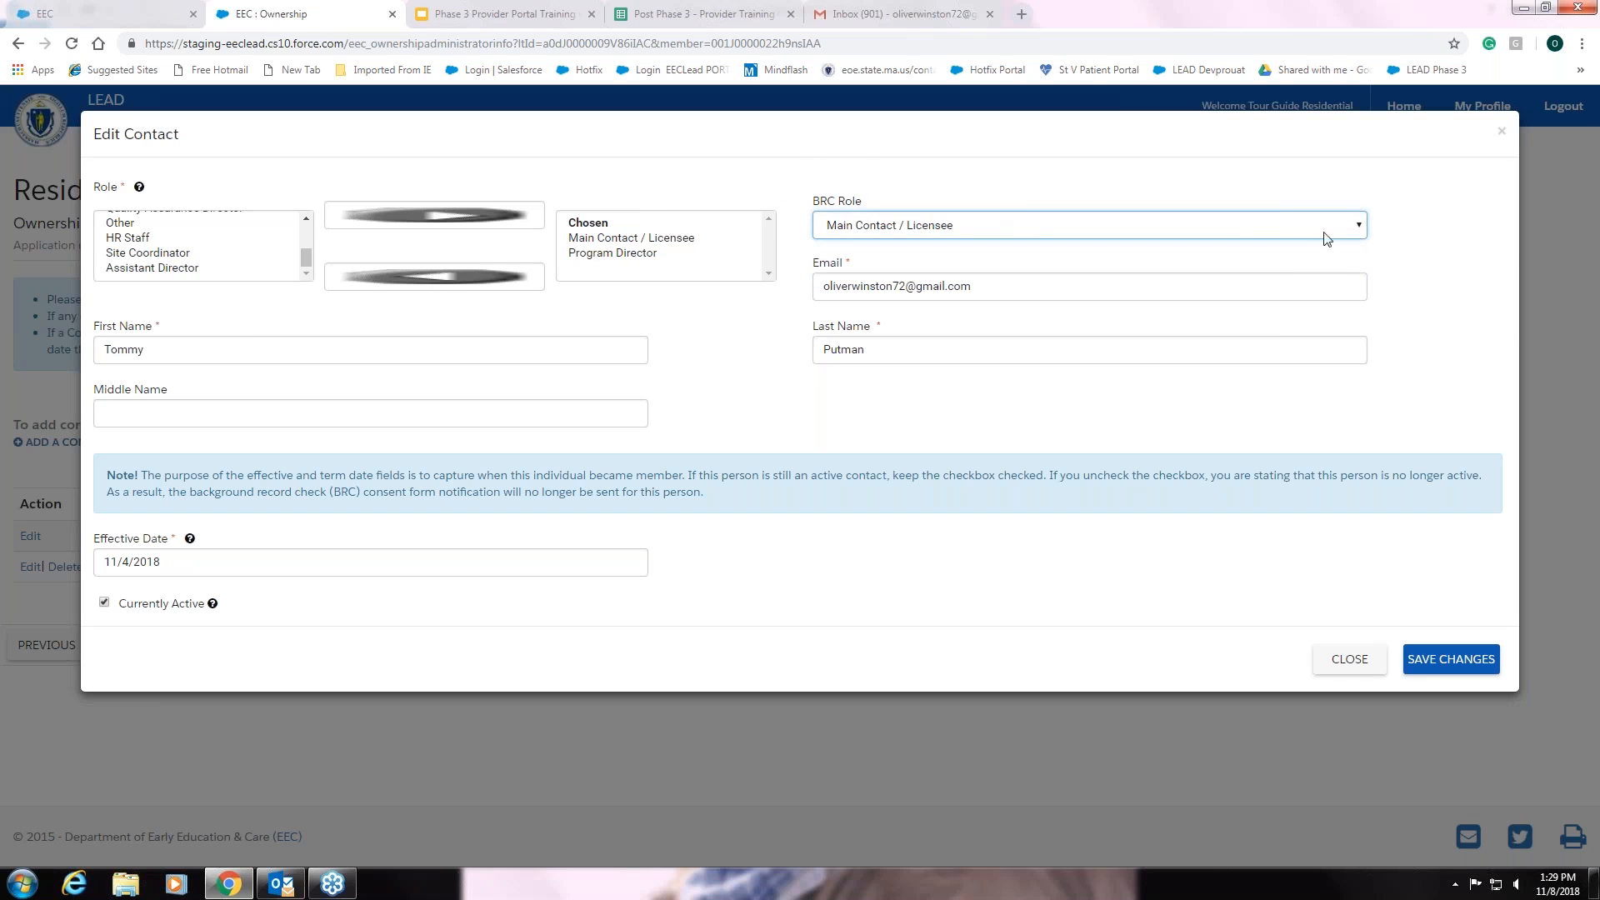
pyautogui.click(1357, 226)
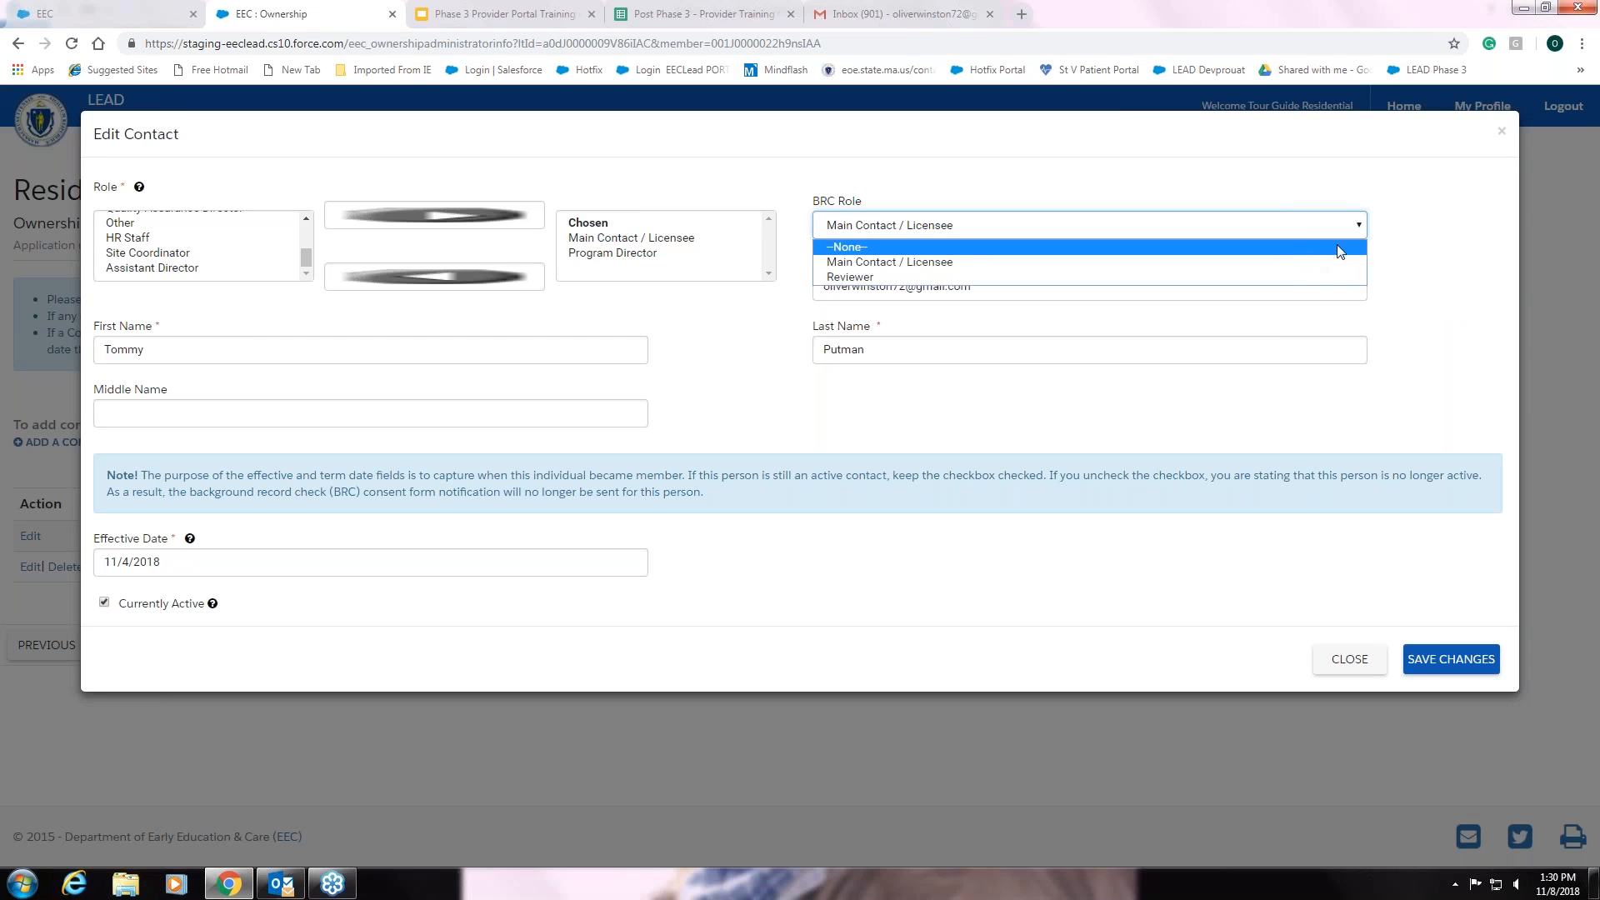
pyautogui.click(1444, 268)
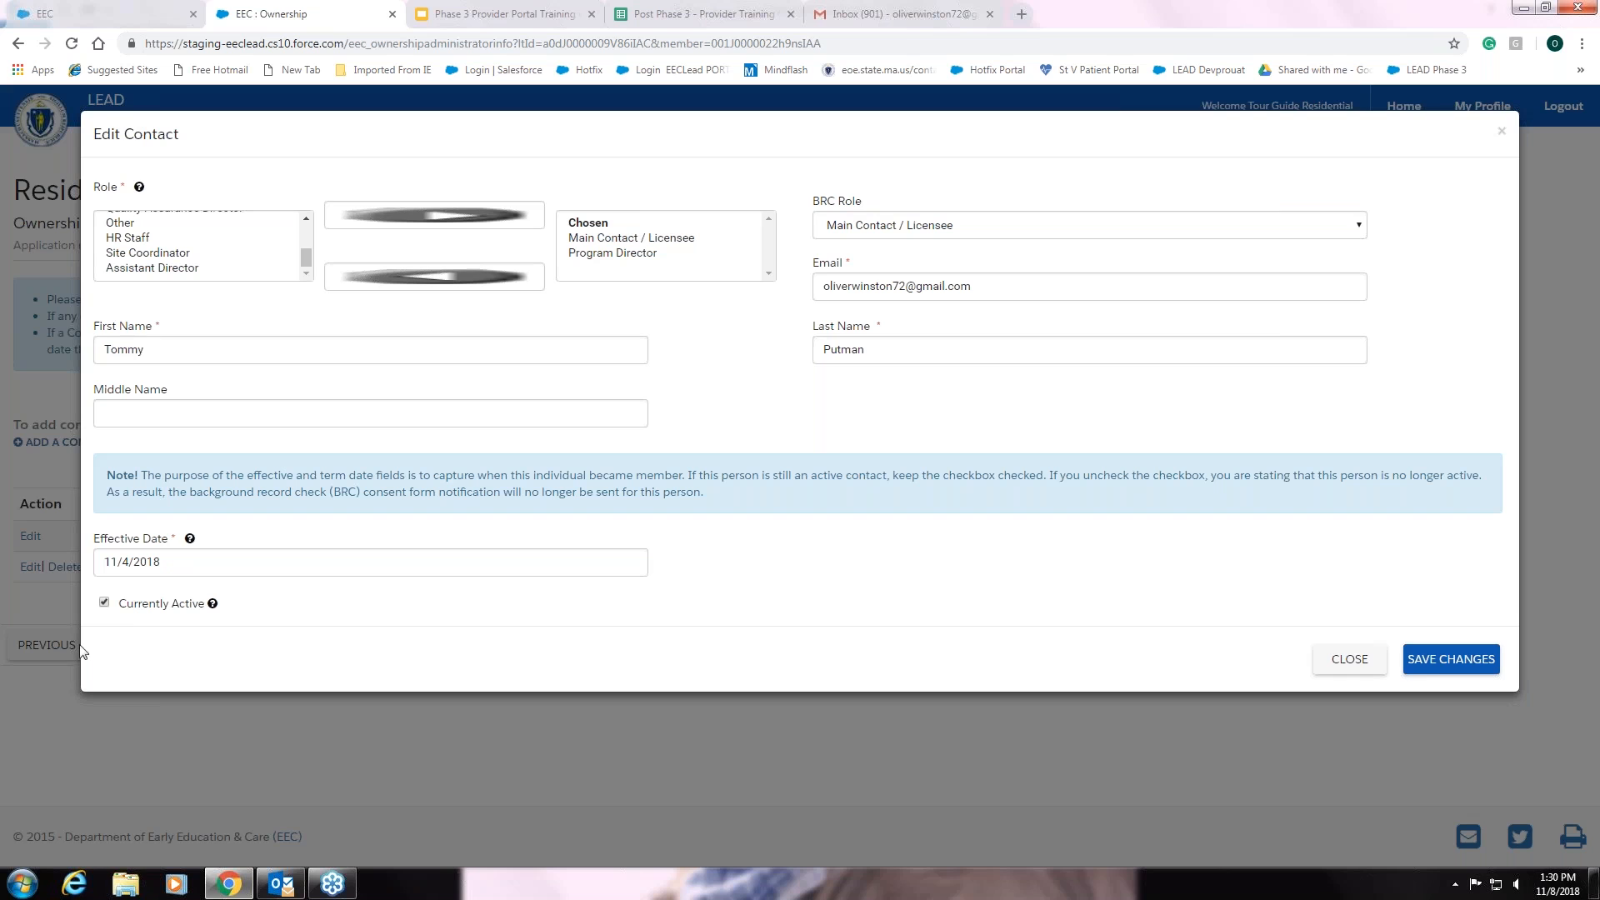
# - Try marking the contact inactive with term date 11/05/2018, then close without saving
pyautogui.click(104, 604)
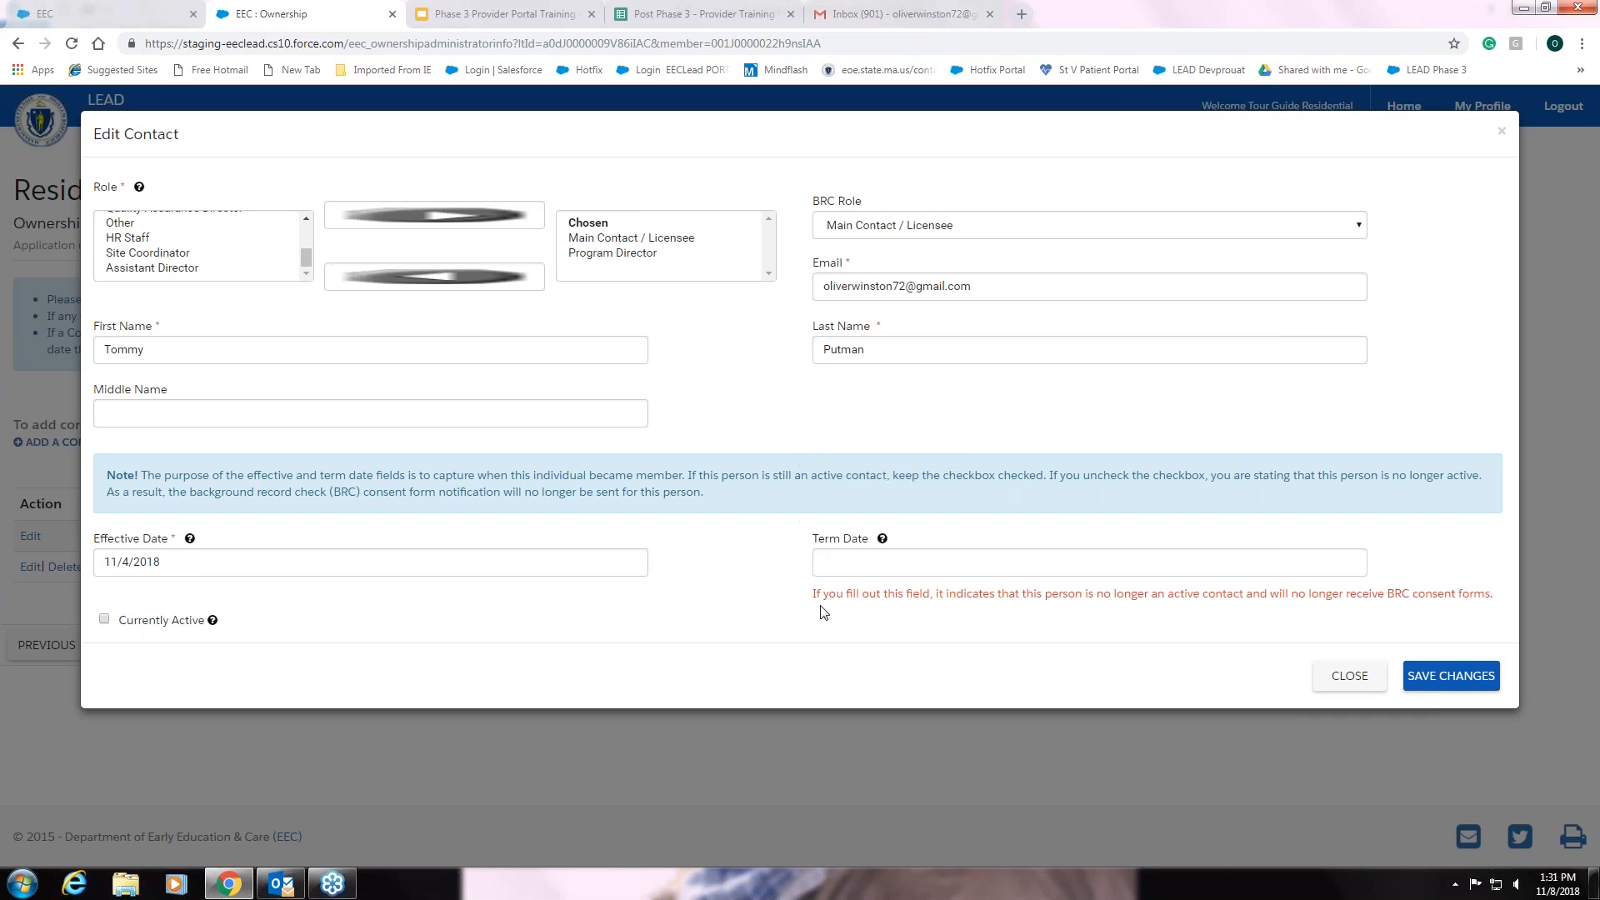
pyautogui.click(850, 567)
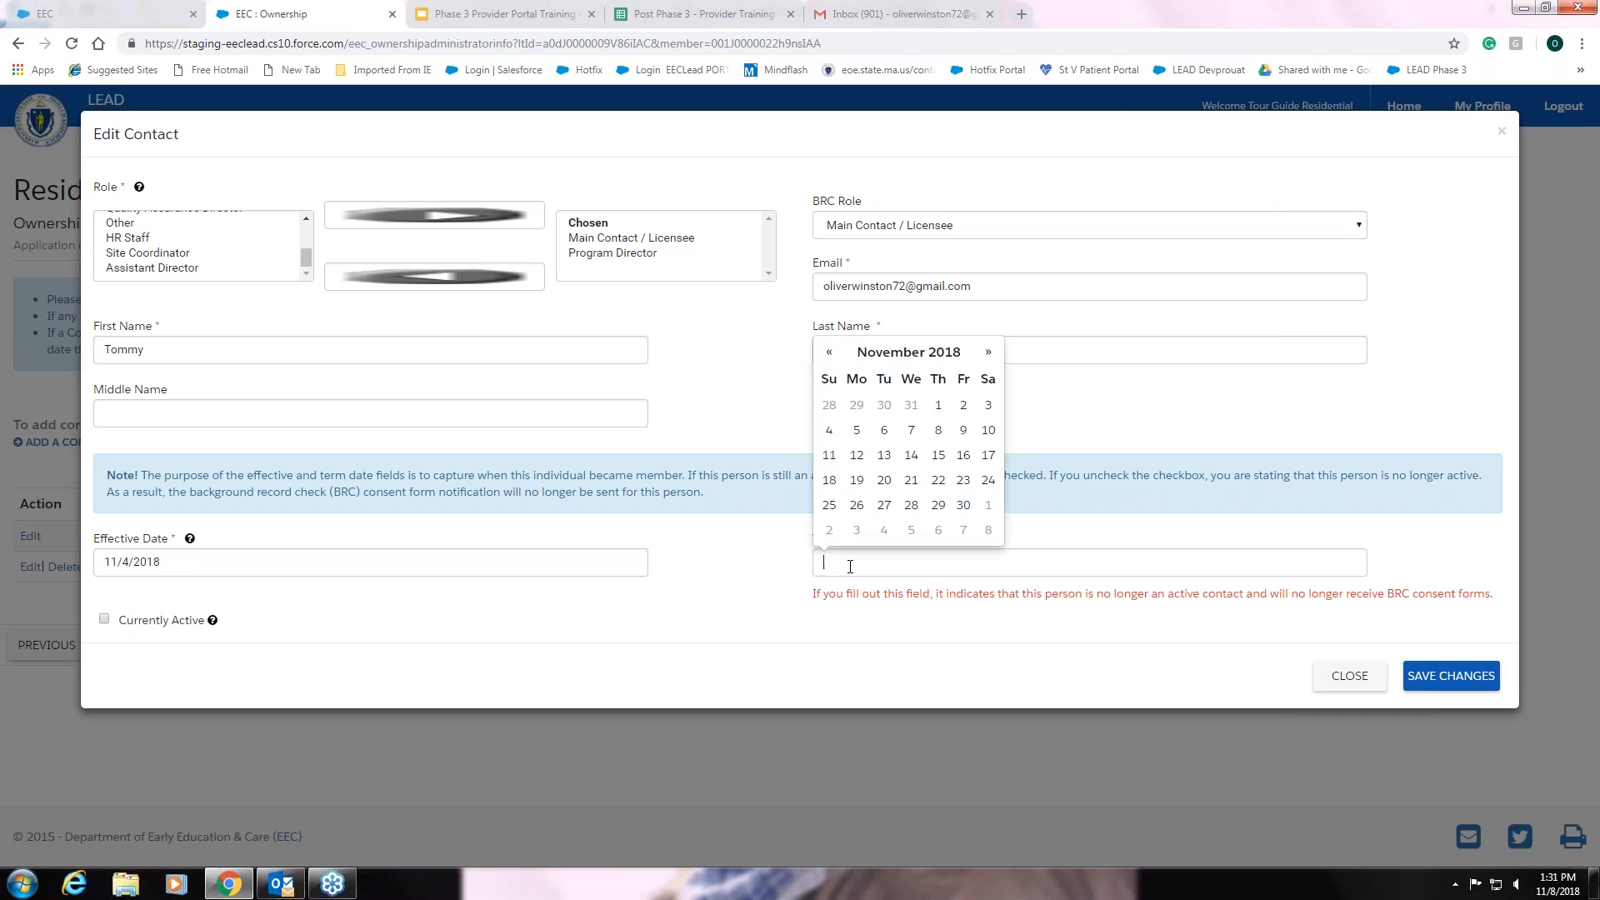
pyautogui.click(858, 431)
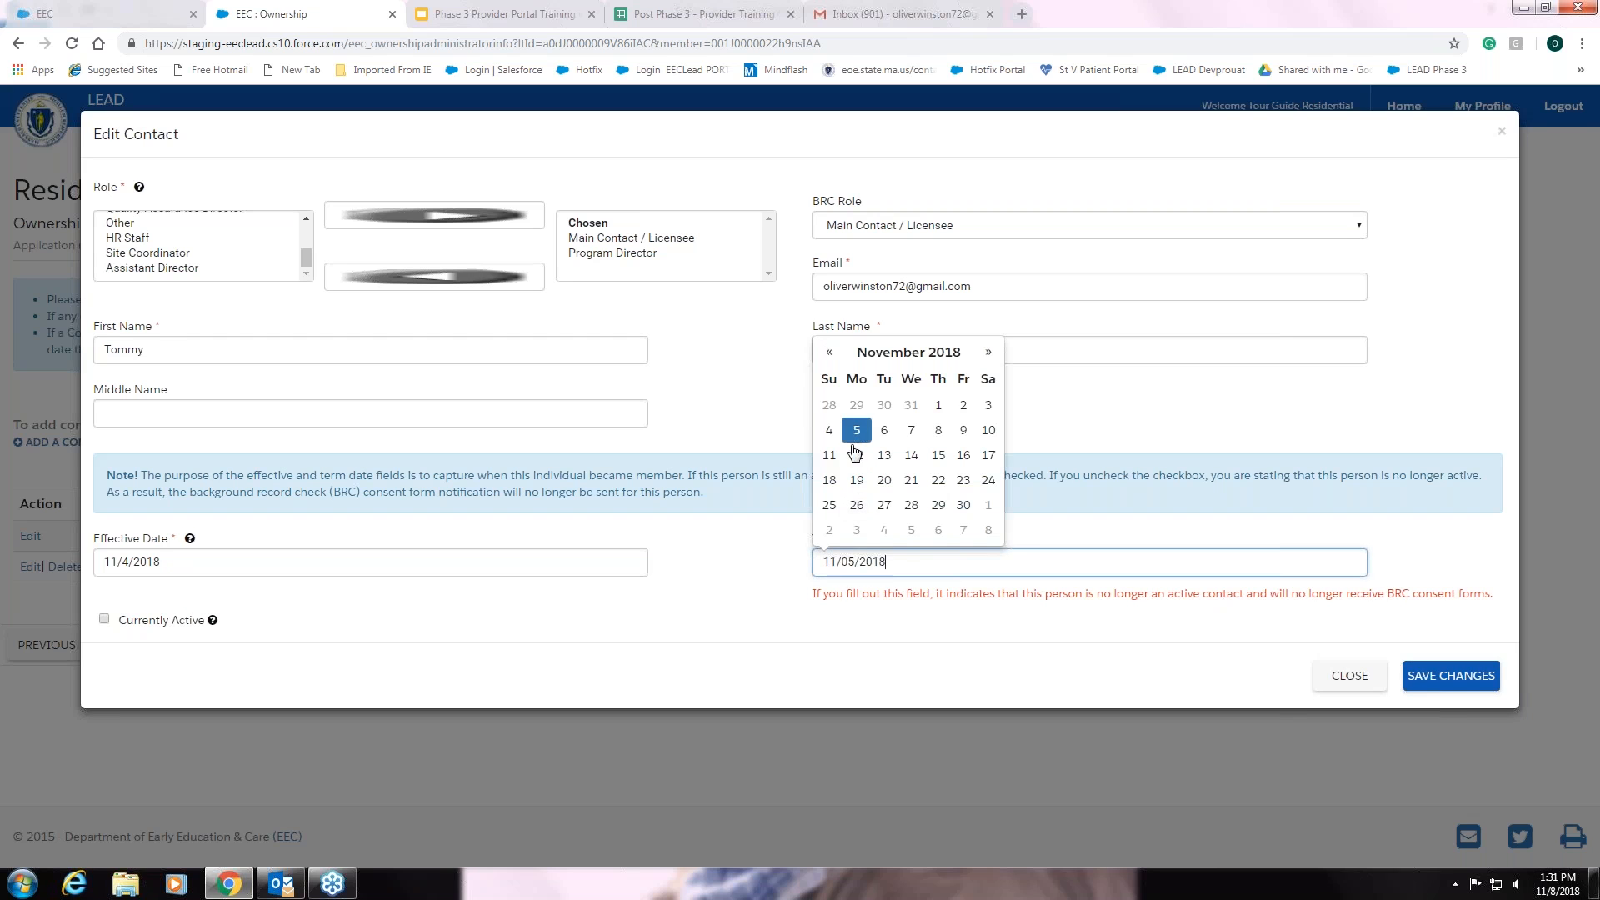
pyautogui.click(782, 631)
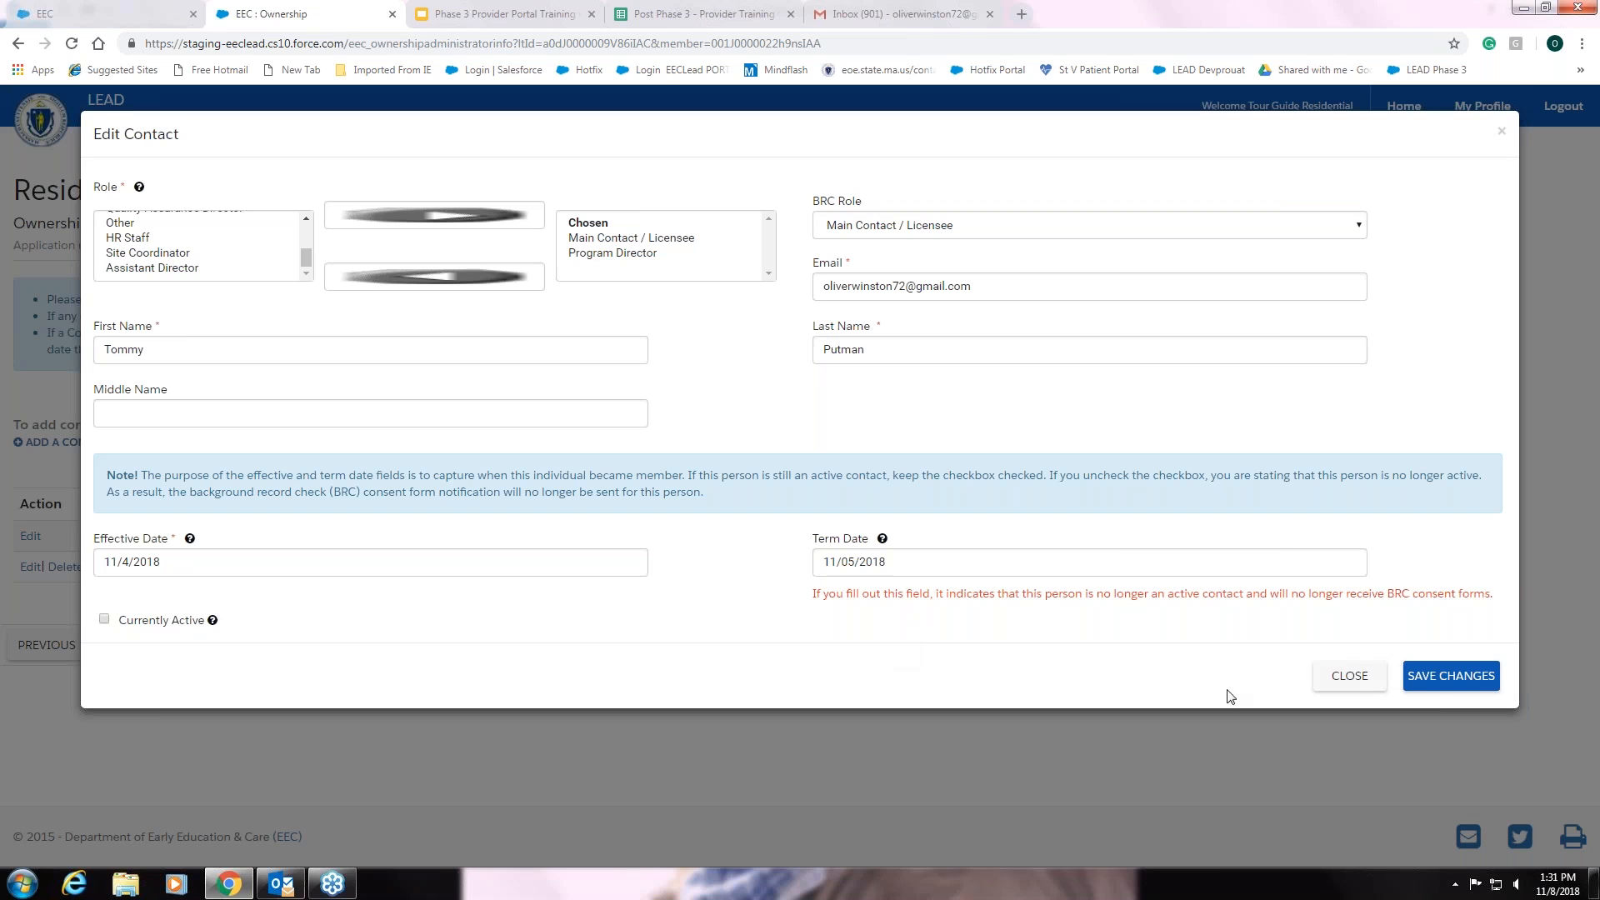
pyautogui.click(1349, 679)
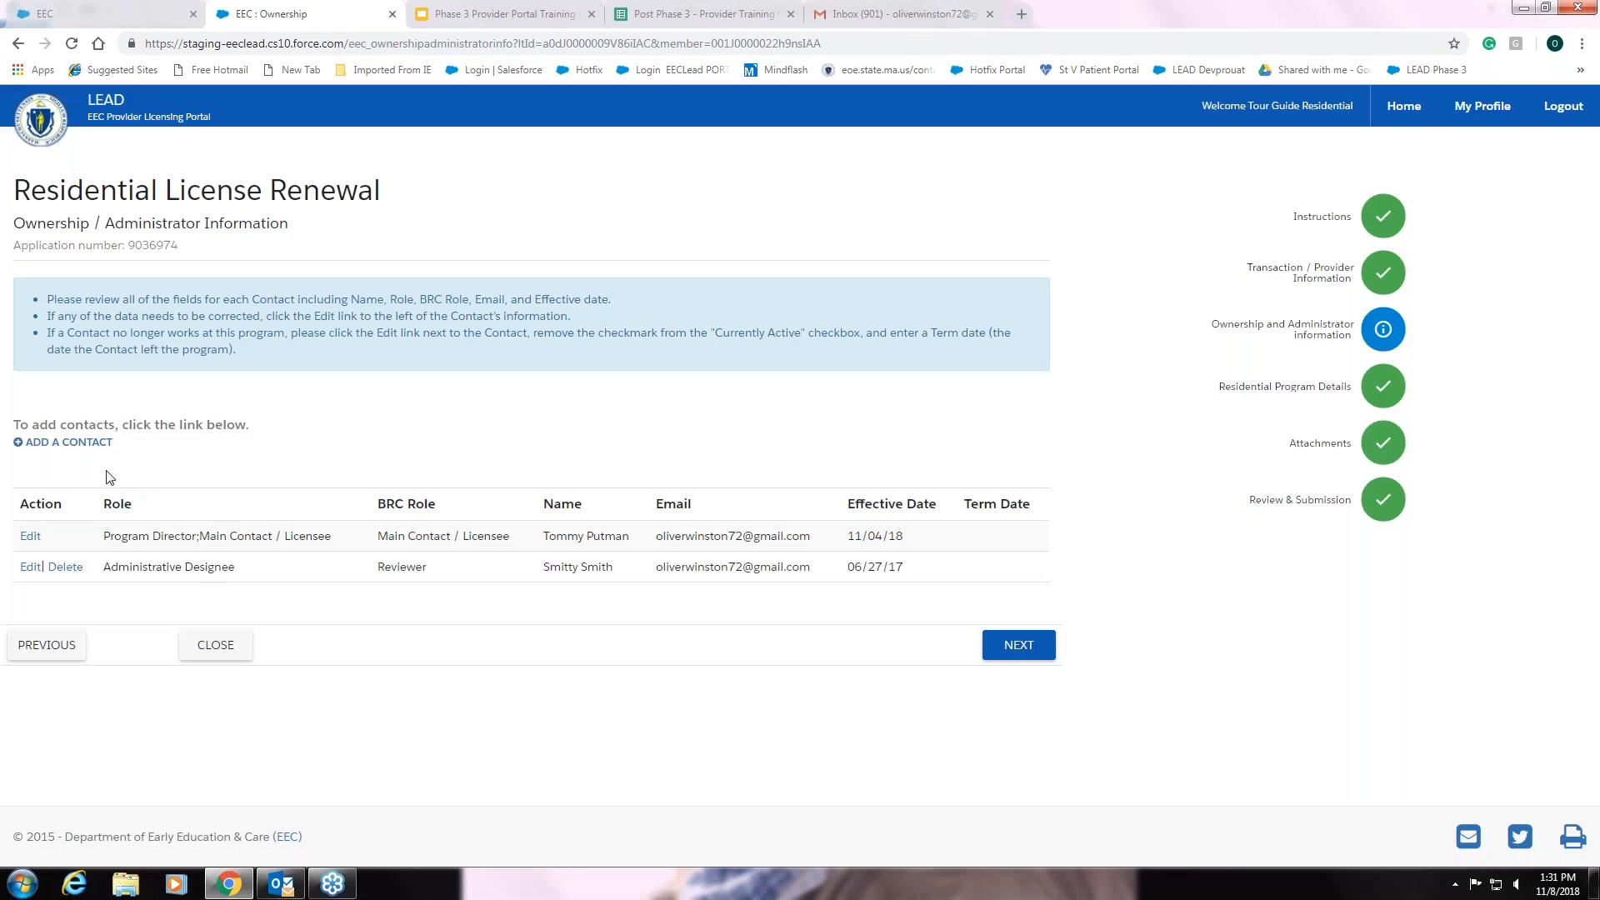
# - Cancel a new contact form and continue past Ownership / Administrator Information
pyautogui.click(73, 443)
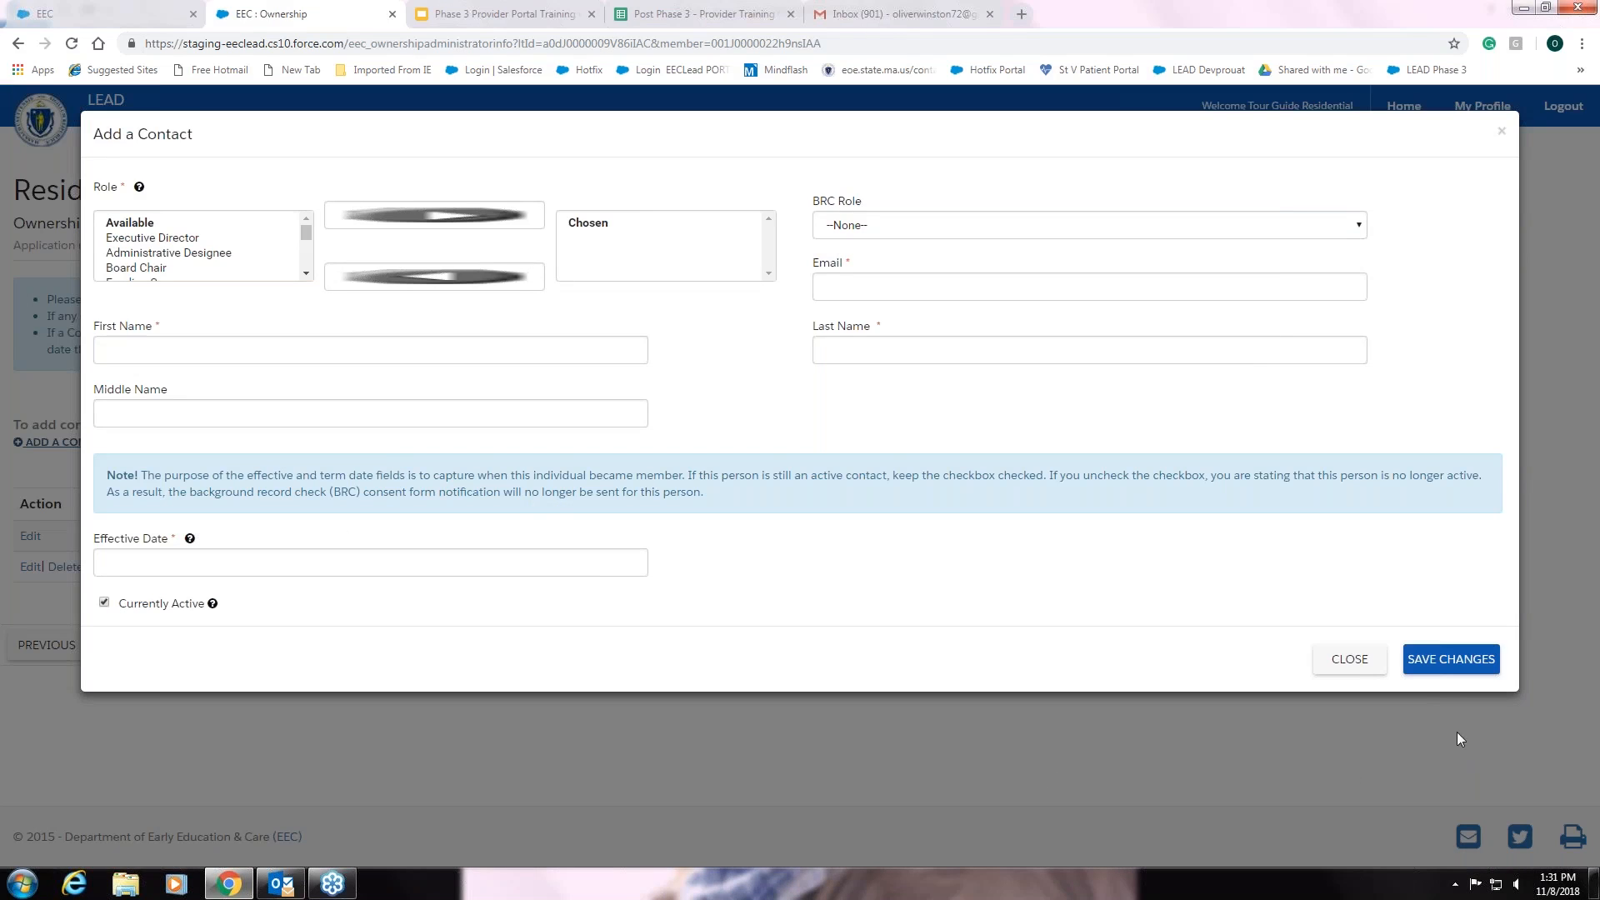
pyautogui.click(1341, 662)
pyautogui.click(1025, 652)
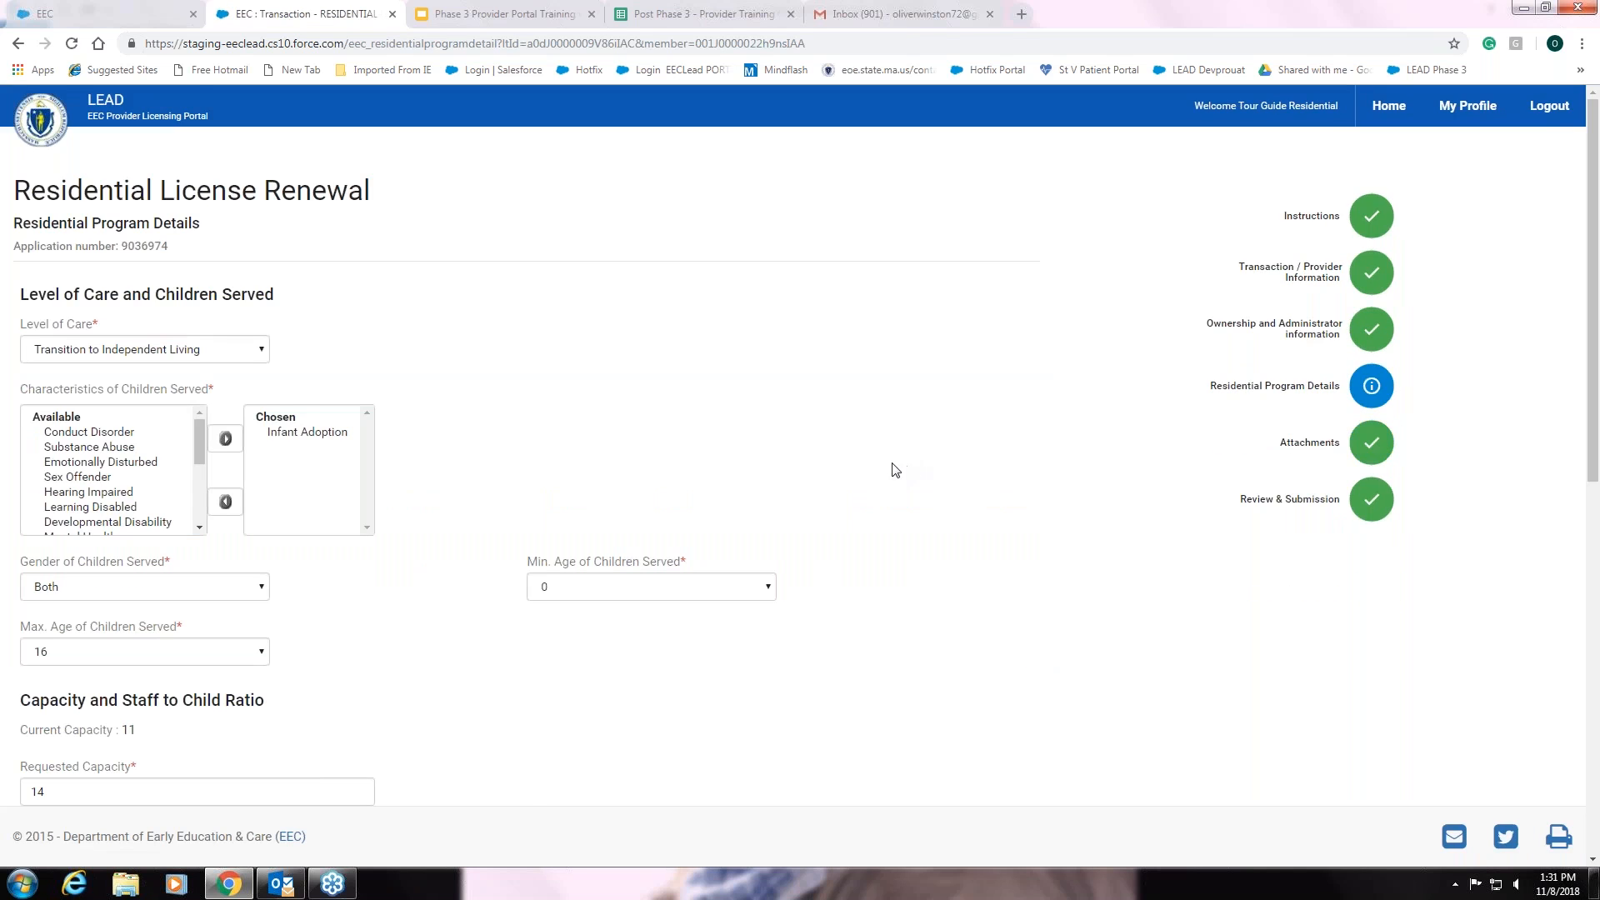
# - Keep Transition to Independent Living as level of care and add the Sex Offender characteristic
pyautogui.scroll(-1, 895, 470)
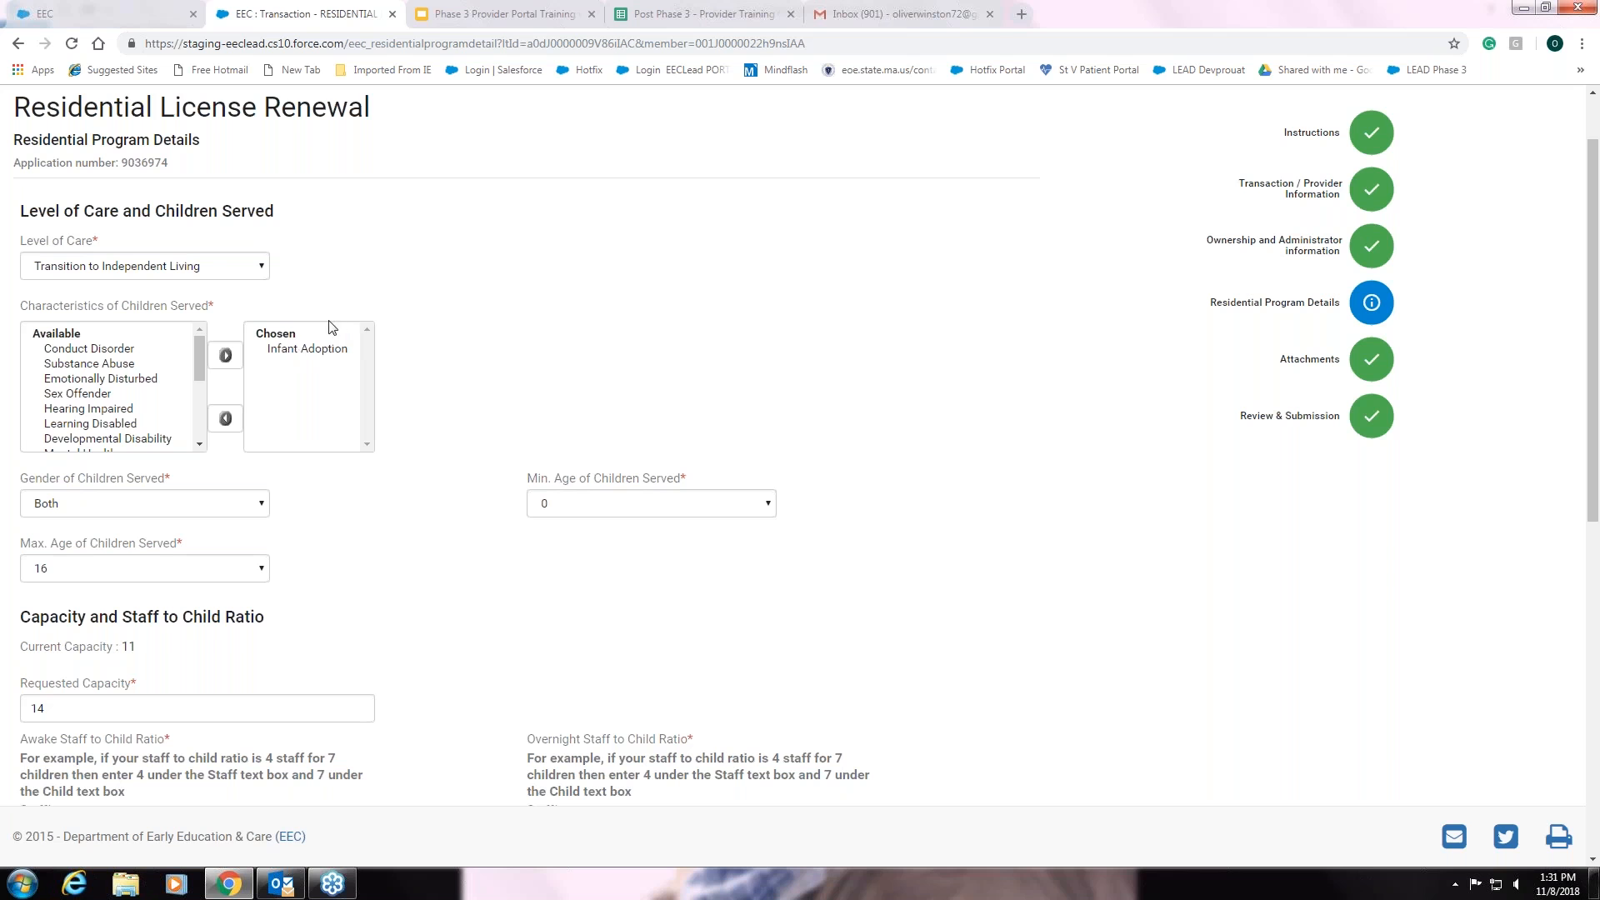
pyautogui.click(263, 269)
pyautogui.click(264, 270)
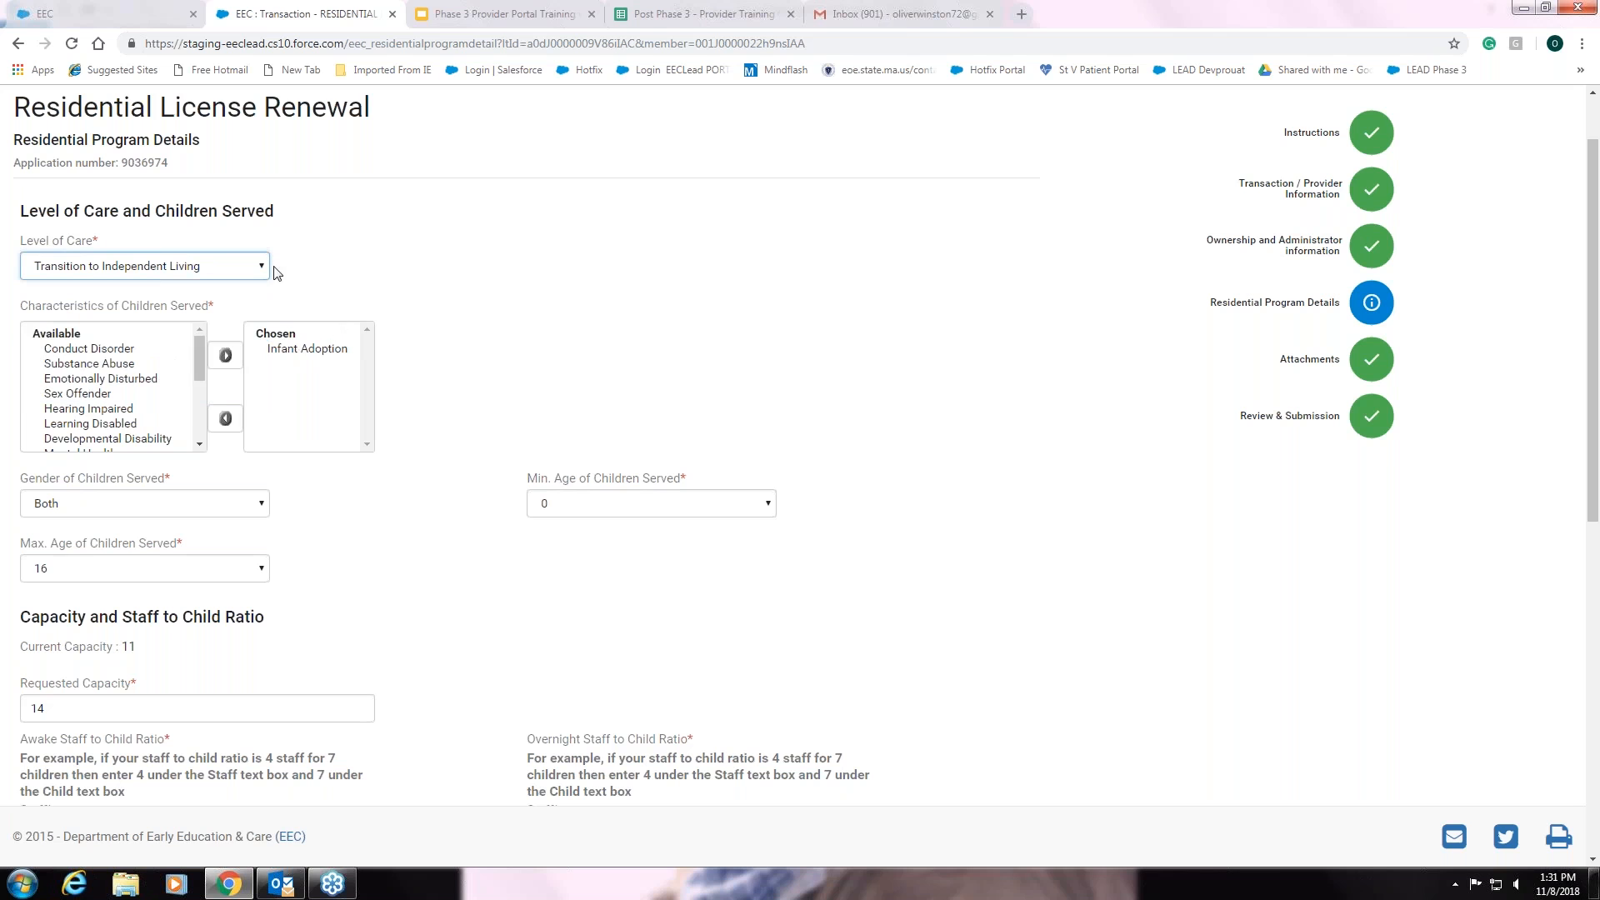
pyautogui.click(84, 394)
pyautogui.click(224, 359)
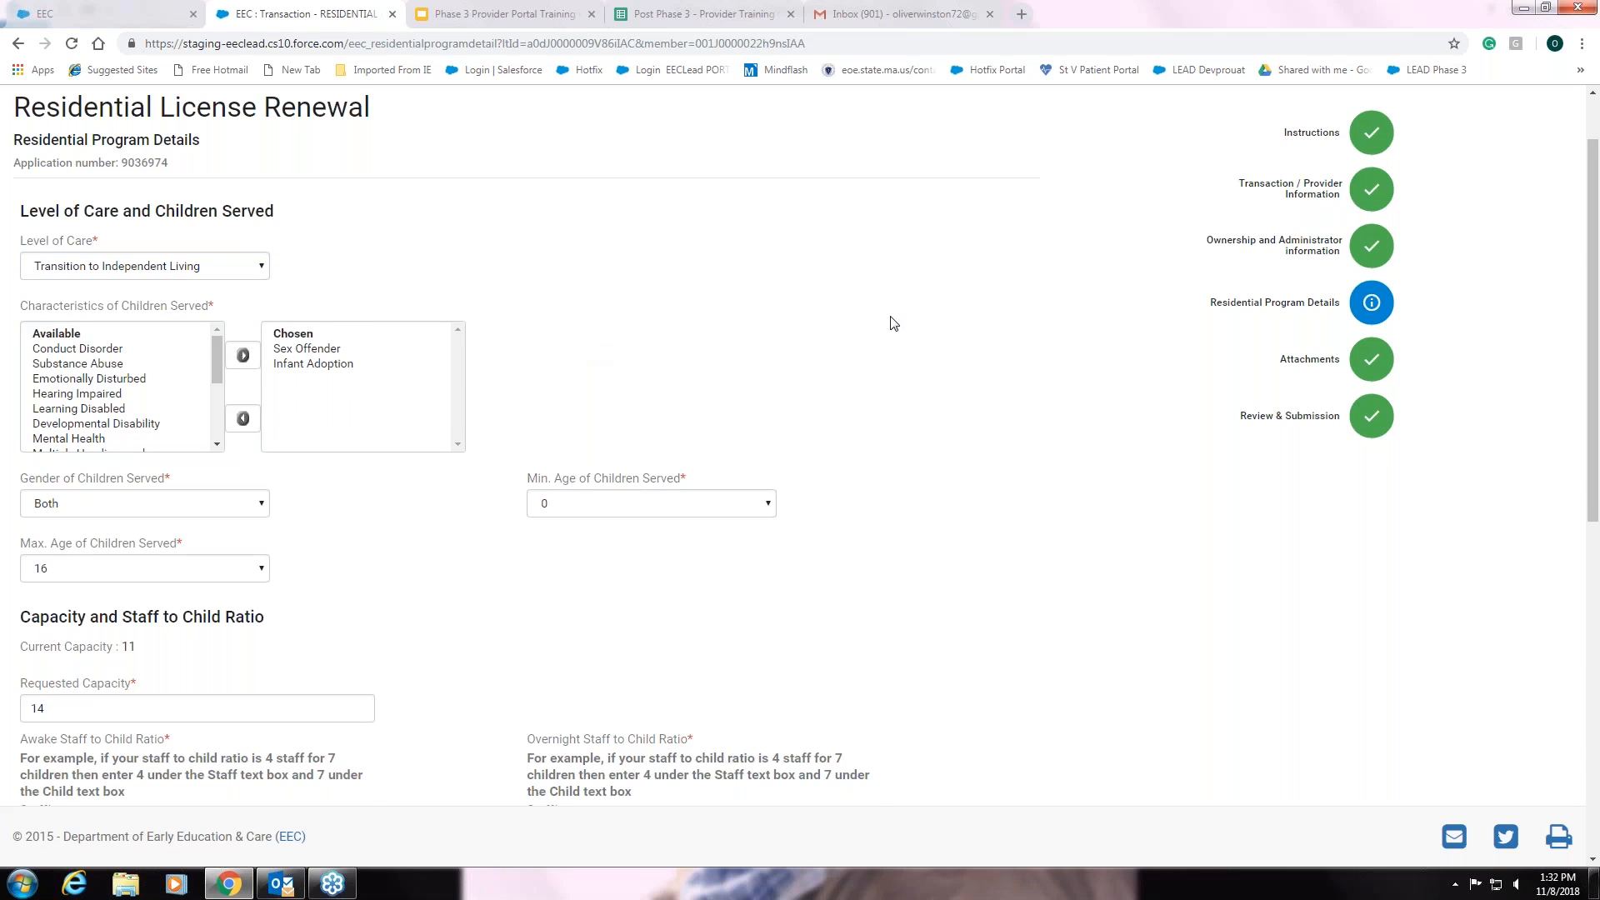
# - Save the Residential Program Details and continue to Attachments
pyautogui.scroll(-1, 888, 323)
pyautogui.scroll(-4, 894, 324)
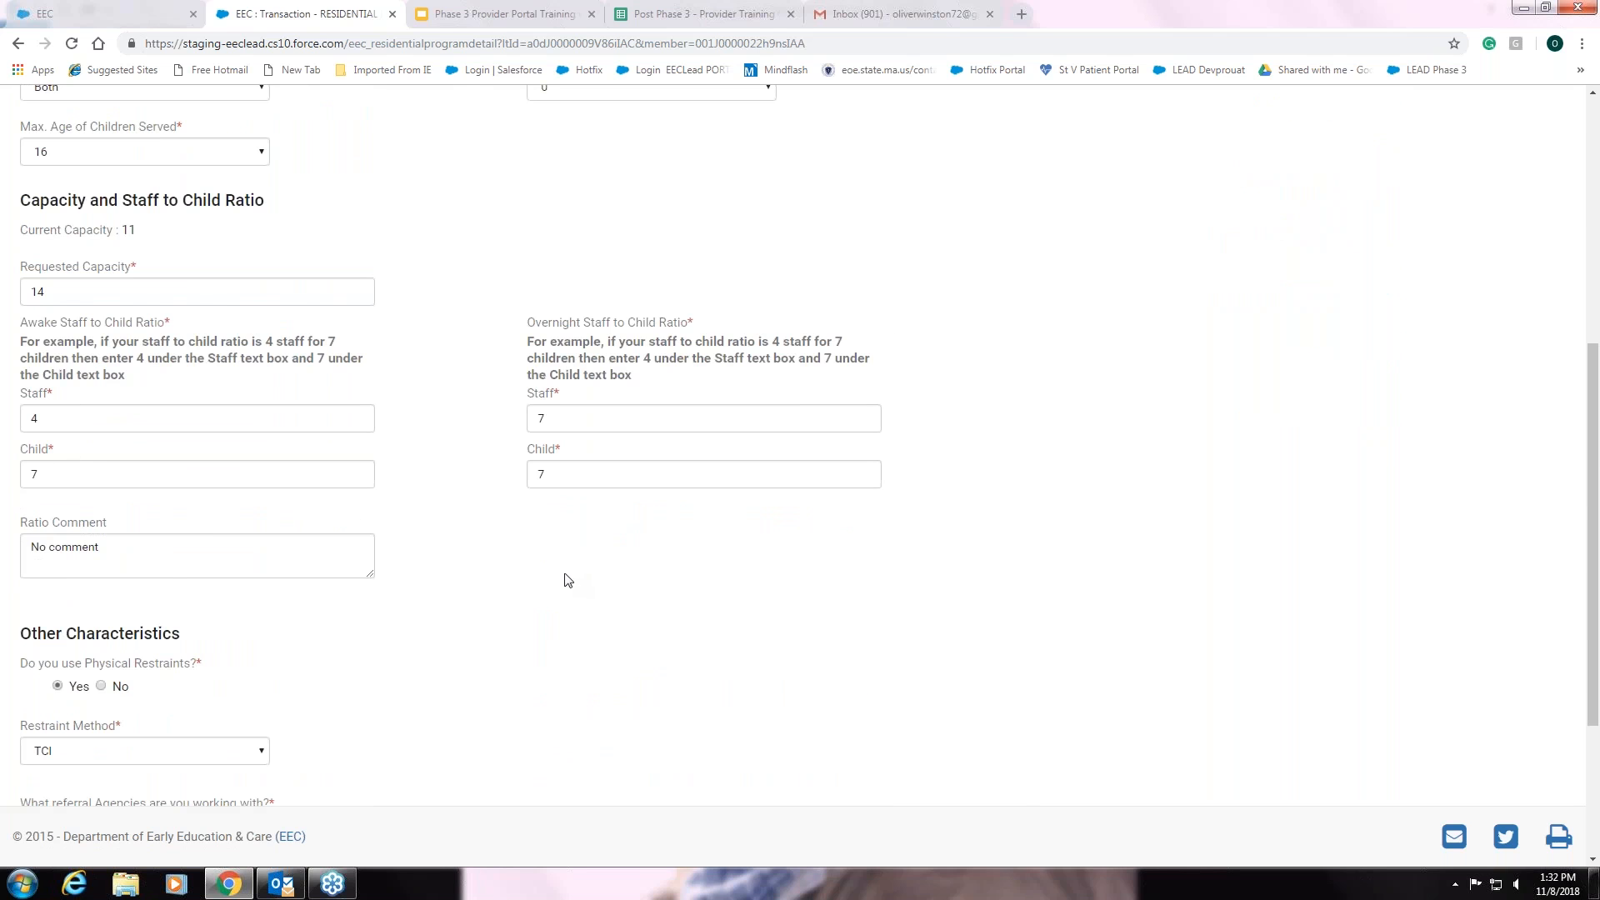
pyautogui.scroll(-2, 562, 576)
pyautogui.scroll(-1, 704, 679)
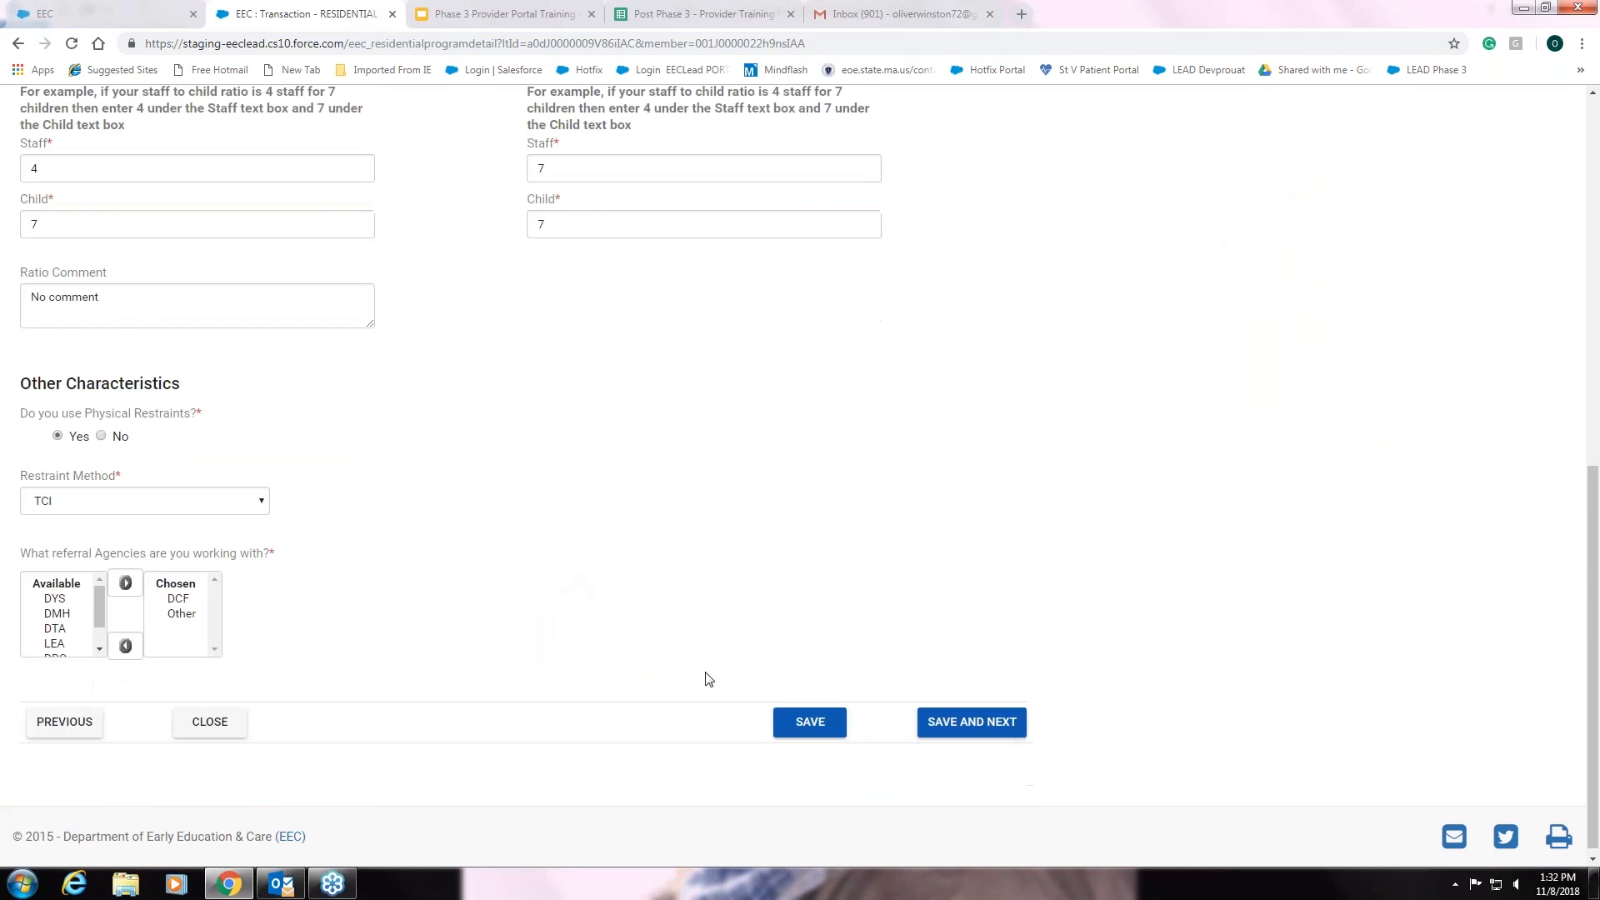
pyautogui.click(975, 728)
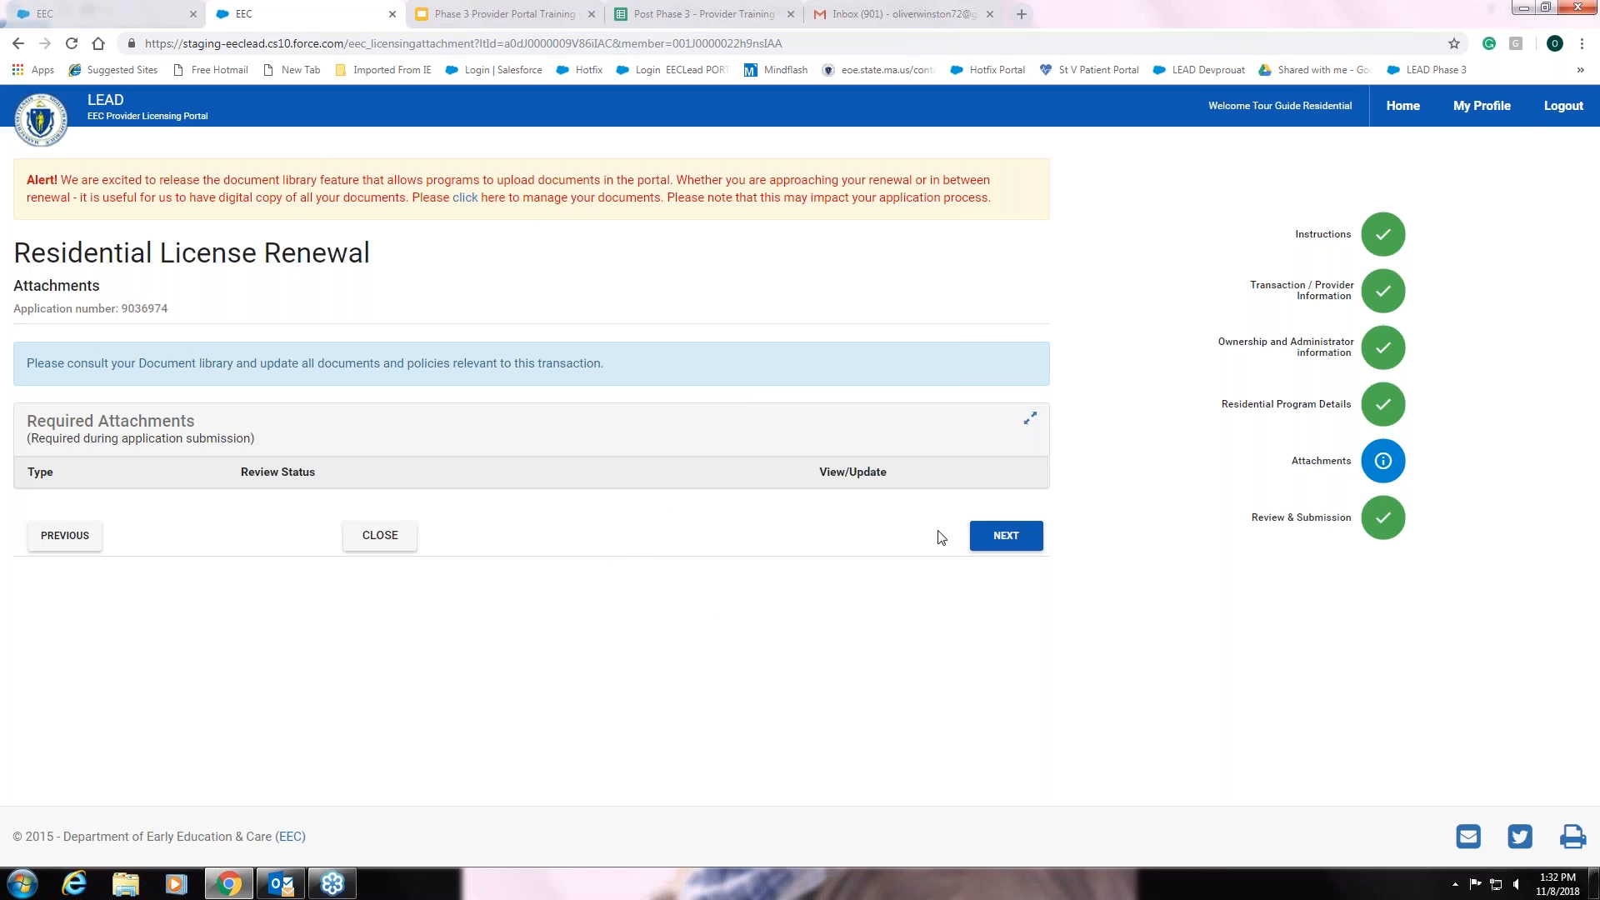
# - Confirm no attachments are required and continue to Summary and Submission
pyautogui.click(1006, 539)
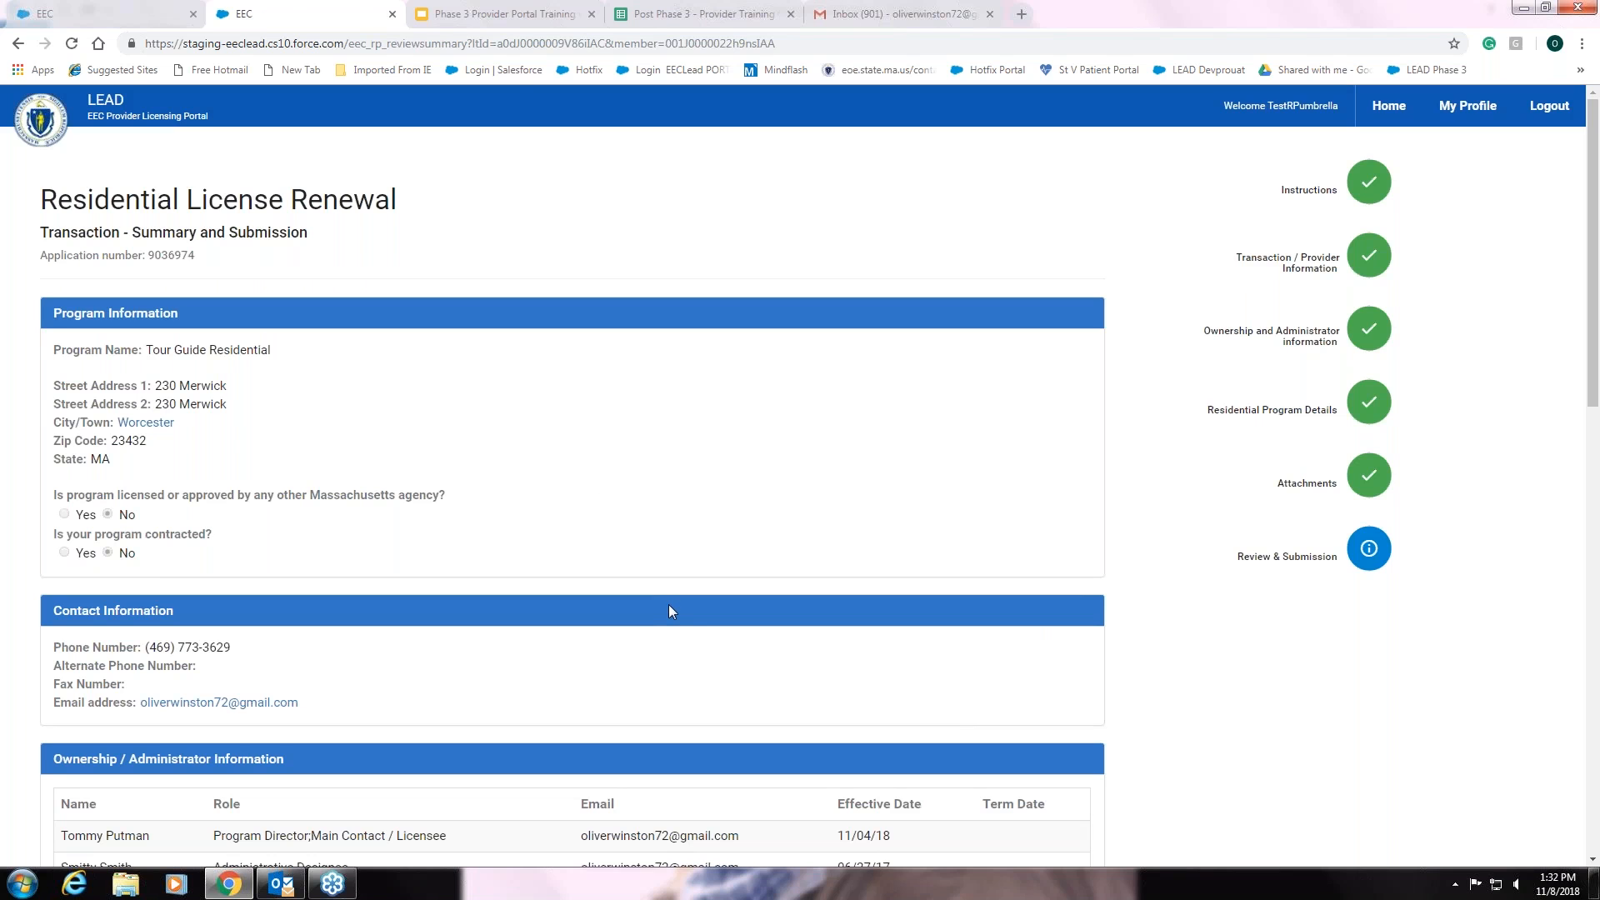
# - Review the renewal summary (capacity 11 to 14, no attachments) down to Terms and Conditions
pyautogui.scroll(-2, 669, 606)
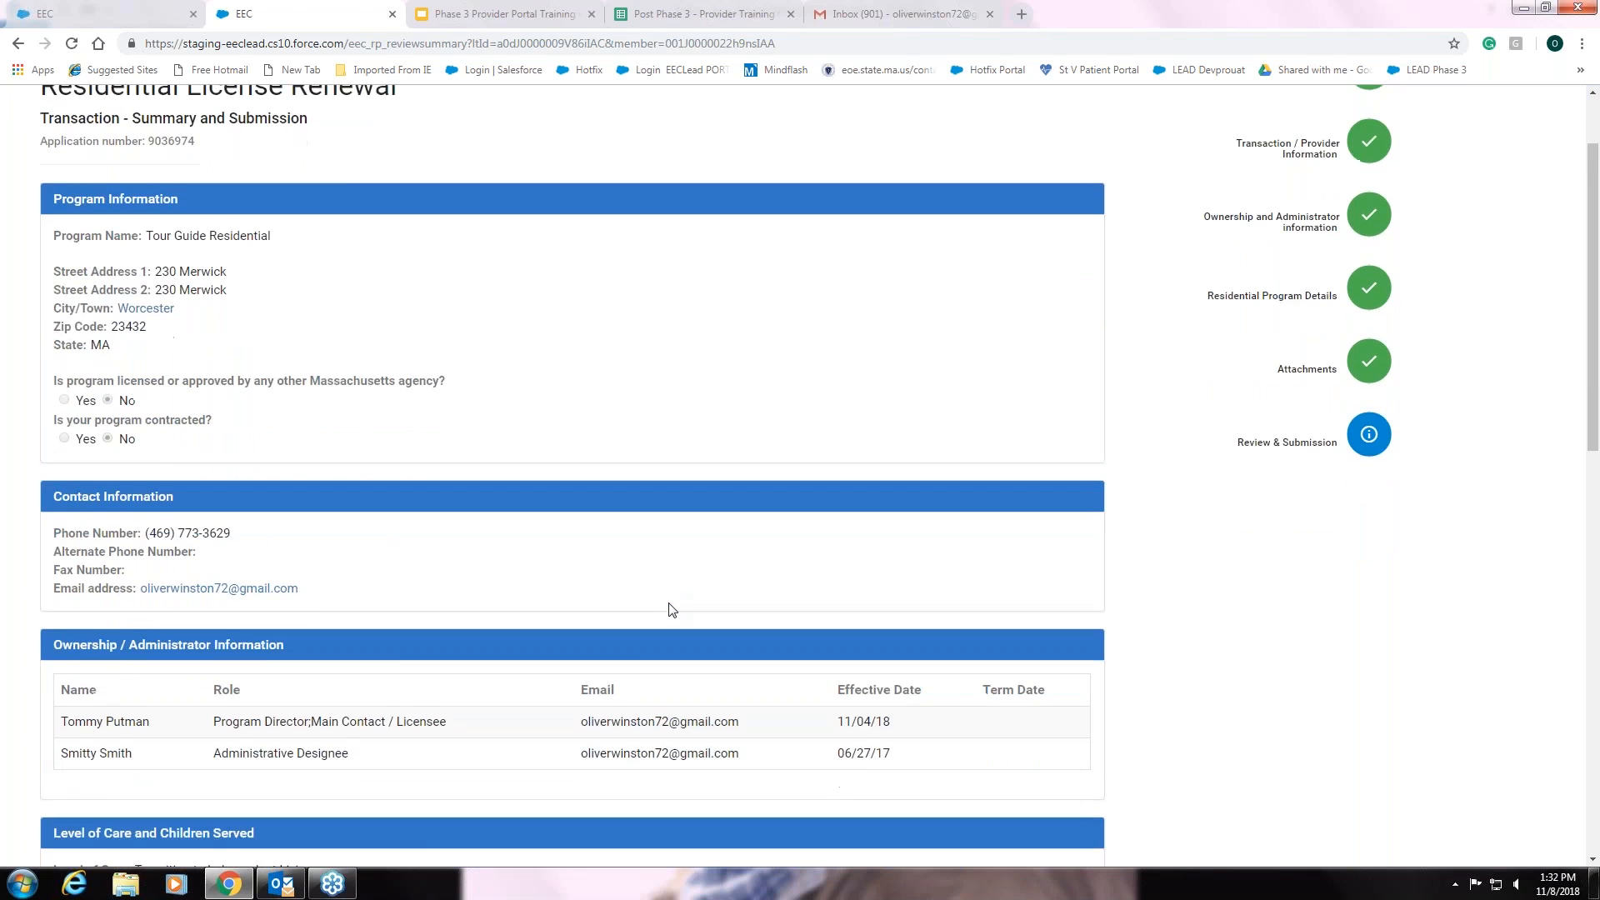
pyautogui.scroll(-3, 669, 608)
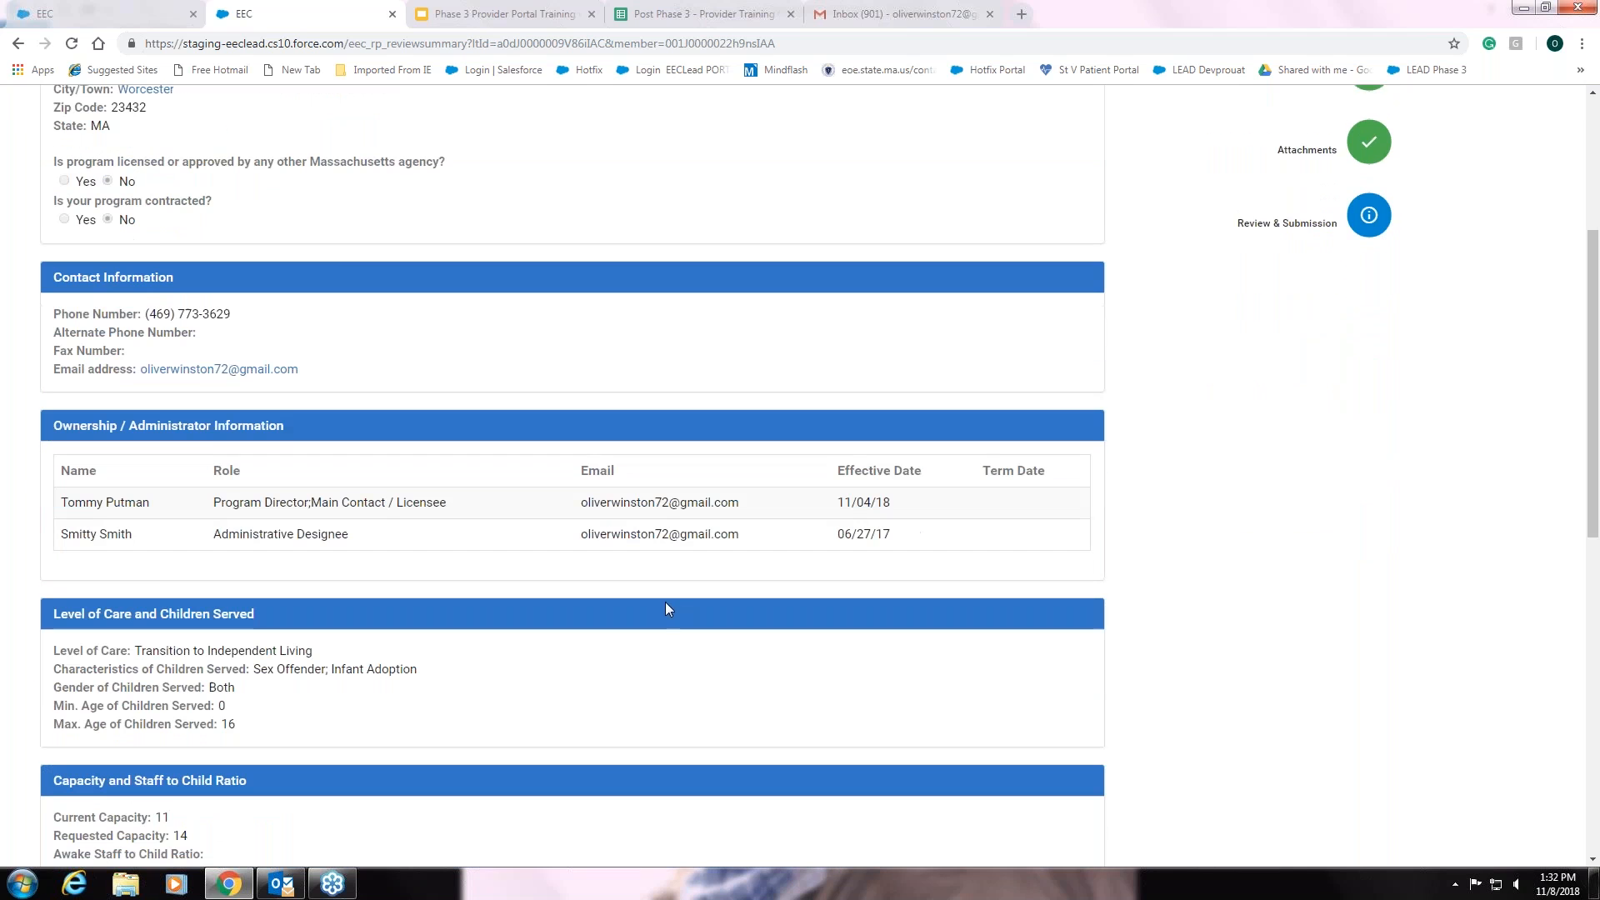
pyautogui.scroll(-1, 662, 601)
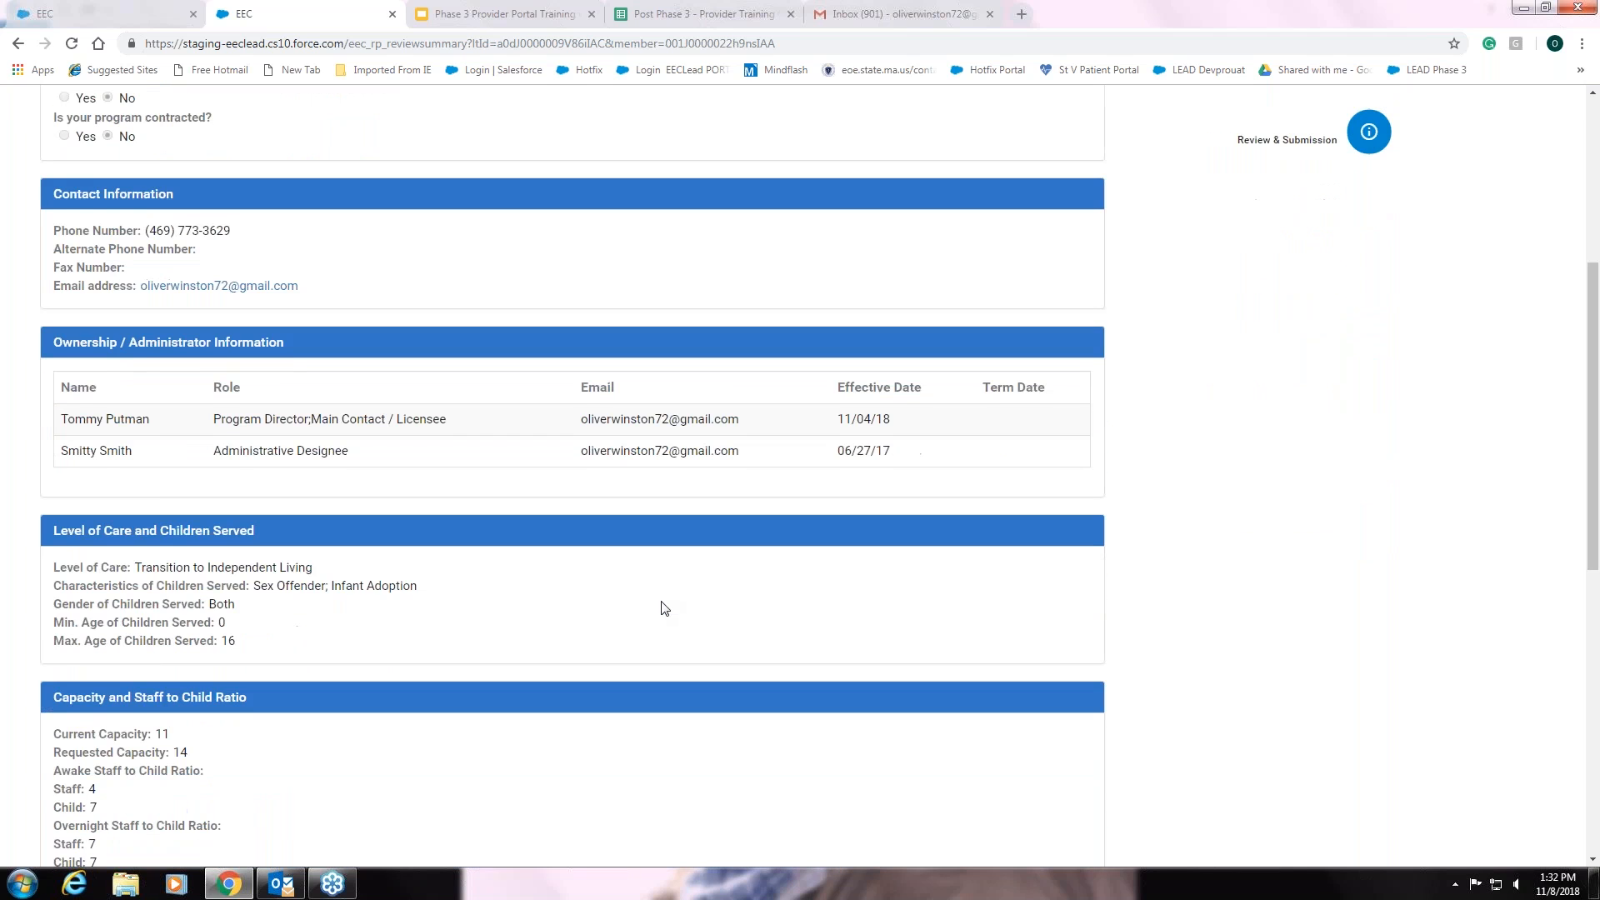
pyautogui.scroll(-1, 664, 607)
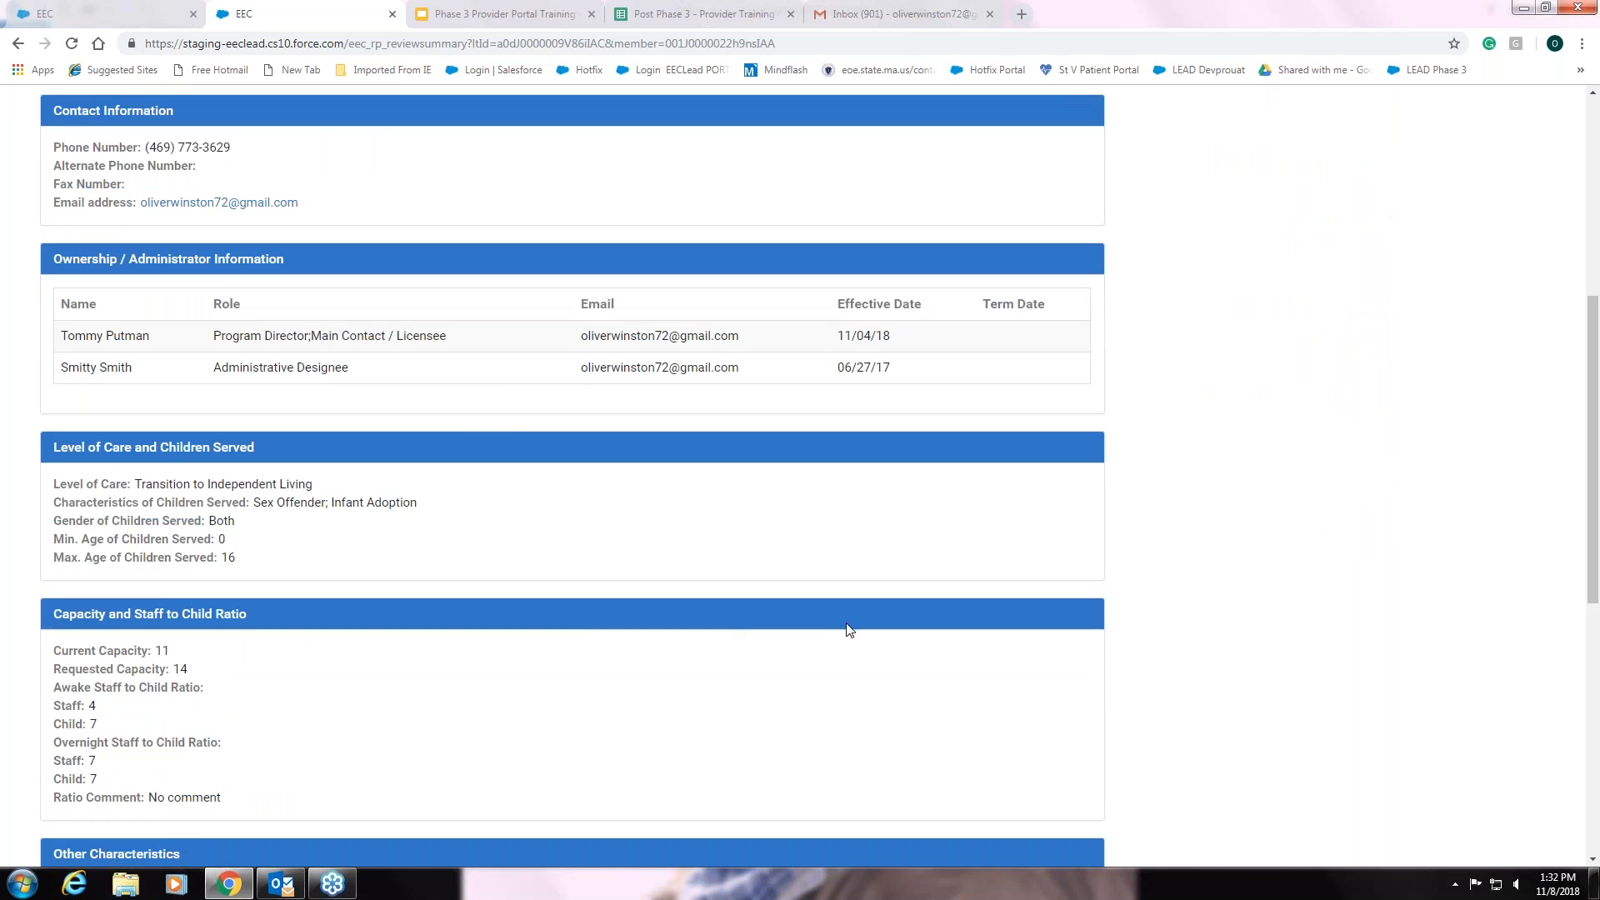
pyautogui.scroll(2, 846, 630)
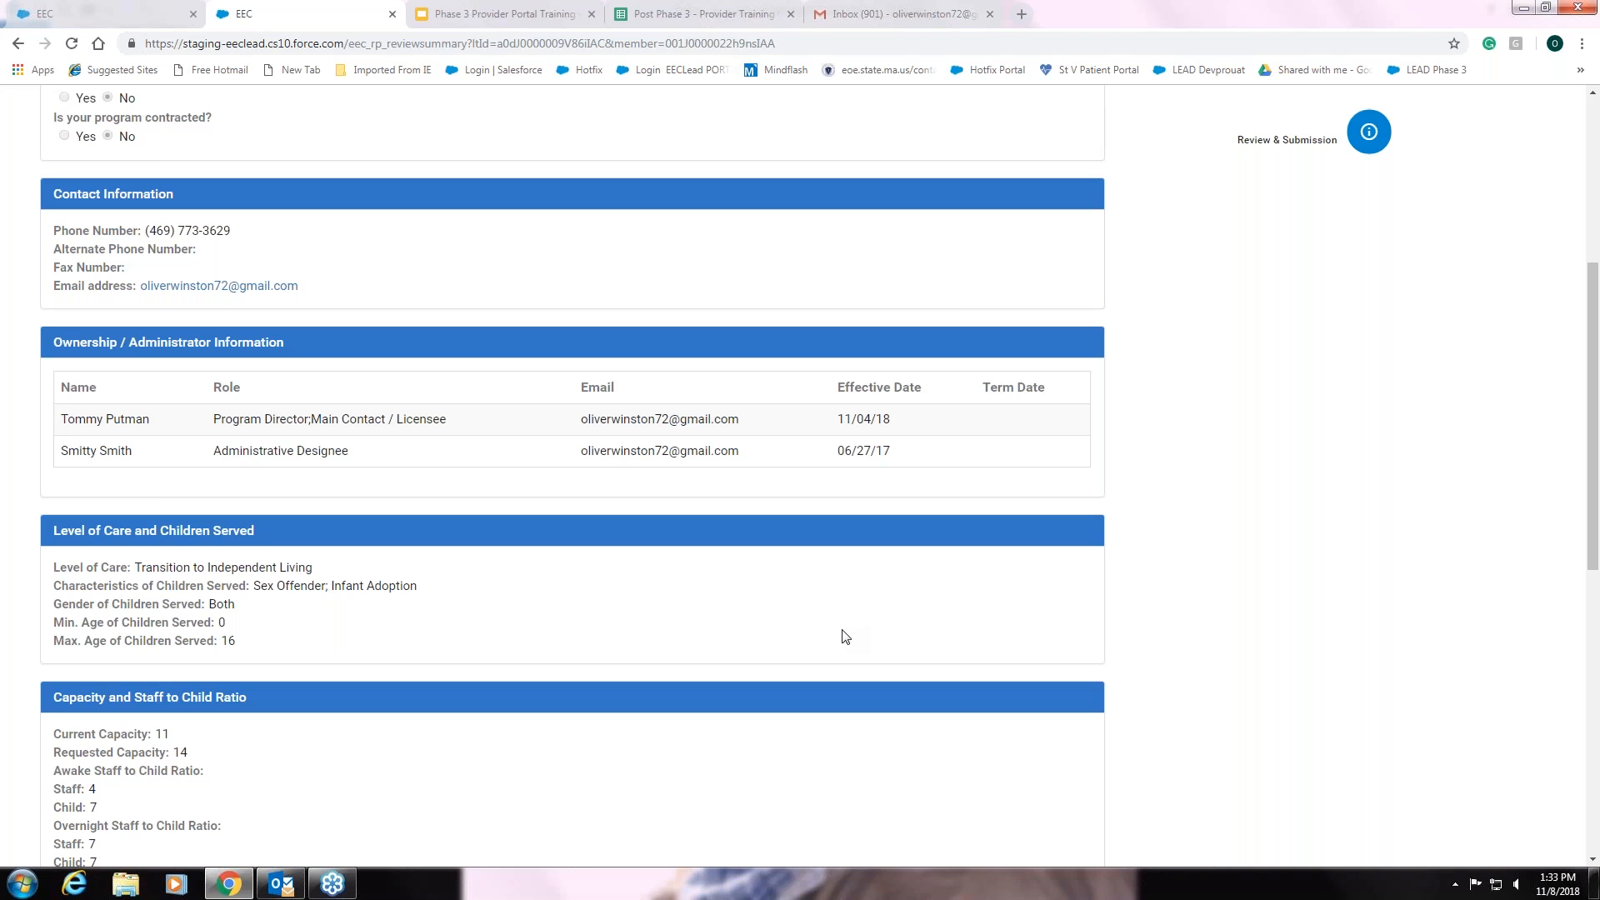
pyautogui.scroll(1, 845, 636)
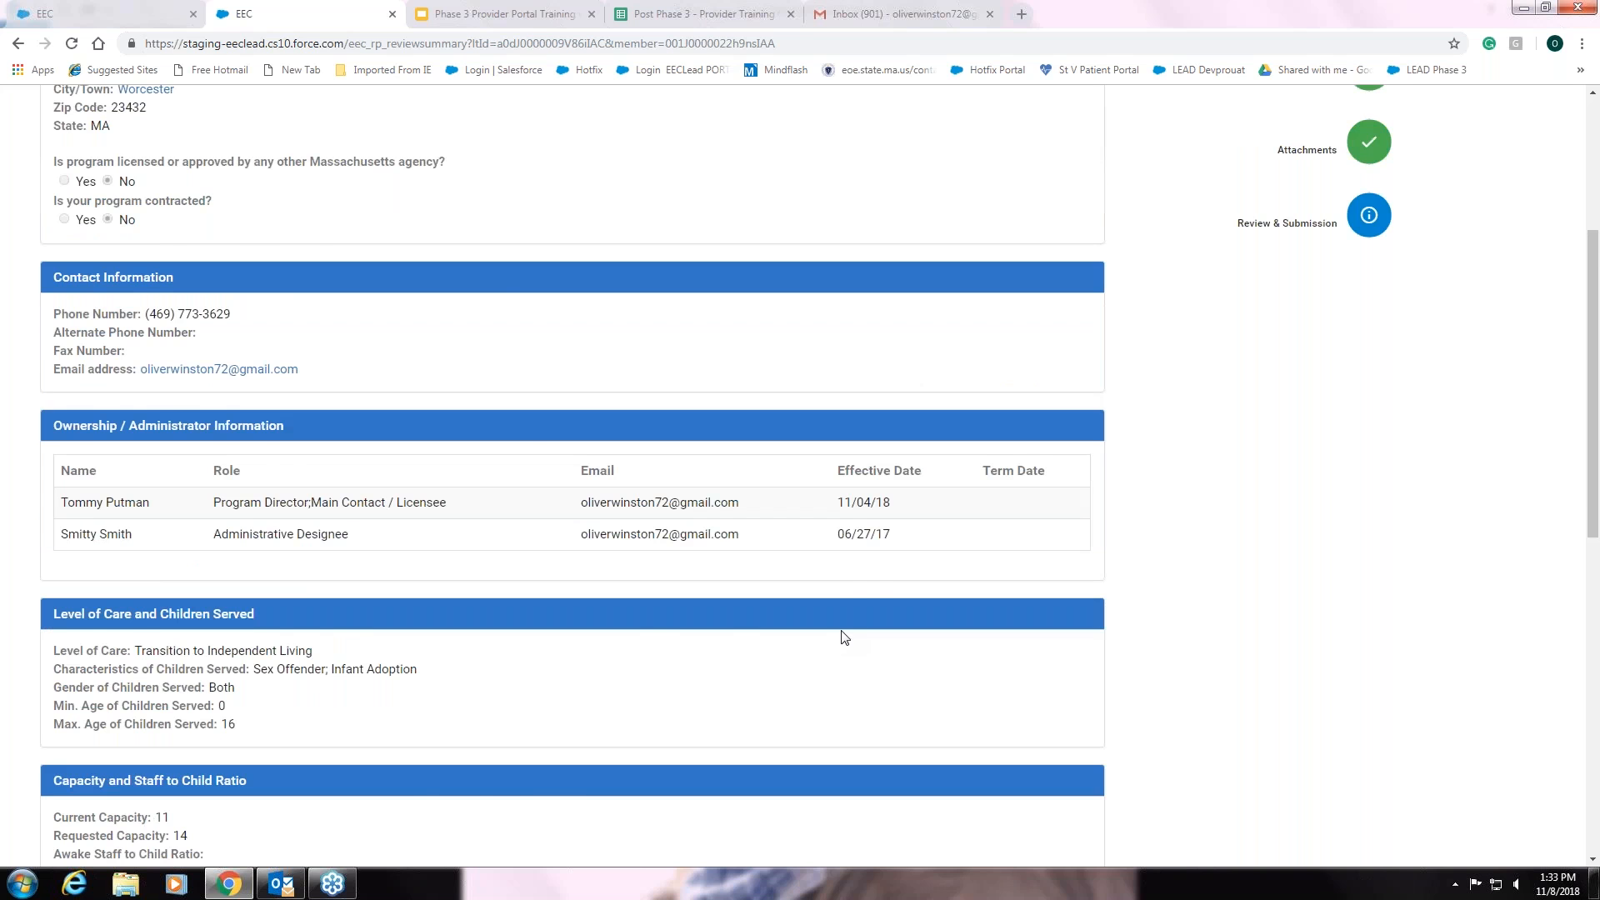
pyautogui.scroll(1, 843, 638)
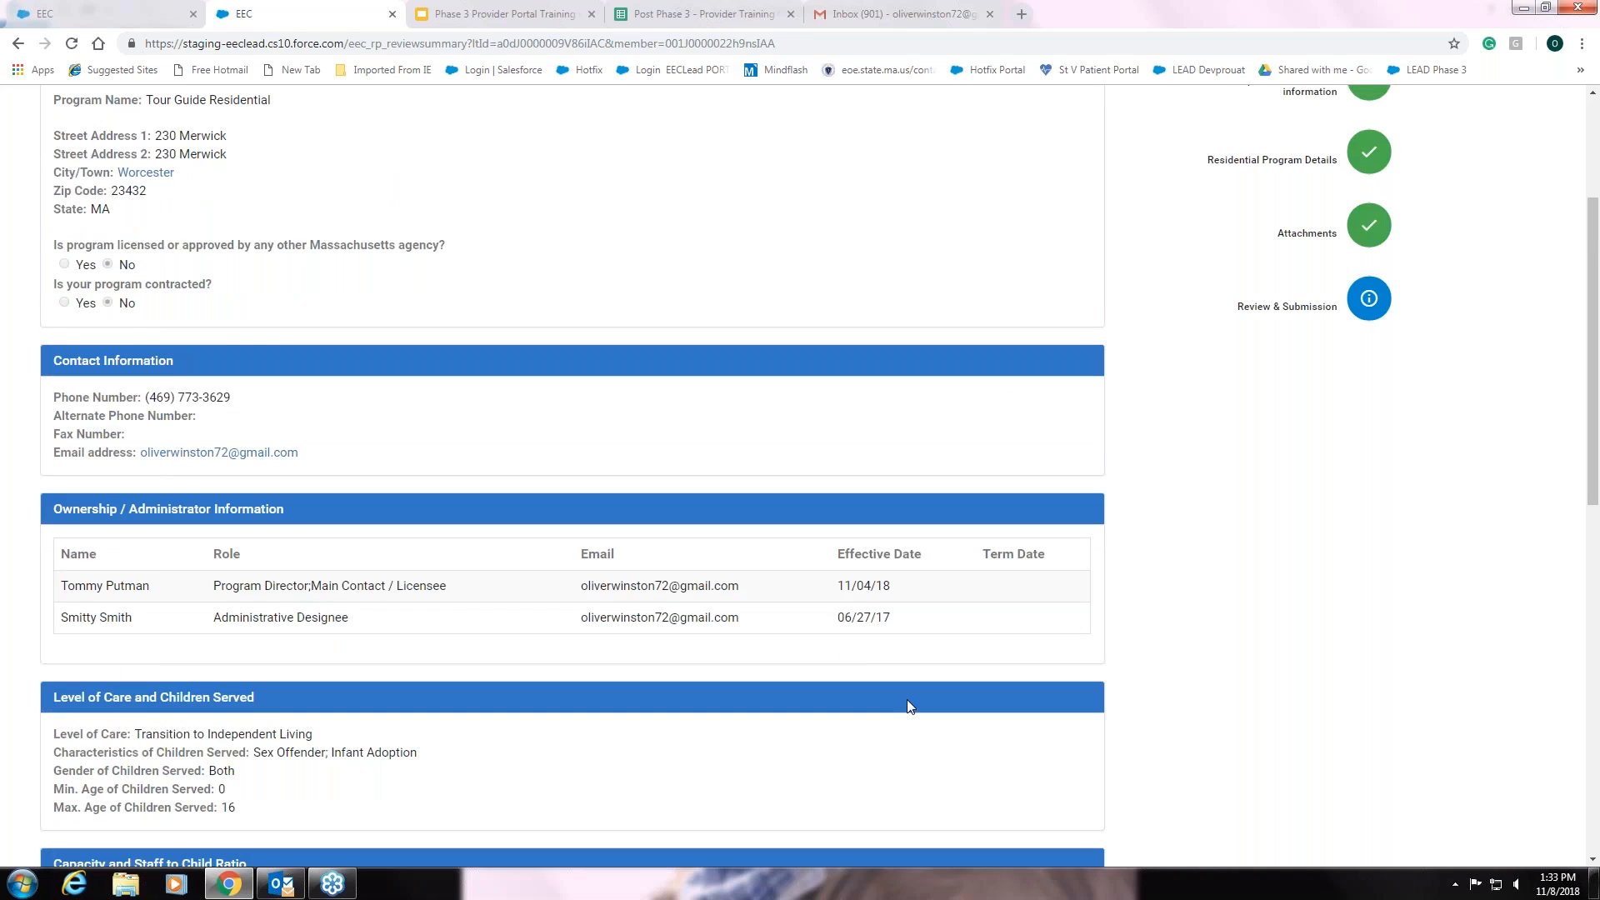
pyautogui.scroll(-1, 909, 706)
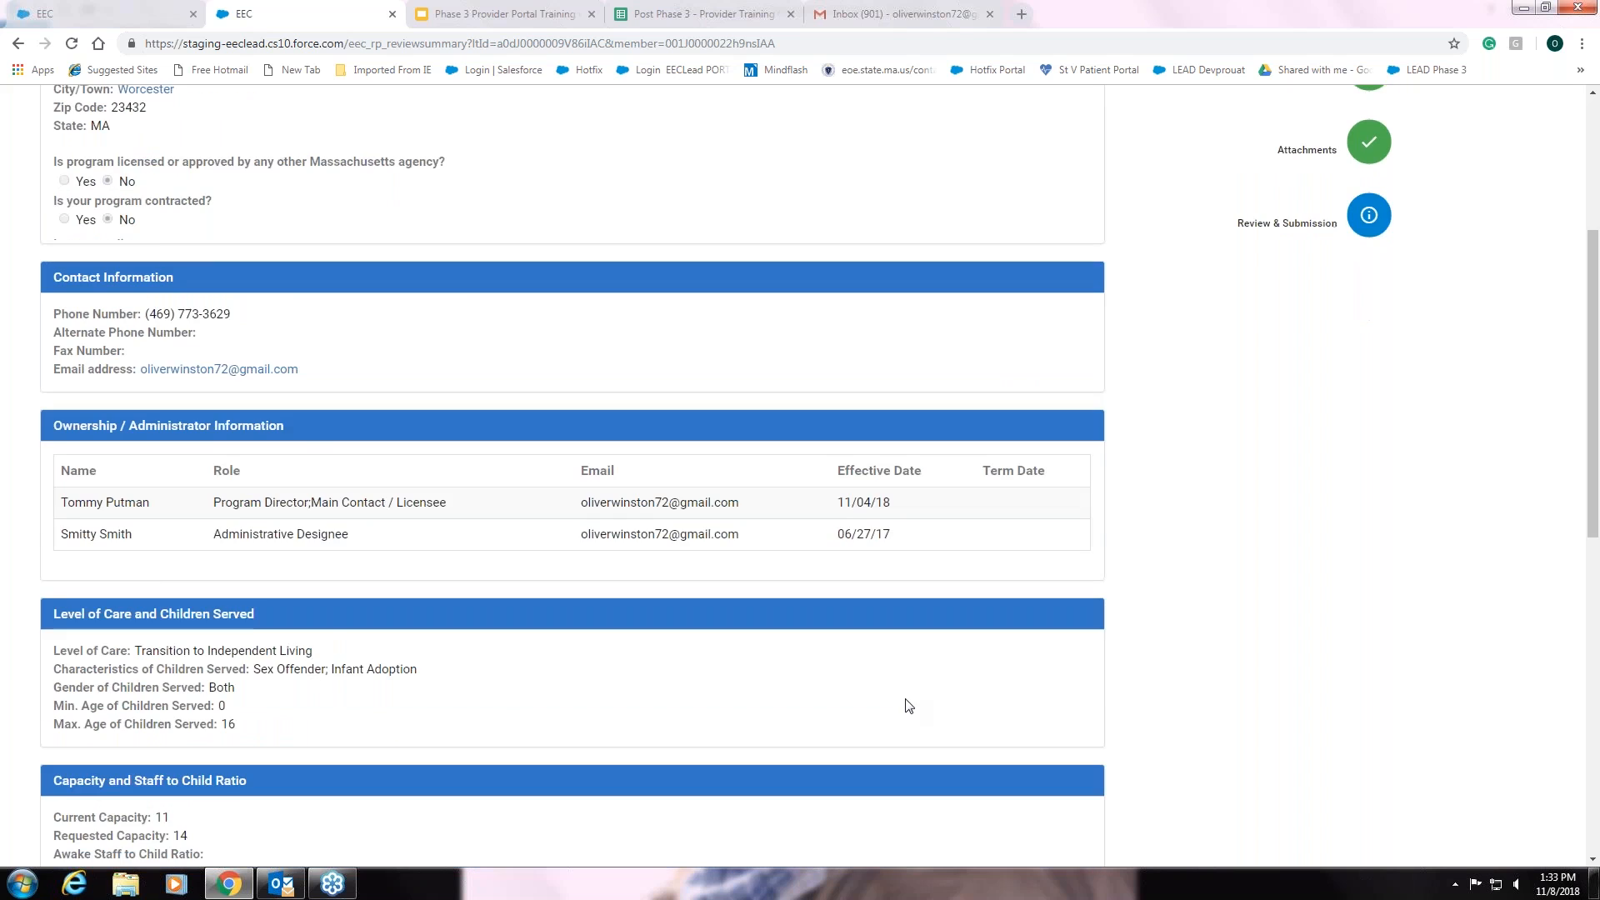
pyautogui.scroll(-1, 900, 700)
pyautogui.scroll(4, 1321, 254)
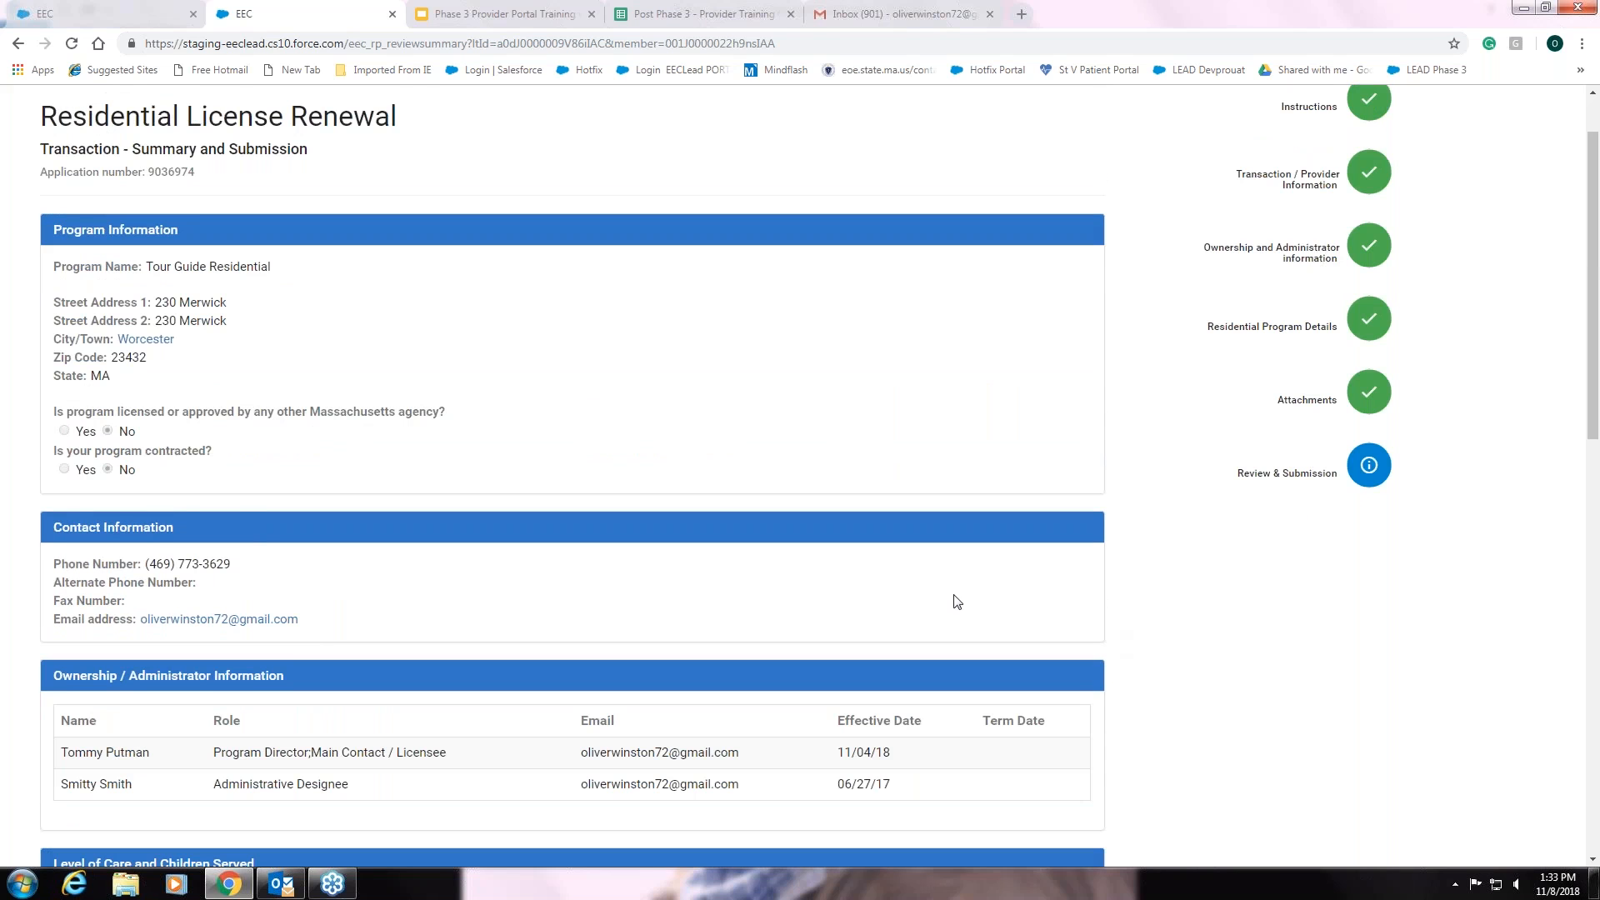
pyautogui.scroll(-6, 953, 599)
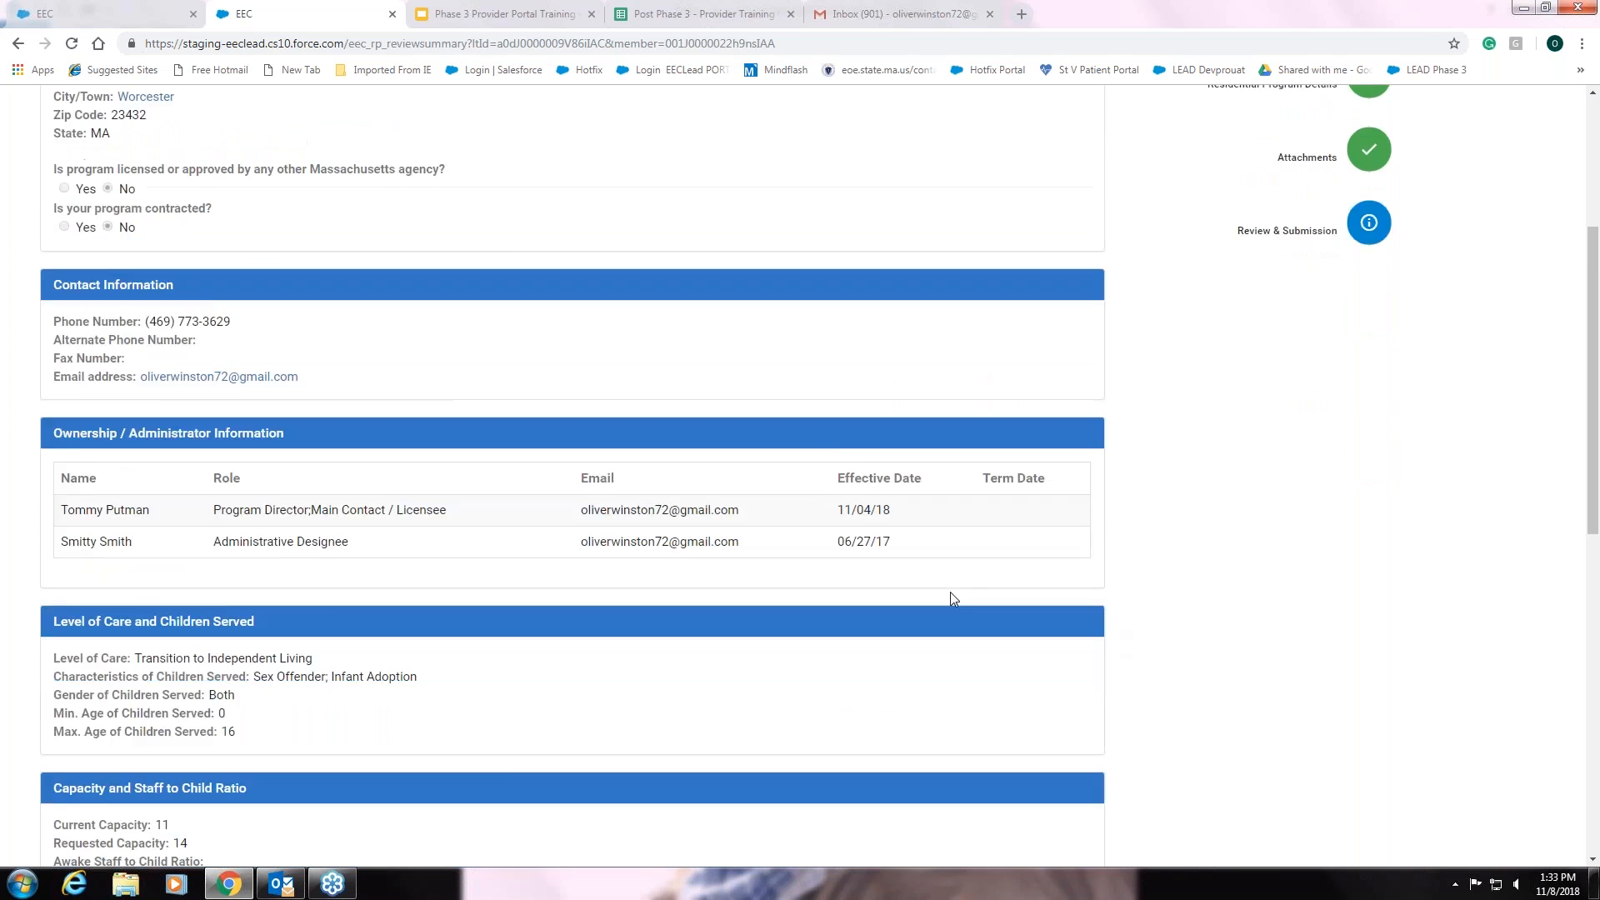
pyautogui.scroll(-5, 954, 591)
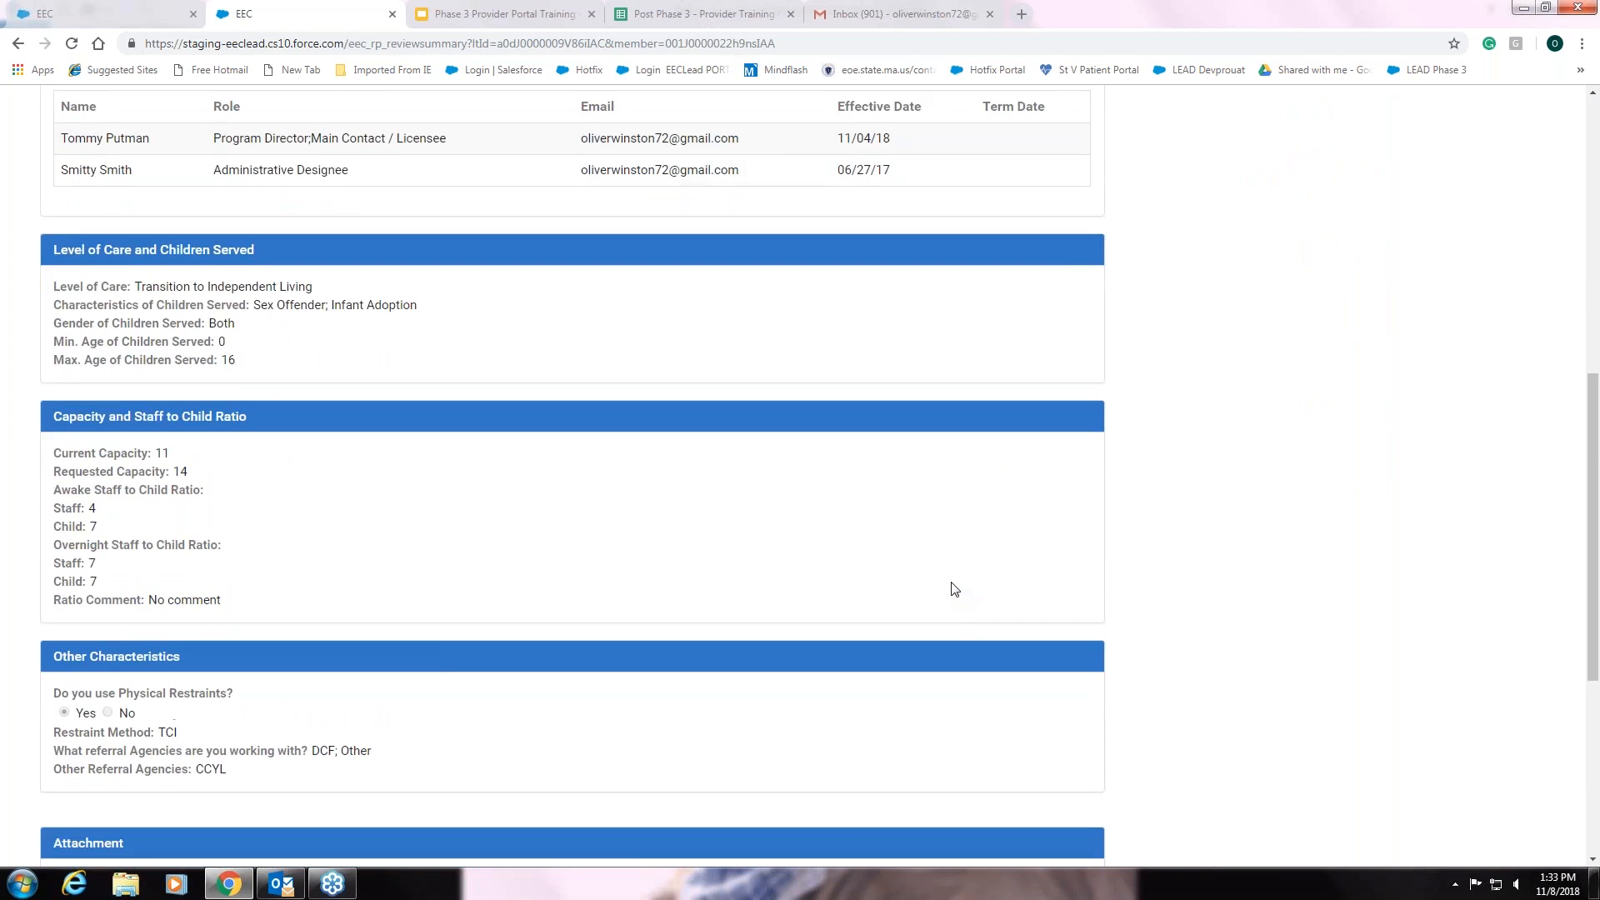
pyautogui.scroll(-2, 954, 590)
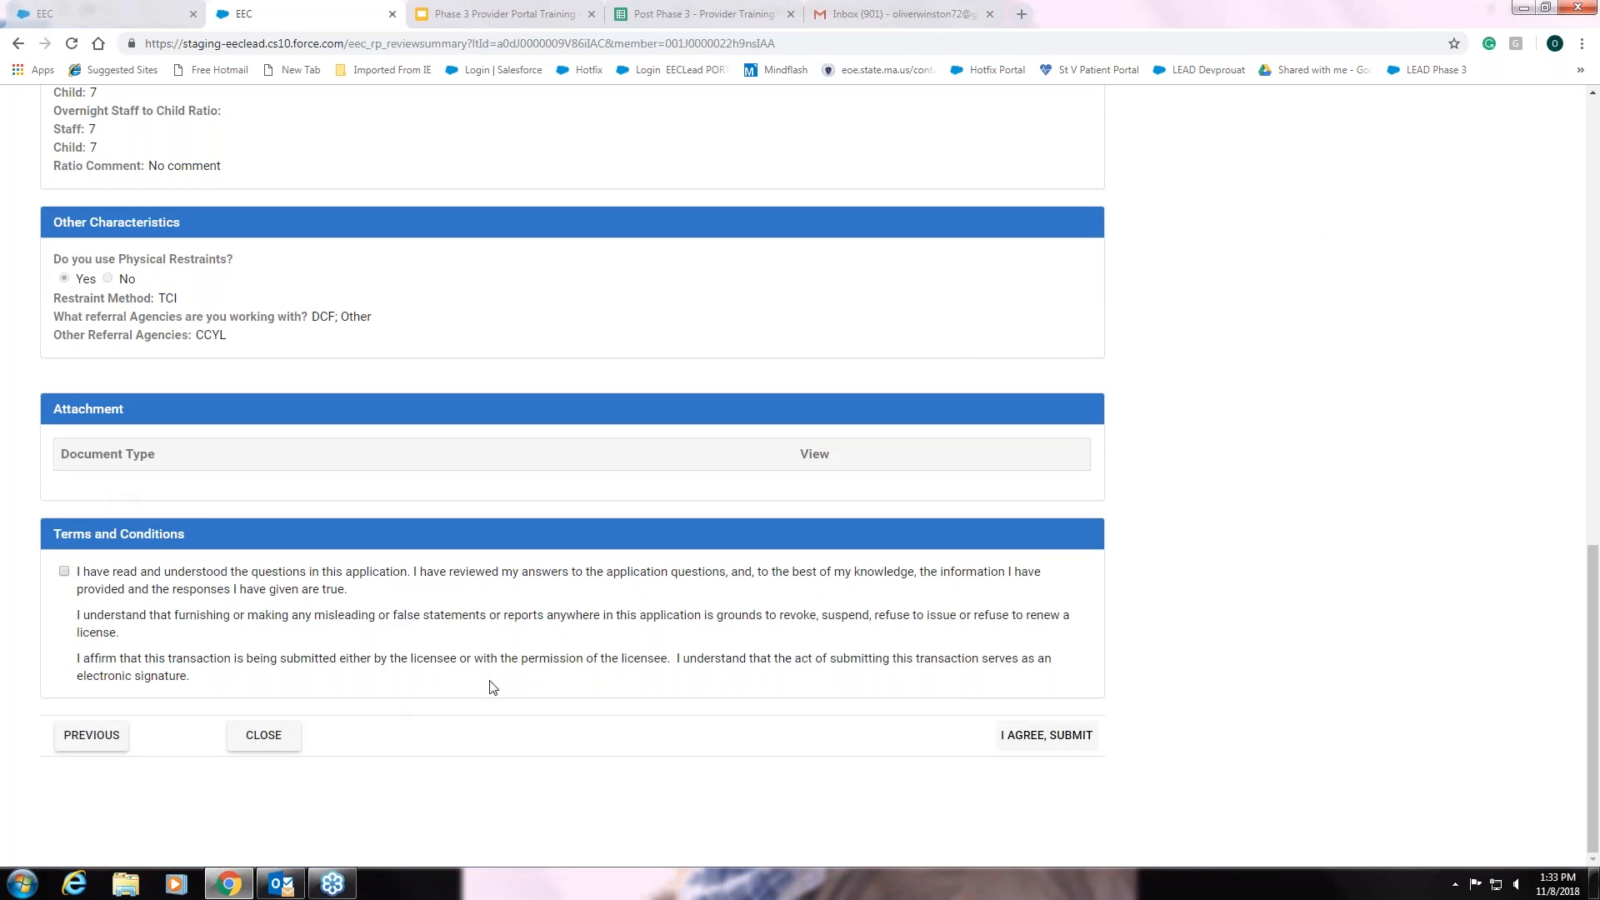
# - Accept the Terms and Conditions, submit the renewal, and close the Success dialog
pyautogui.click(64, 571)
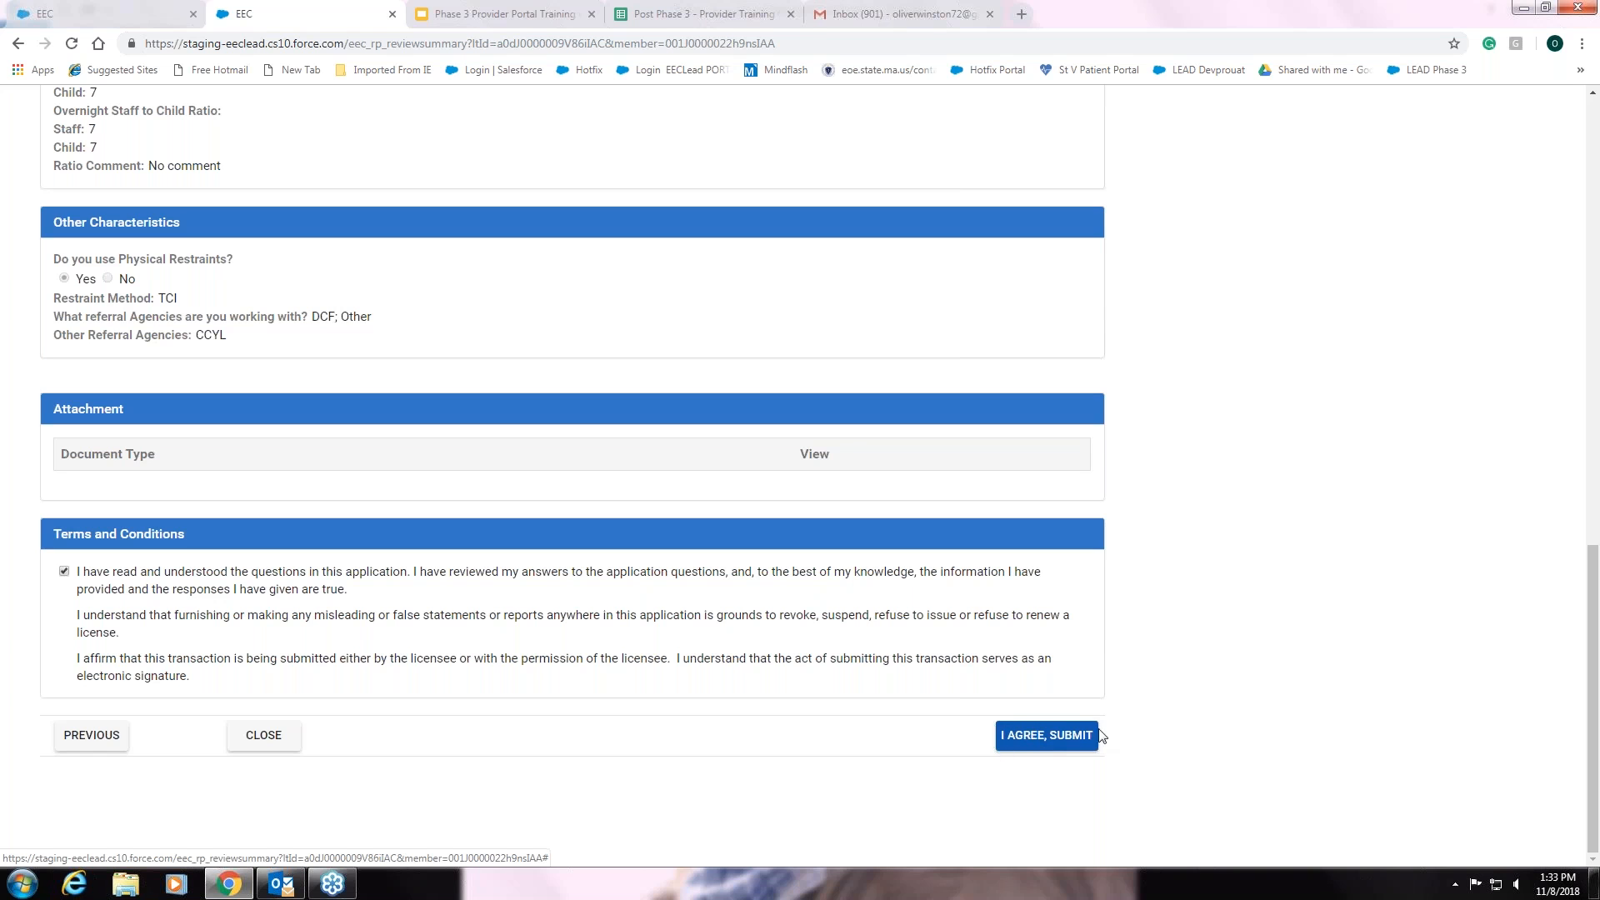
pyautogui.click(1055, 737)
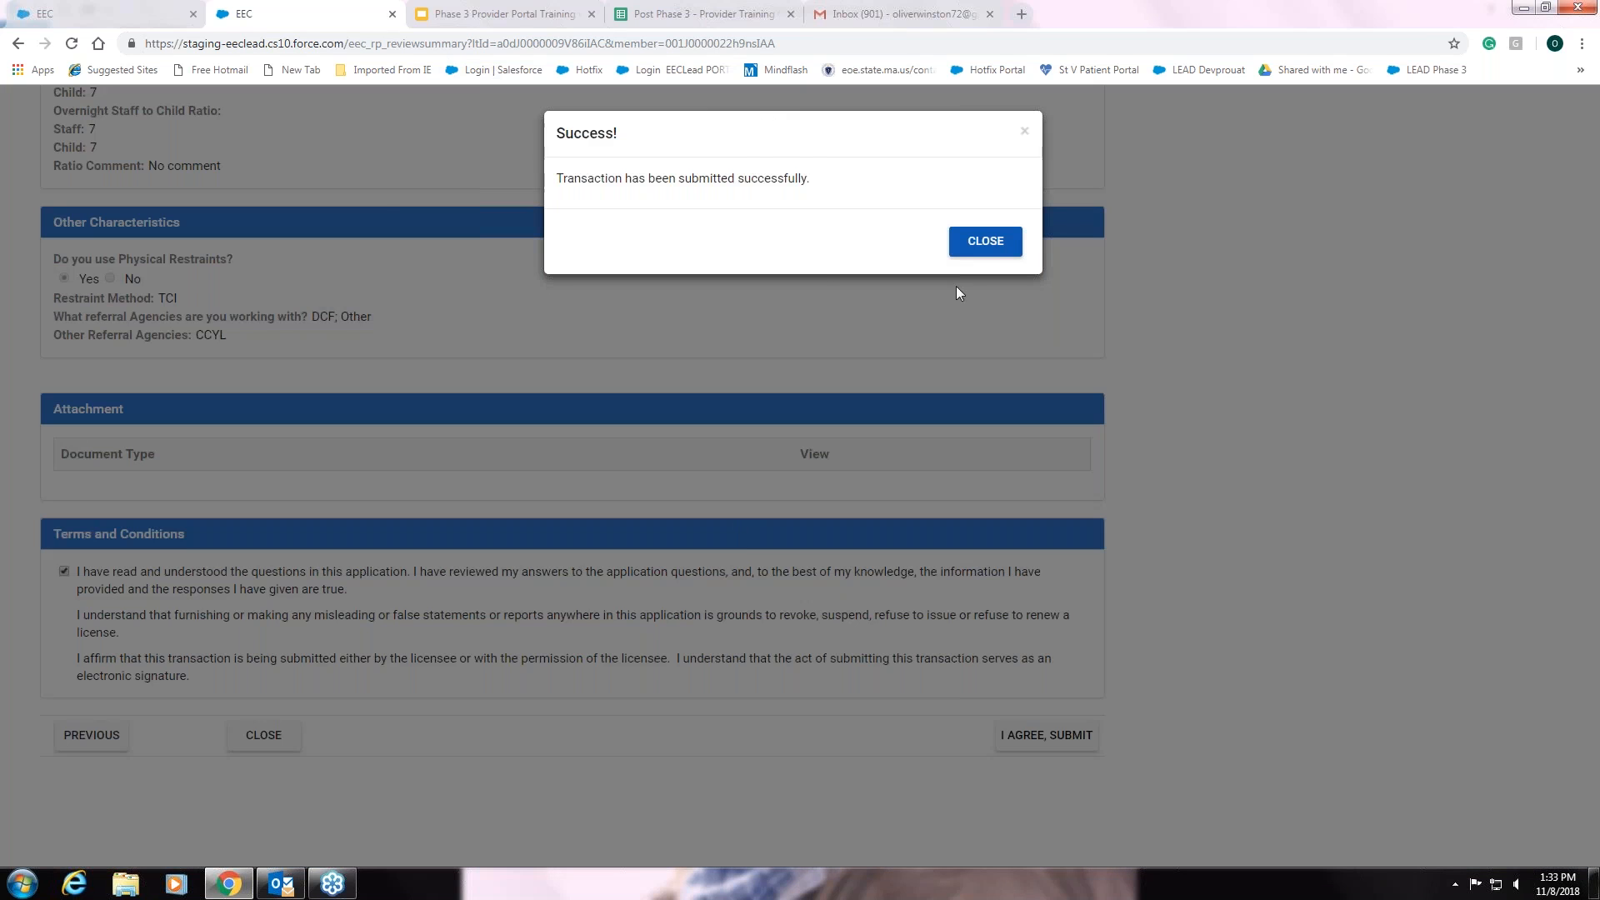
pyautogui.click(989, 245)
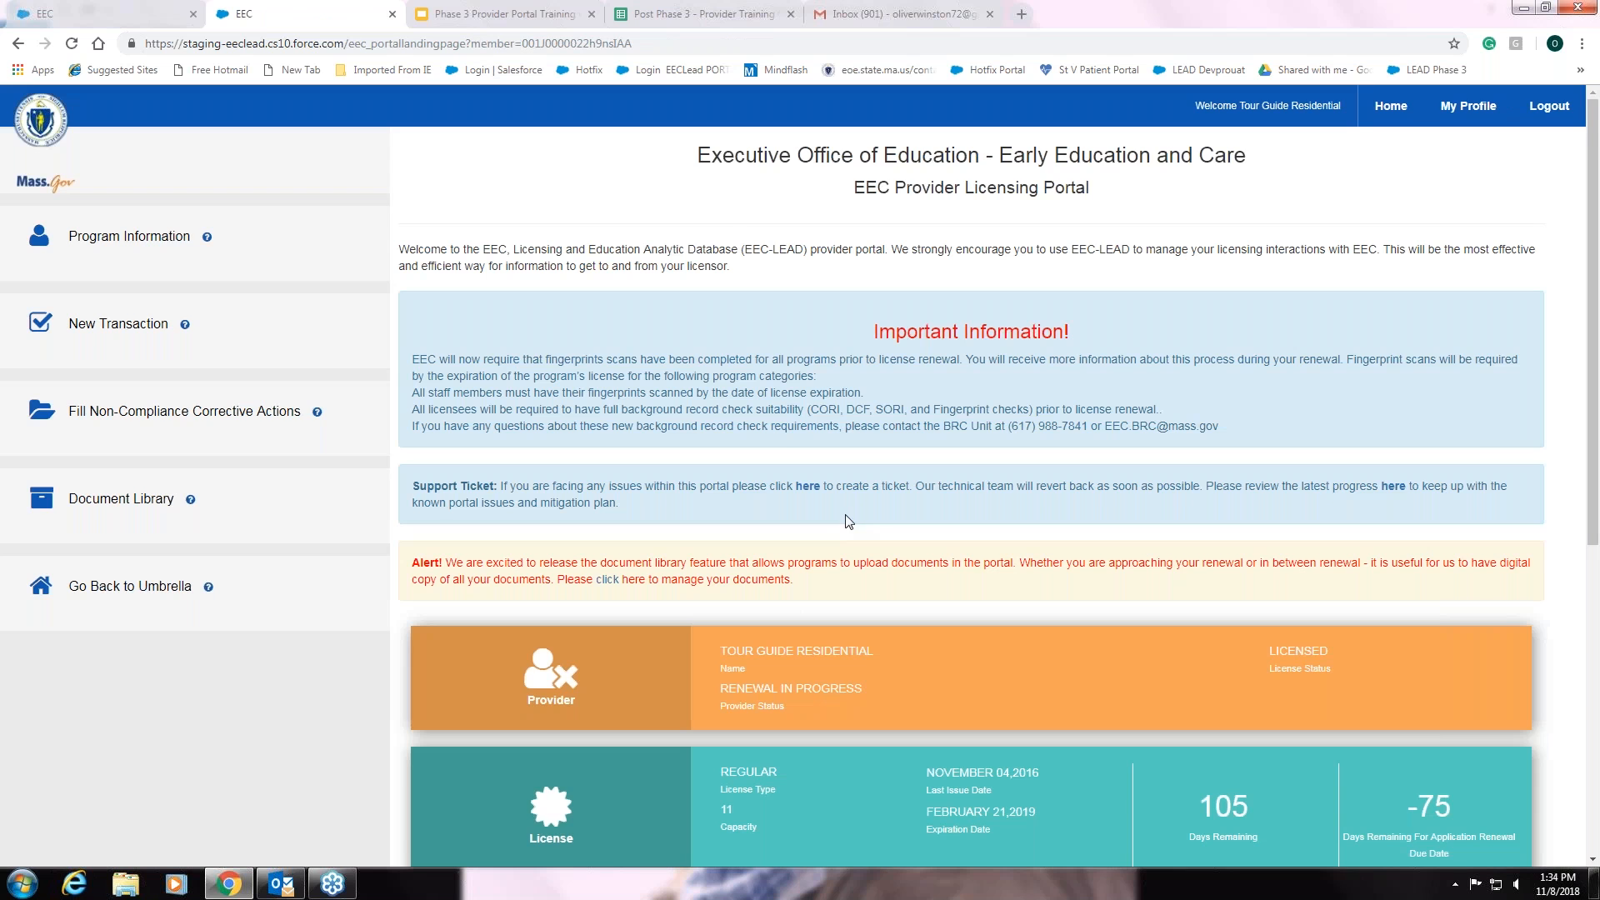
# - Show the In Progress Submitted transactions, listing the Residential License Renewal dated 11/08/2018
pyautogui.scroll(-3, 849, 522)
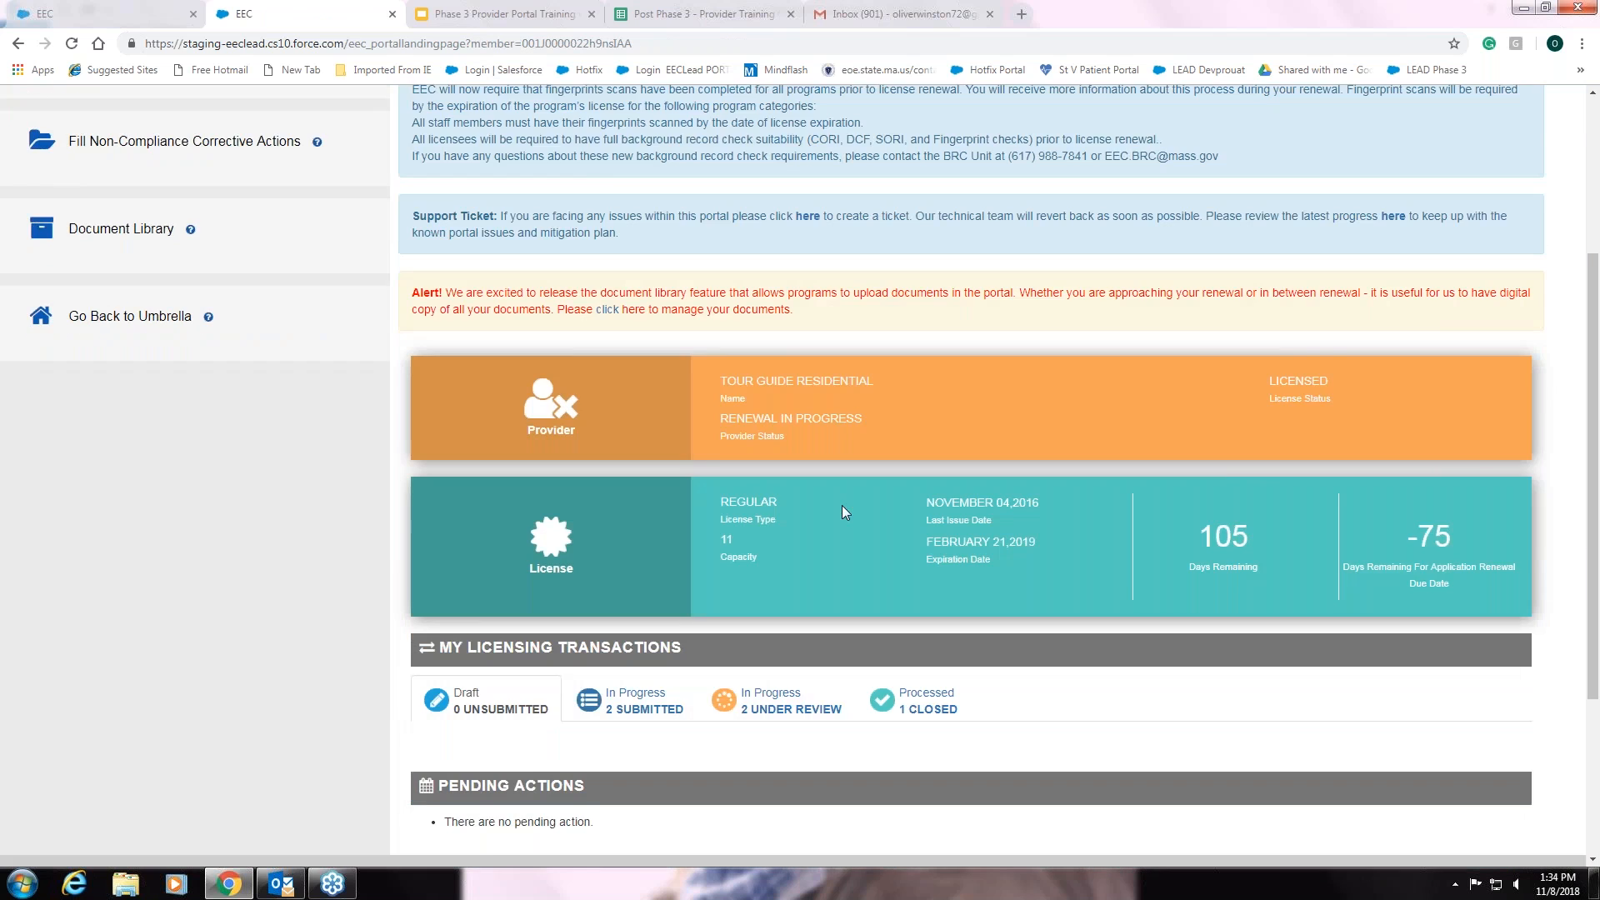
pyautogui.scroll(-1, 841, 506)
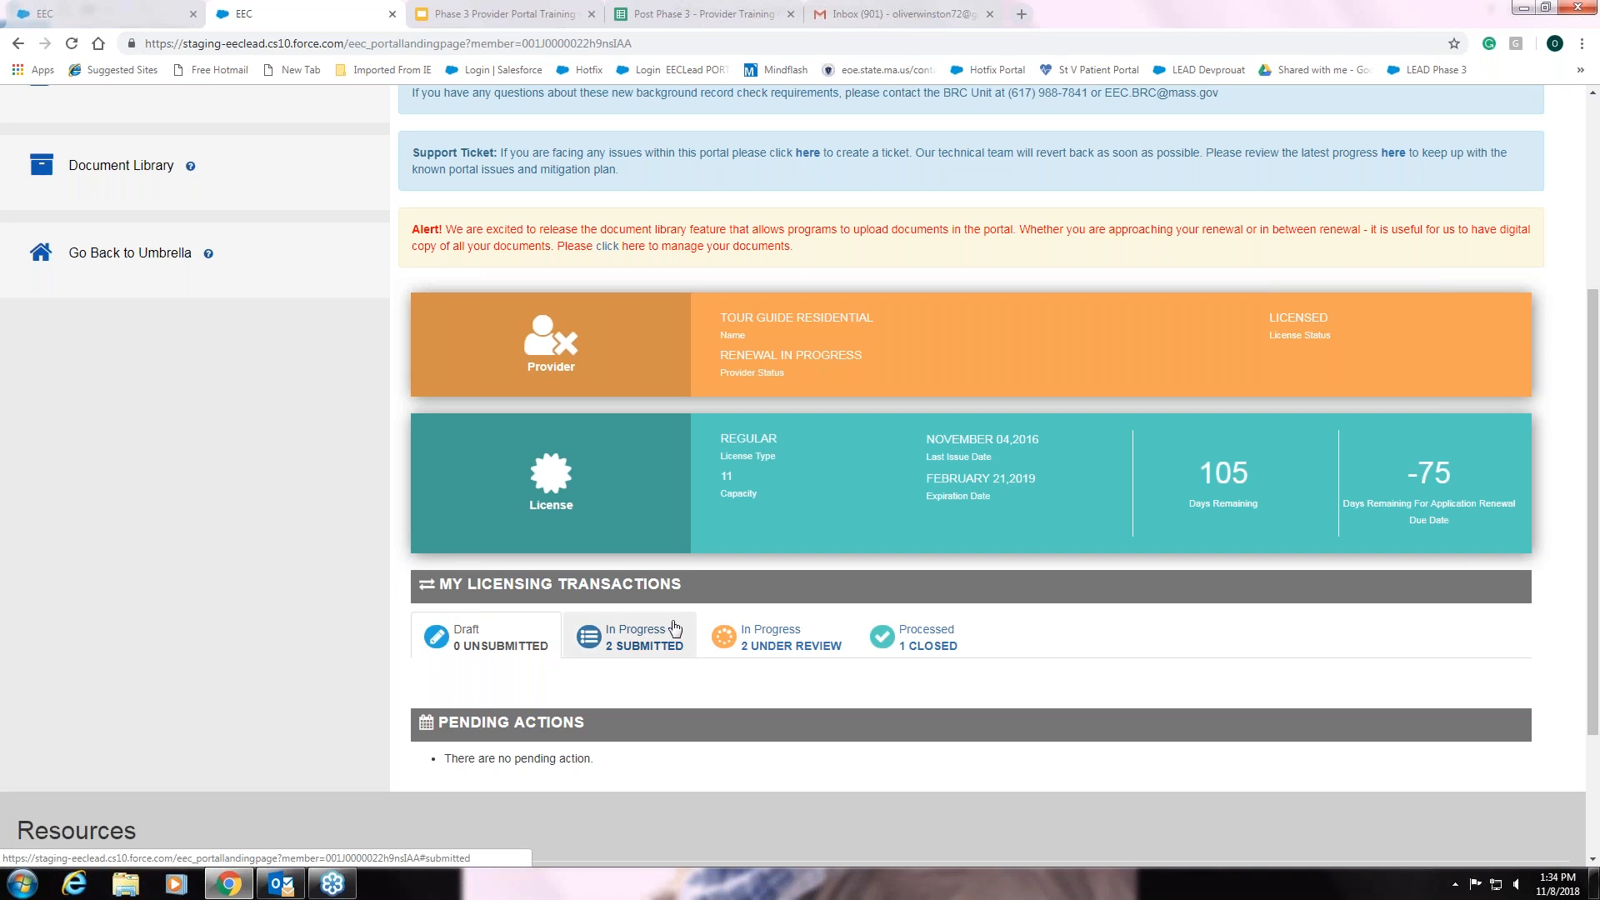
pyautogui.click(676, 628)
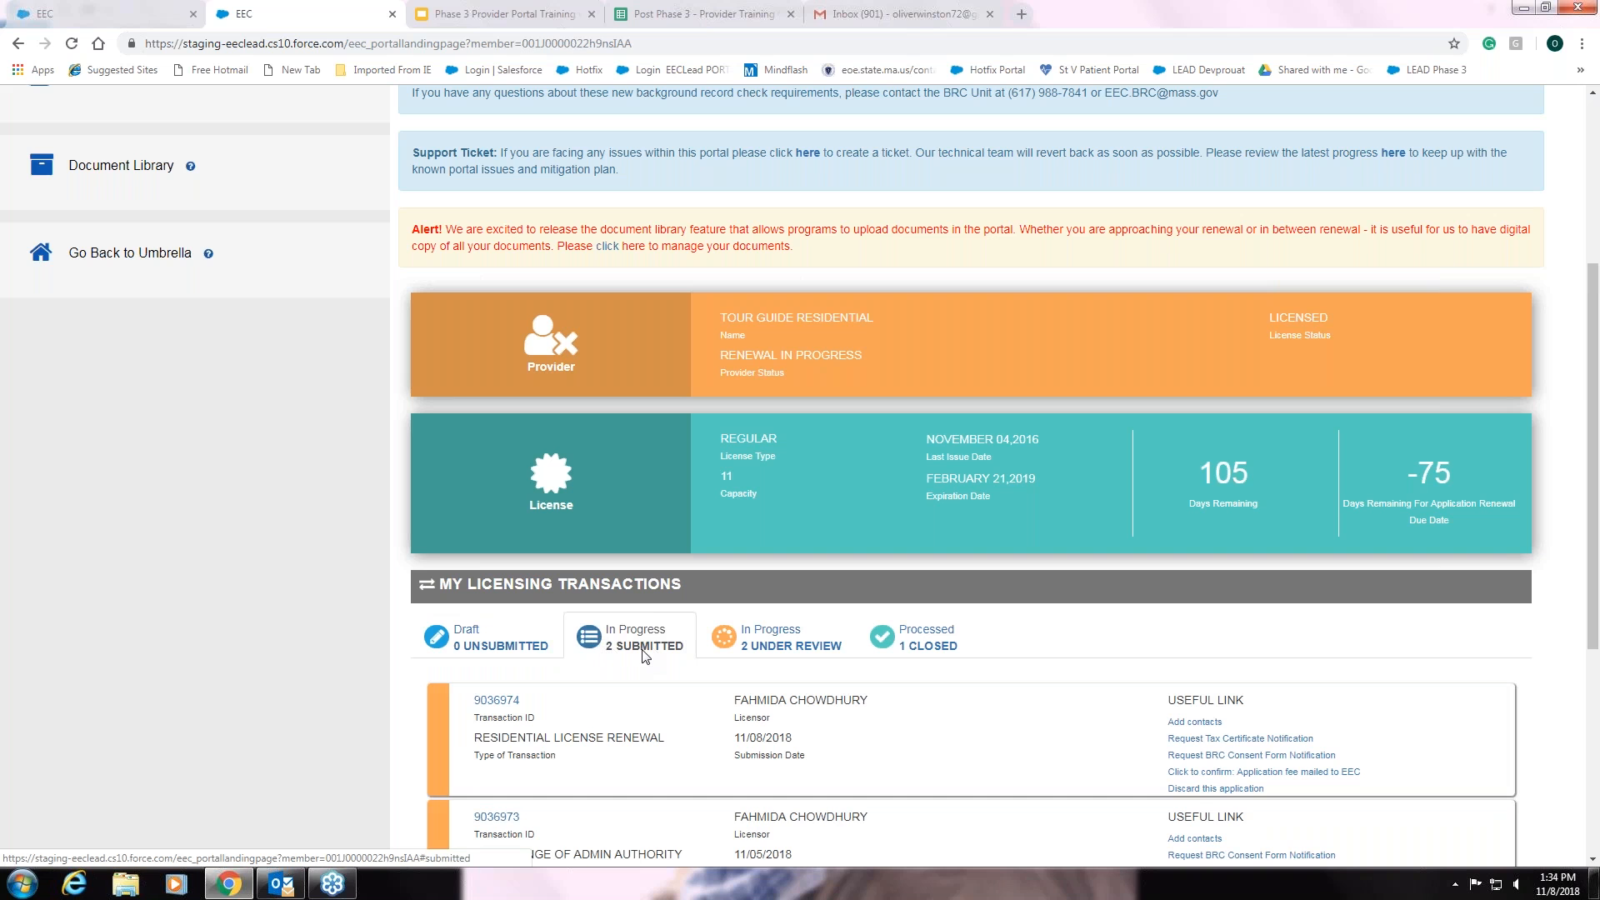
pyautogui.scroll(-1, 644, 655)
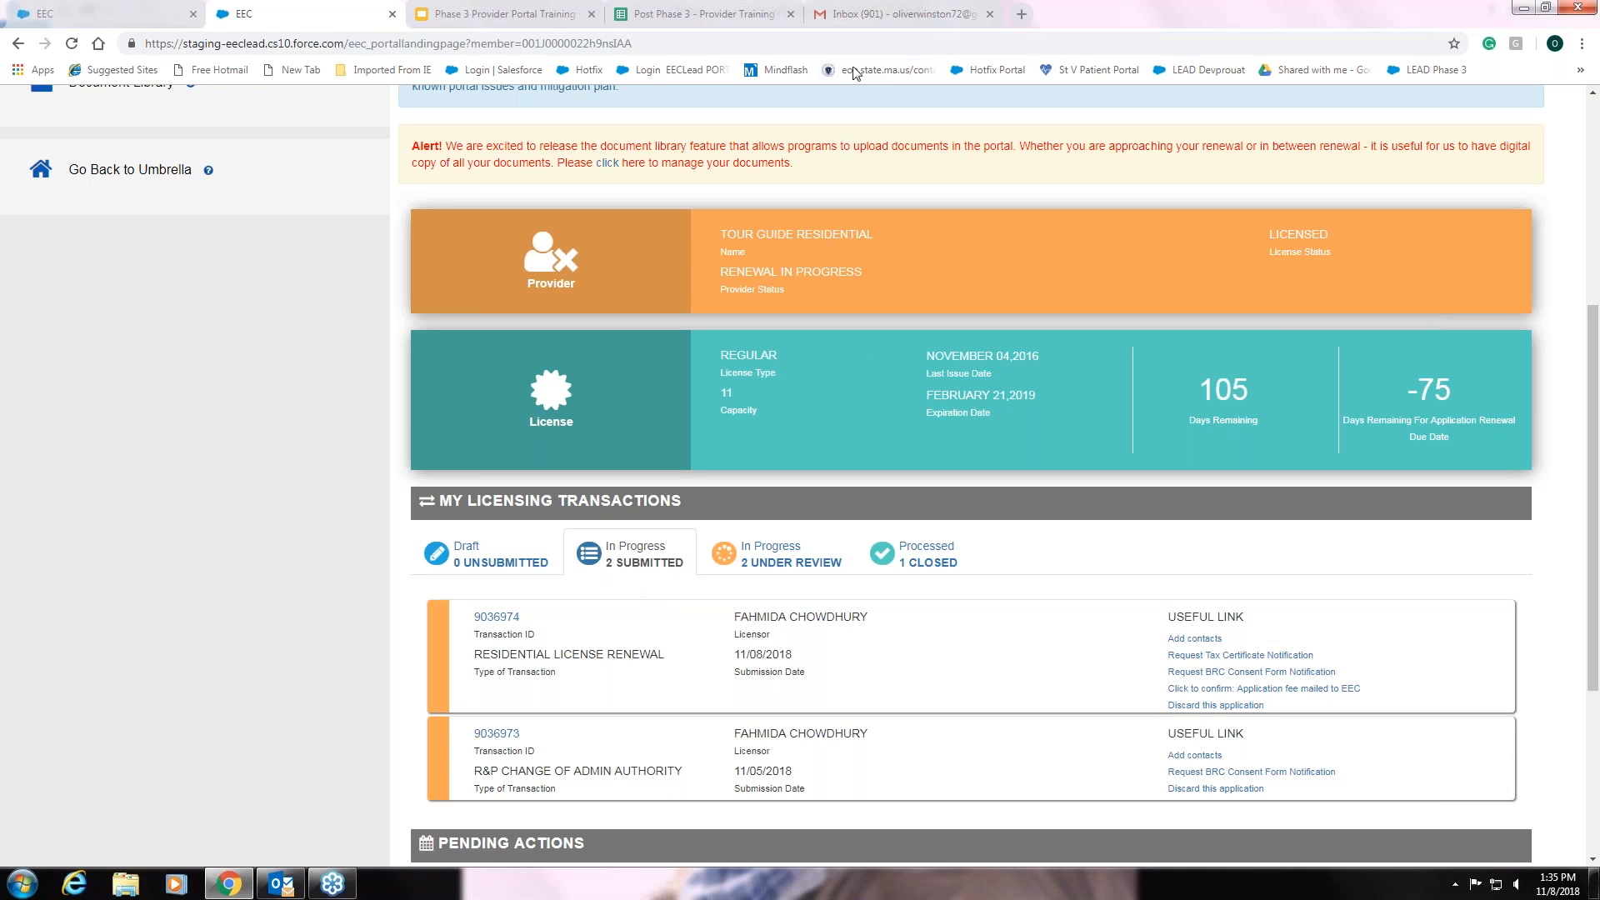
# - Refresh the Gmail inbox and open the 'Licensing Transaction Successfully Submitted' email
pyautogui.click(877, 17)
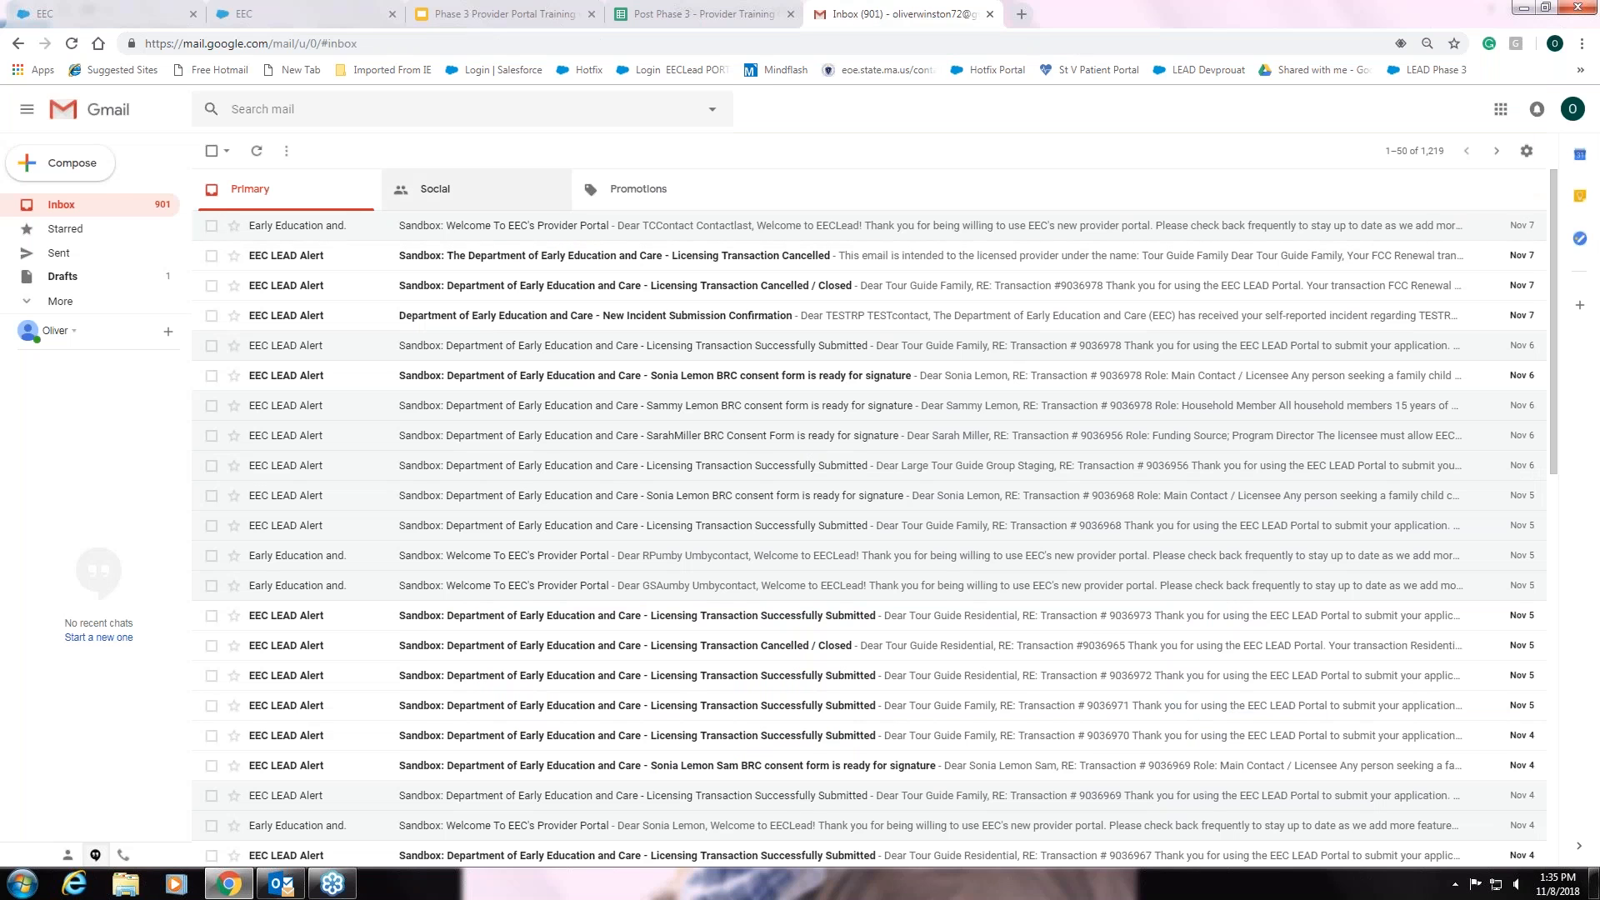
pyautogui.click(254, 153)
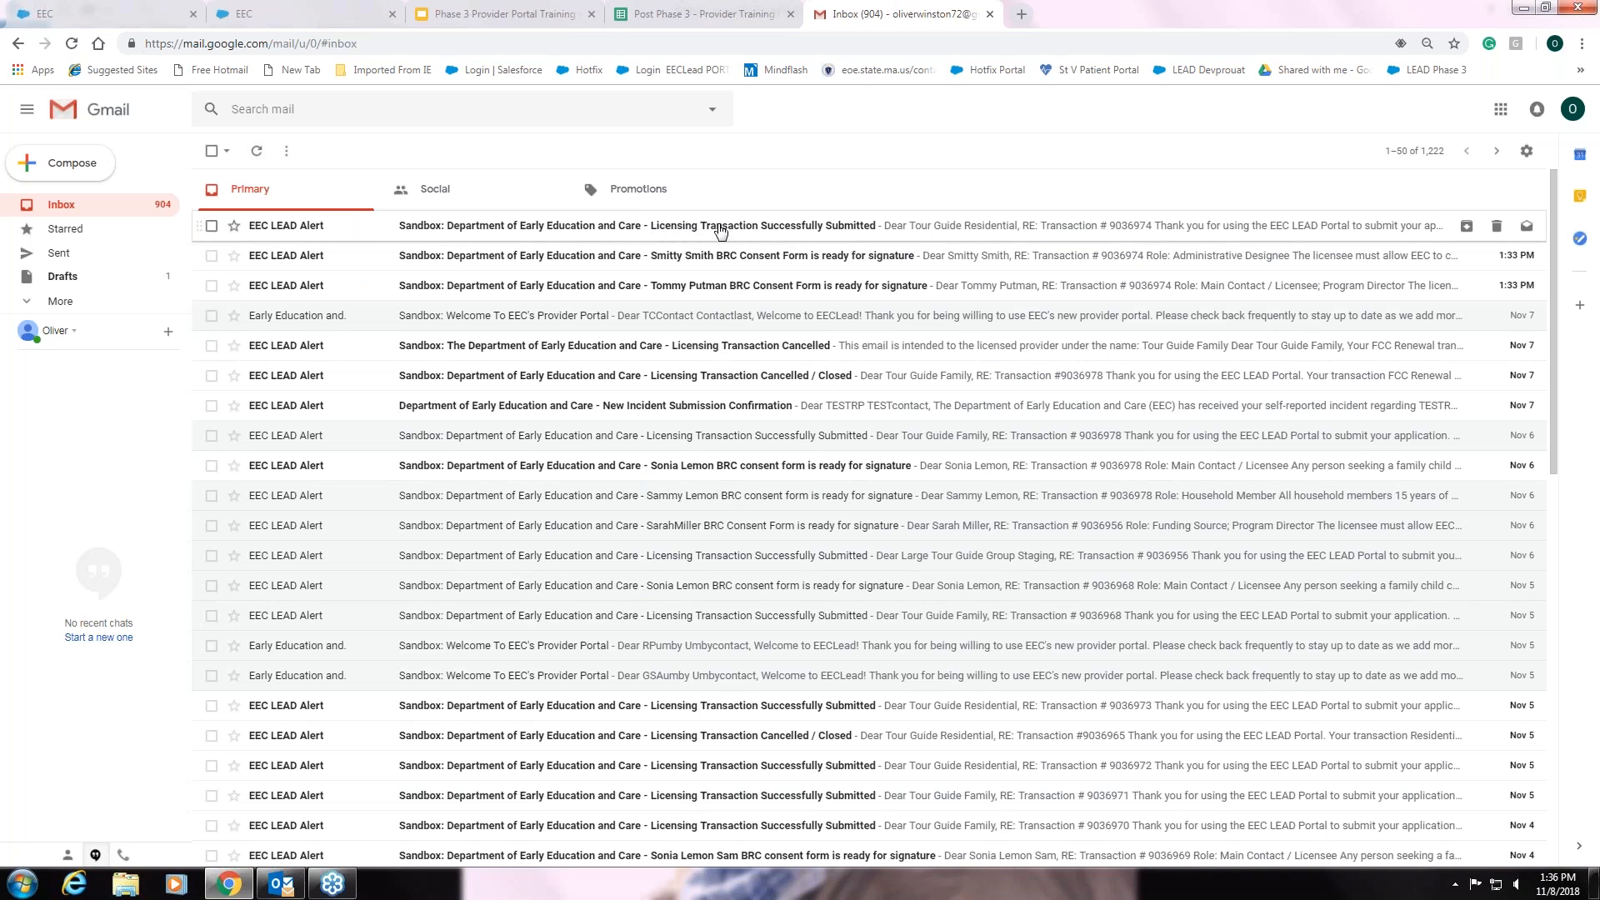
pyautogui.click(782, 231)
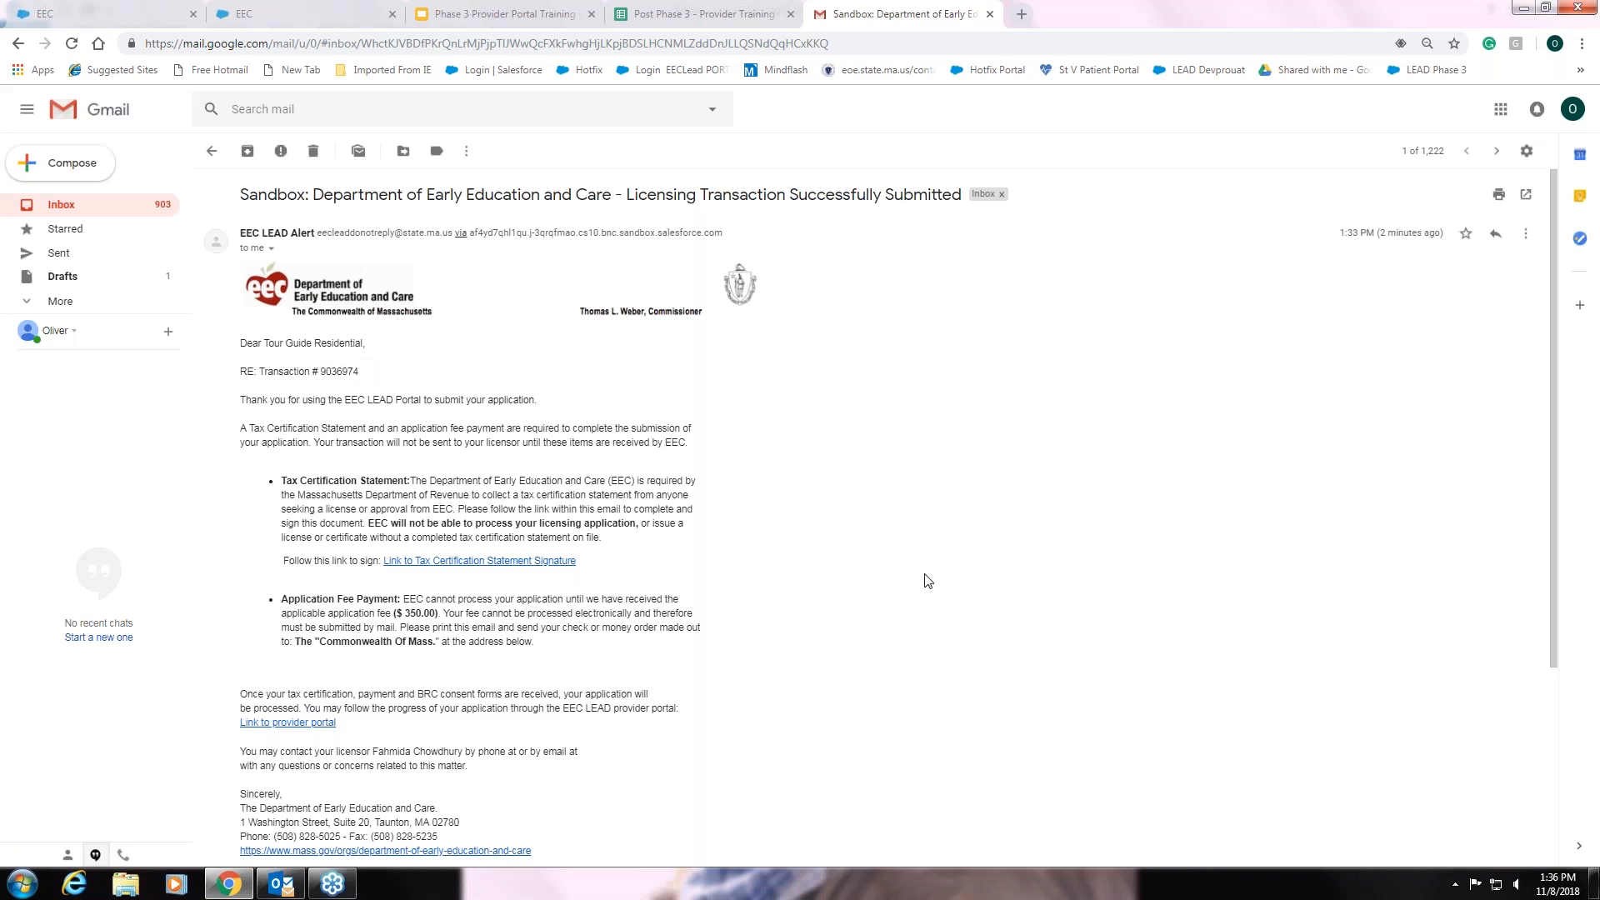
# - Read through the $350.00 fee email and follow its Tax Certification Statement signature link
pyautogui.scroll(-2, 922, 579)
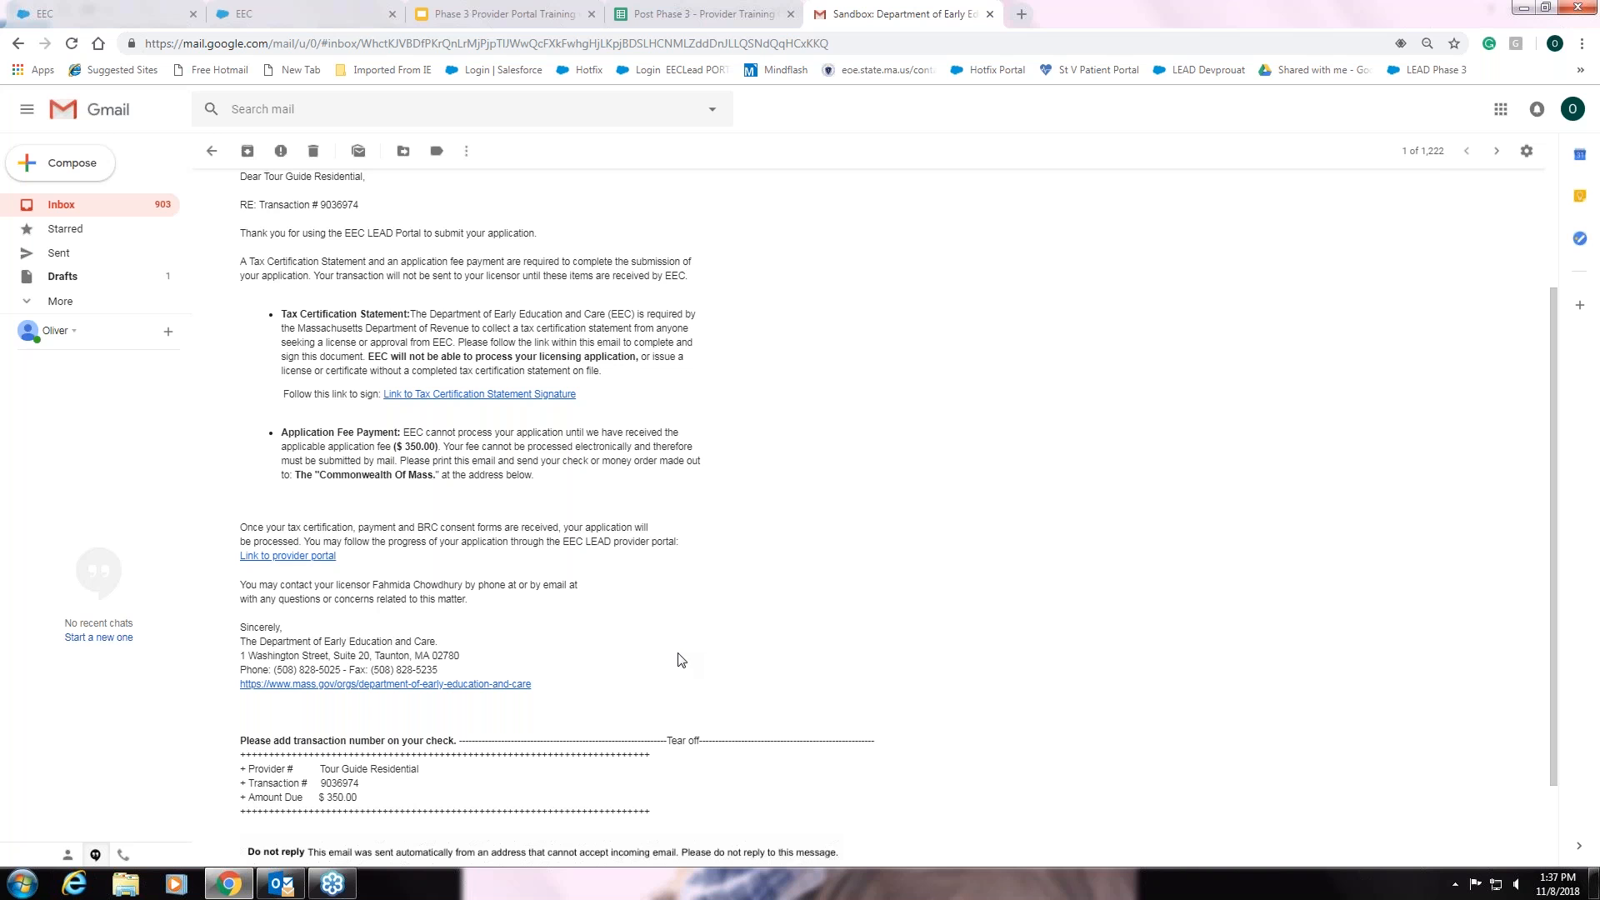
pyautogui.scroll(1, 681, 663)
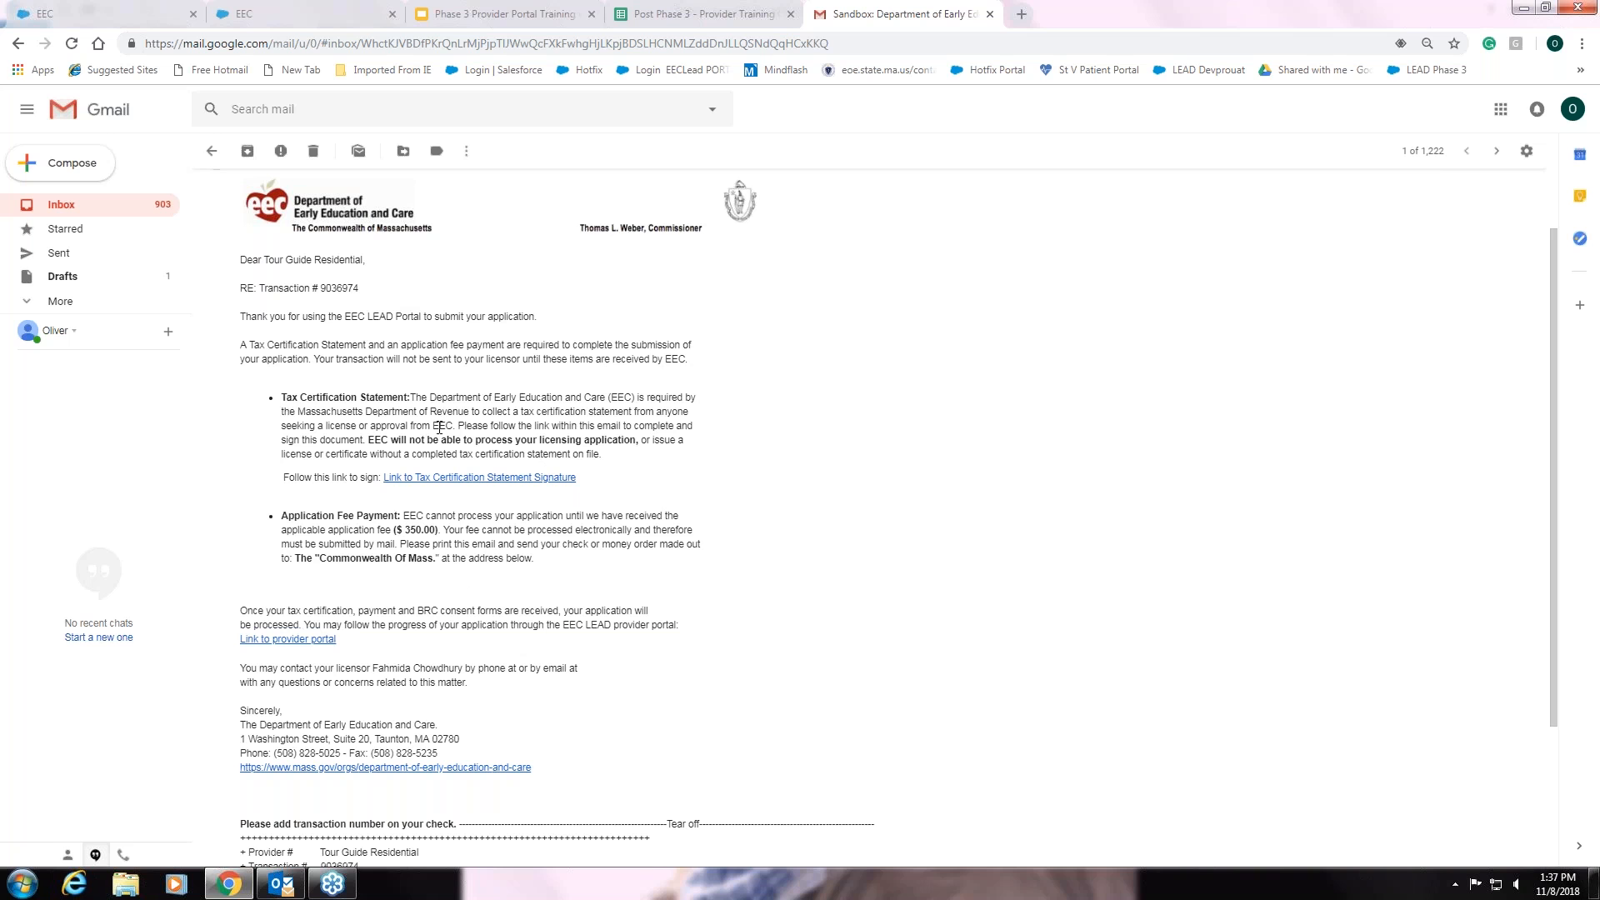
pyautogui.click(479, 479)
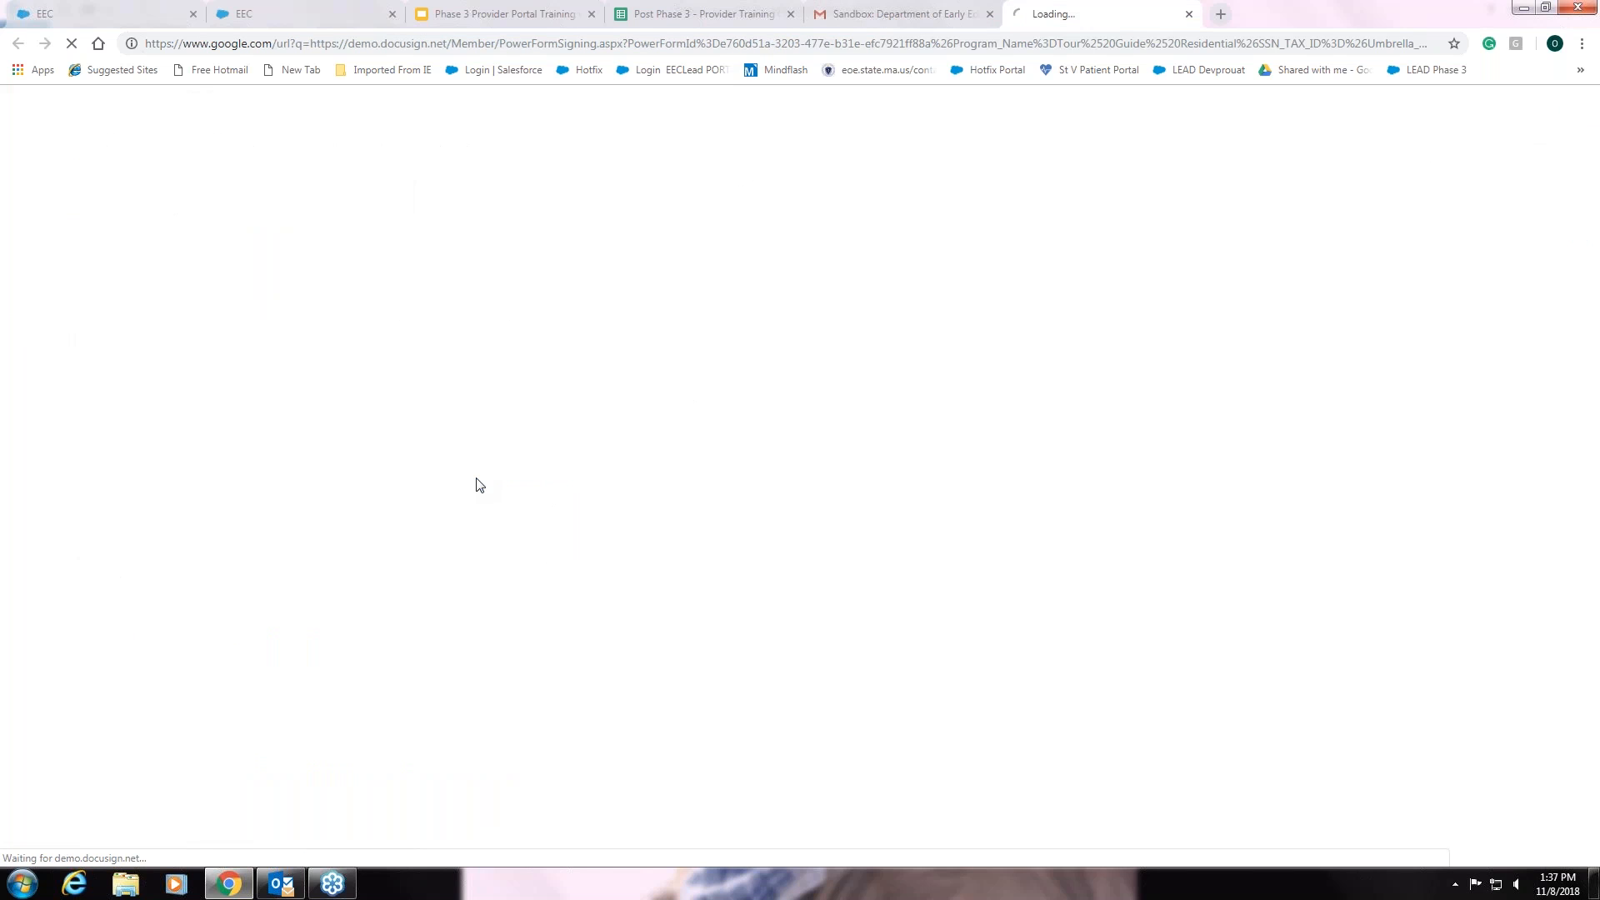
# - Enter the Umbrella contact's name and corrected e-mail as Licensee signer, then begin signing
pyautogui.click(161, 498)
pyautogui.write('U')
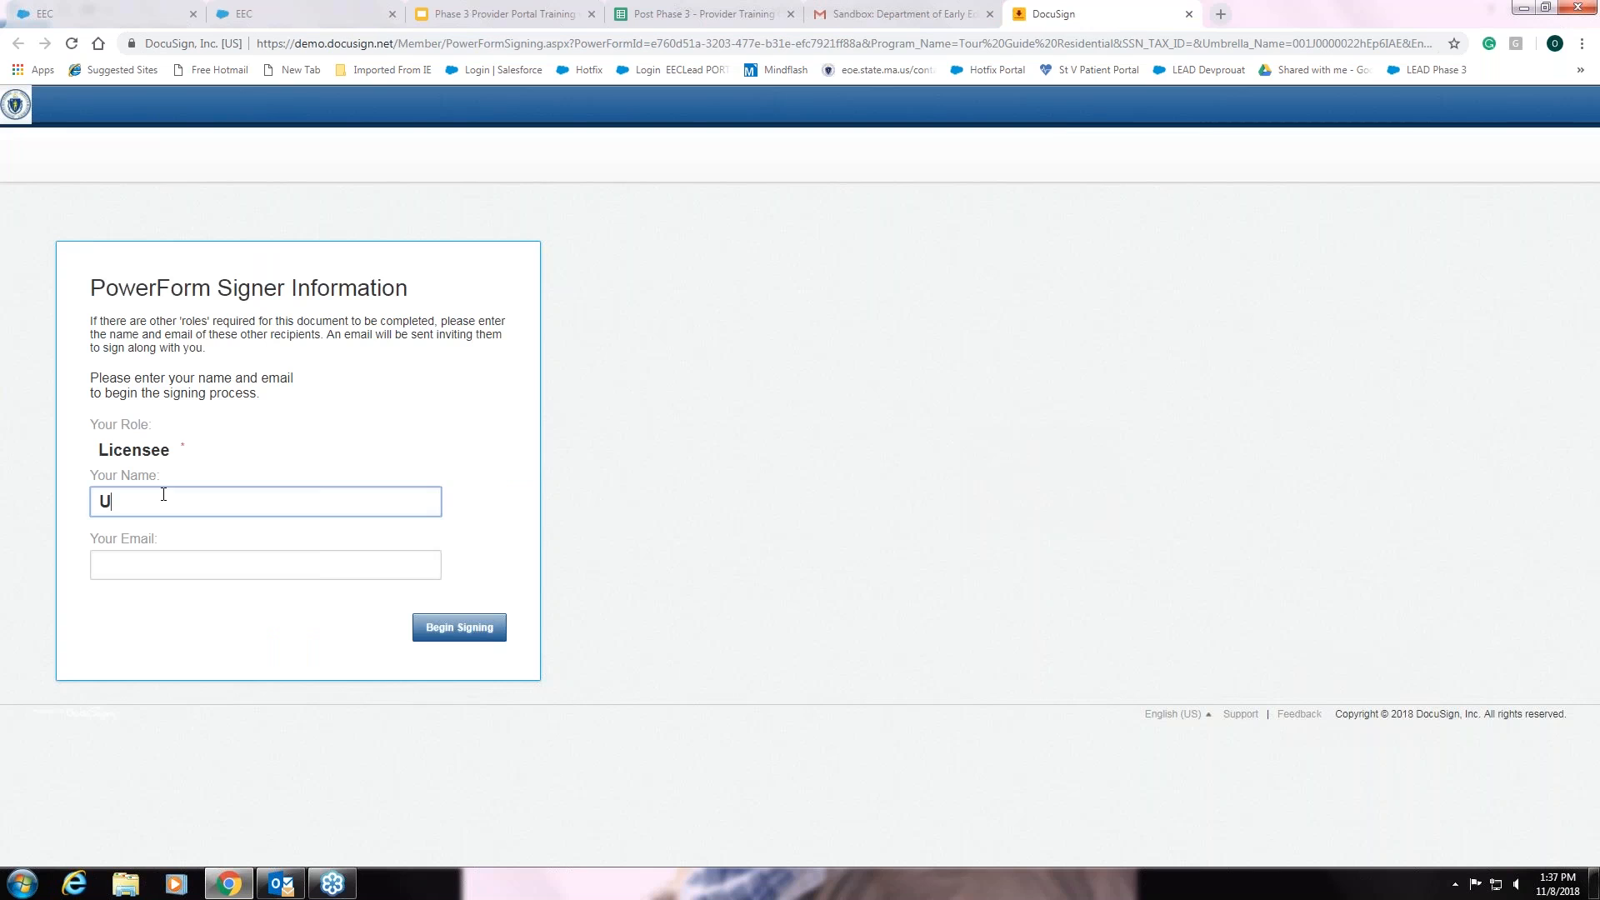
pyautogui.write('mbrella Contact')
pyautogui.click(113, 564)
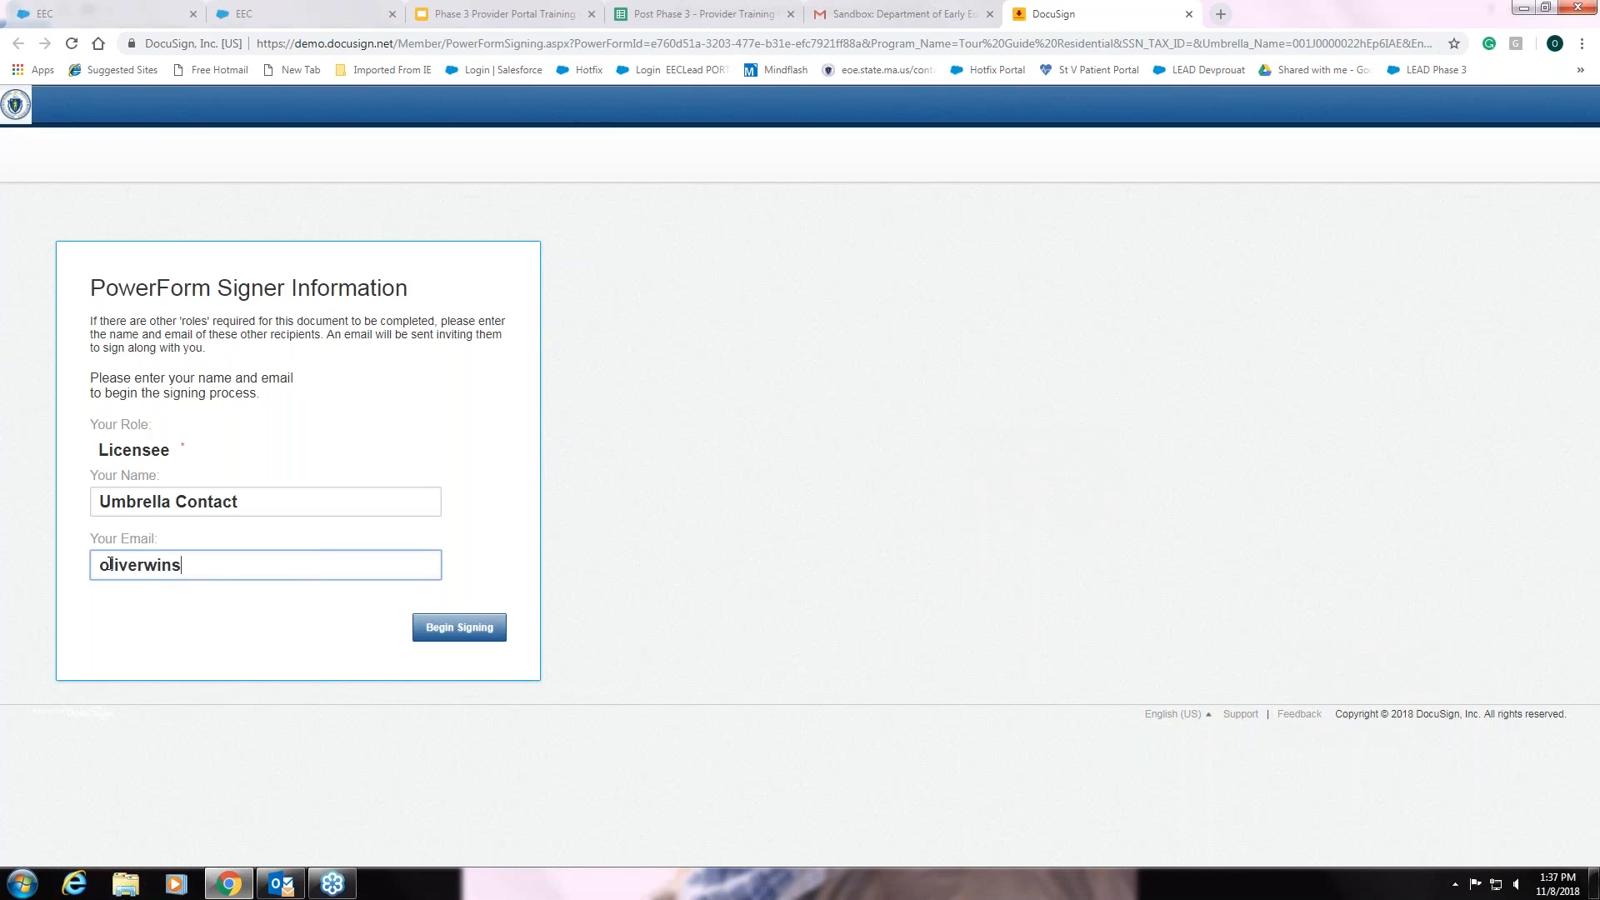
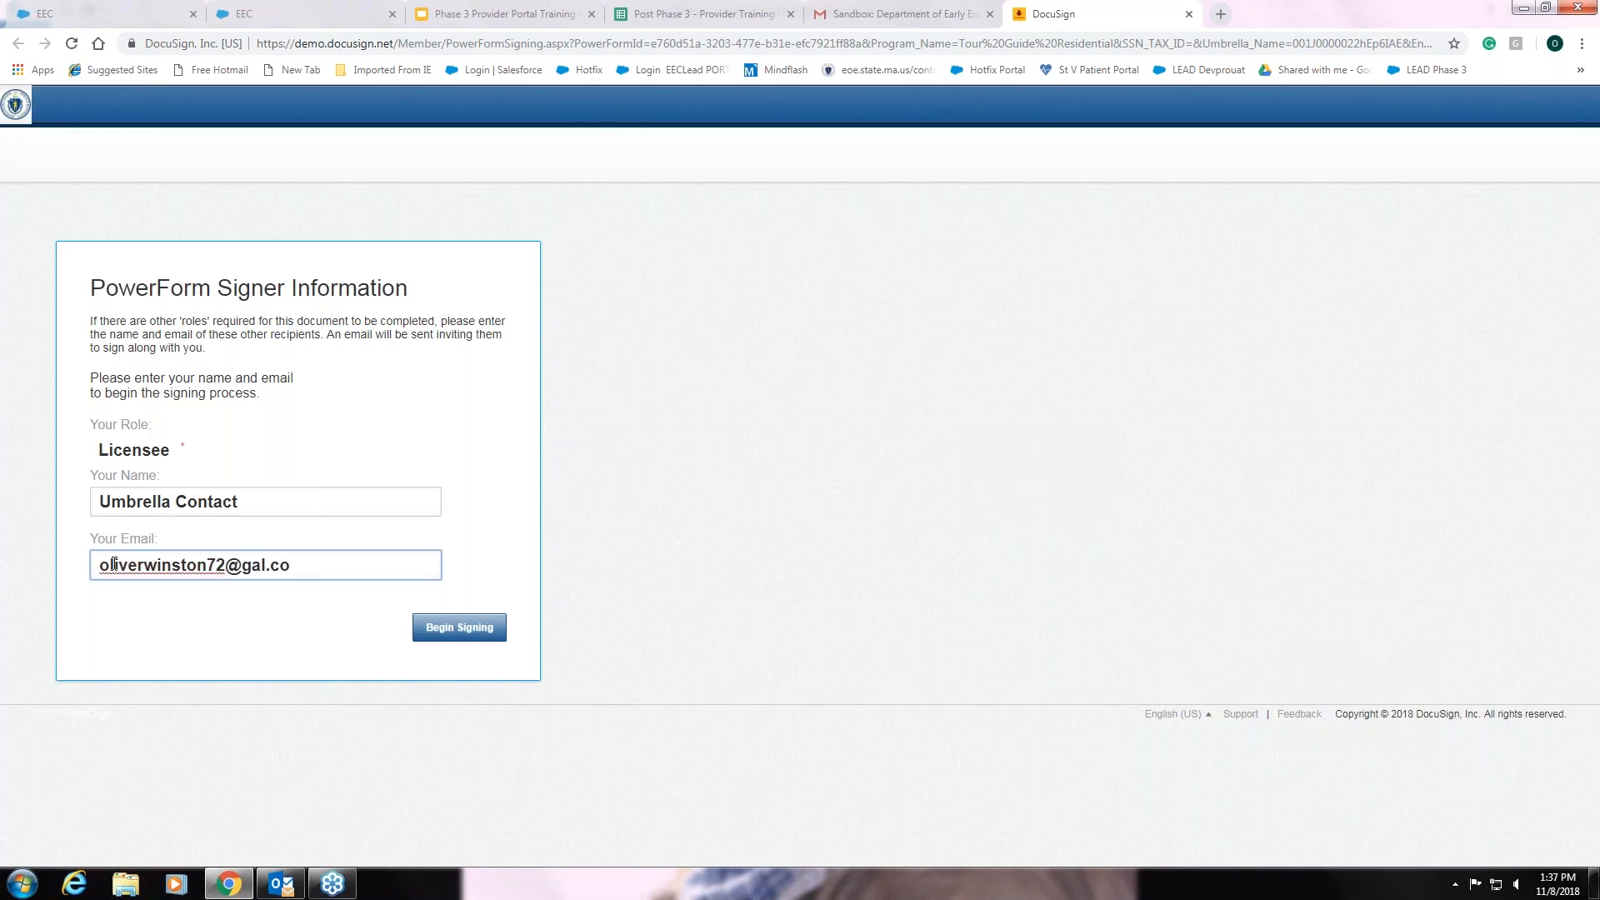
pyautogui.click(489, 627)
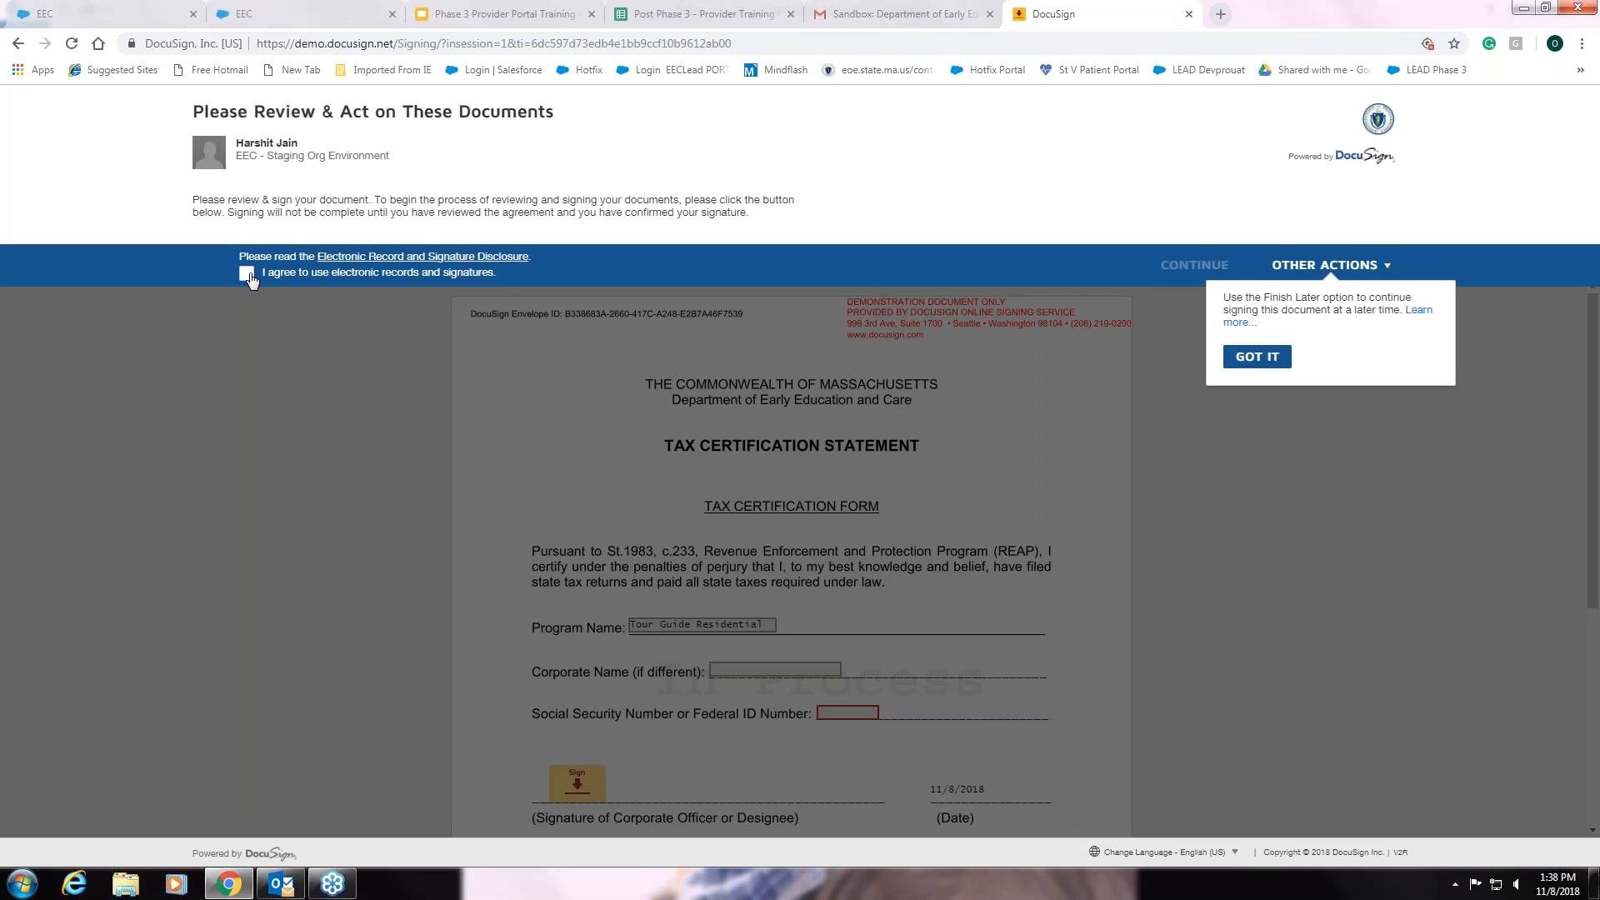
# - Agree to electronic records, continue to the statement, enter the federal ID number, and start signing
pyautogui.click(248, 277)
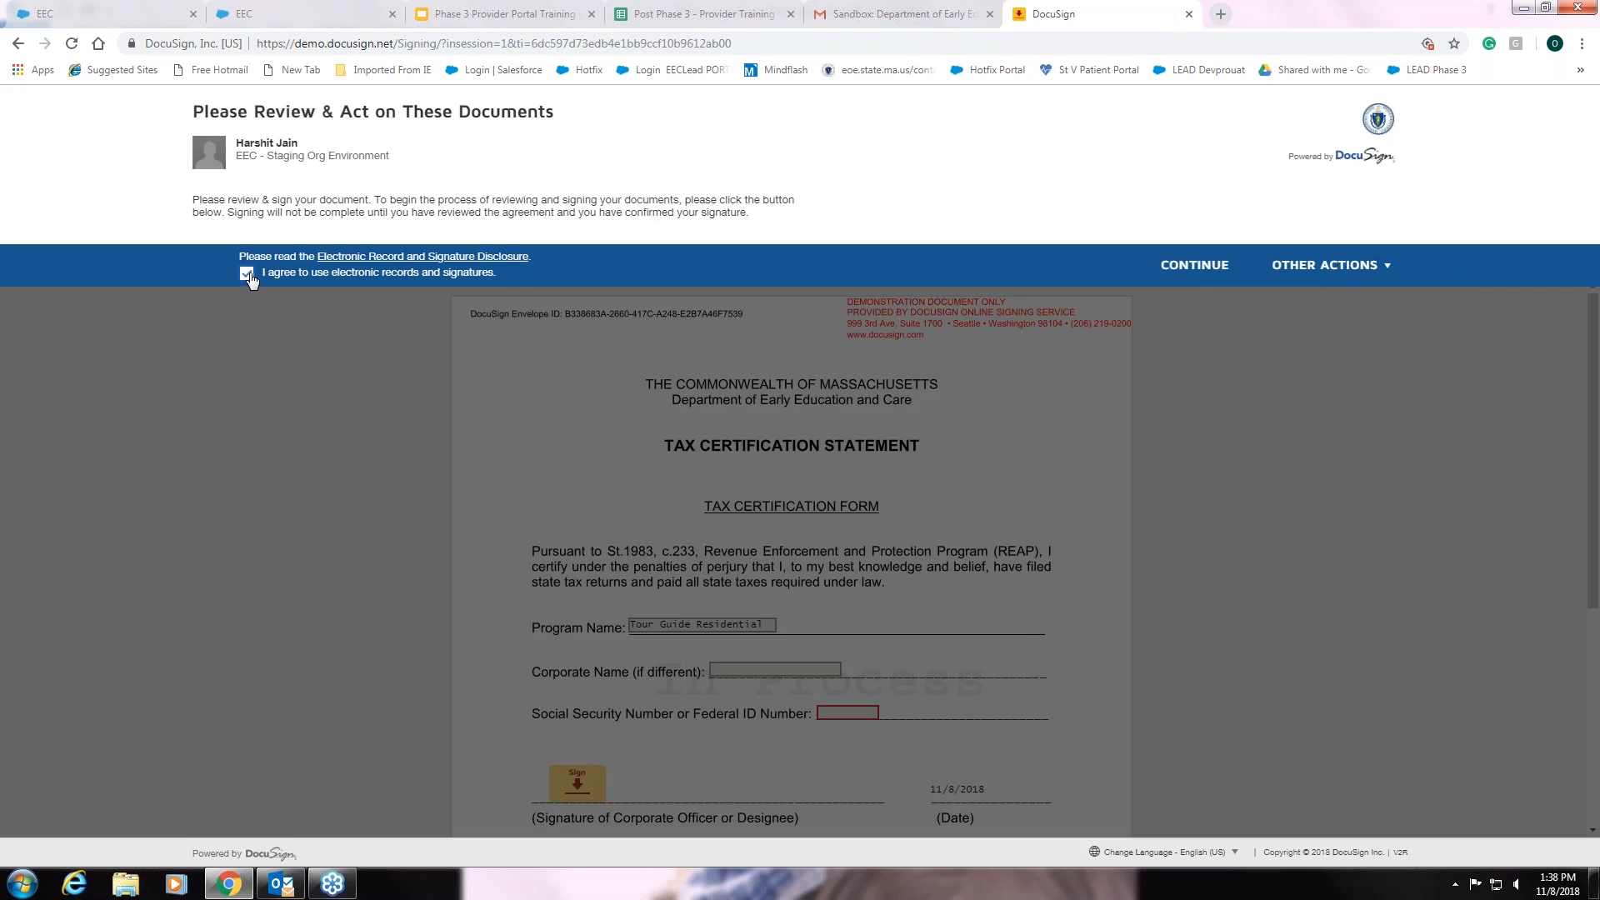
pyautogui.click(1196, 266)
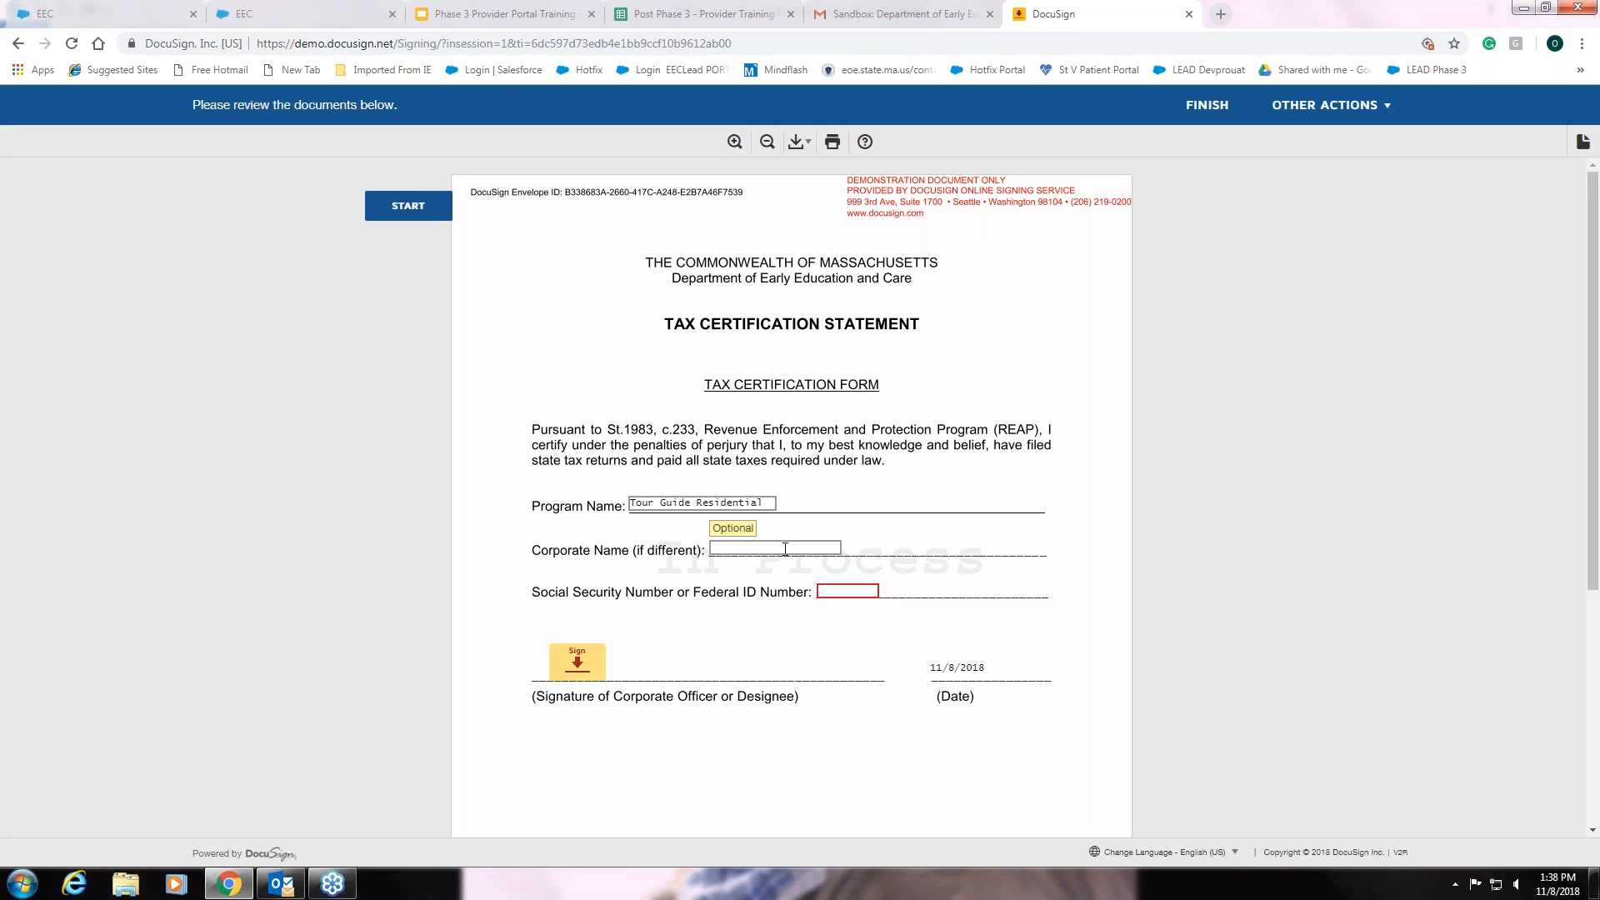
pyautogui.click(842, 592)
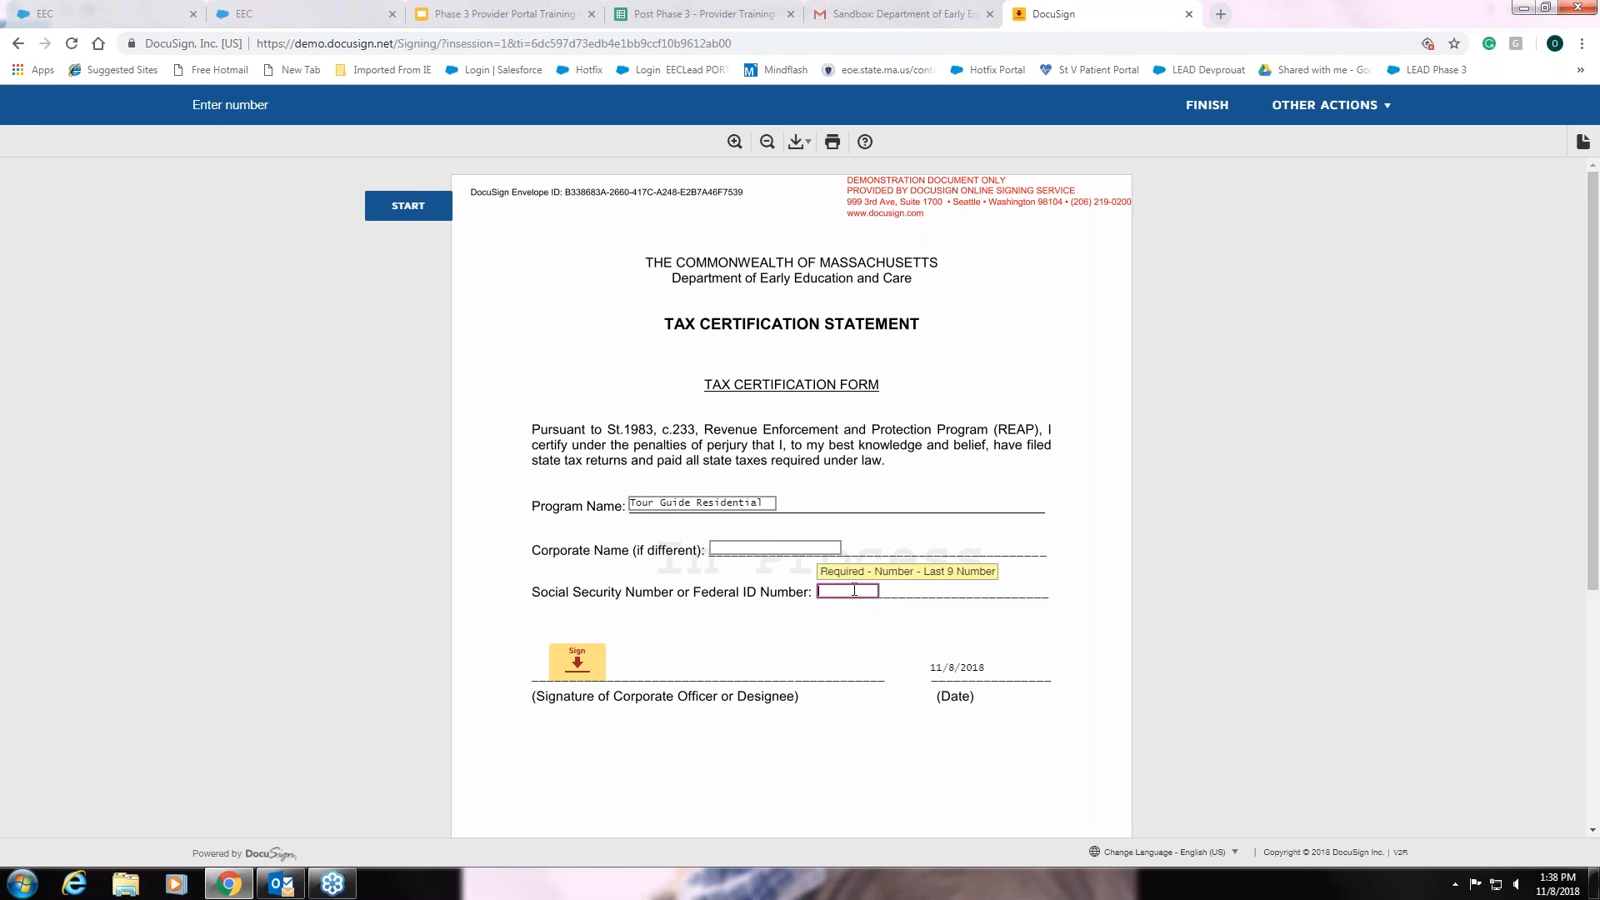
pyautogui.write('987654321')
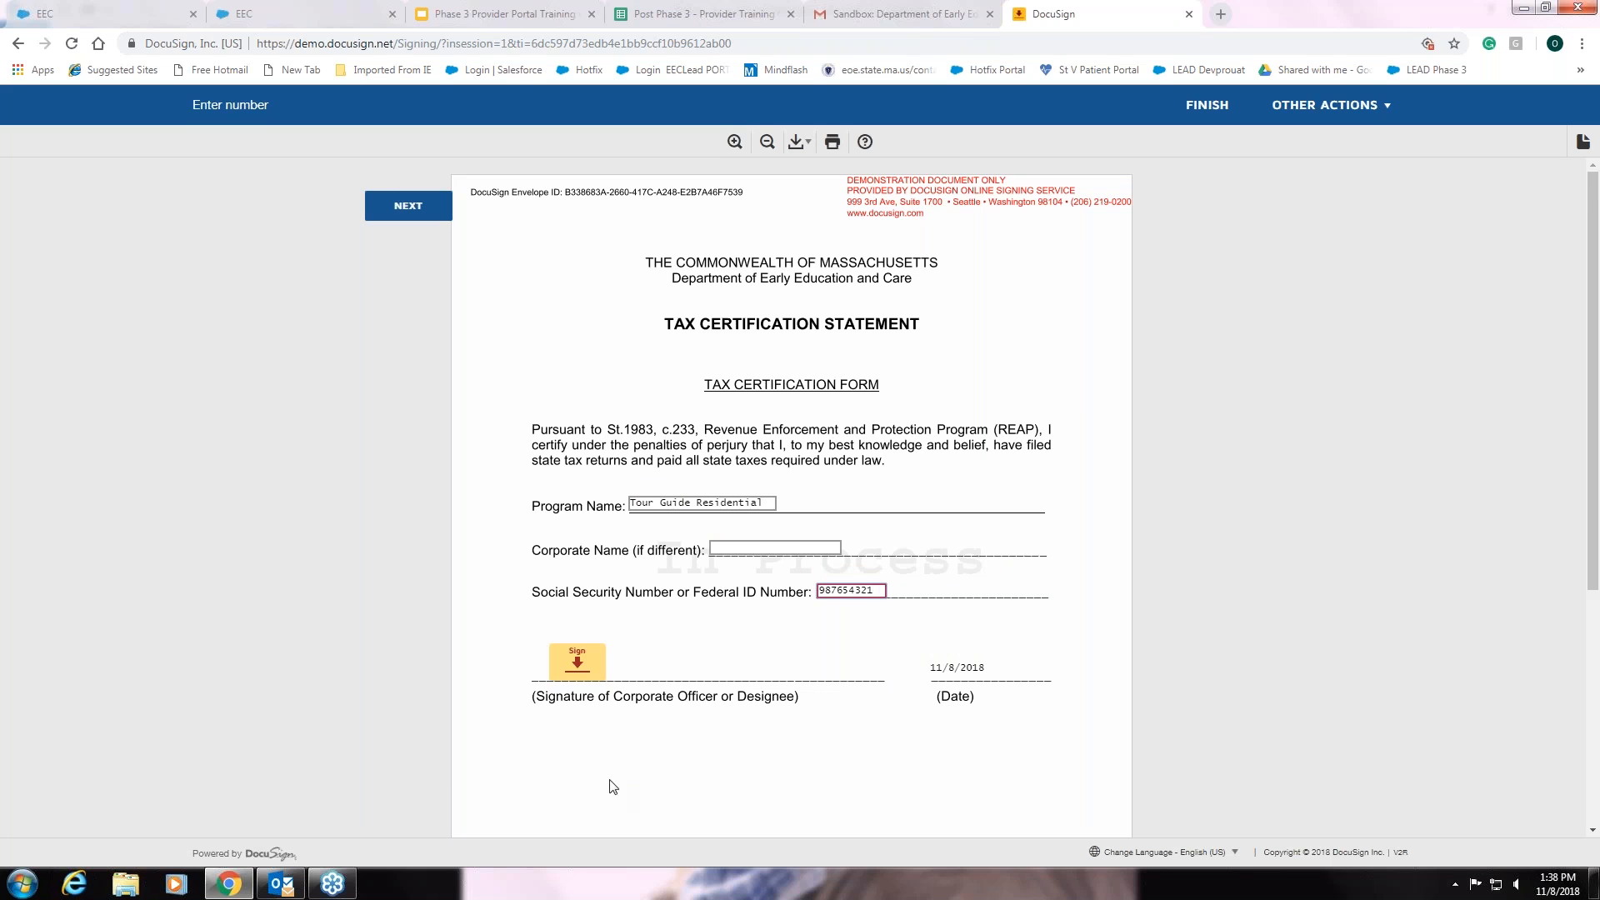
pyautogui.click(565, 666)
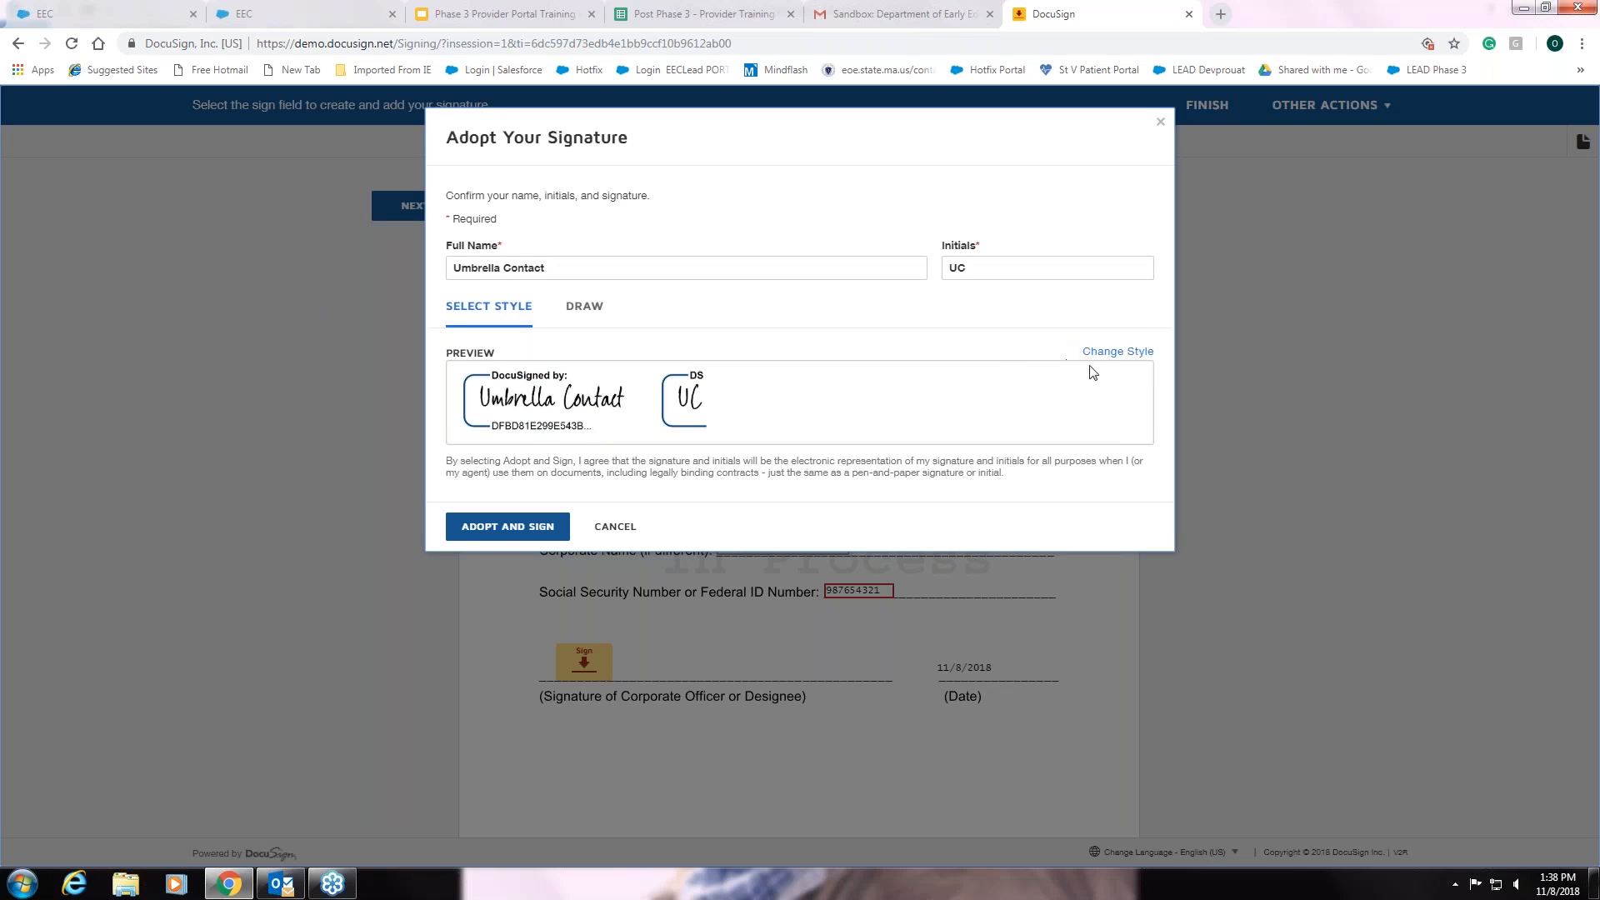
# - Try the third signature style, then draw a handwritten signature instead
pyautogui.click(1116, 353)
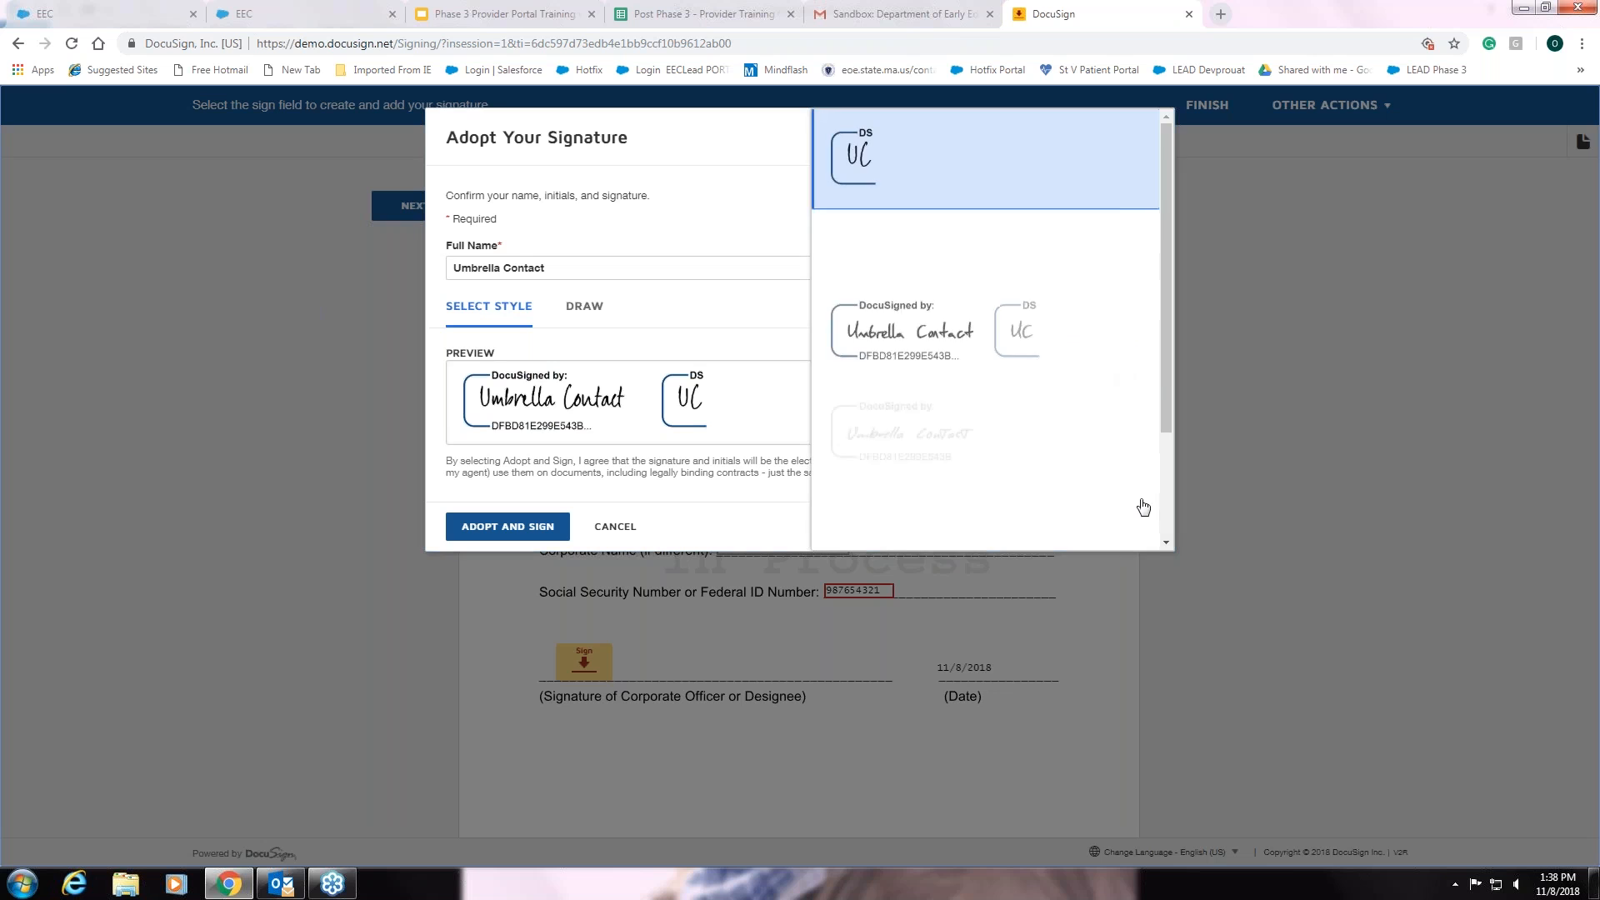
pyautogui.scroll(-3, 1166, 504)
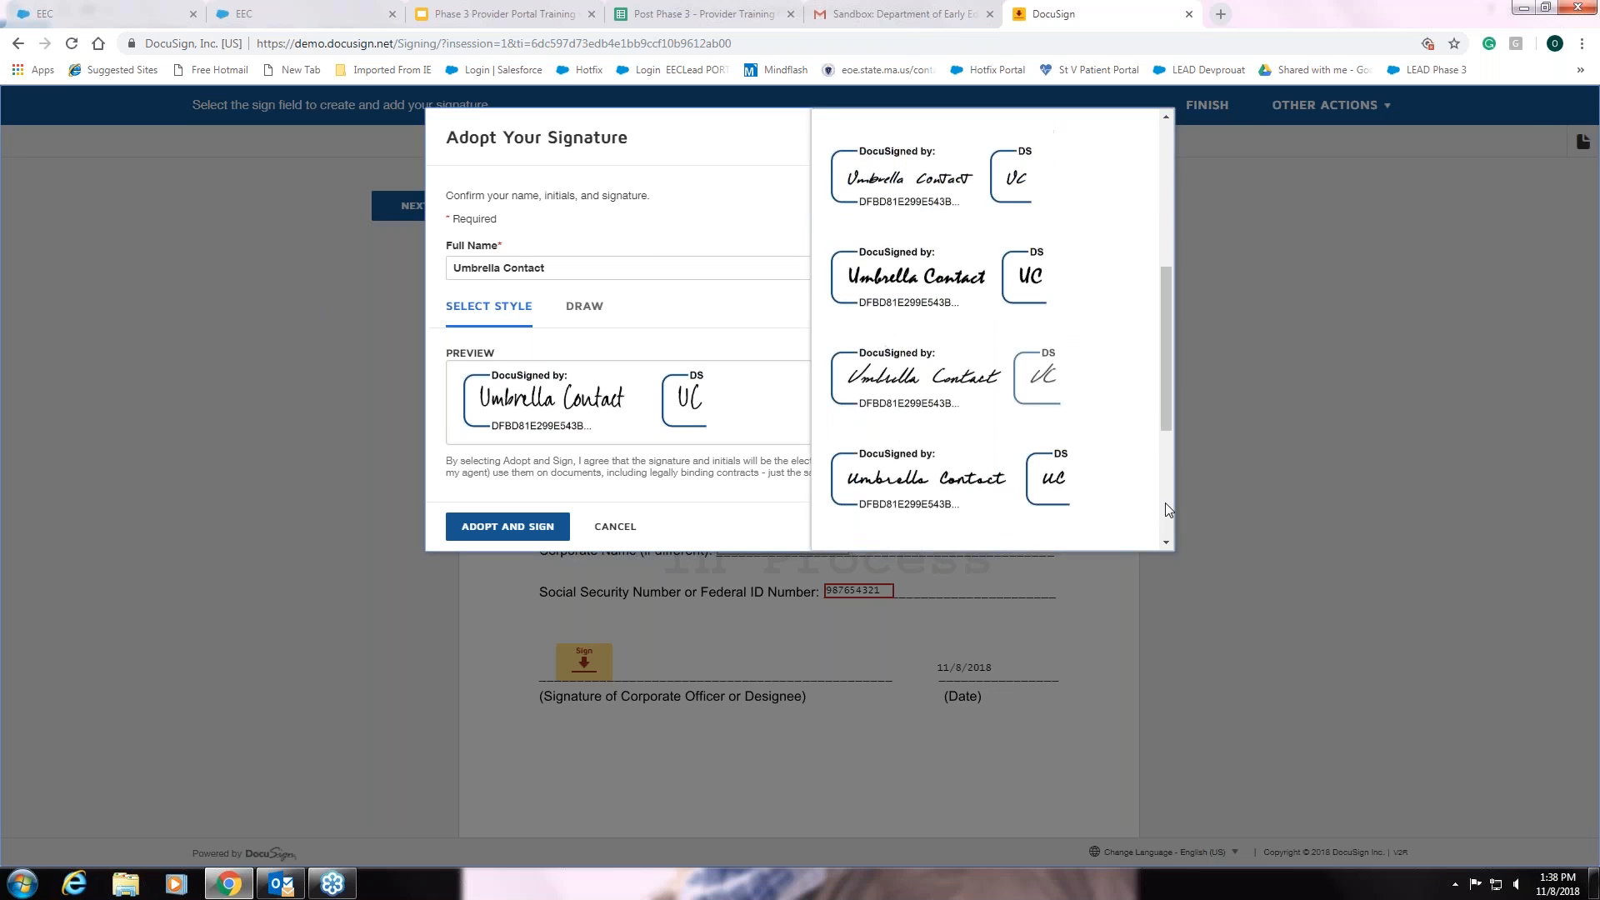
pyautogui.click(956, 395)
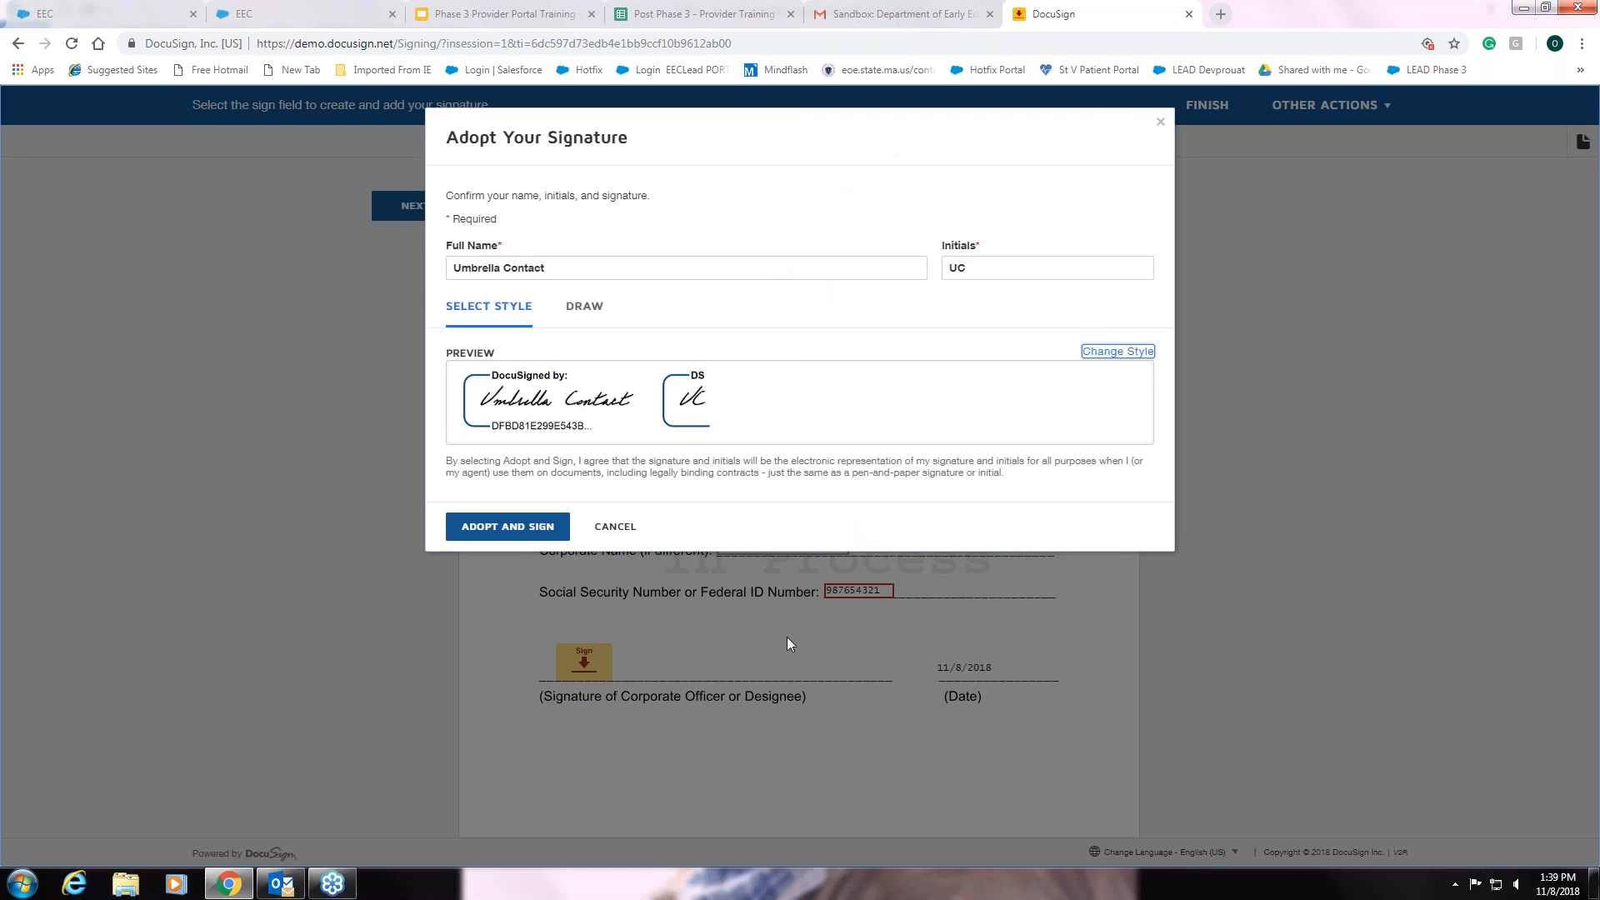
pyautogui.click(579, 310)
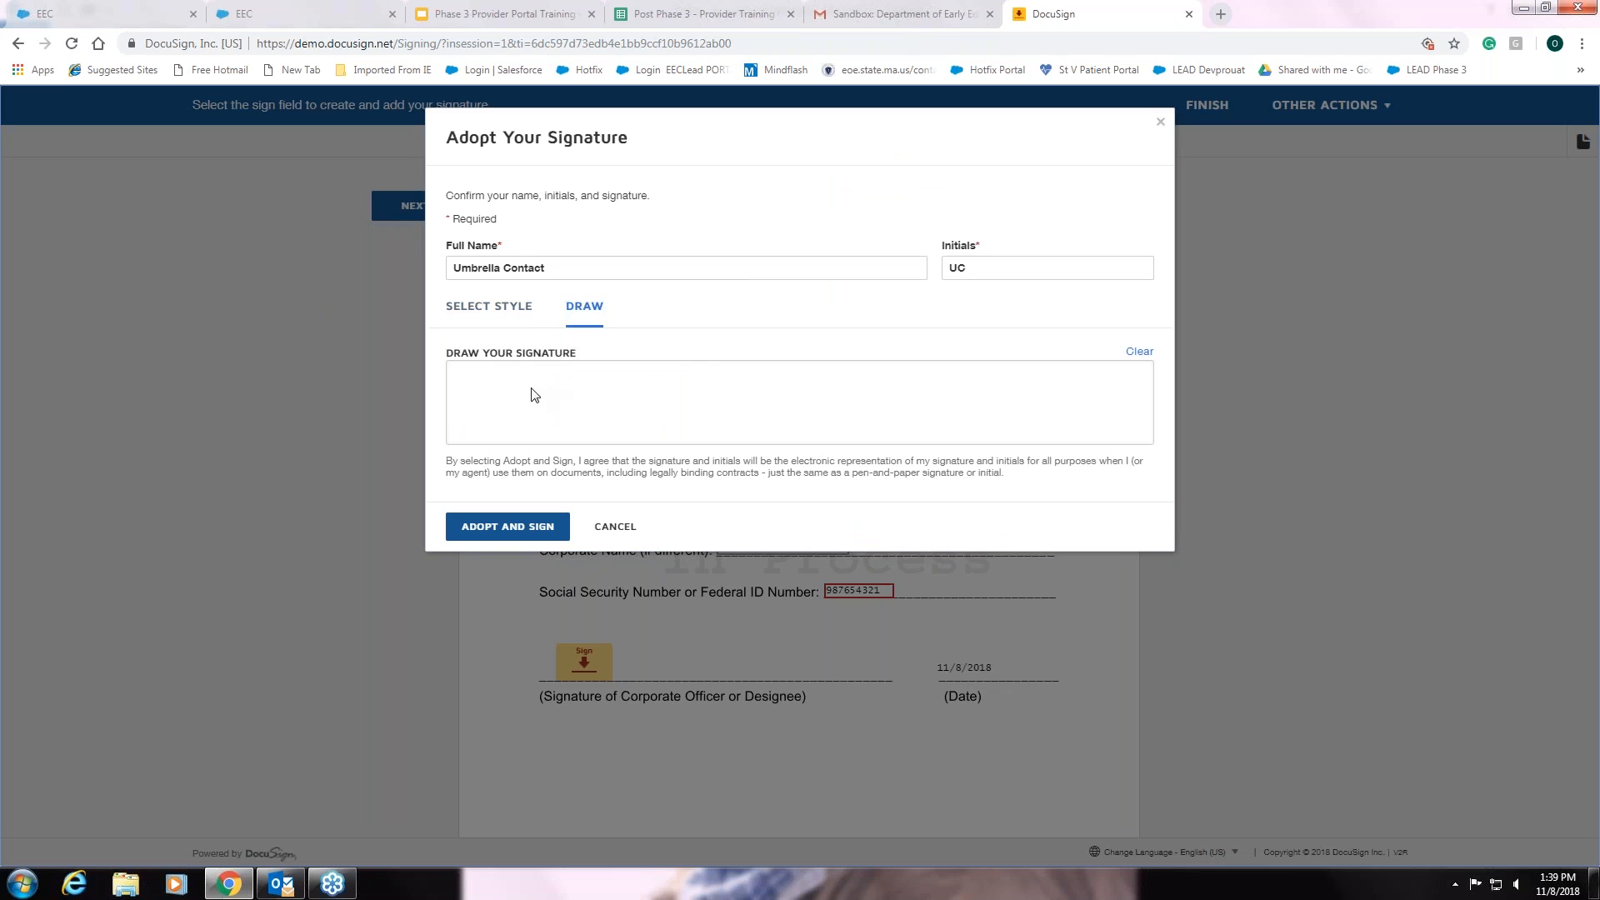
pyautogui.click(510, 378)
pyautogui.moveTo(516, 420)
pyautogui.mouseDown()
pyautogui.moveTo(592, 410)
pyautogui.moveTo(614, 442)
pyautogui.moveTo(623, 382)
pyautogui.moveTo(679, 418)
pyautogui.moveTo(785, 423)
pyautogui.moveTo(761, 392)
pyautogui.moveTo(784, 417)
pyautogui.moveTo(811, 411)
pyautogui.mouseUp()
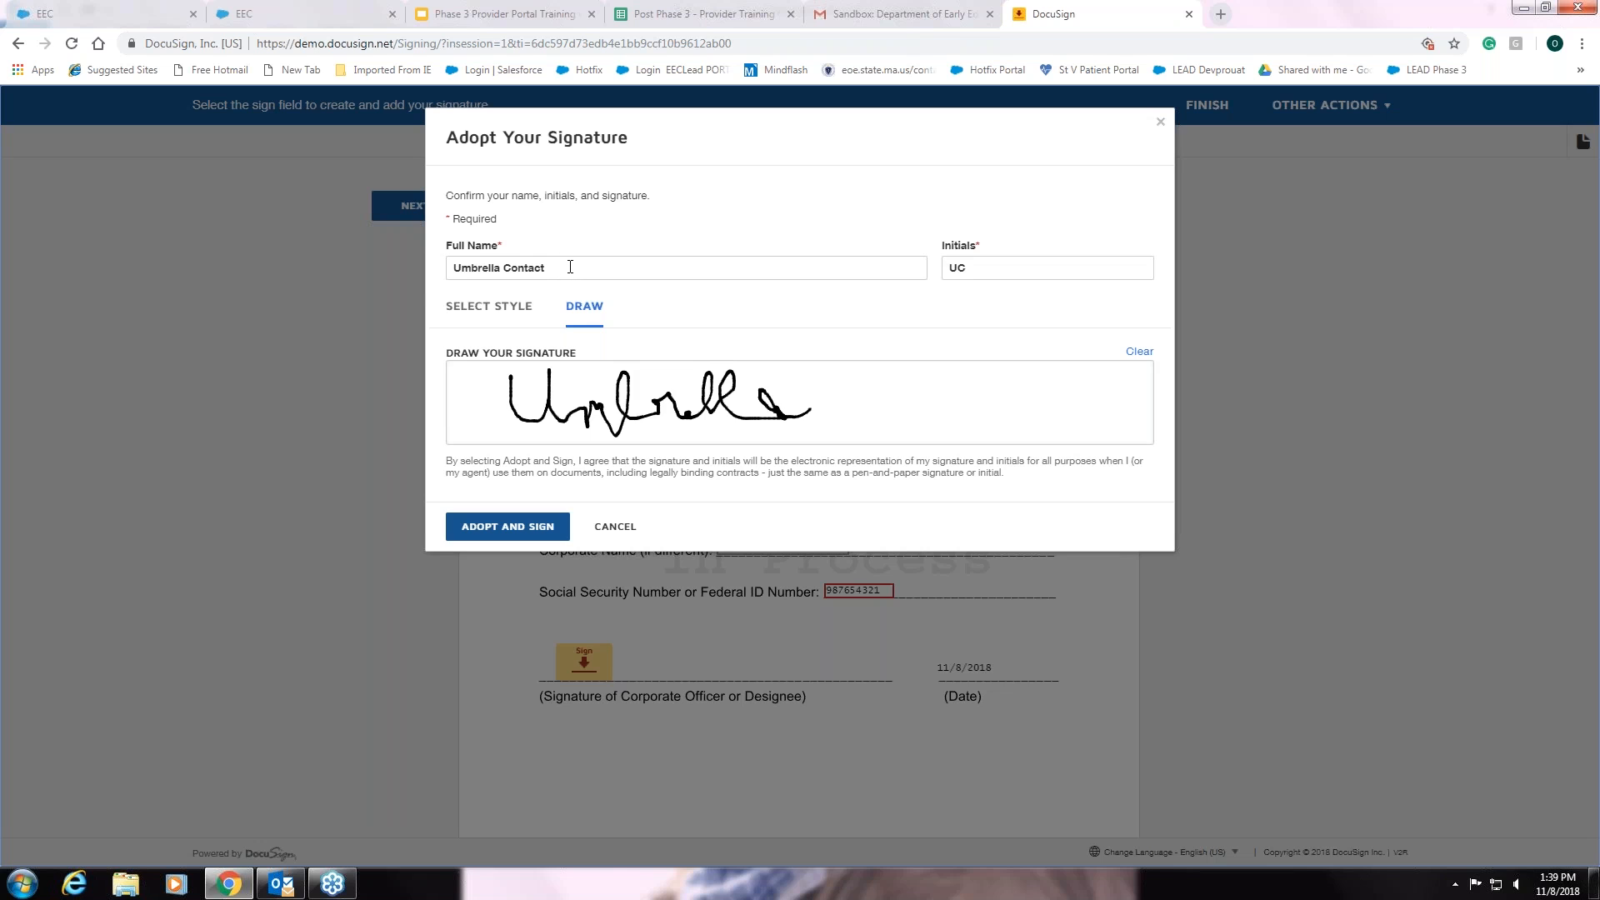
# - Replace the full name in the Adopt Your Signature dialog and move to the initials
pyautogui.click(570, 267)
pyautogui.moveTo(570, 267); pyautogui.dragTo(429, 288)
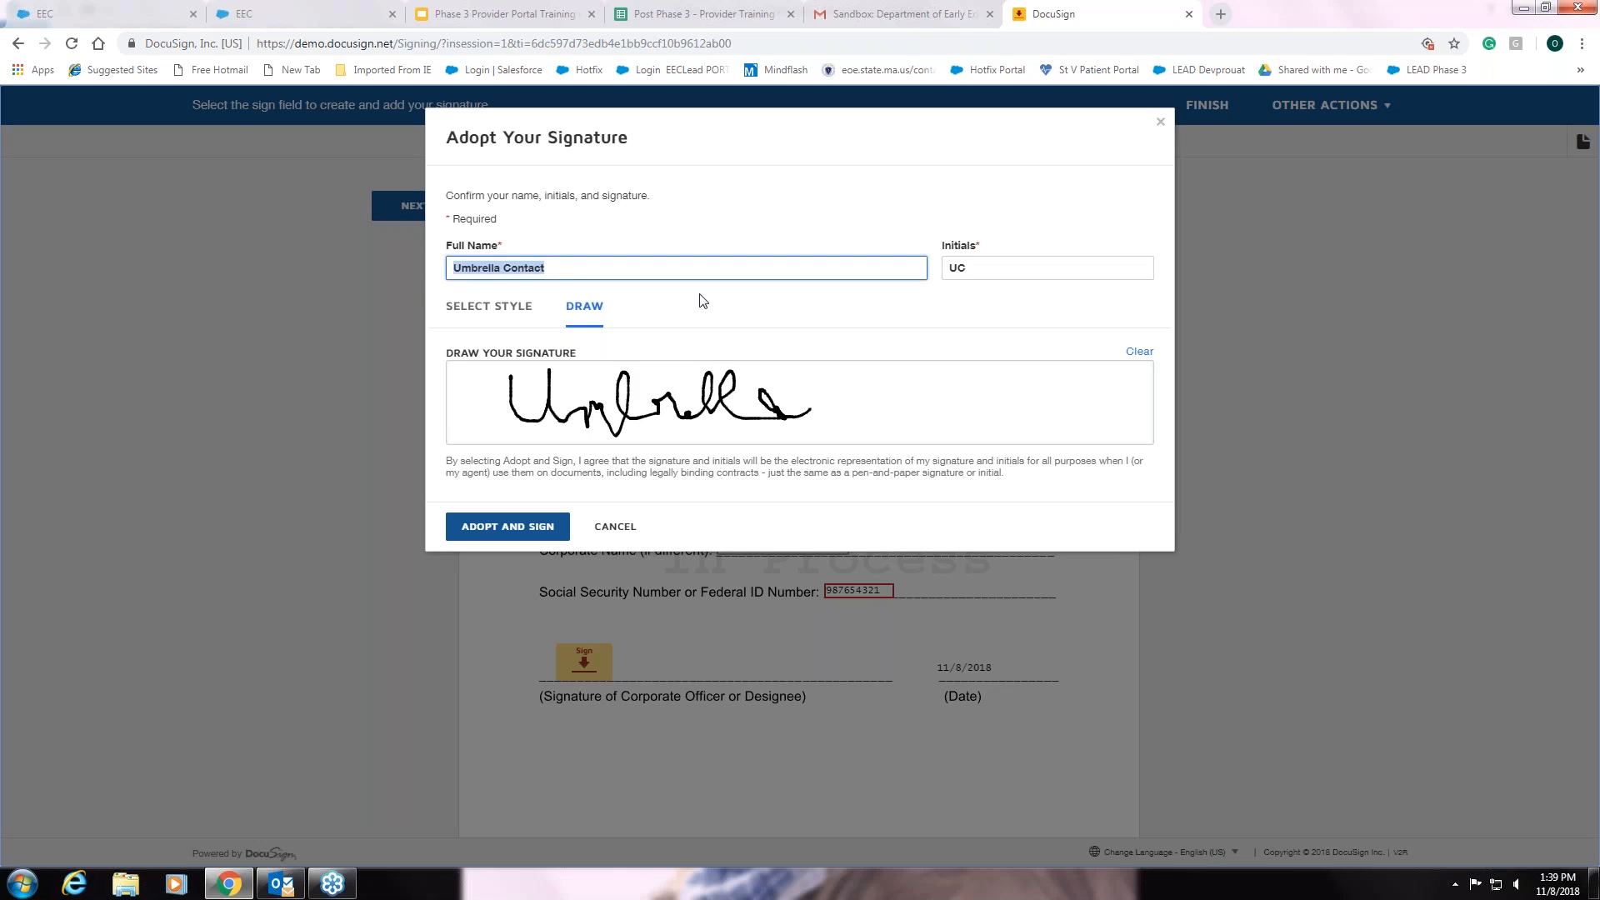
pyautogui.write('Licensee')
pyautogui.click(453, 422)
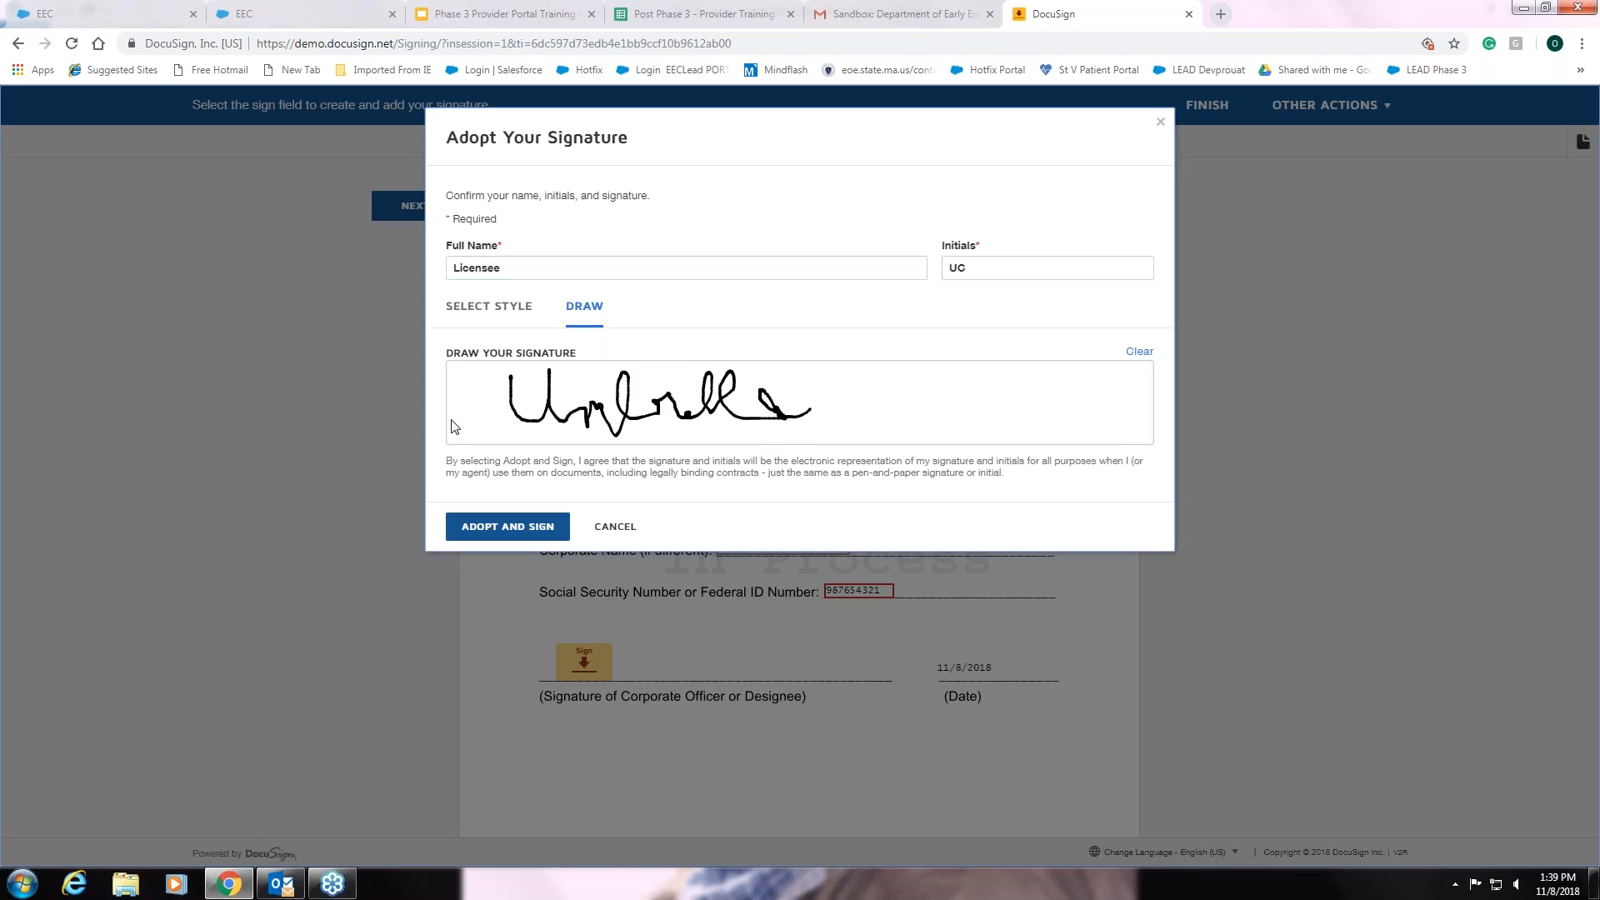
pyautogui.click(533, 268)
pyautogui.write('Name')
pyautogui.press('Tab')
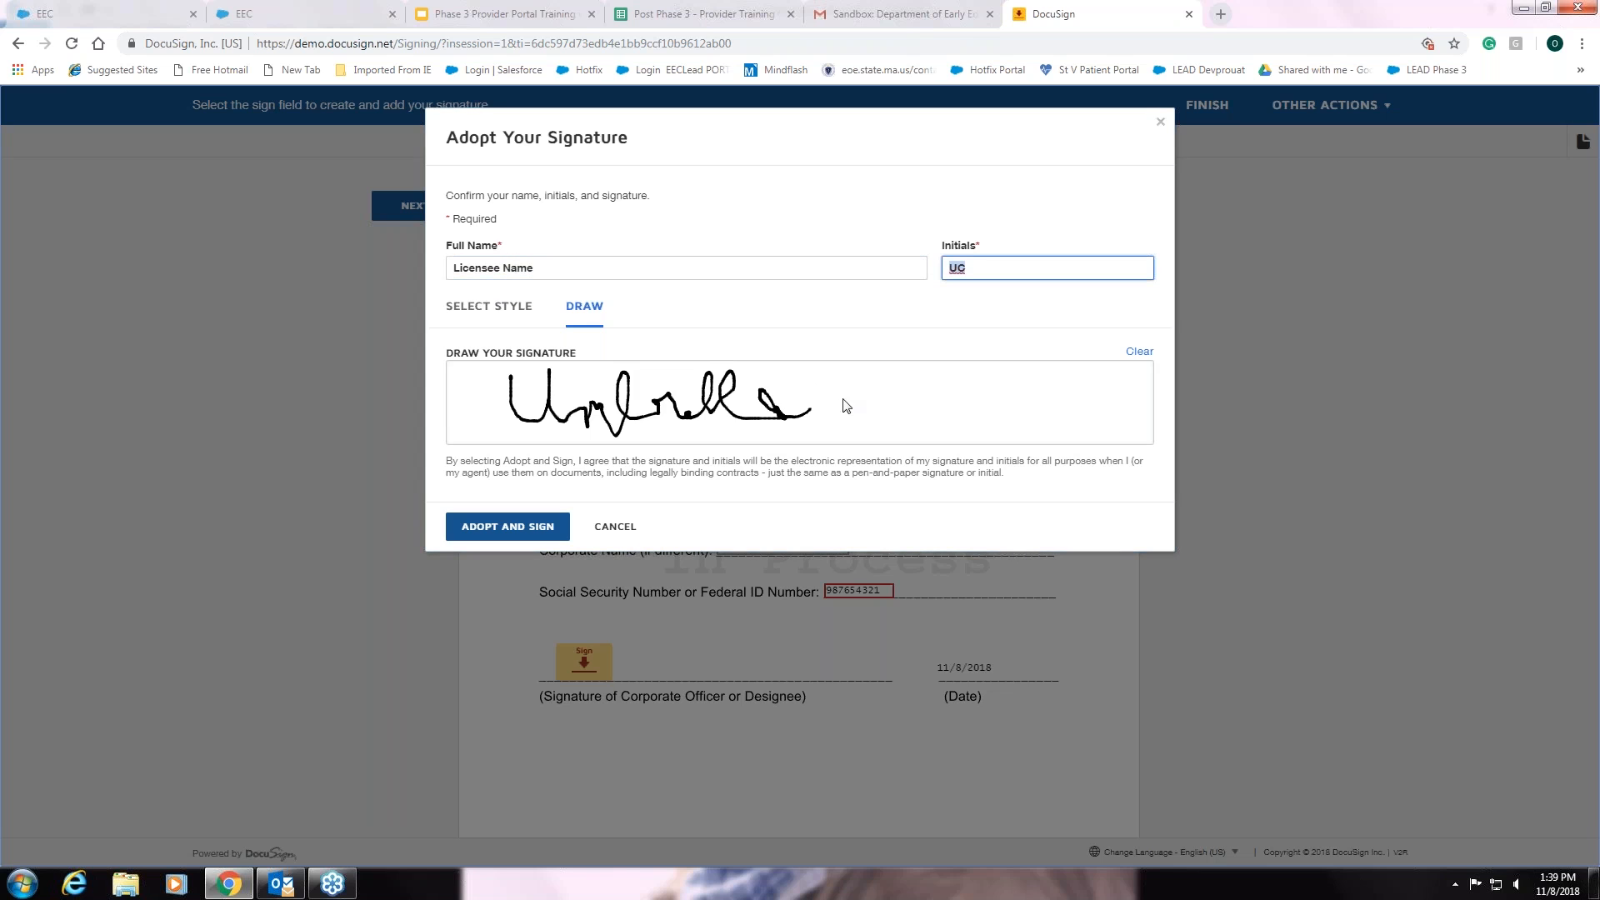
# - Switch back to a ready-made style, adopt and place the signature, and finish the tax certification
pyautogui.click(1139, 352)
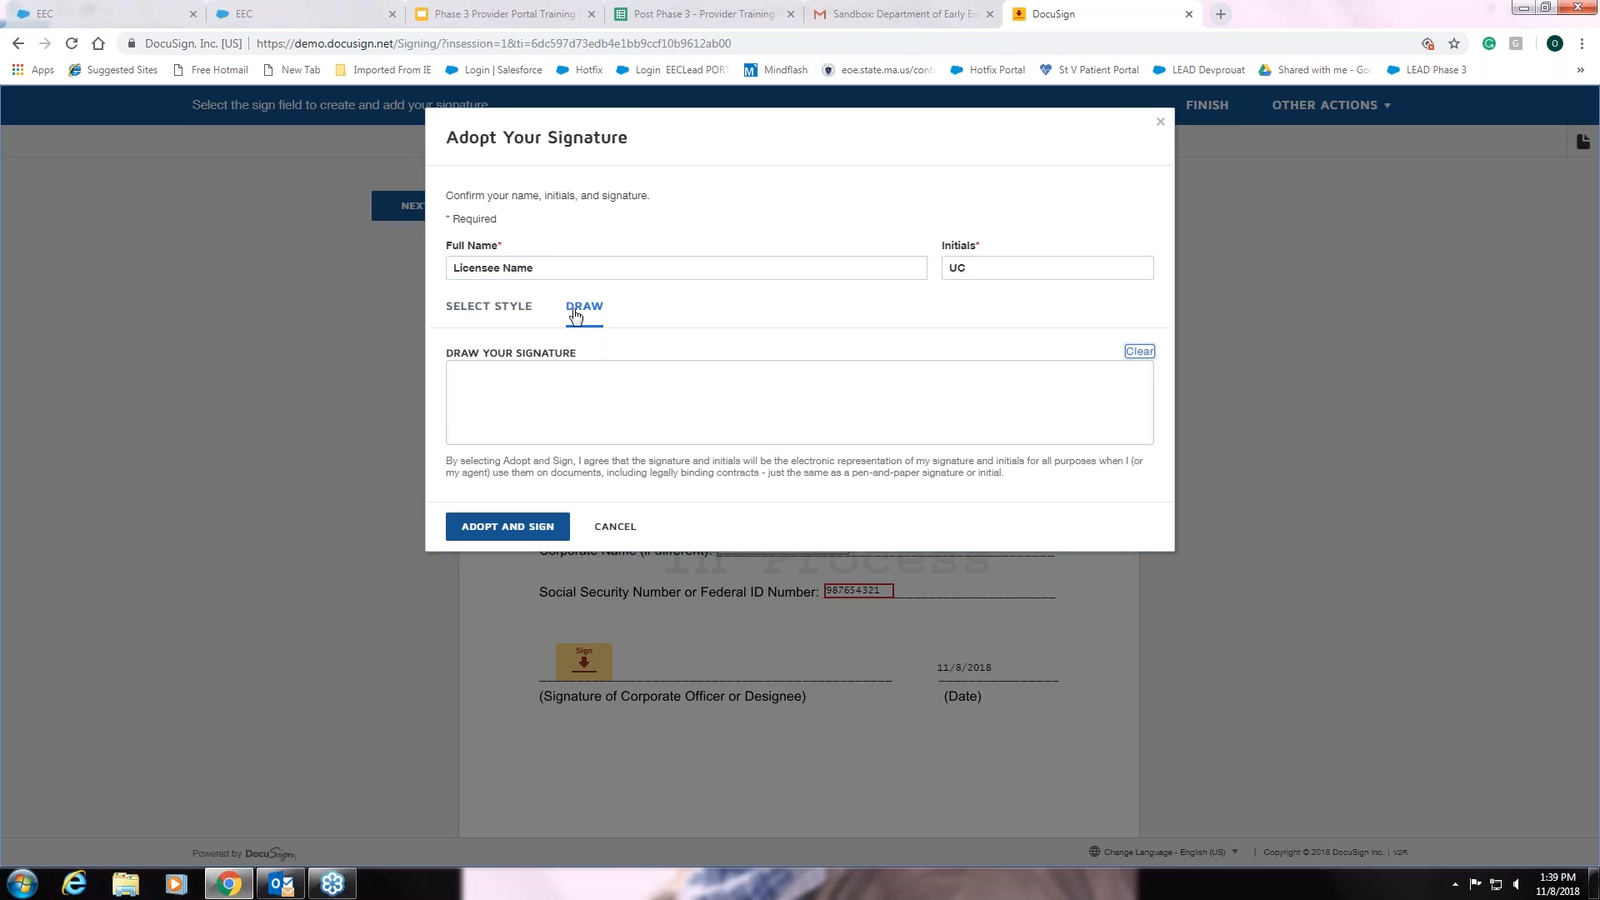
pyautogui.click(521, 307)
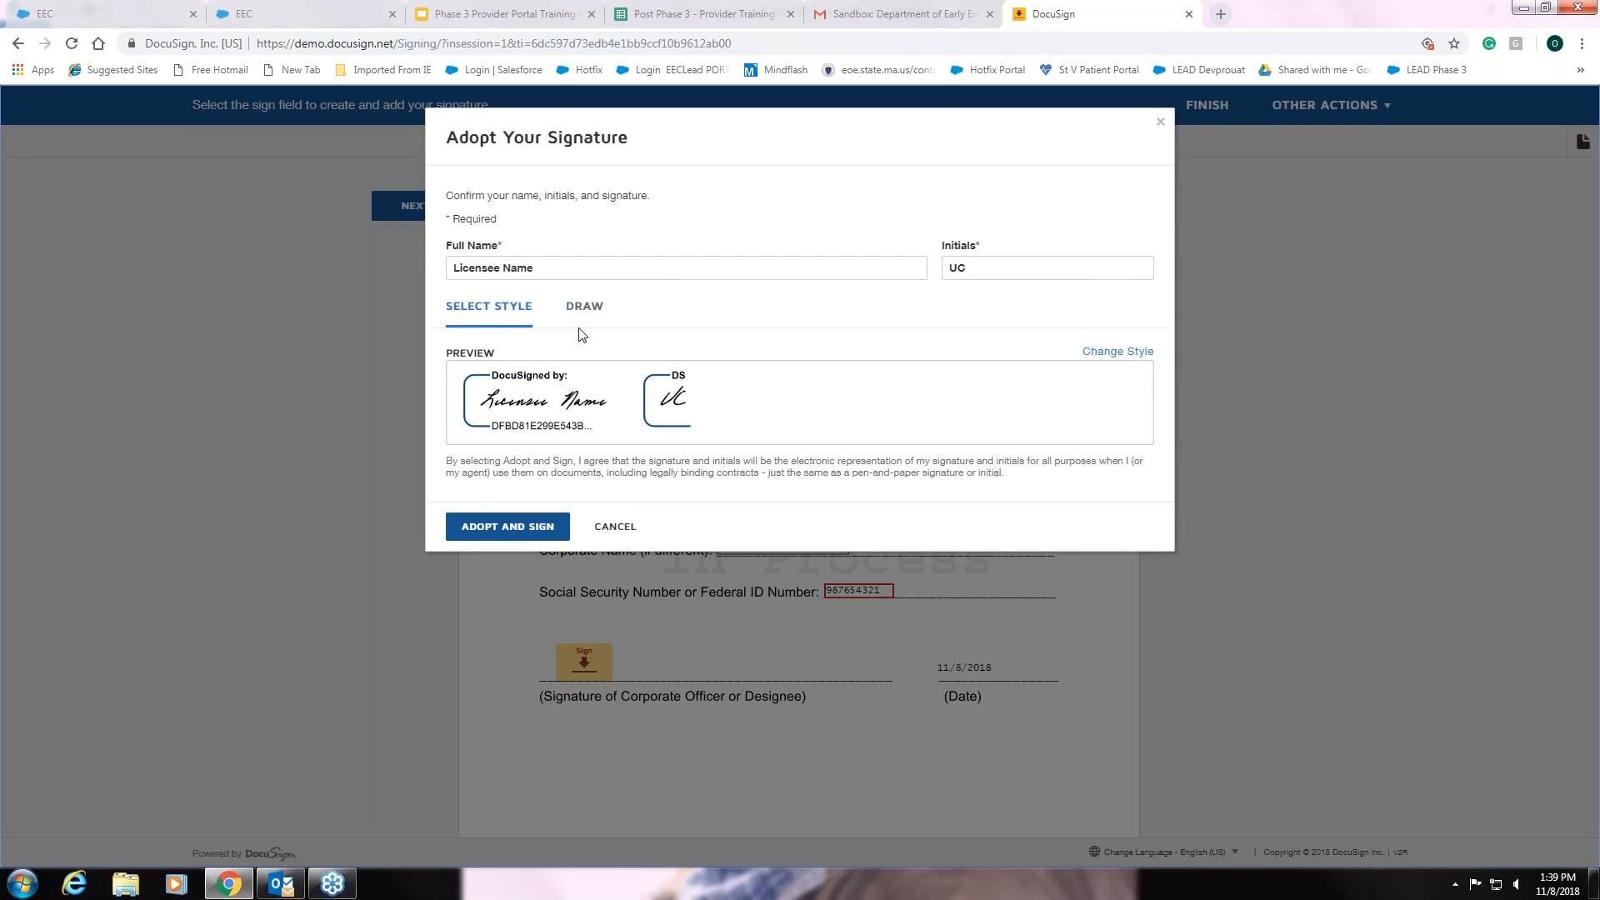
pyautogui.click(507, 526)
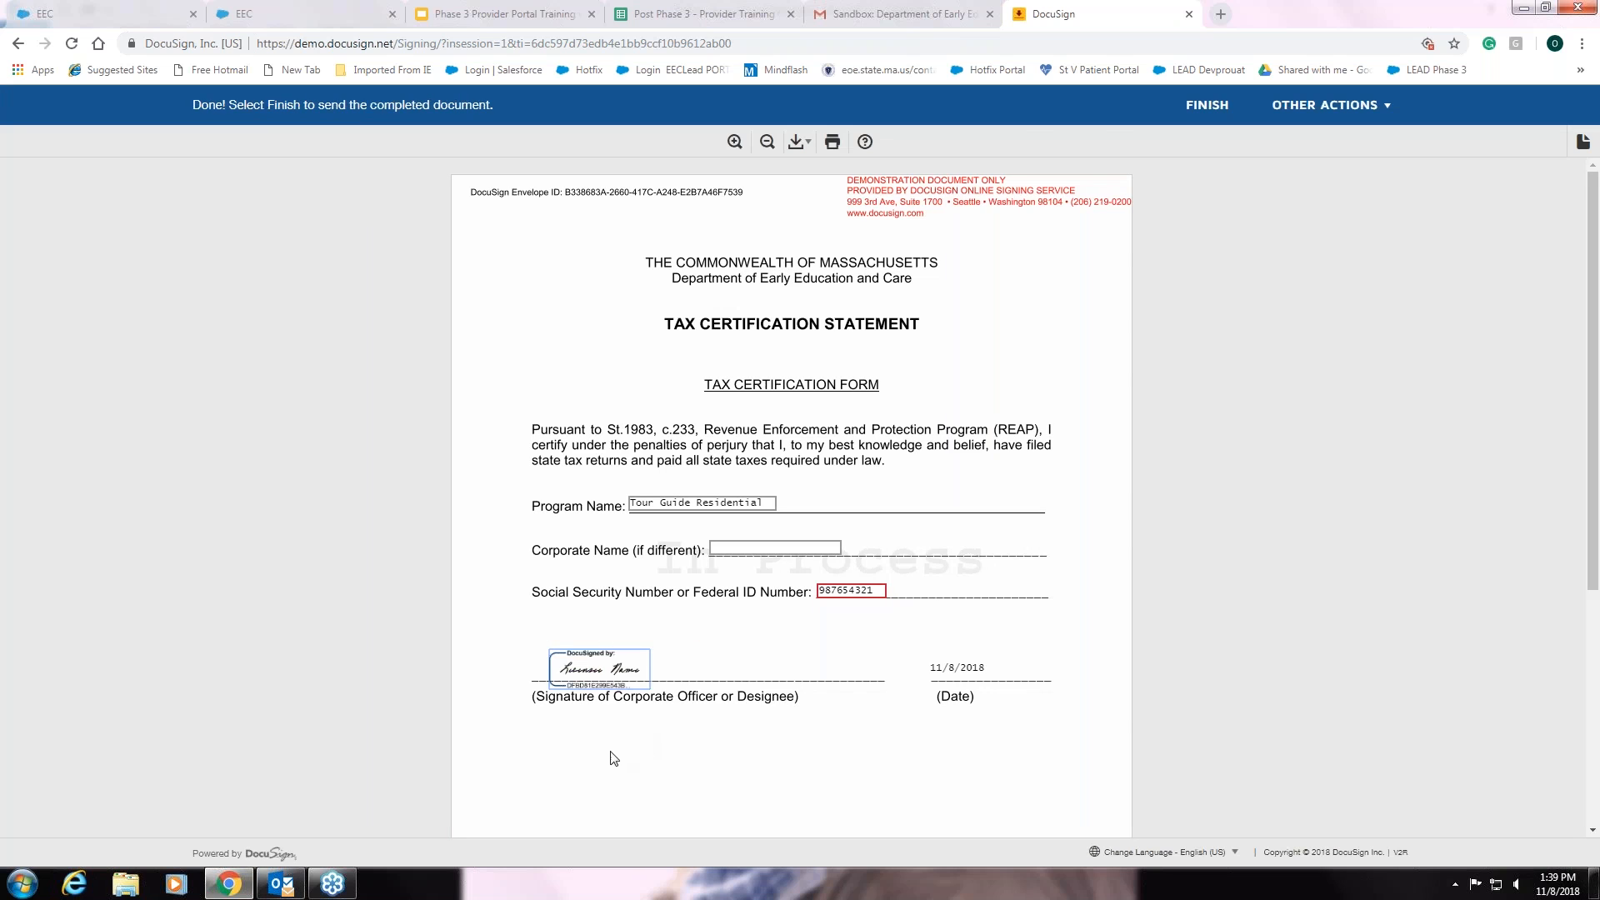
pyautogui.click(1206, 106)
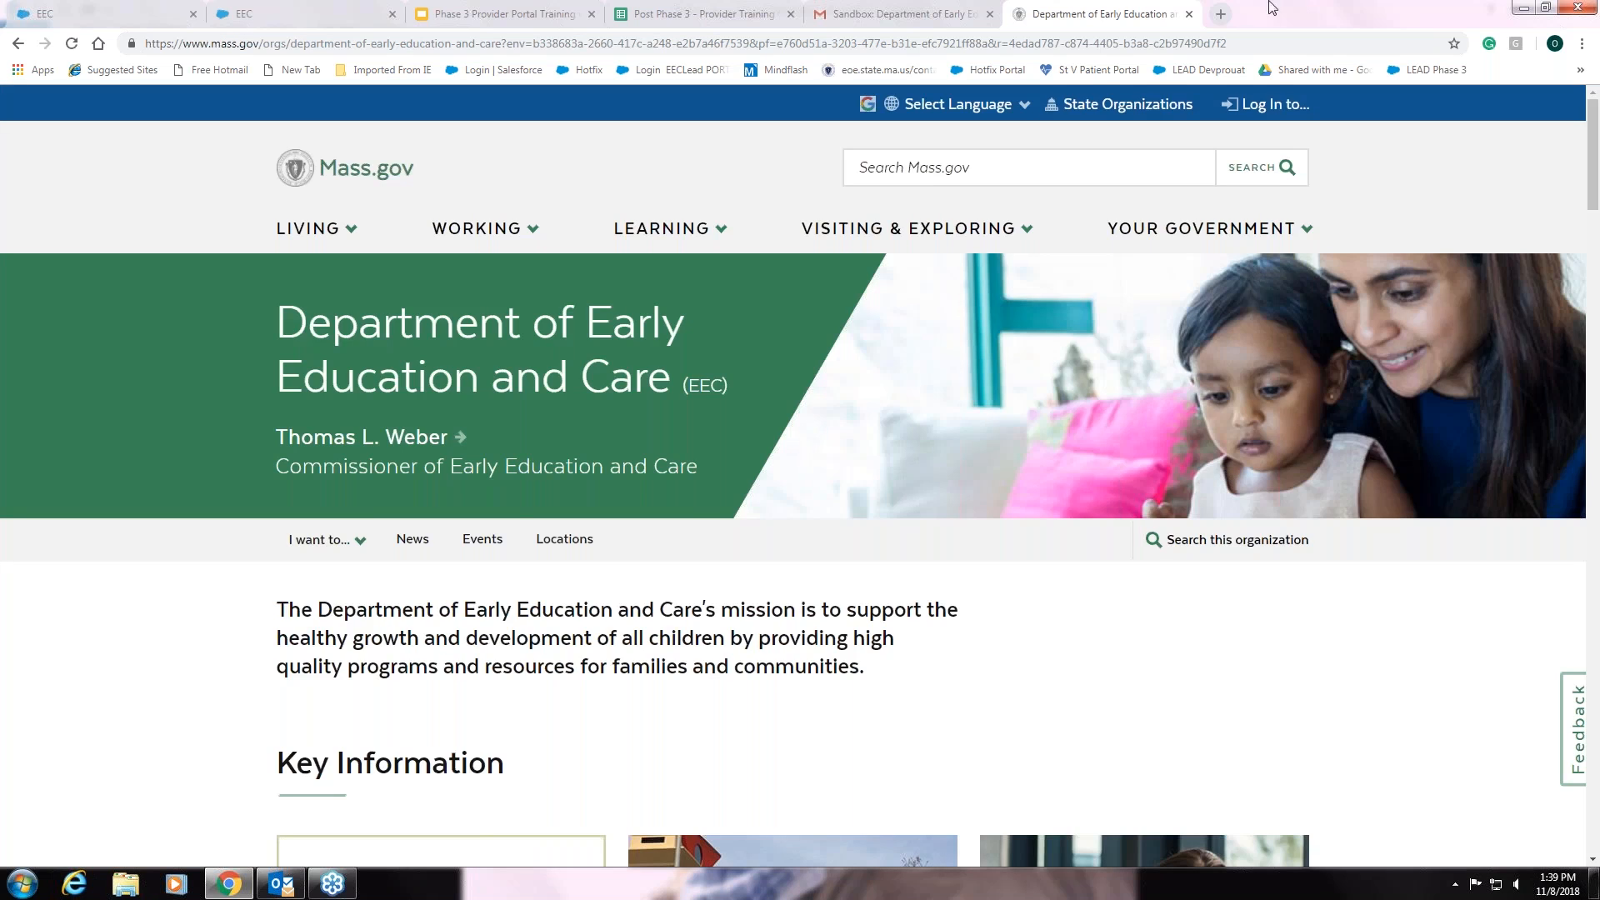
# - Close the Mass.gov page, return to the Gmail inbox, and open the BRC Consent Form email
pyautogui.click(1189, 15)
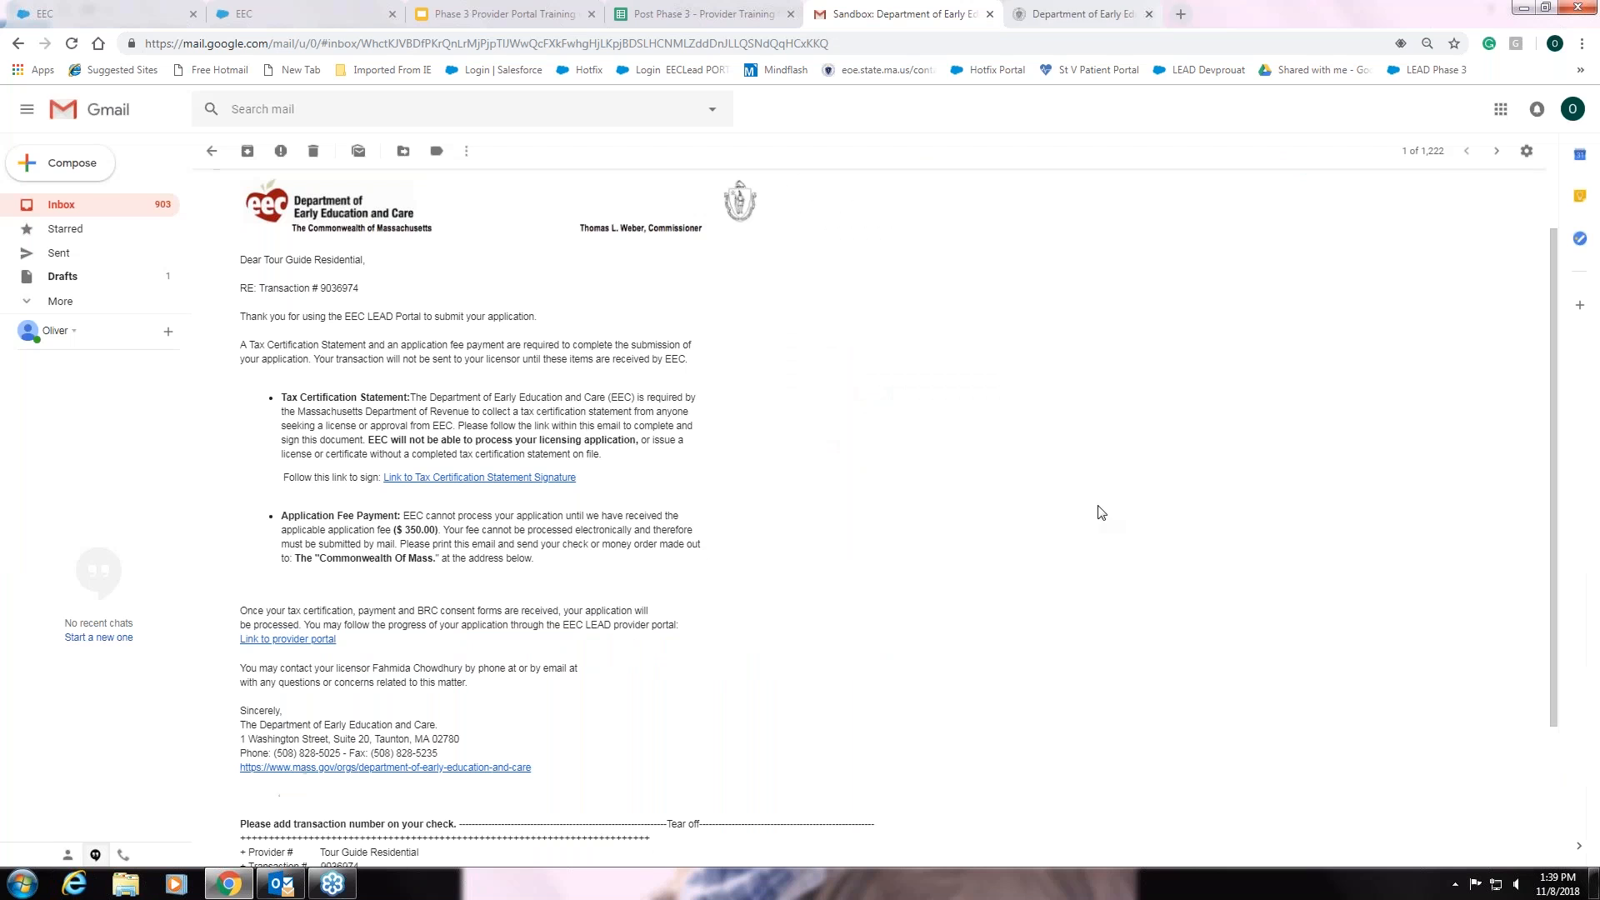
pyautogui.click(212, 152)
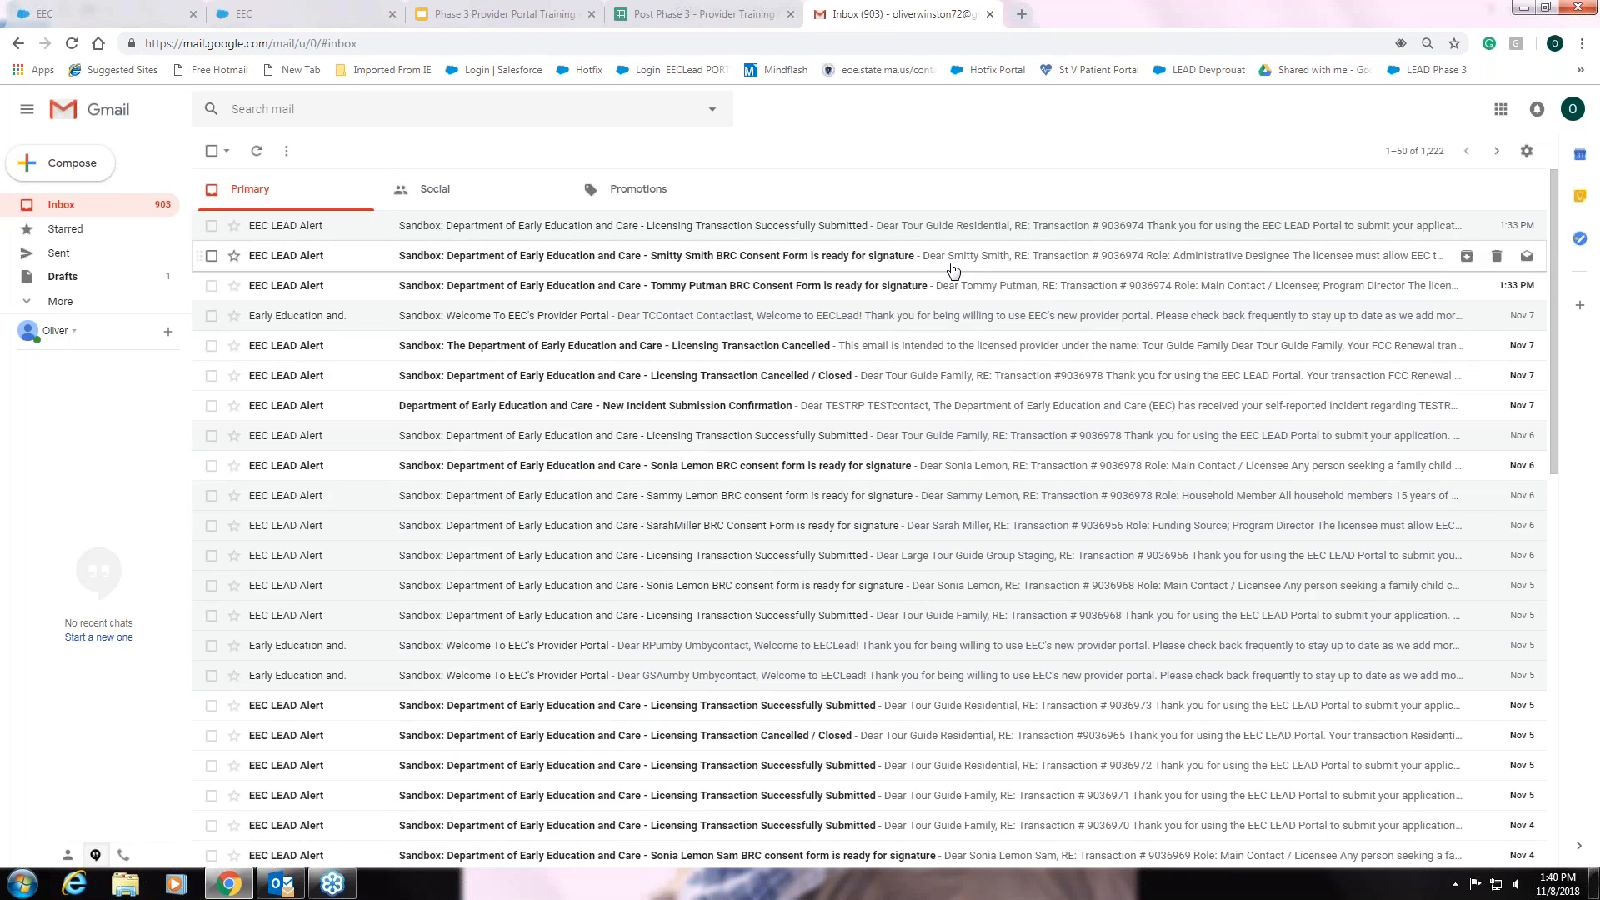
pyautogui.click(763, 264)
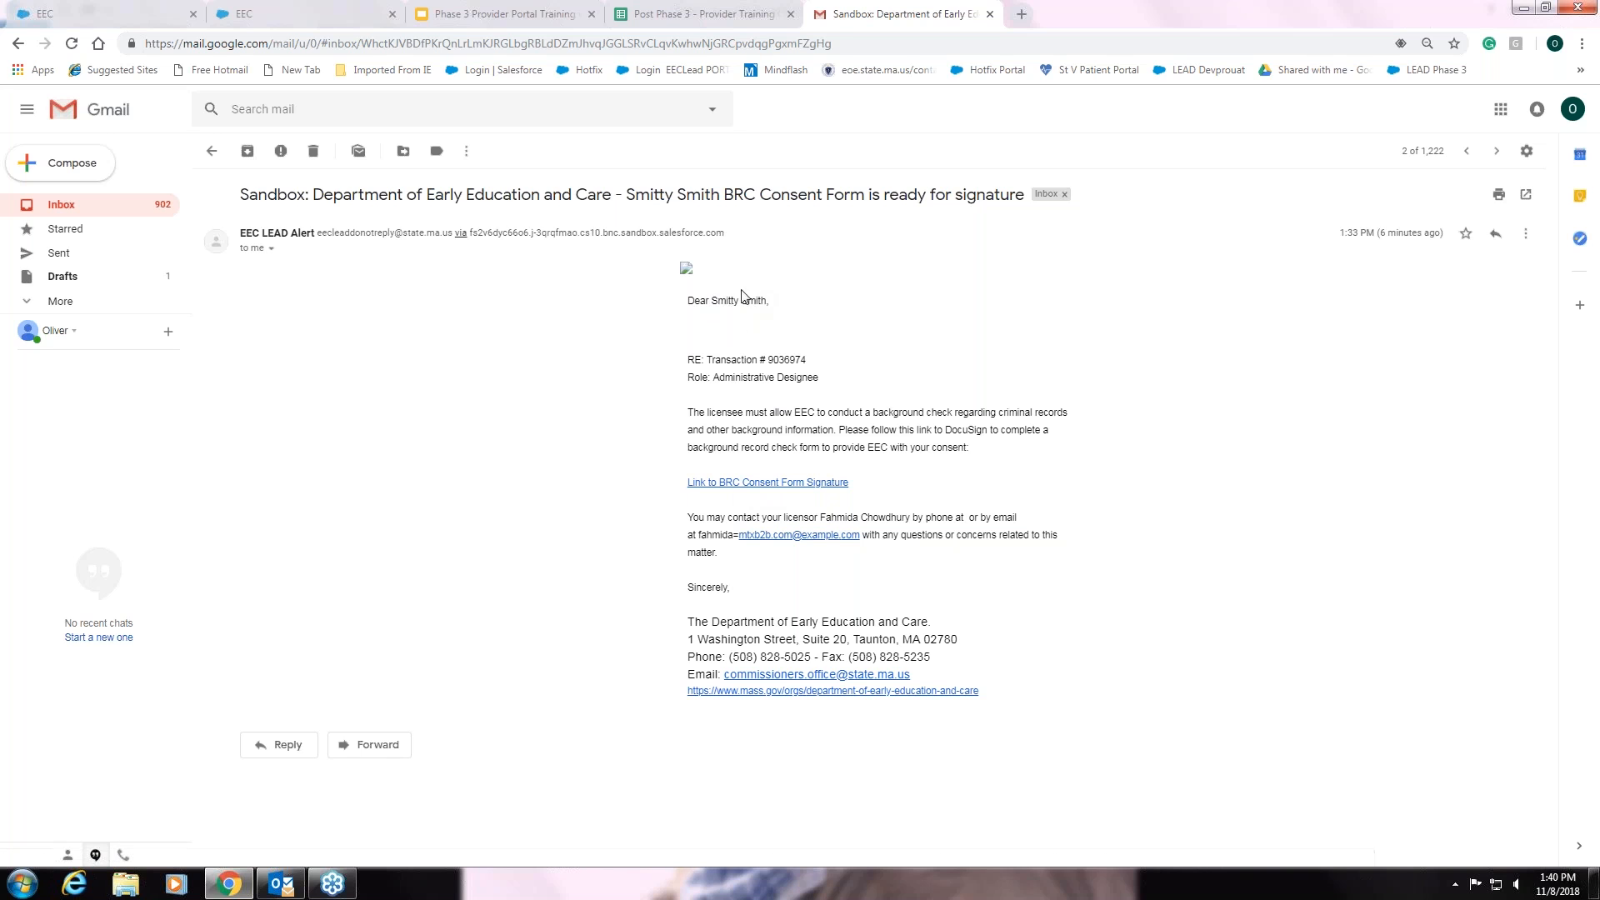
# - Follow the 'Link to BRC Consent Form Signature' in the email
pyautogui.click(763, 484)
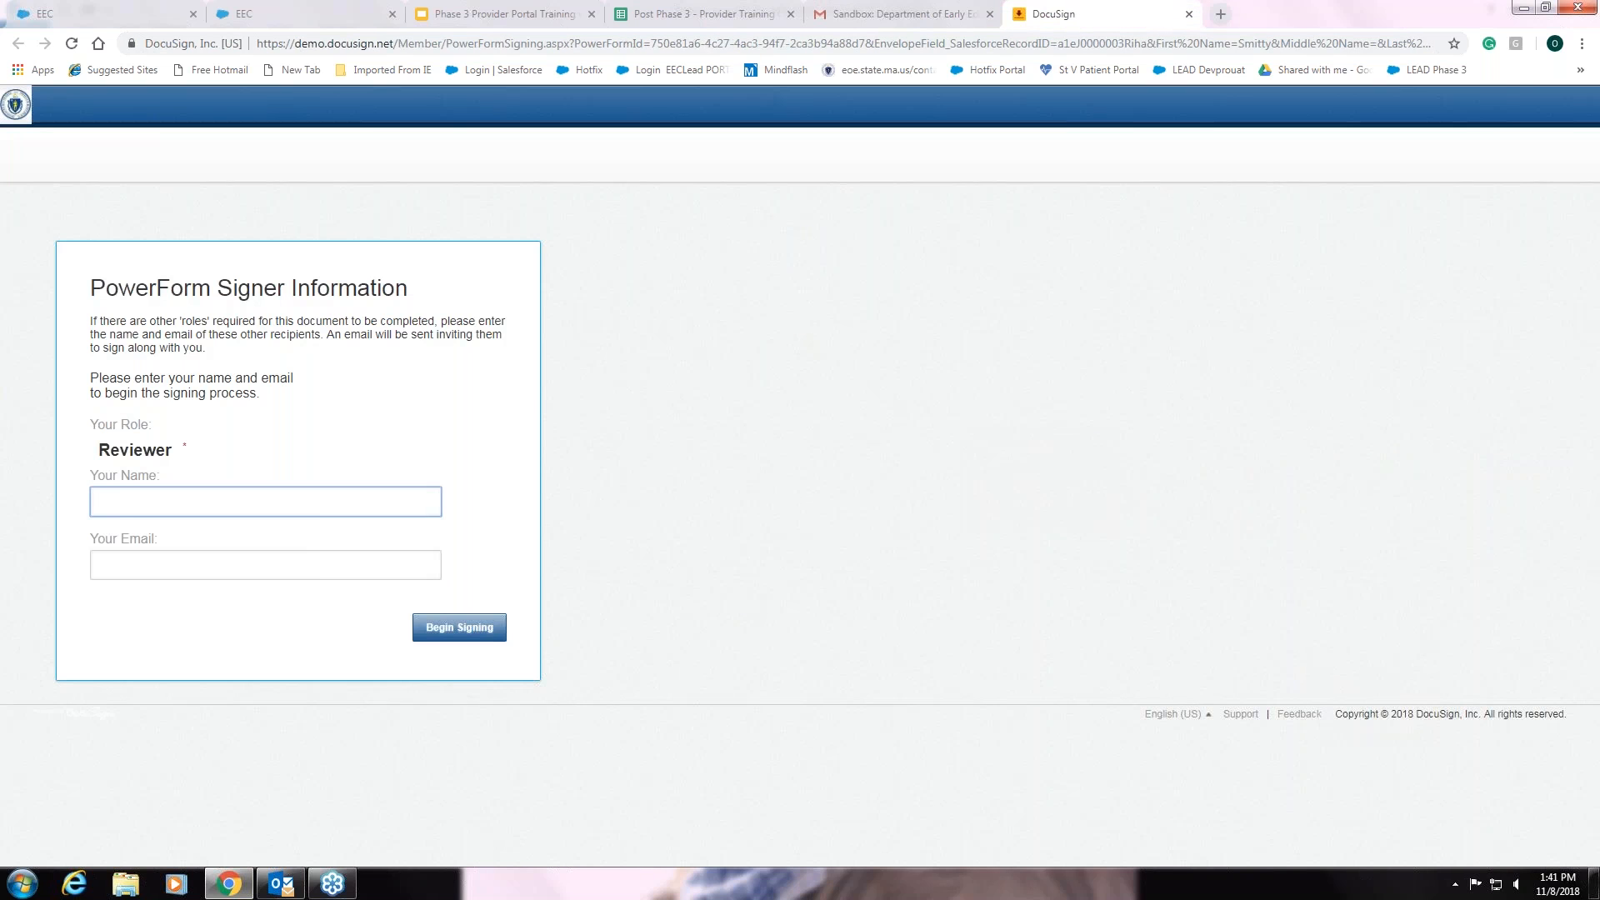
# - Enter the reviewer's name and e-mail, begin signing, and agree to electronic records and signatures
pyautogui.write('John Smith')
pyautogui.press('Tab')
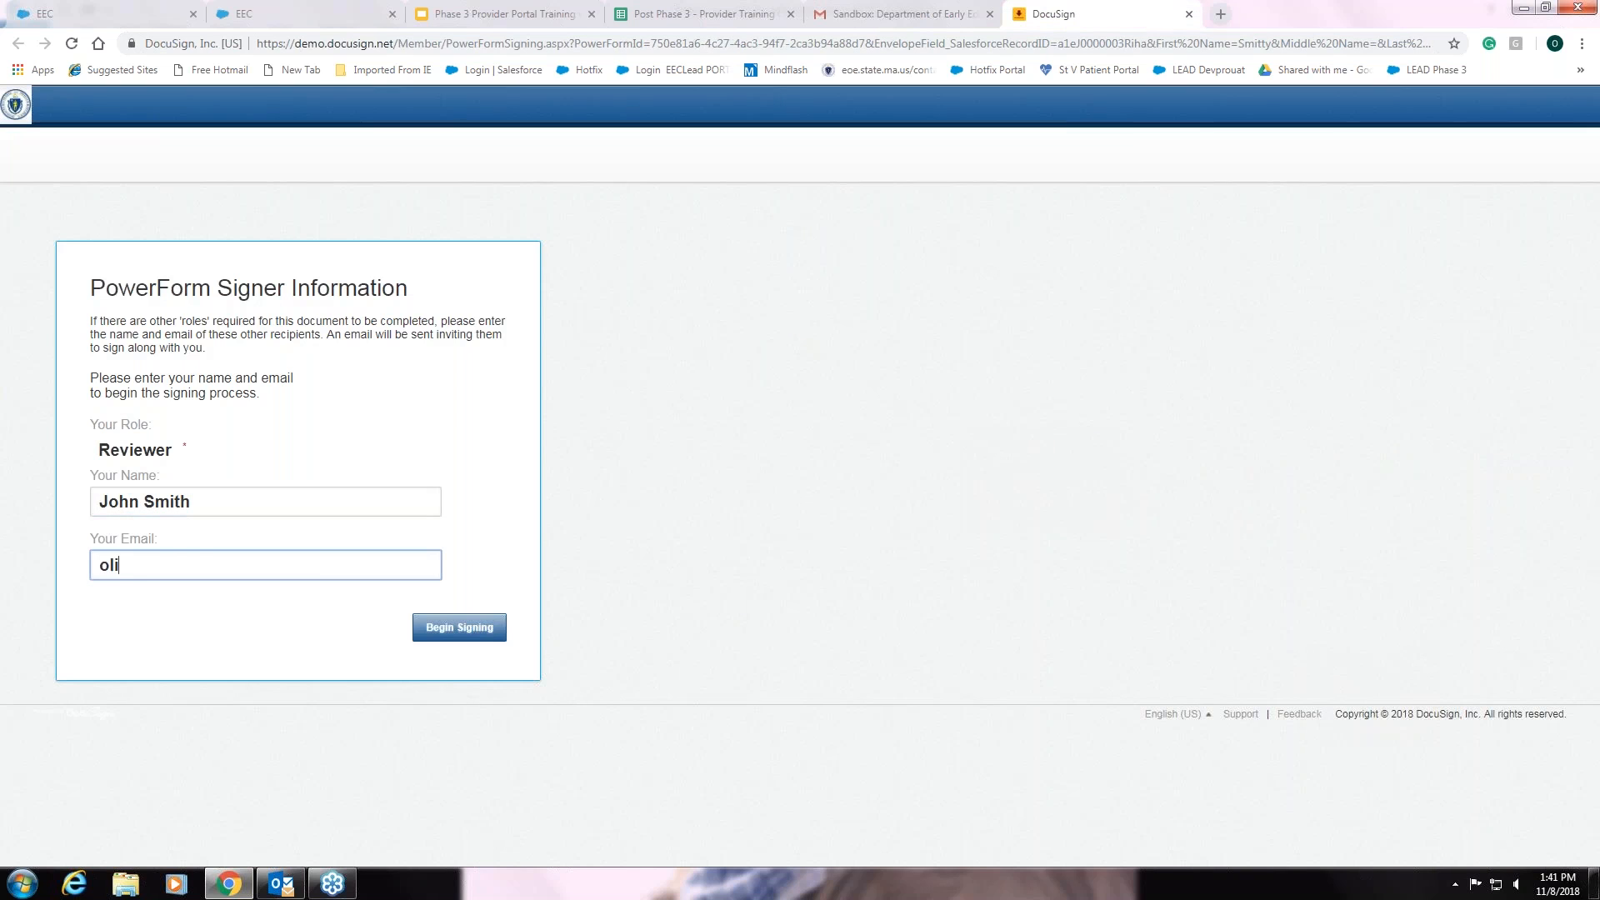
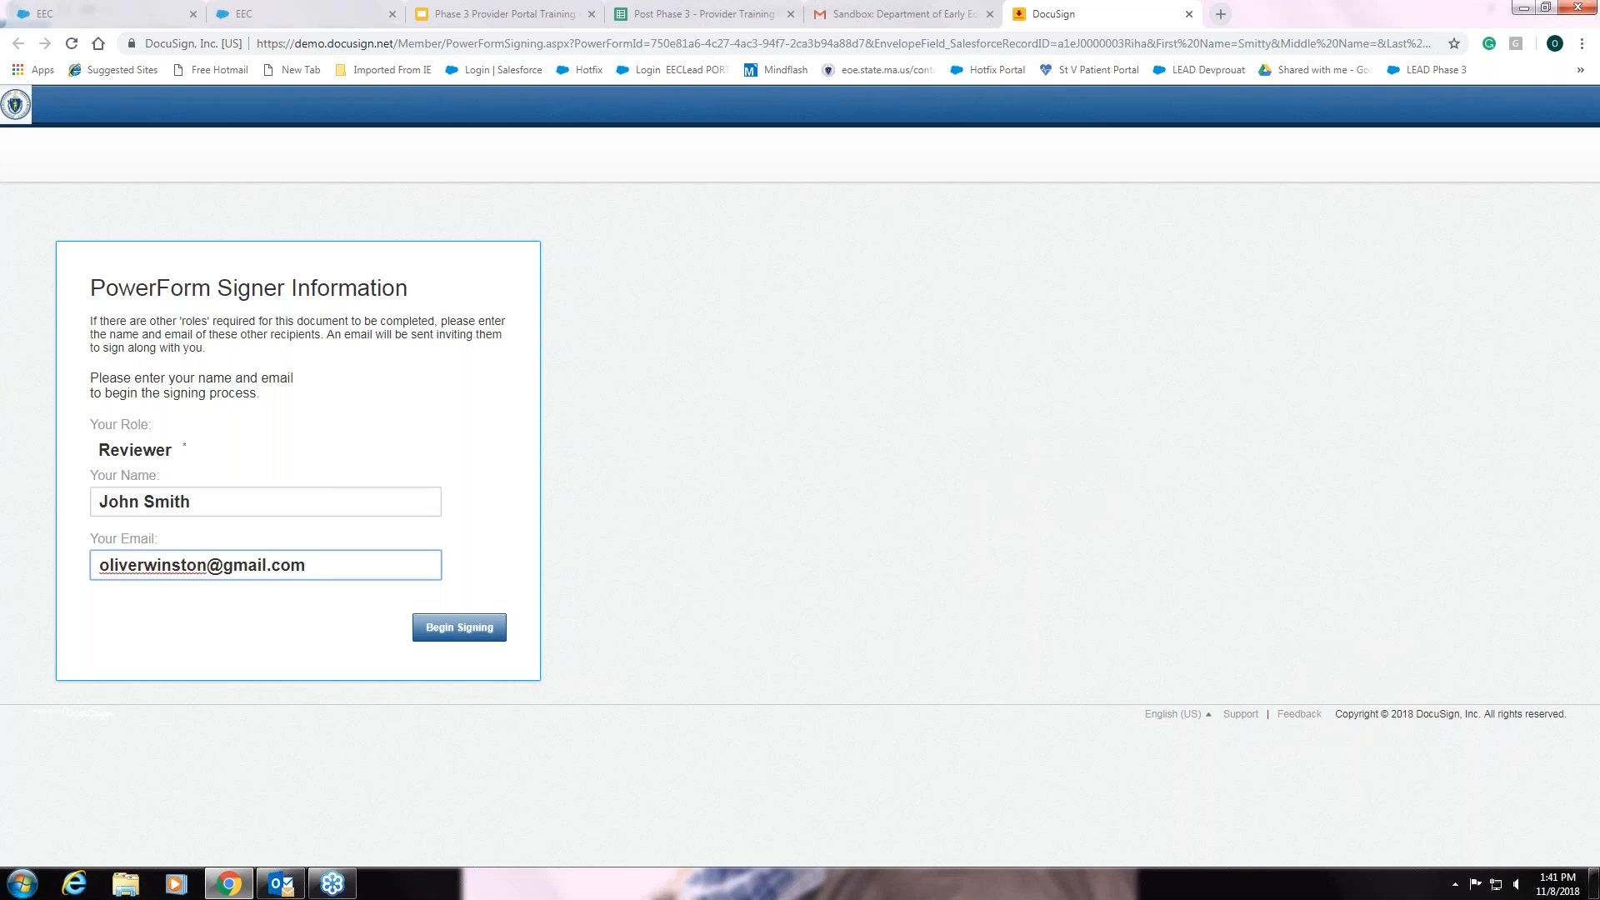
pyautogui.click(458, 625)
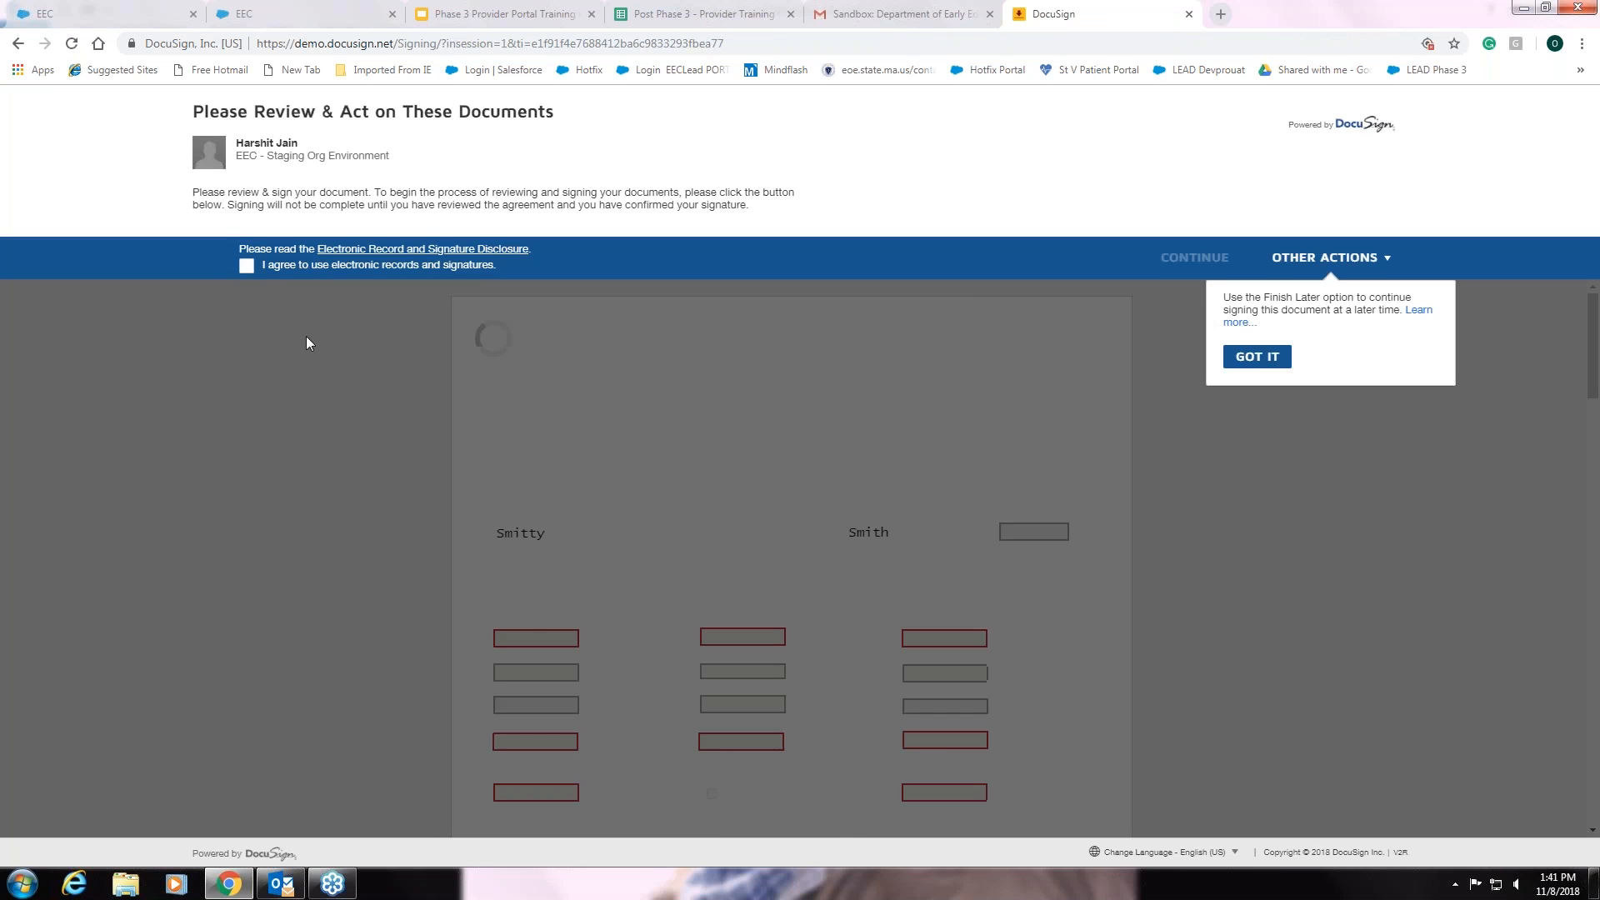
pyautogui.click(247, 276)
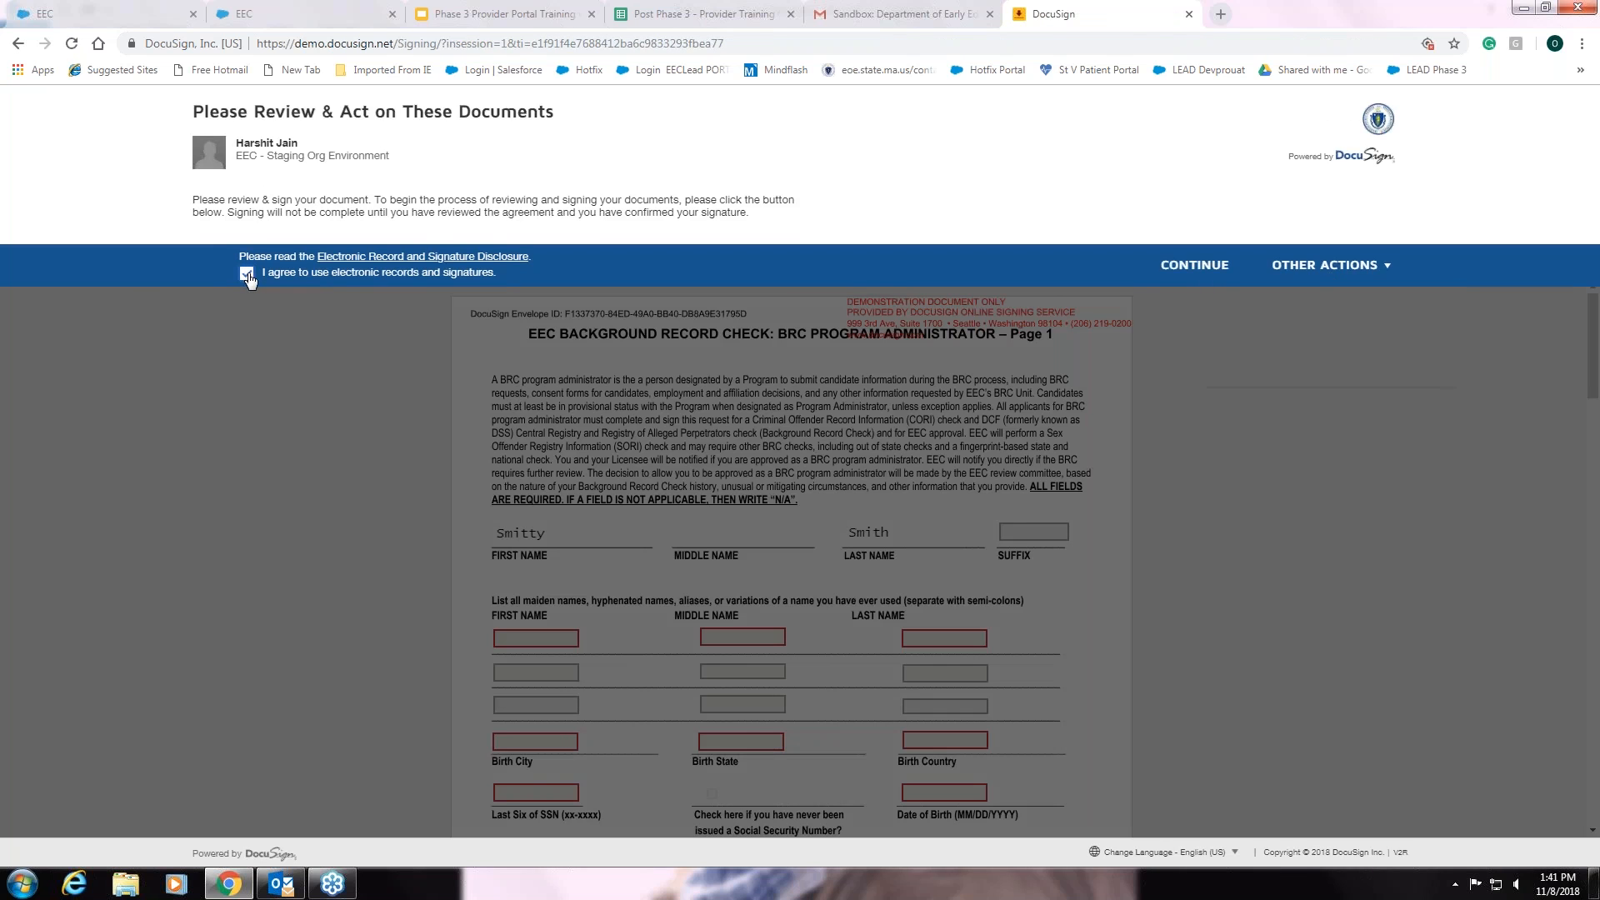
# - Continue into the Background Record Check document and select the first maiden-name First Name field
pyautogui.click(1227, 267)
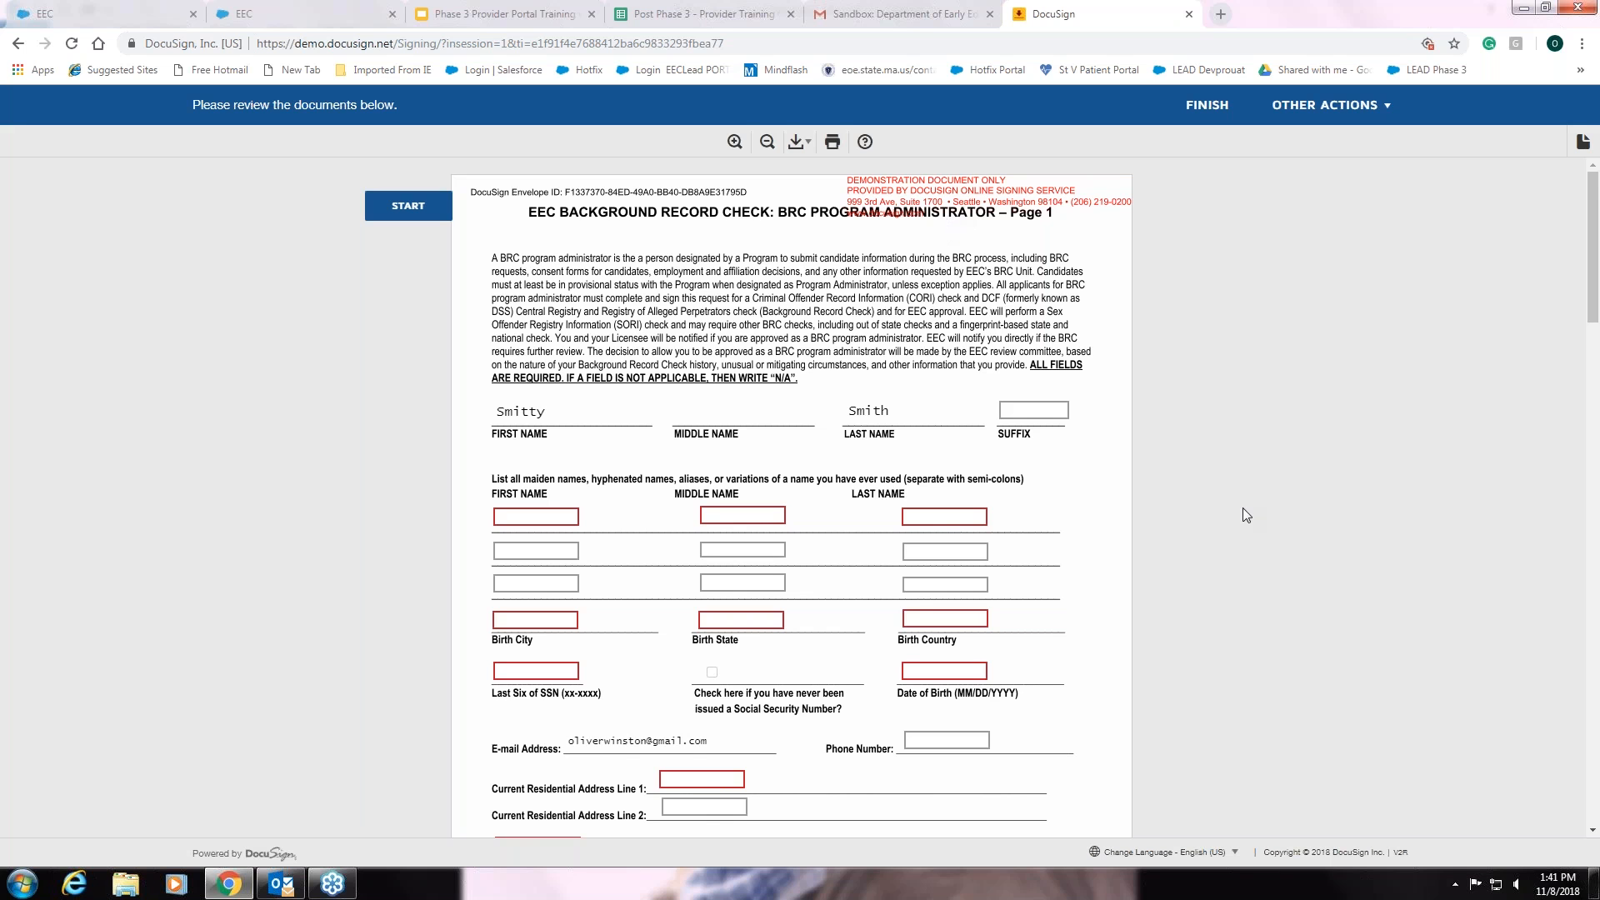
pyautogui.scroll(-2, 1243, 509)
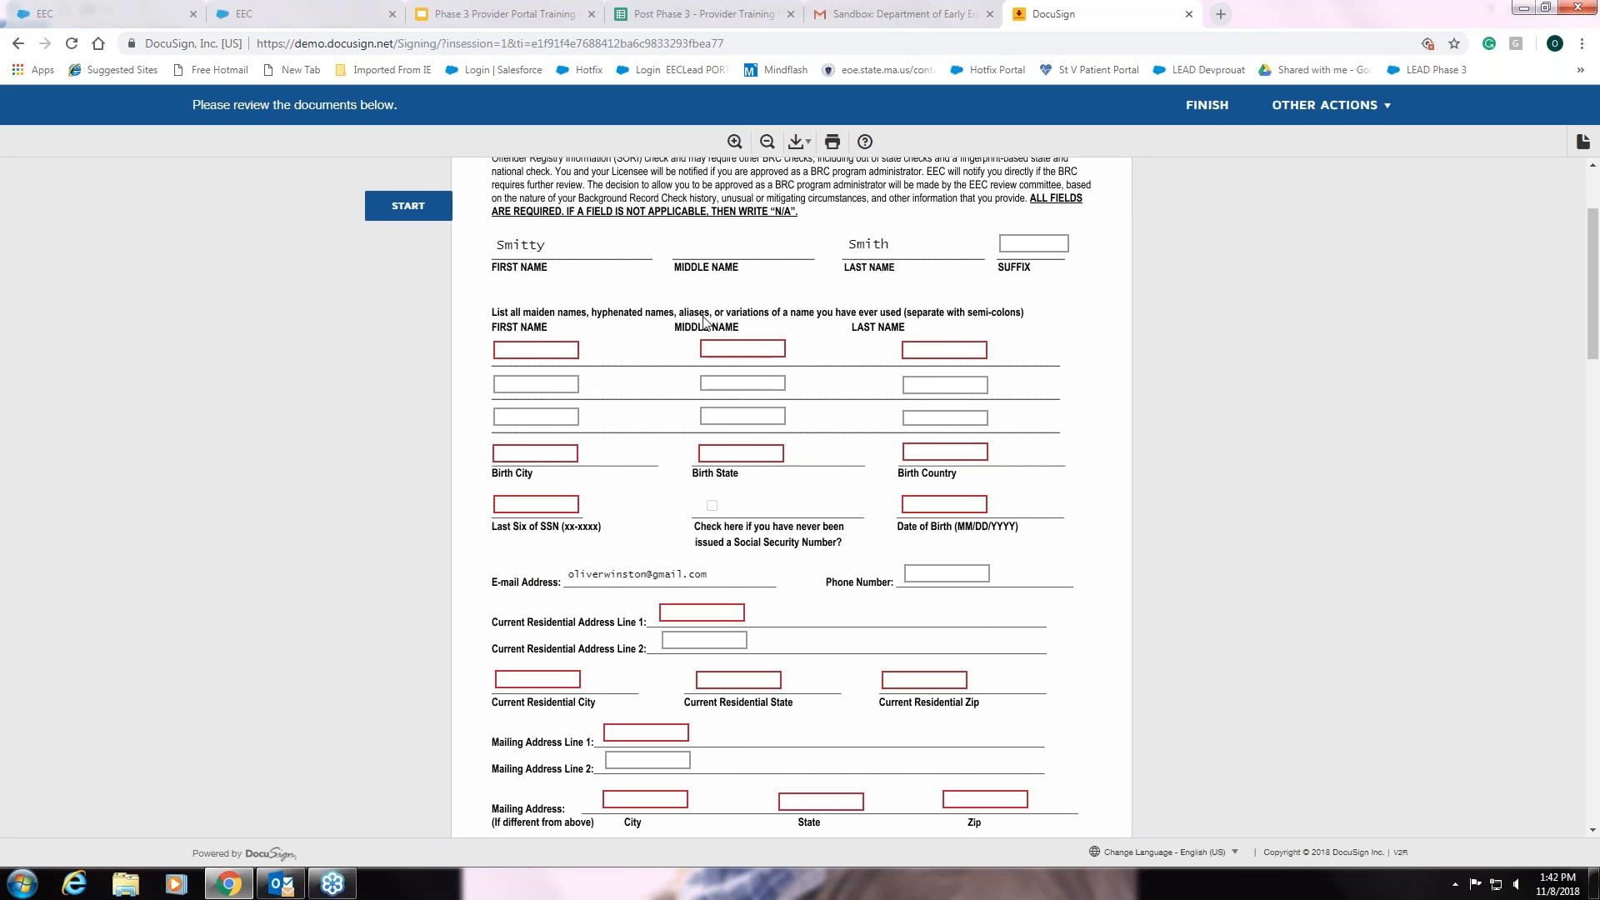
pyautogui.click(534, 353)
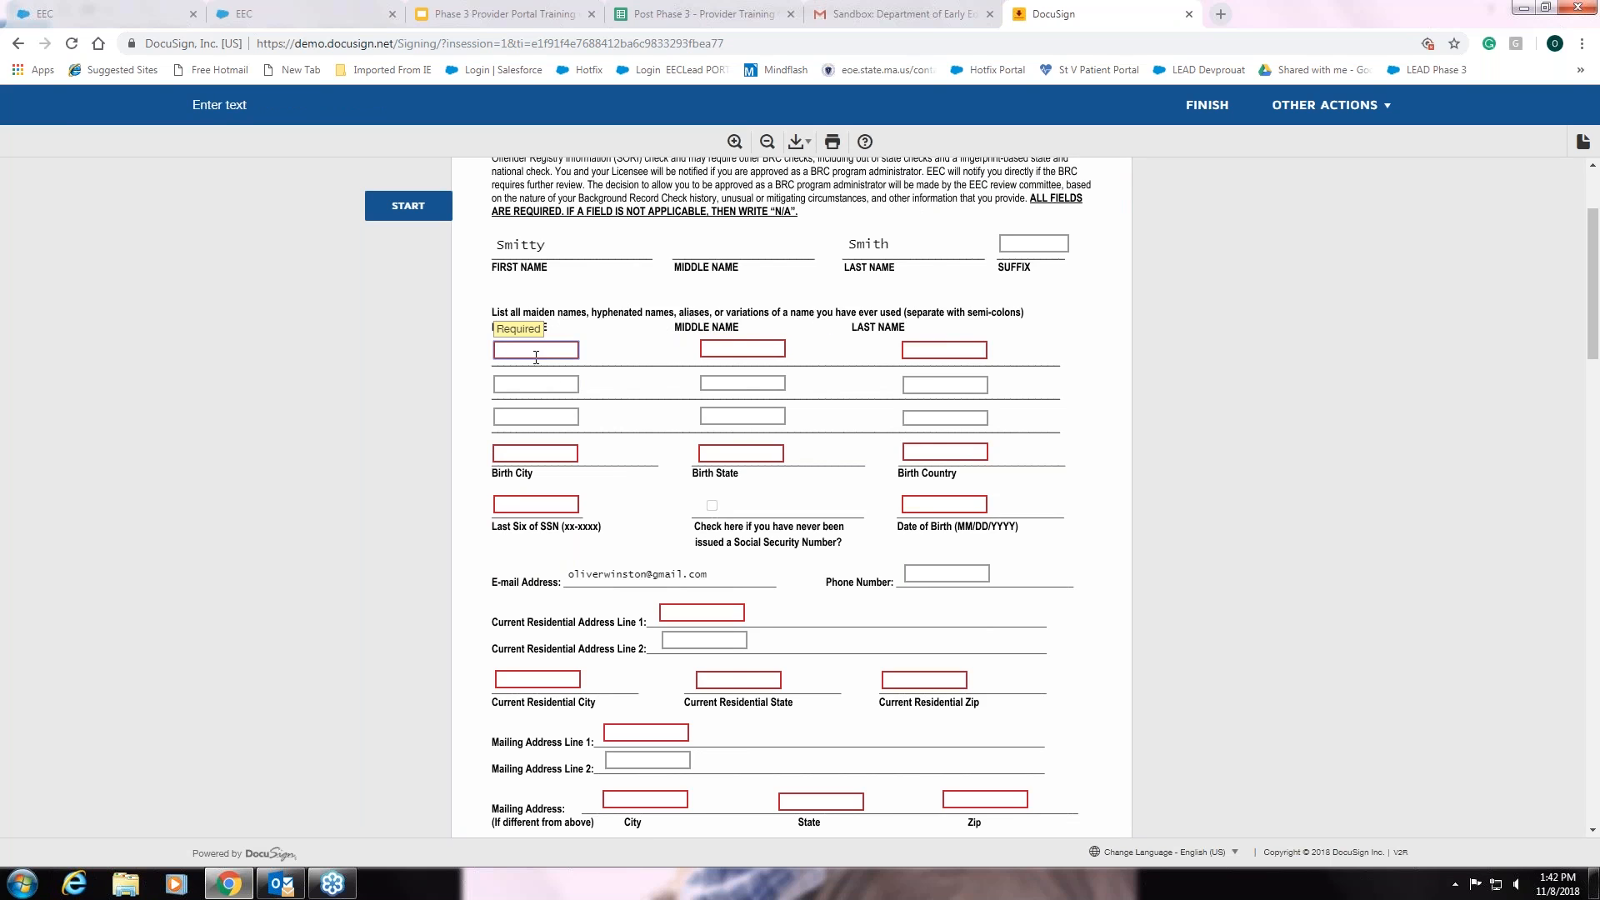
# - Enter n/a for the maiden first and middle names and tick the never-issued Social Security Number box
pyautogui.write('n')
pyautogui.press('Tab')
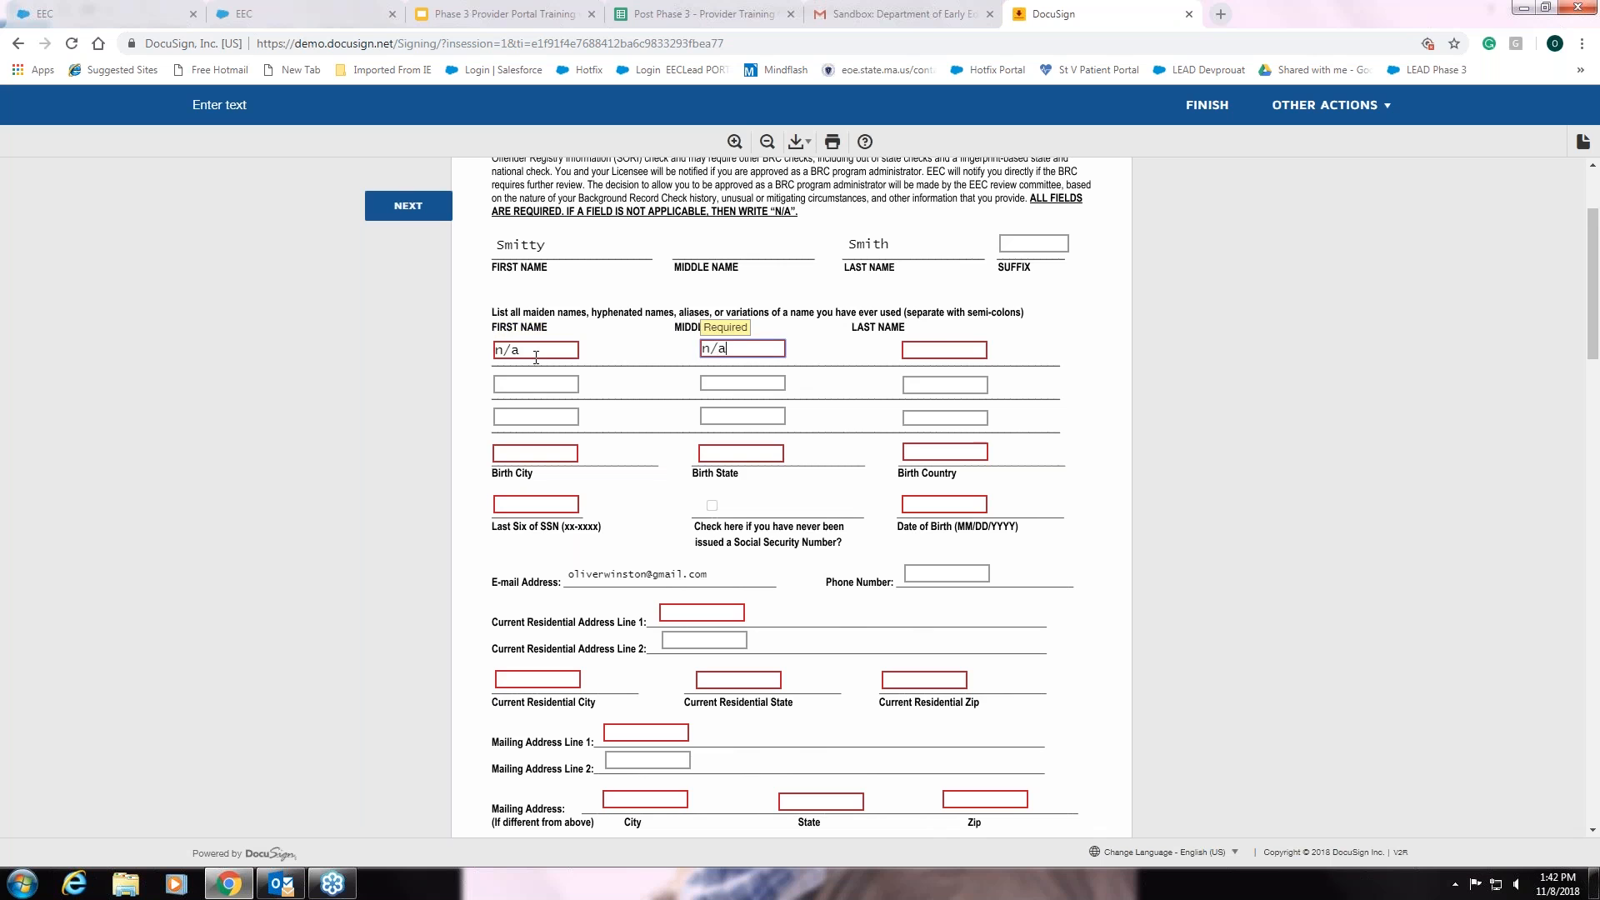
pyautogui.press('Tab')
pyautogui.scroll(-2, 1021, 687)
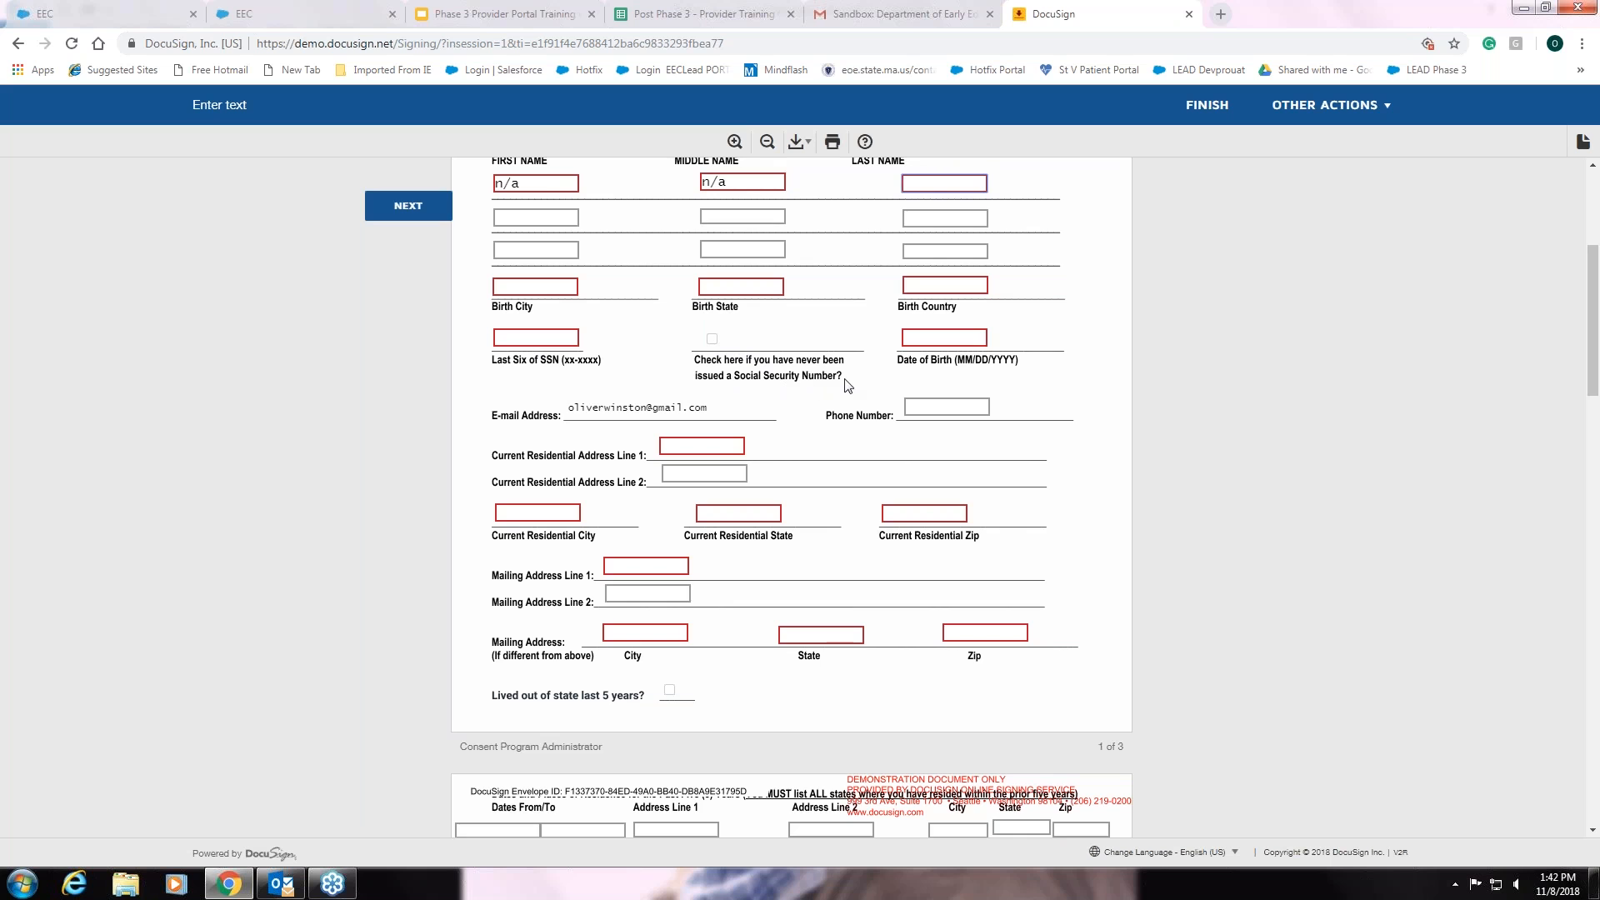
pyautogui.click(713, 340)
pyautogui.scroll(-3, 680, 513)
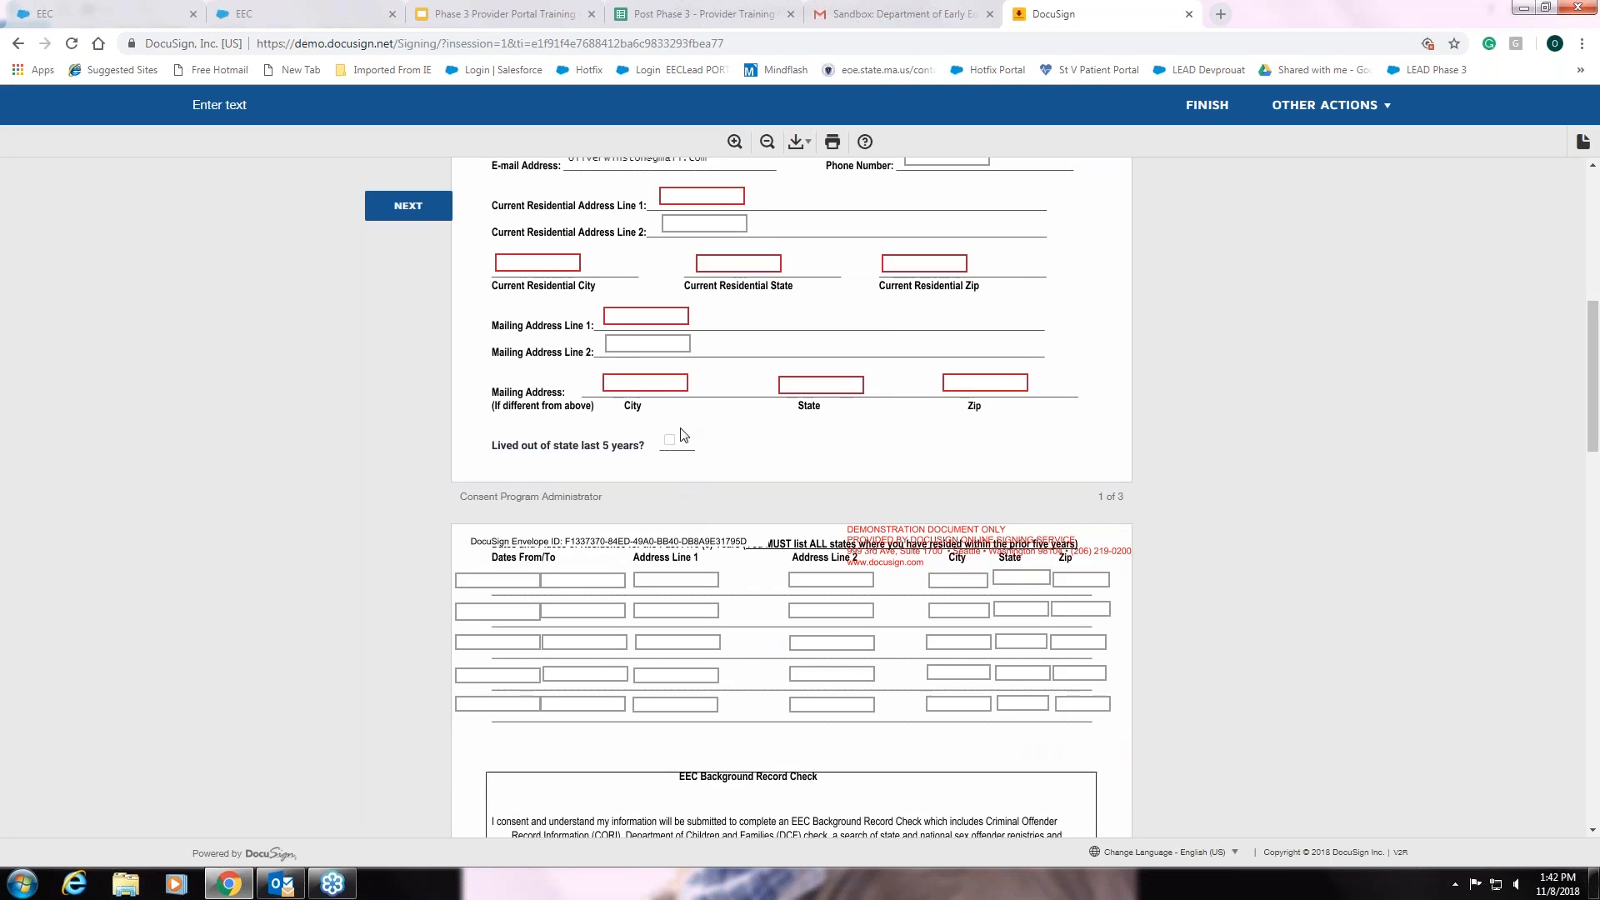
pyautogui.scroll(-4, 680, 434)
pyautogui.scroll(-7, 680, 433)
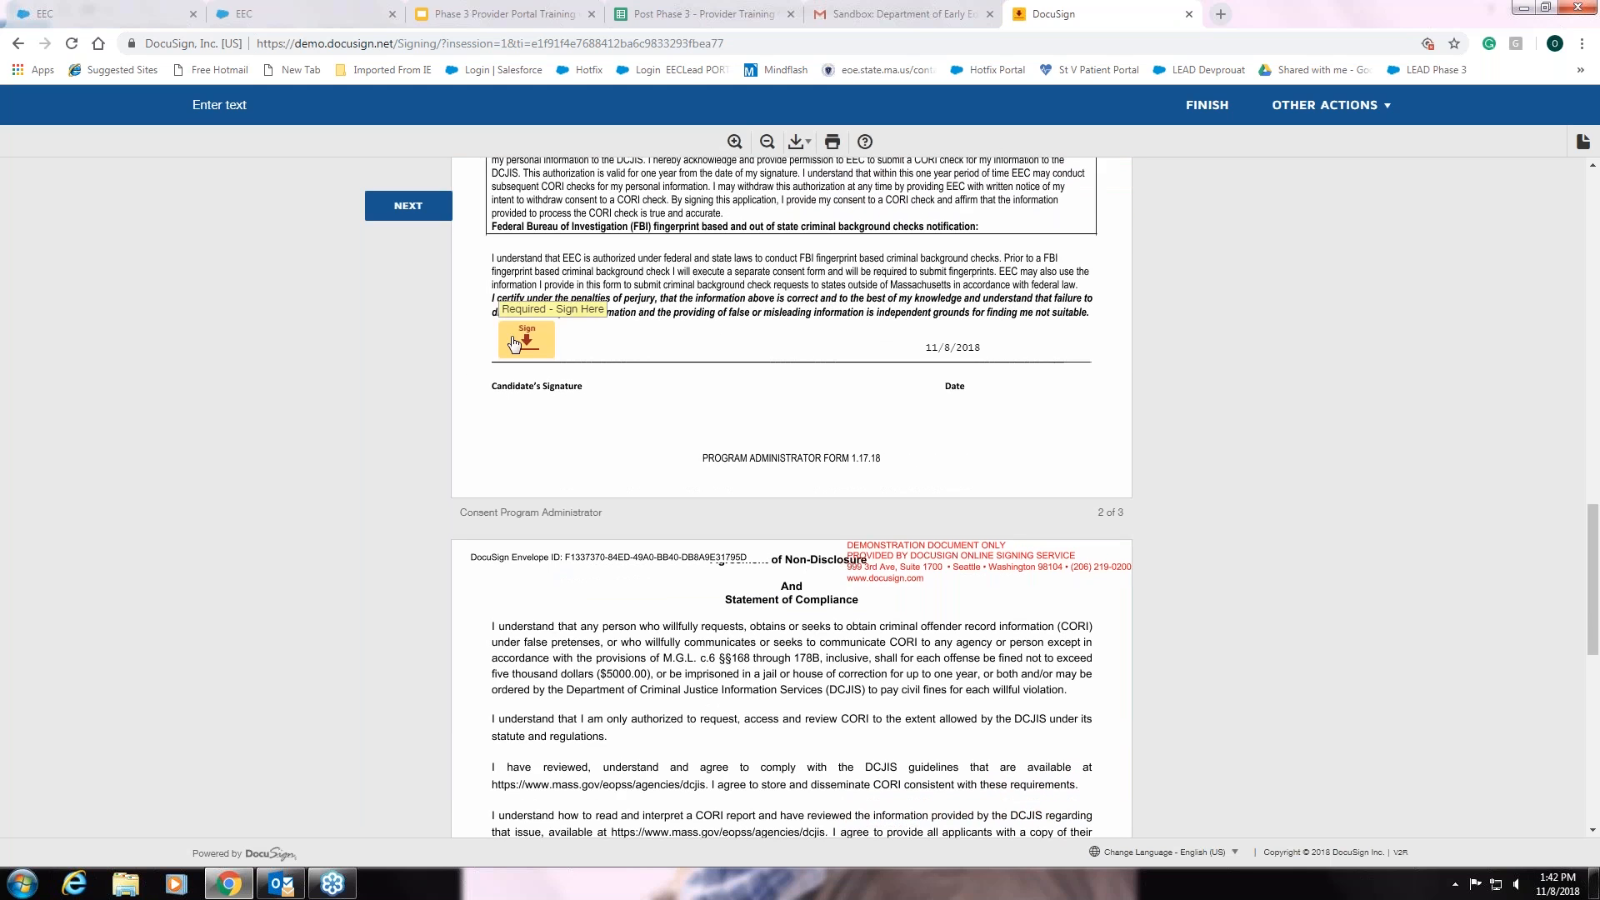
# - Adopt a signature, sign all three consent form signature fields in DocuSign, and close the signing page
pyautogui.click(514, 343)
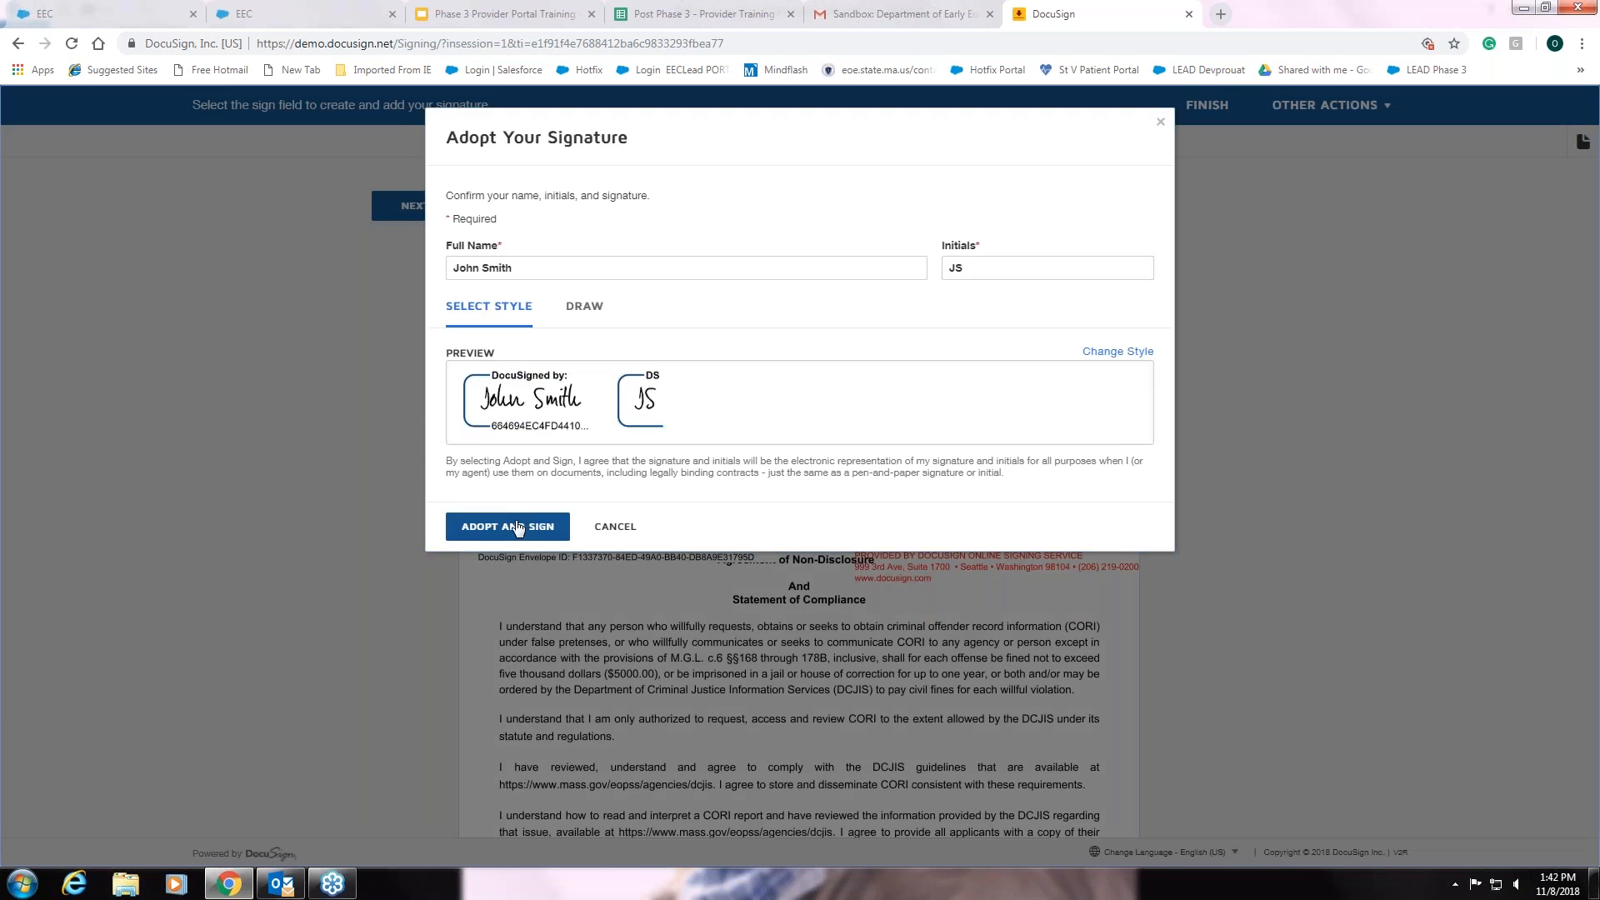
pyautogui.click(516, 528)
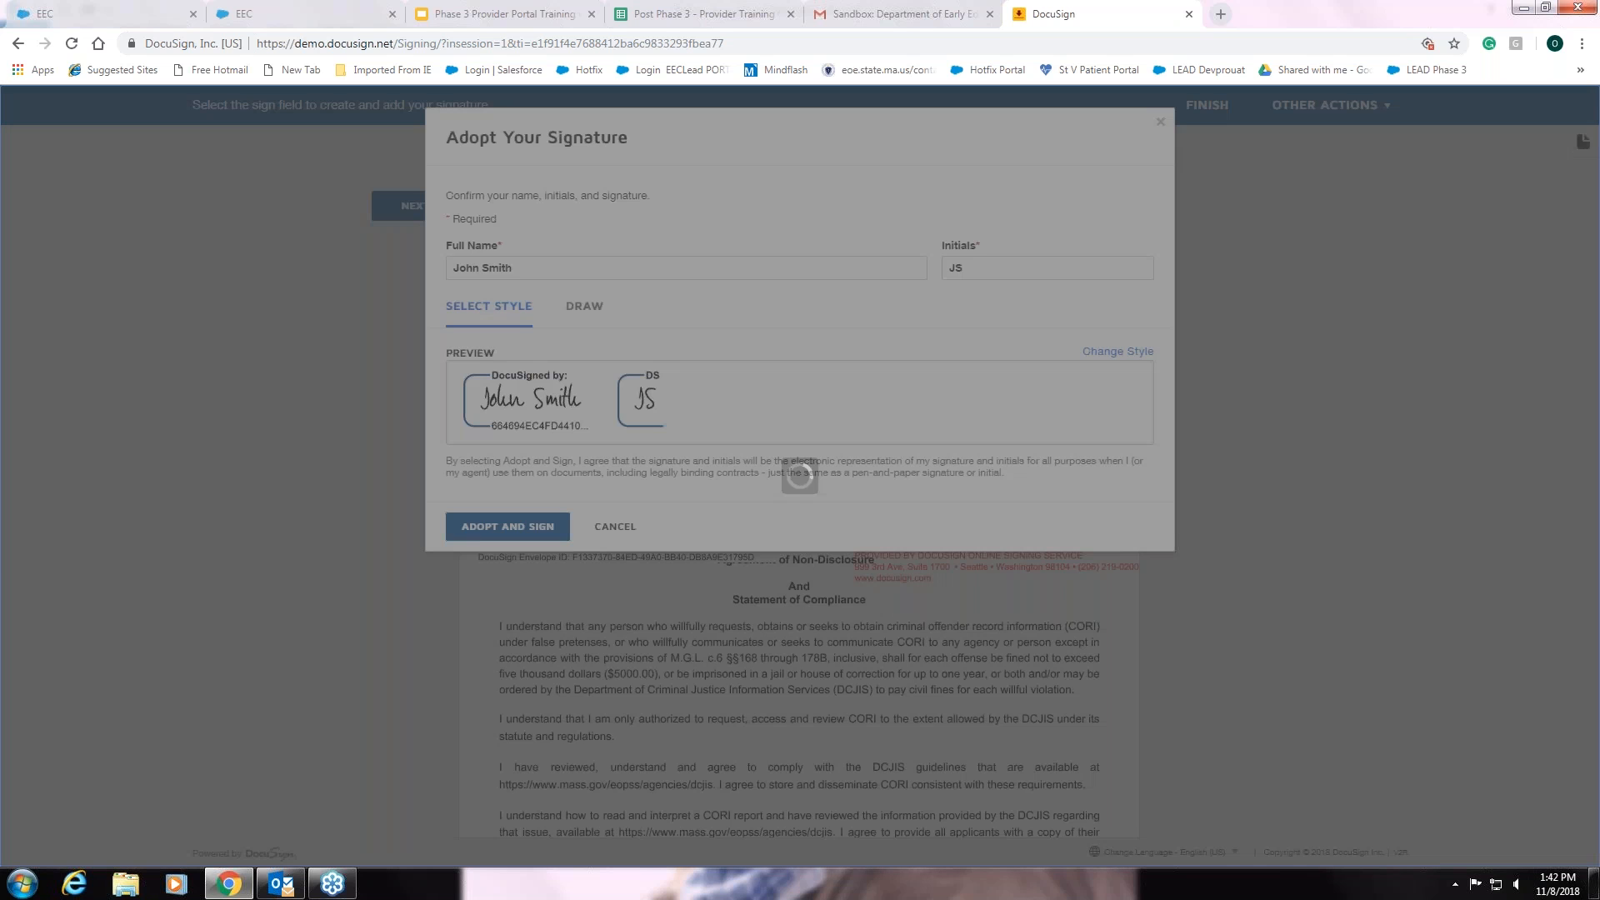
pyautogui.scroll(-6, 608, 540)
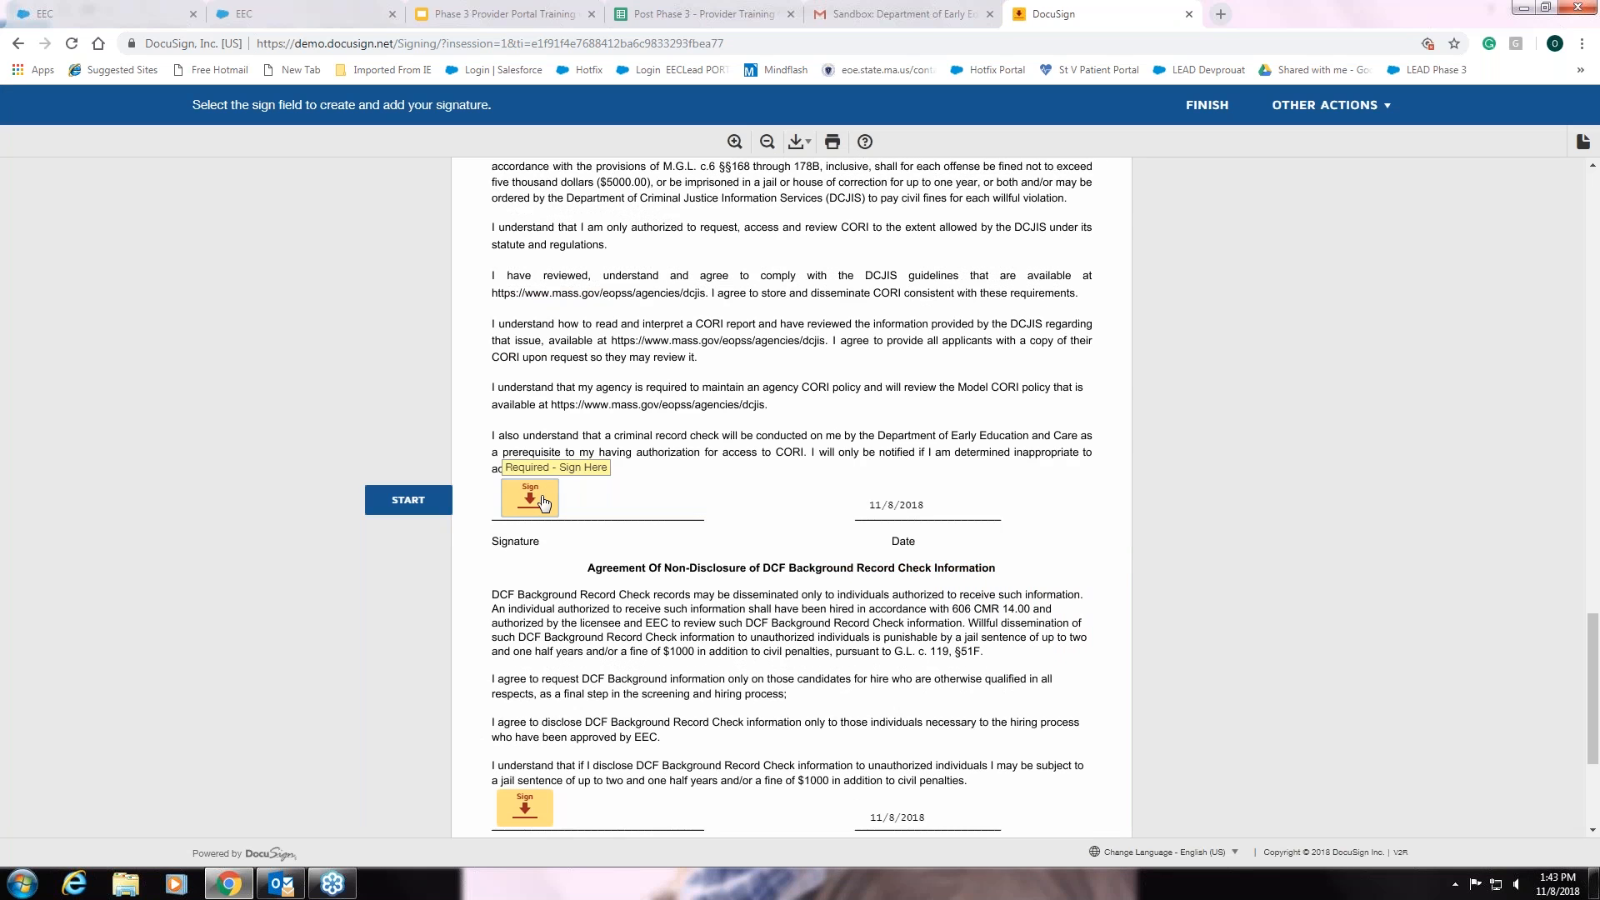
pyautogui.click(544, 503)
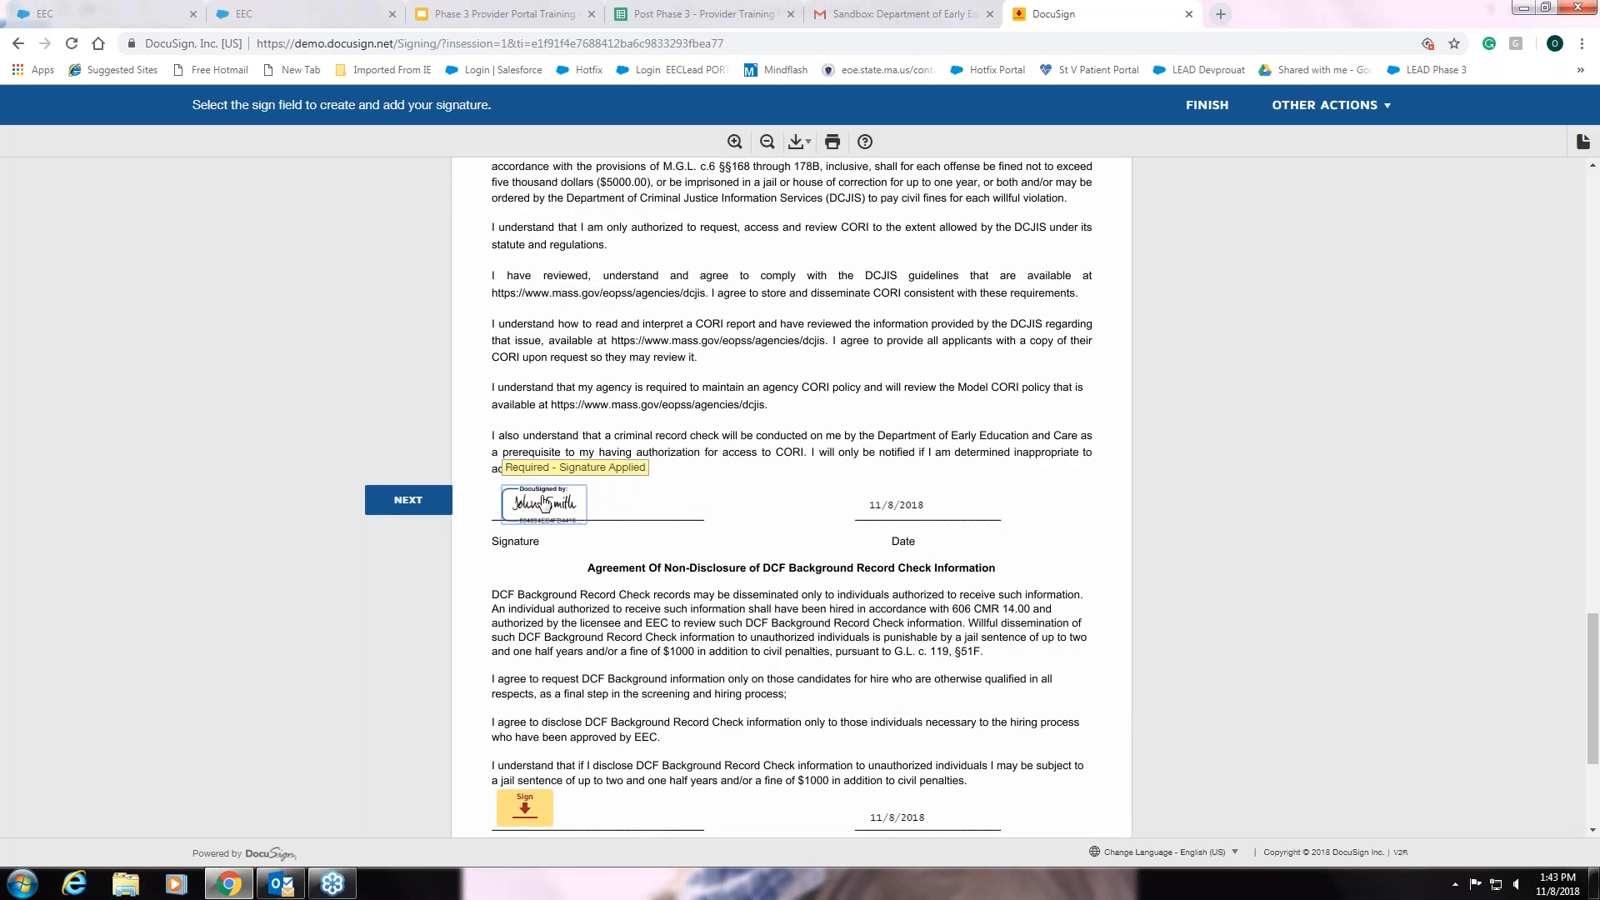
pyautogui.scroll(-3, 543, 502)
pyautogui.click(542, 544)
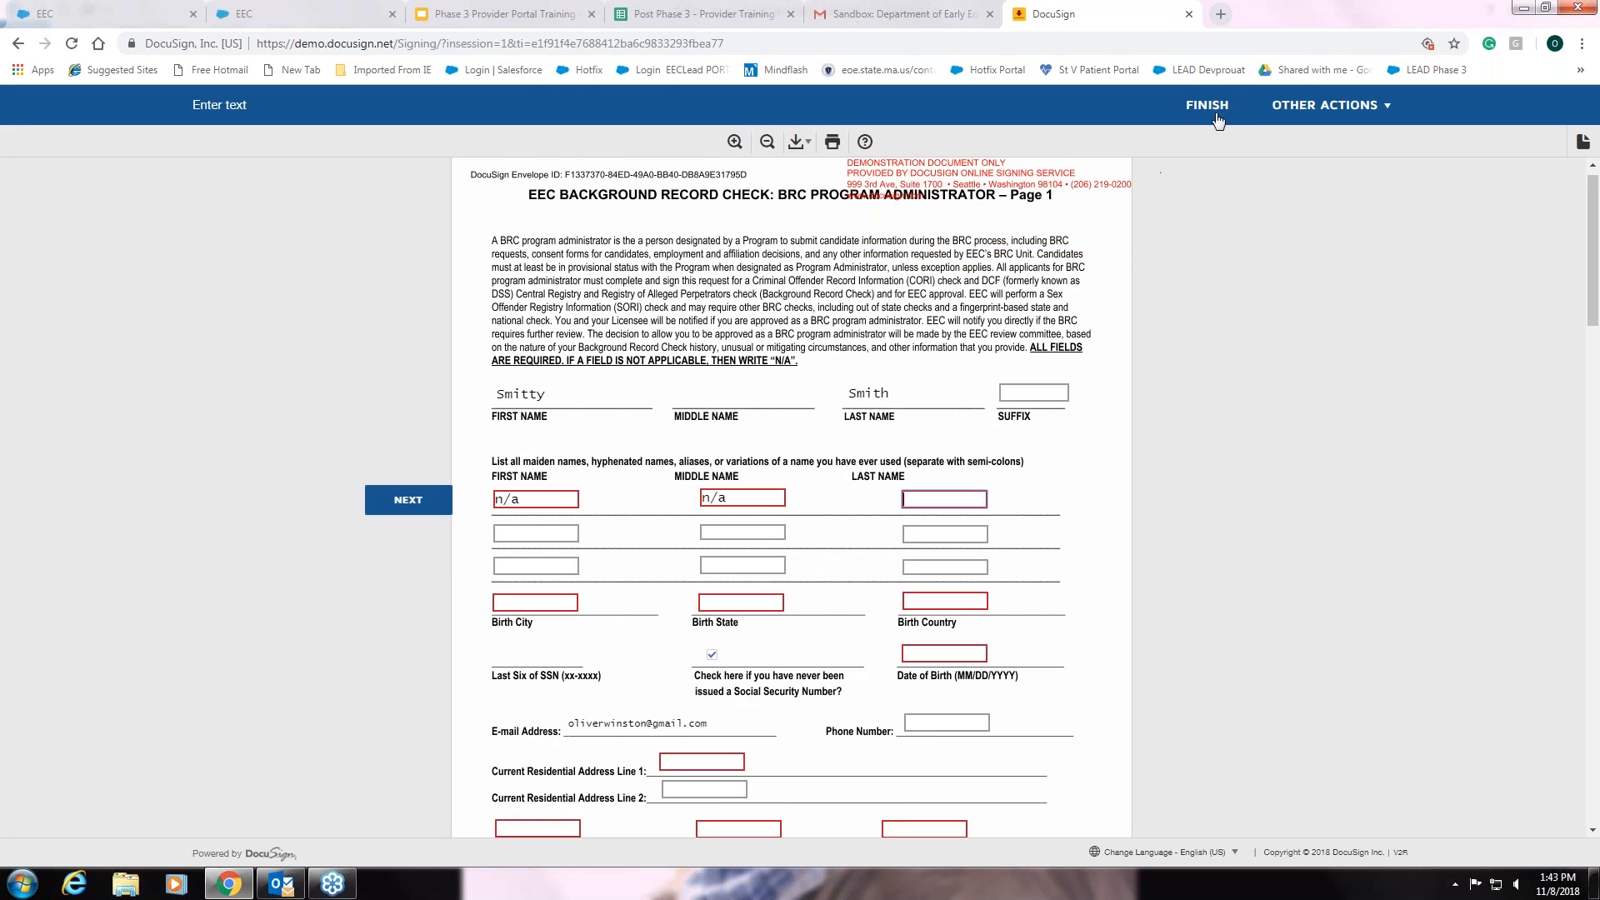
pyautogui.click(1189, 14)
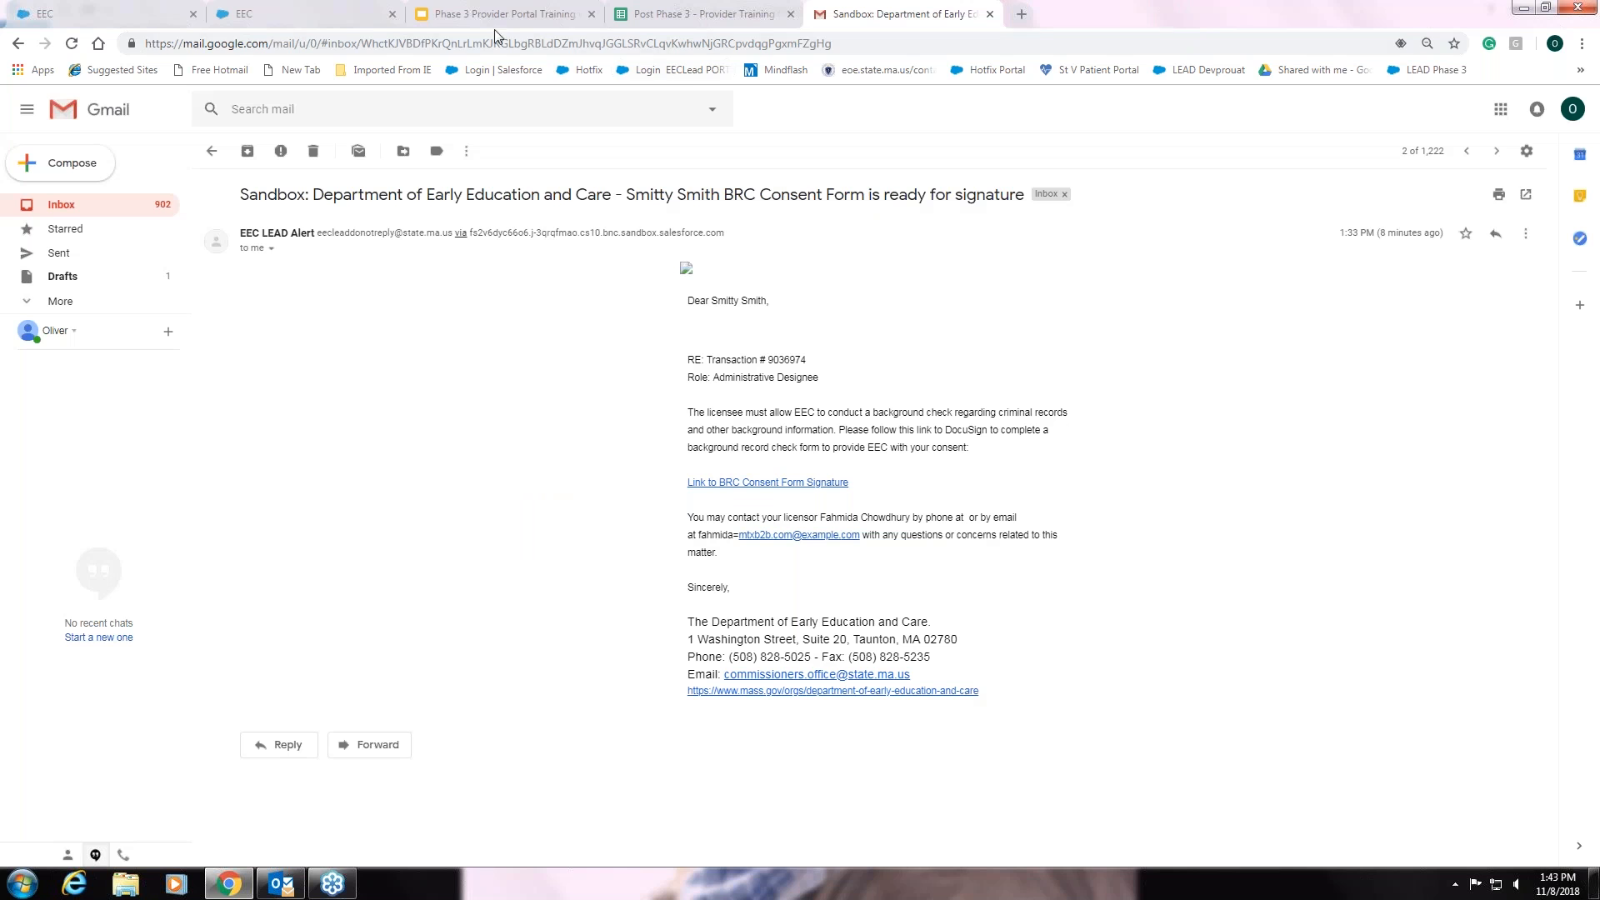
# - Switch back to the EEC provider portal showing the 2 submitted in-progress transactions
pyautogui.click(314, 23)
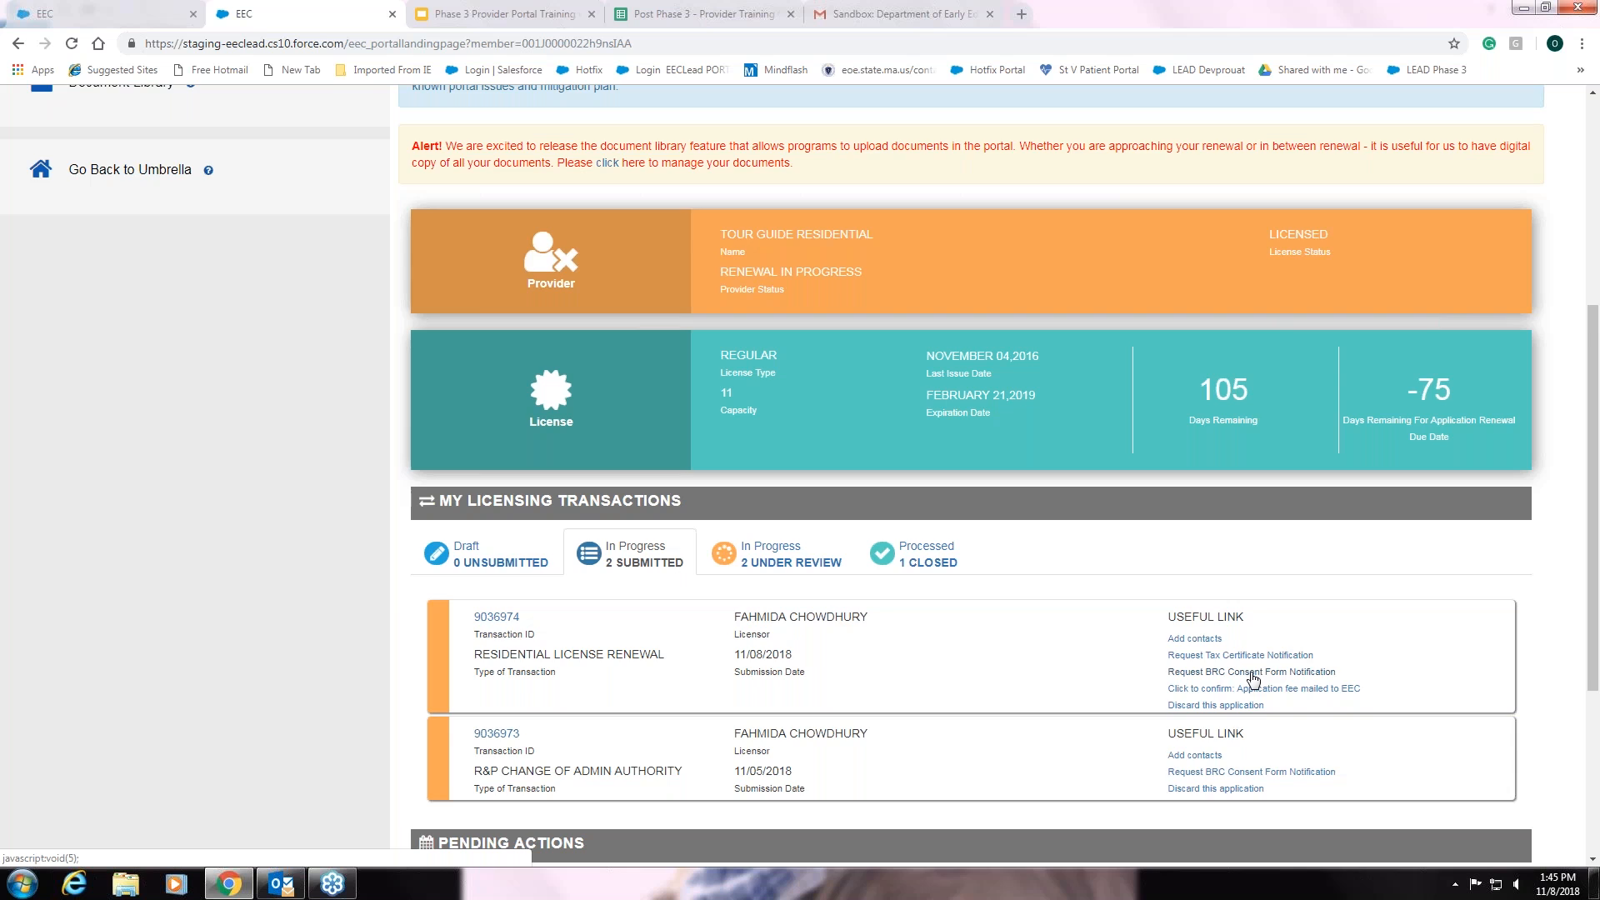
# - Send the renewal's BRC Consent Form notification to the Administrative Designee contact
pyautogui.click(1253, 673)
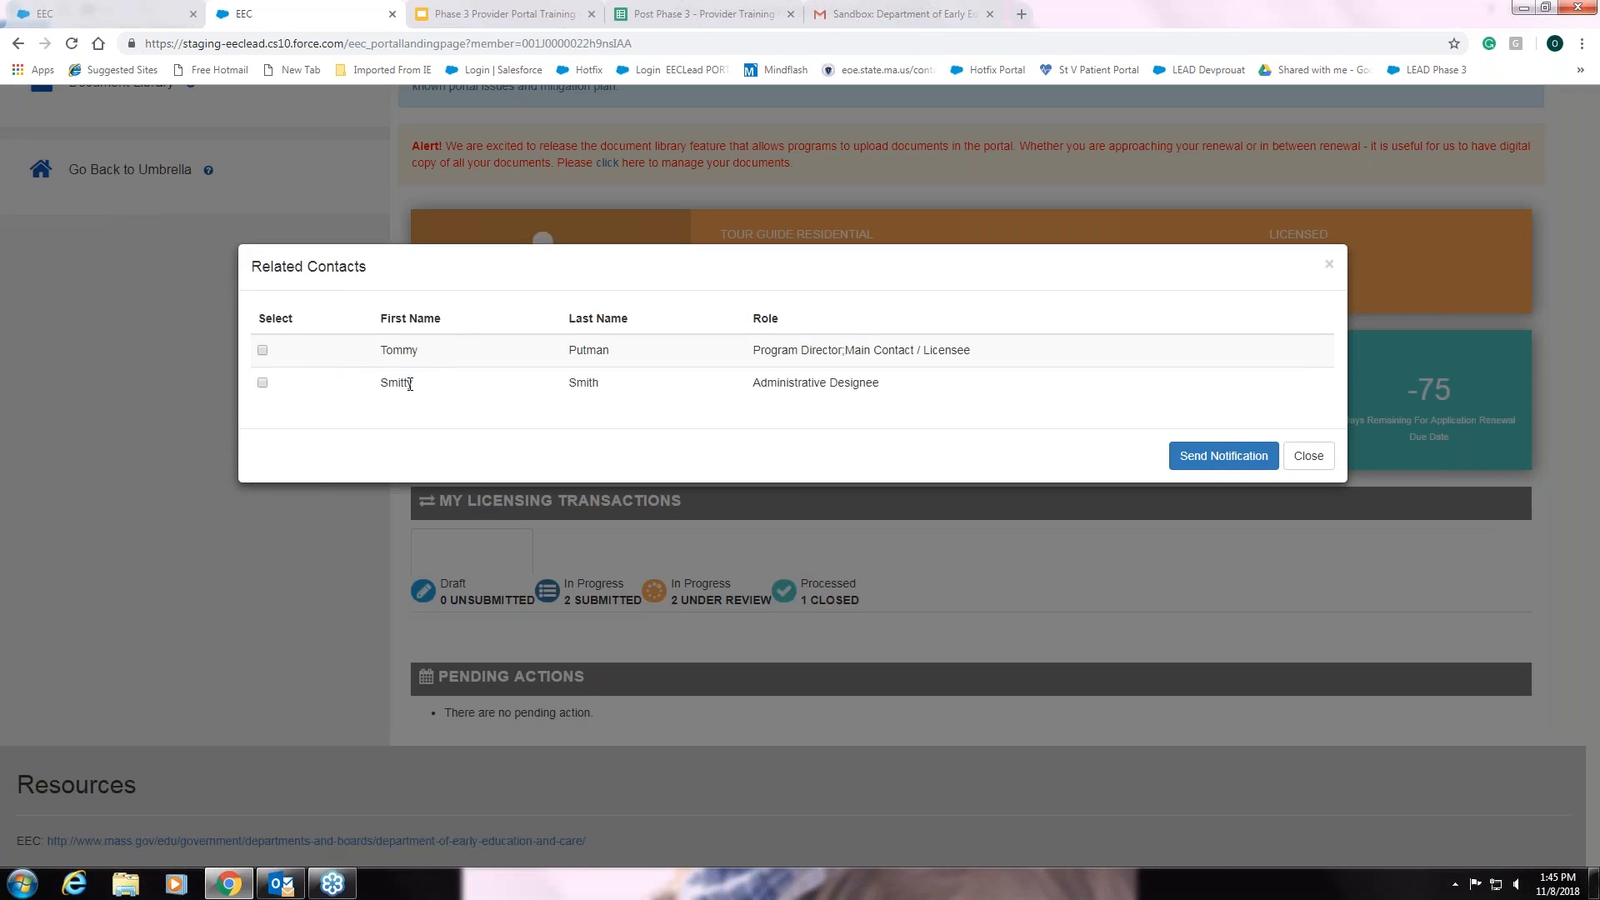
pyautogui.click(263, 382)
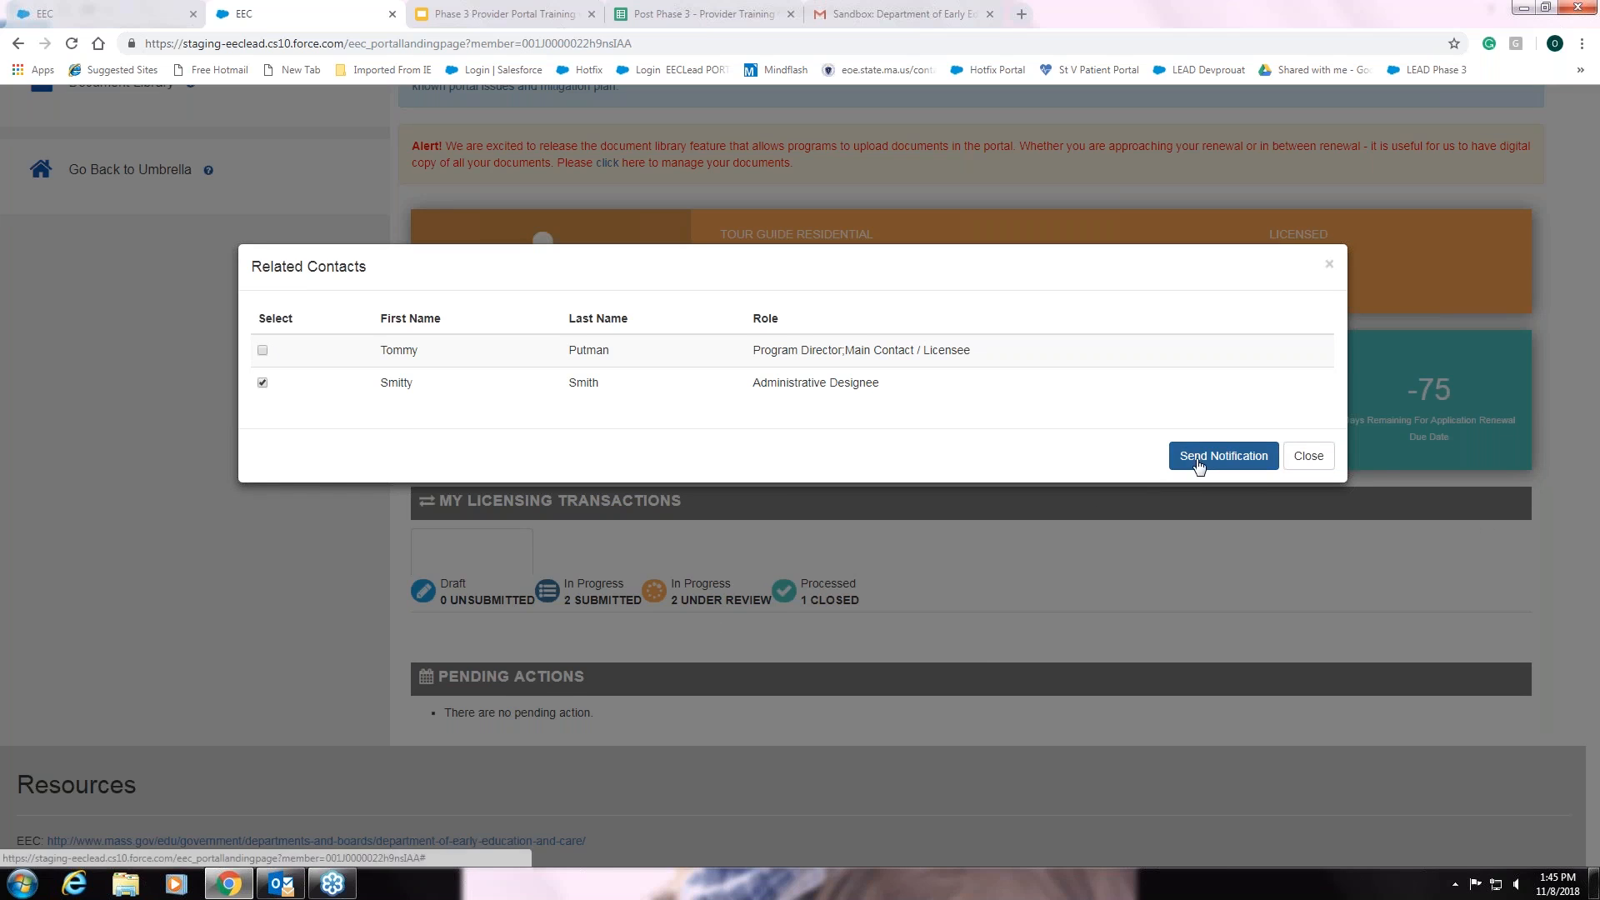
pyautogui.click(1329, 265)
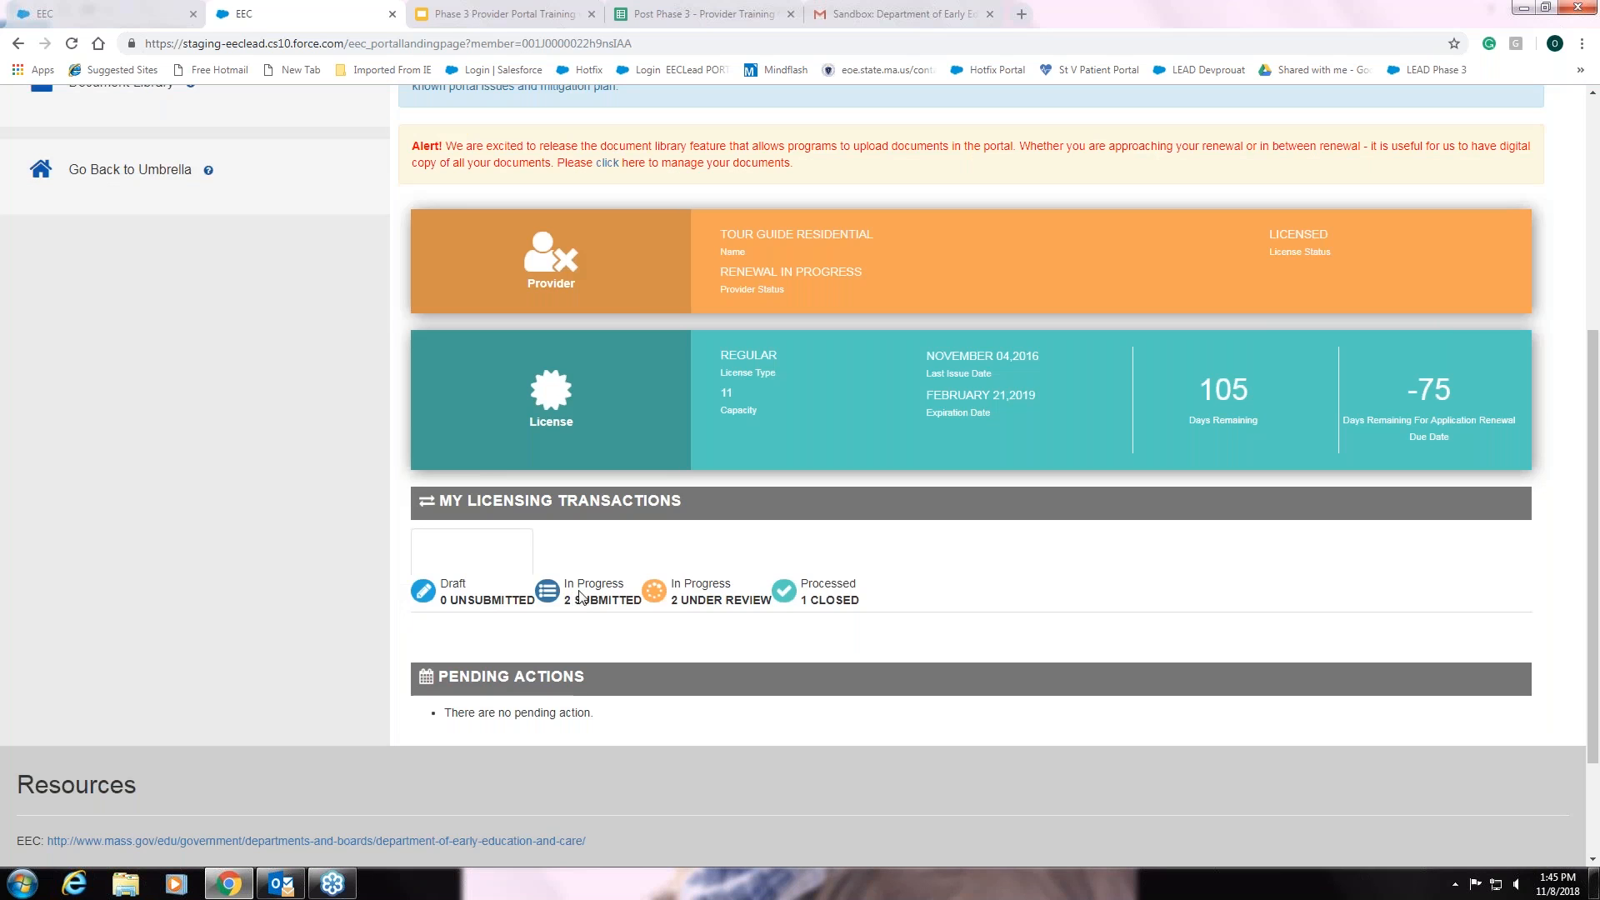
# - Reload the portal and view the 2 Submitted, 2 Under Review and 1 Closed transaction tabs
pyautogui.scroll(3, 307, 475)
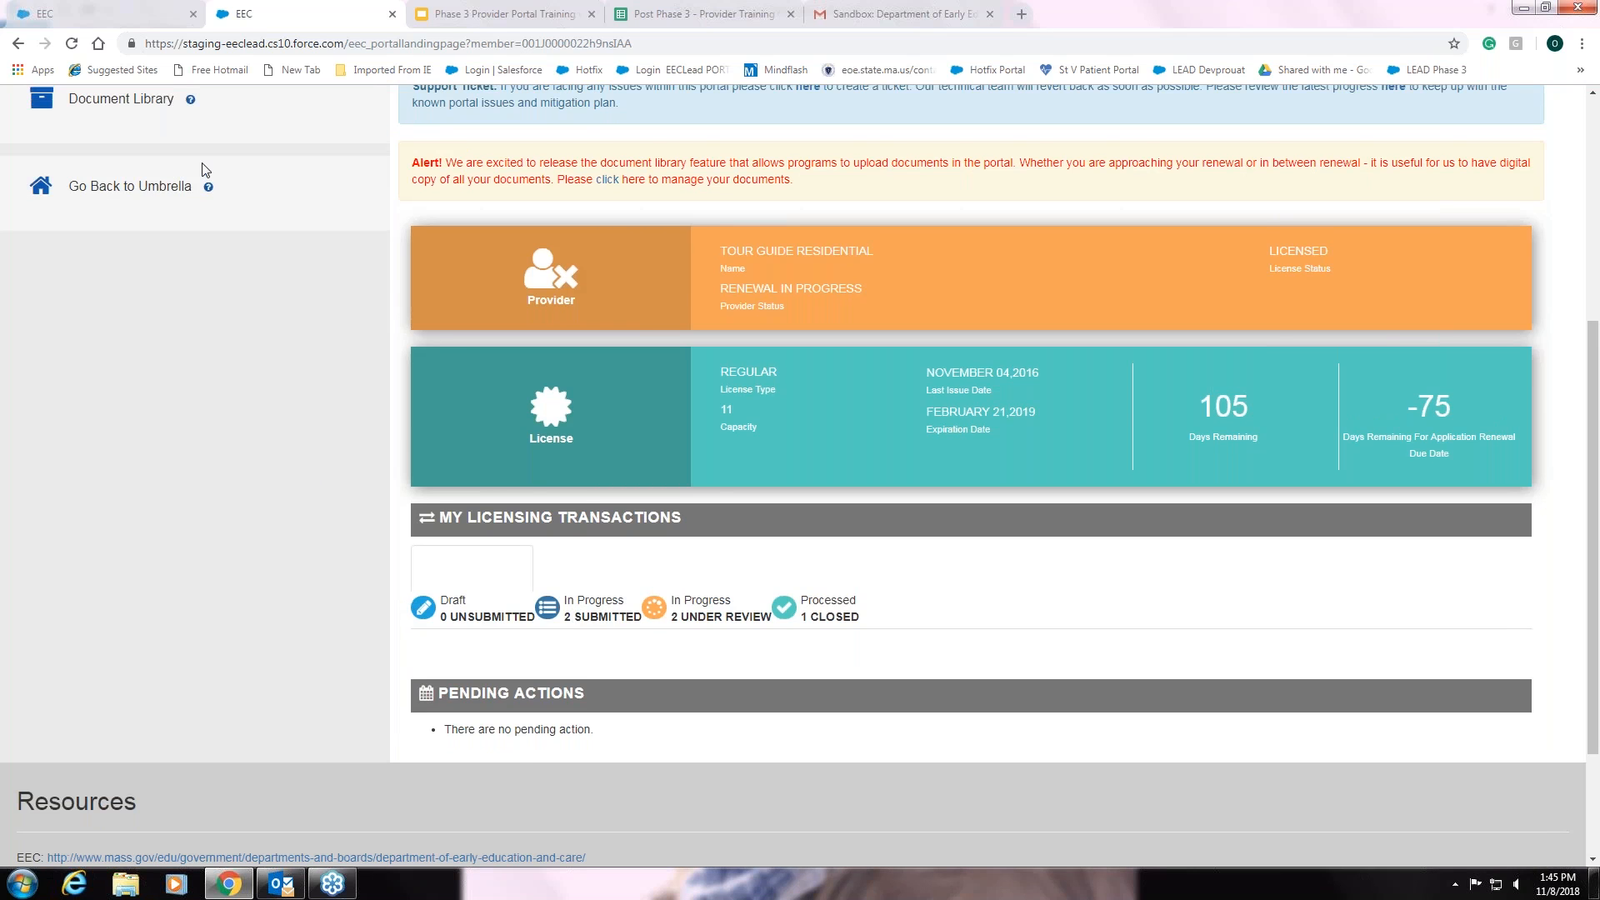
pyautogui.click(72, 44)
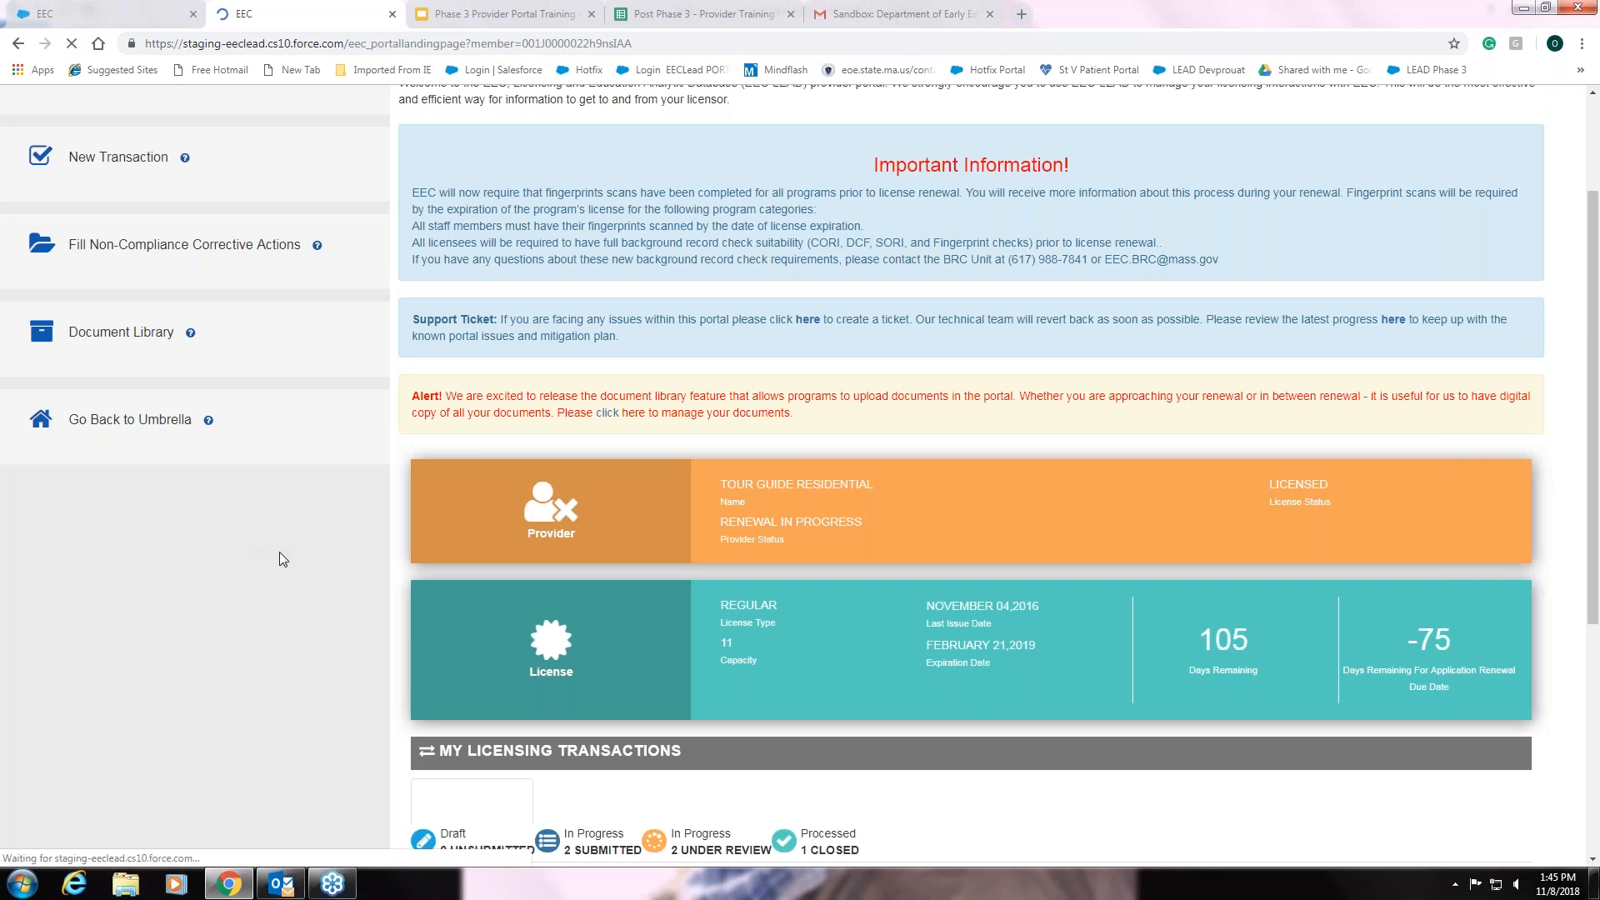
pyautogui.scroll(-4, 288, 557)
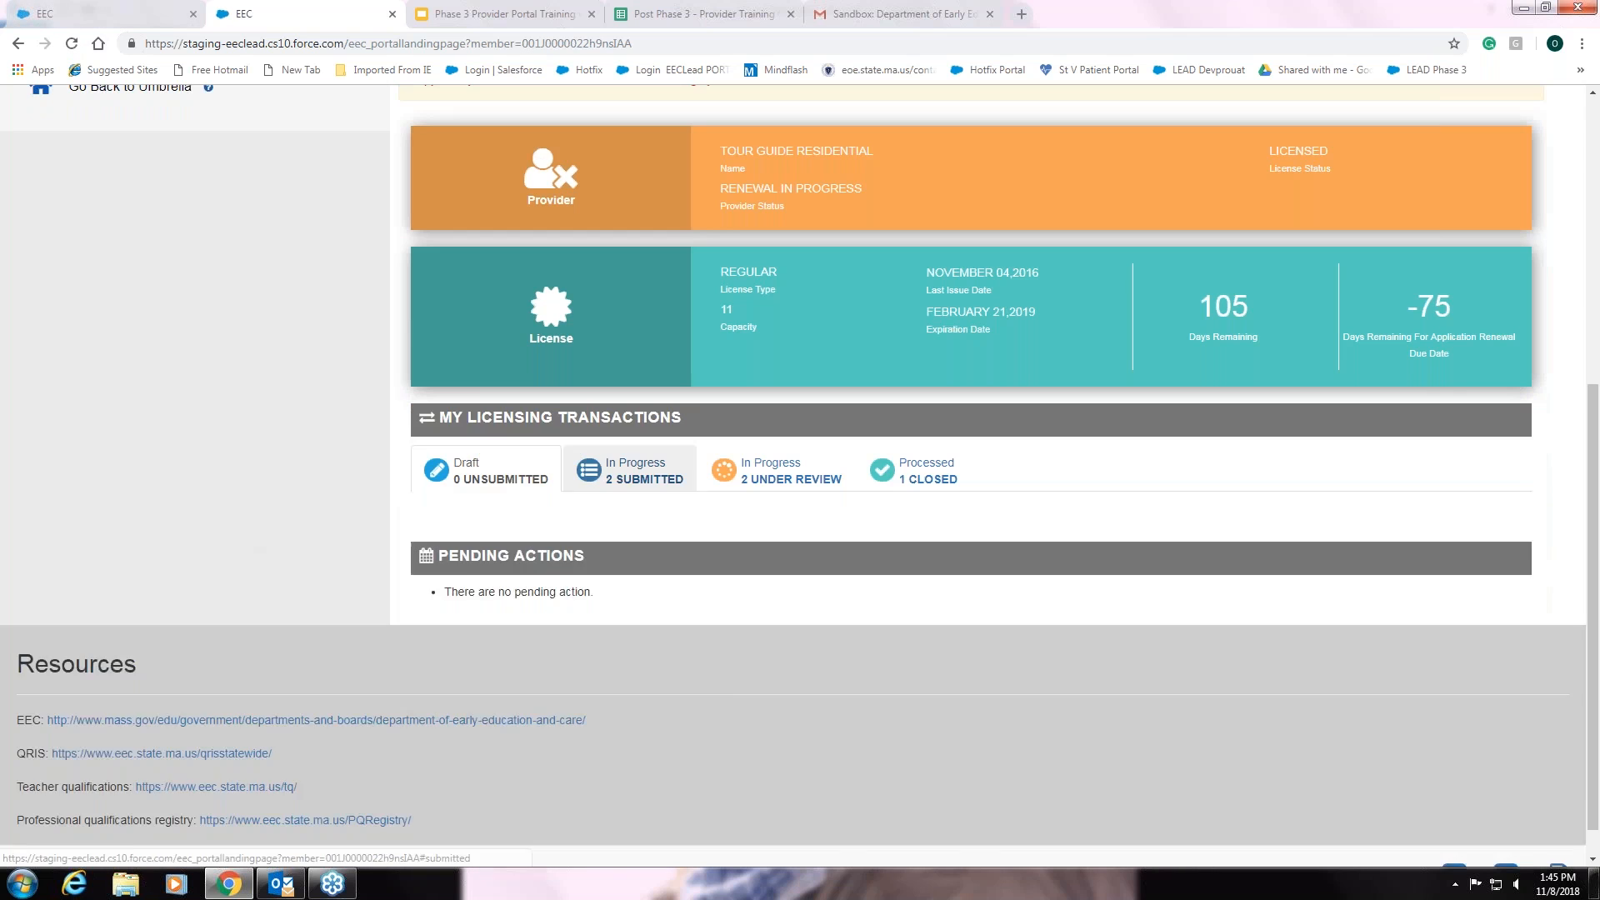
pyautogui.click(645, 470)
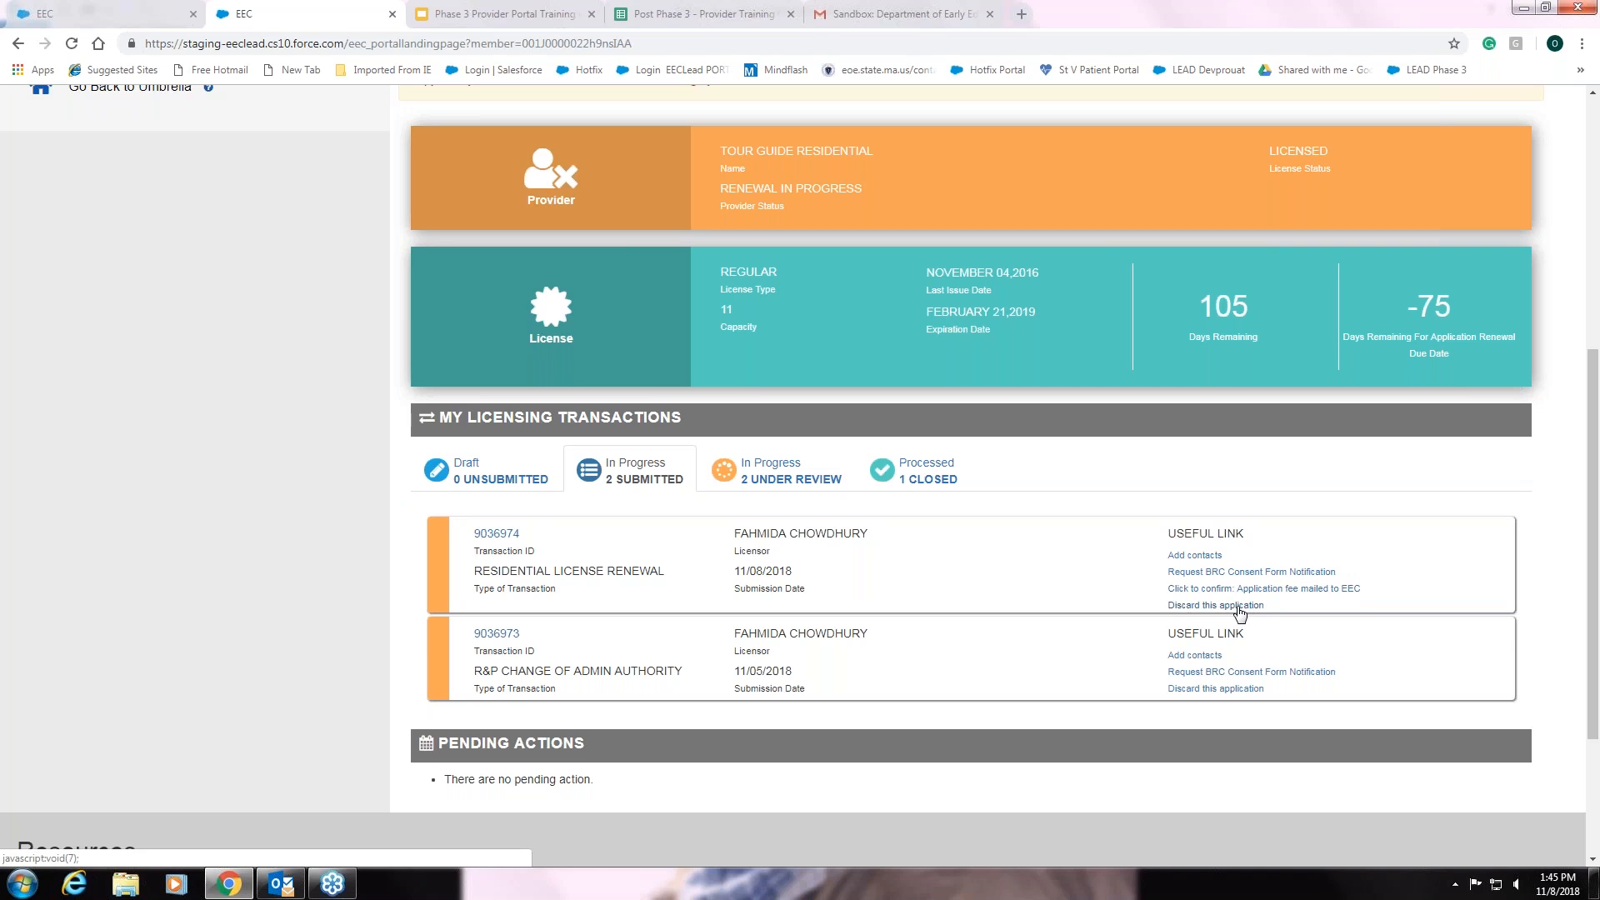
pyautogui.click(790, 481)
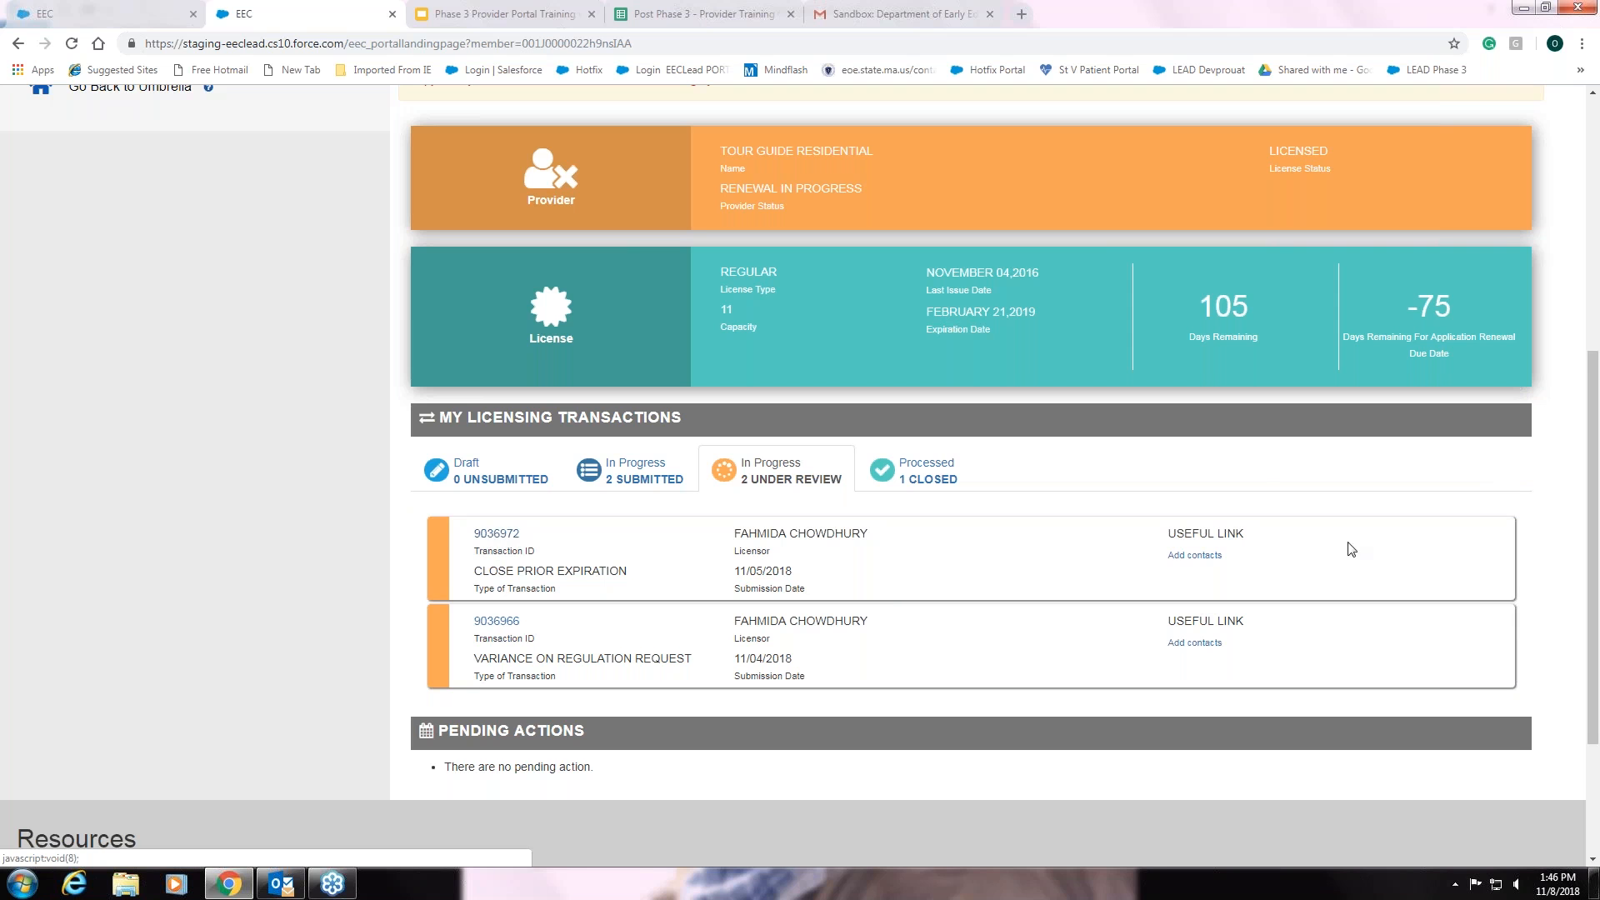
pyautogui.click(928, 479)
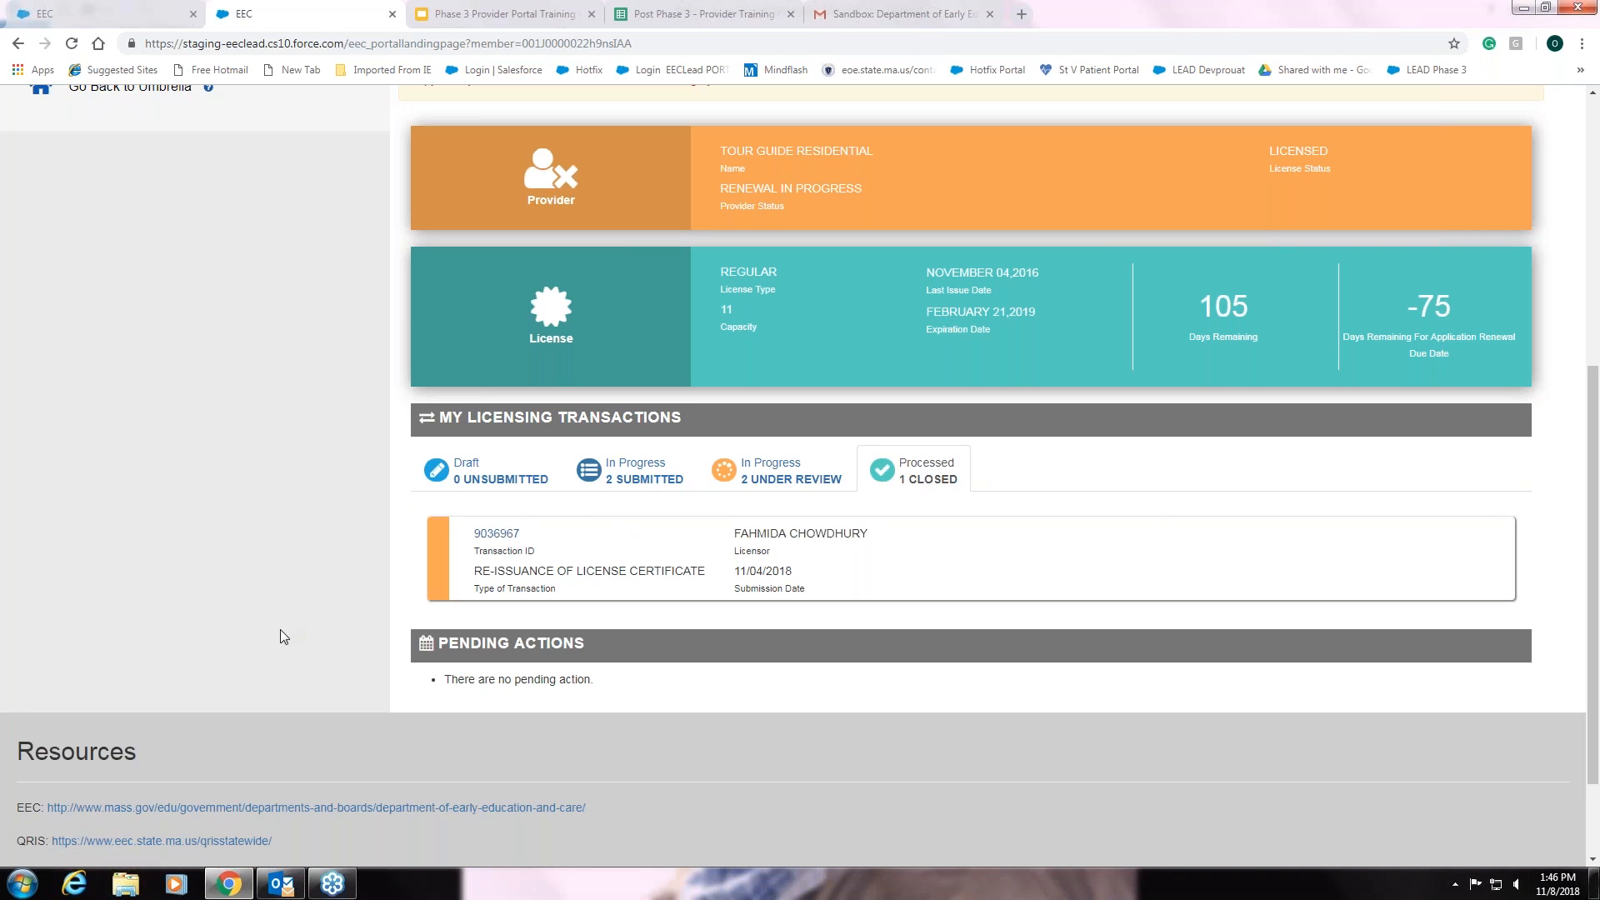
pyautogui.scroll(4, 281, 631)
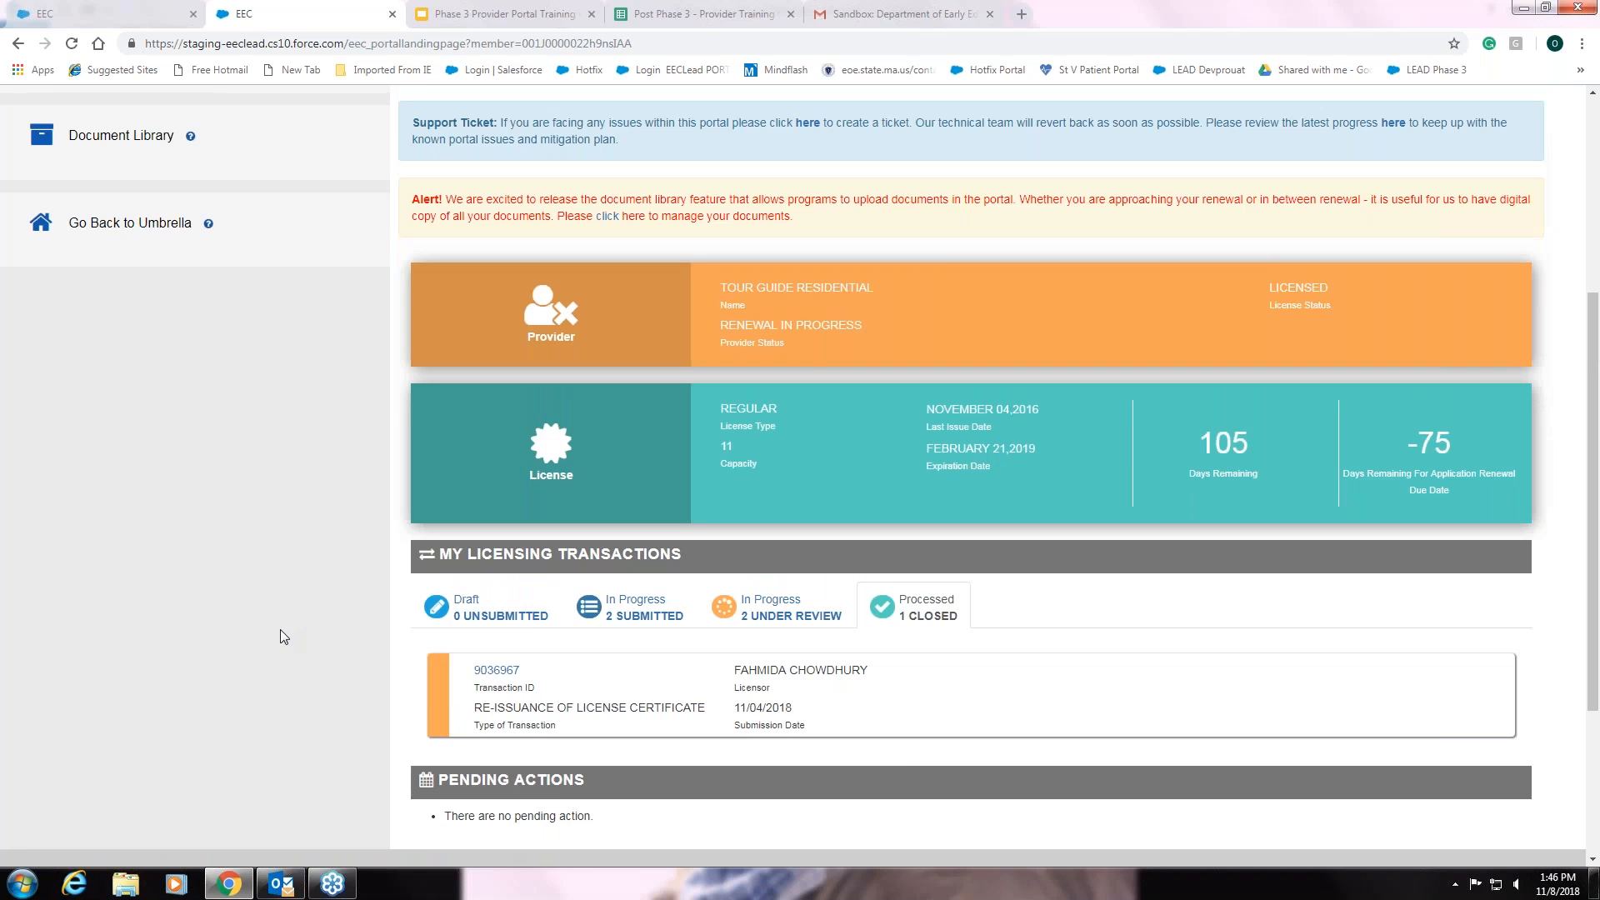
# - Go to Document Library from the landing page's left sidebar
pyautogui.scroll(3, 280, 630)
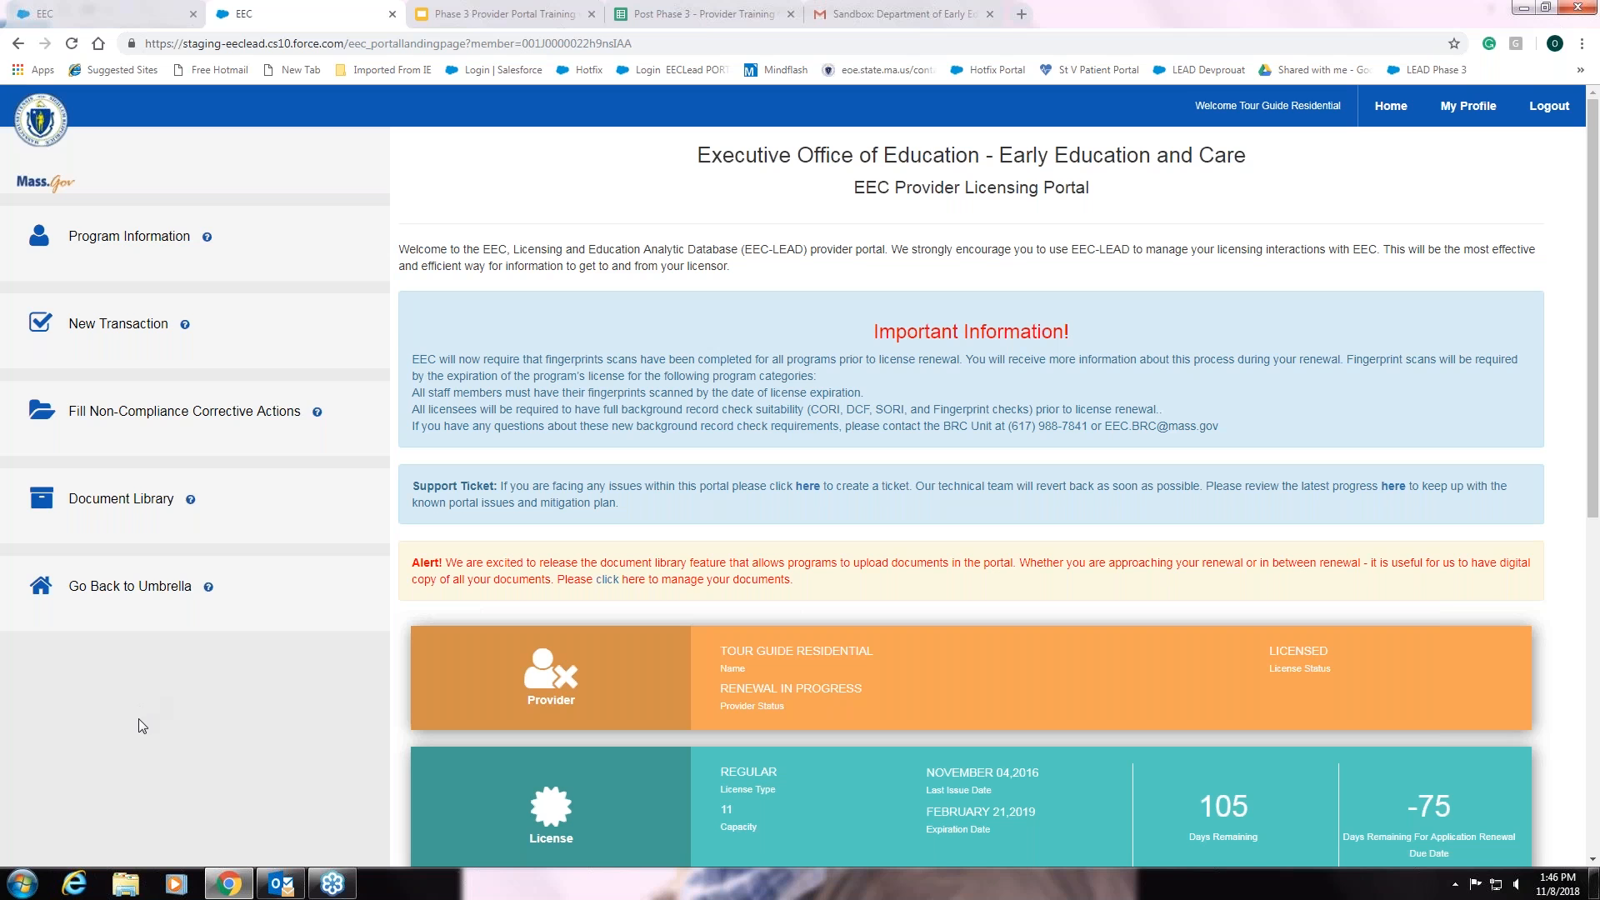
pyautogui.scroll(-1, 137, 718)
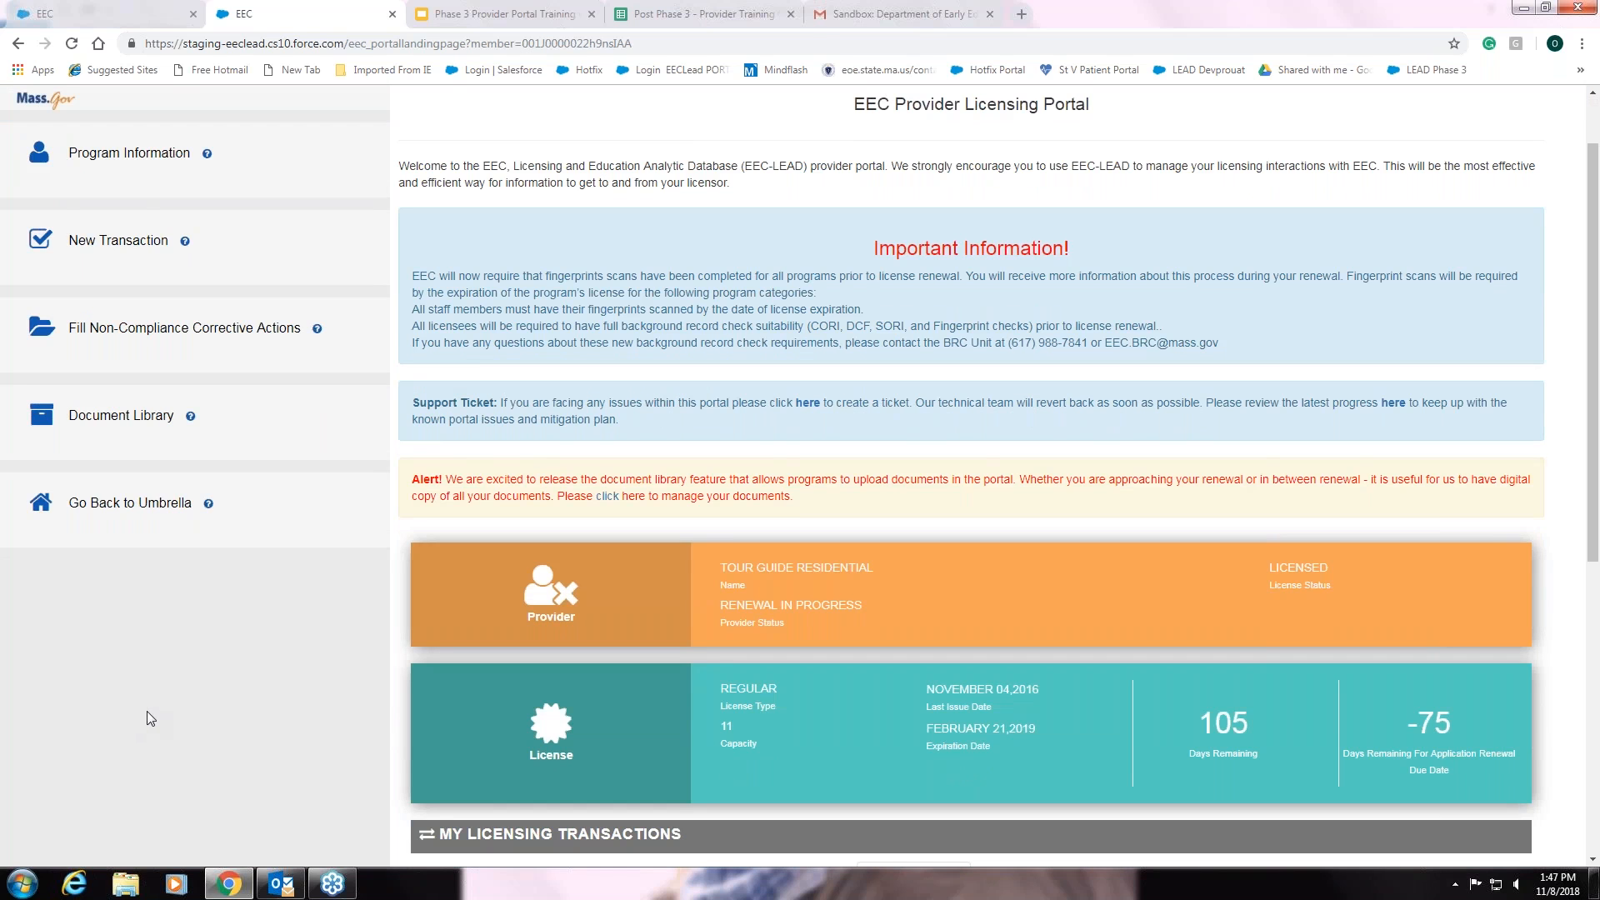
pyautogui.scroll(-1, 147, 712)
pyautogui.scroll(1, 149, 709)
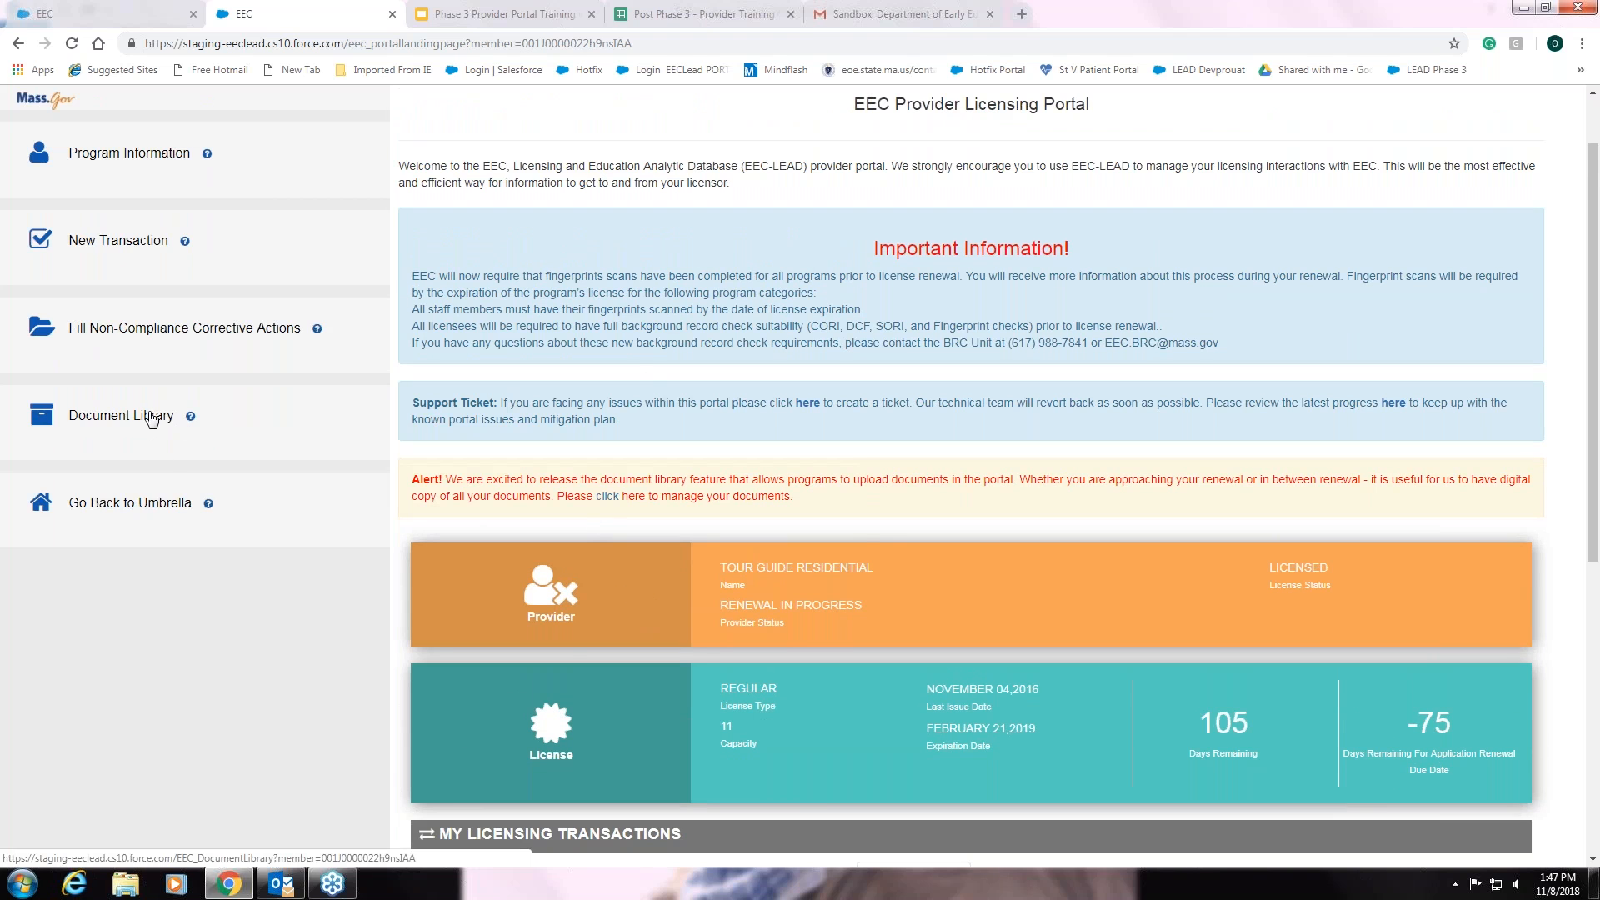
pyautogui.click(148, 421)
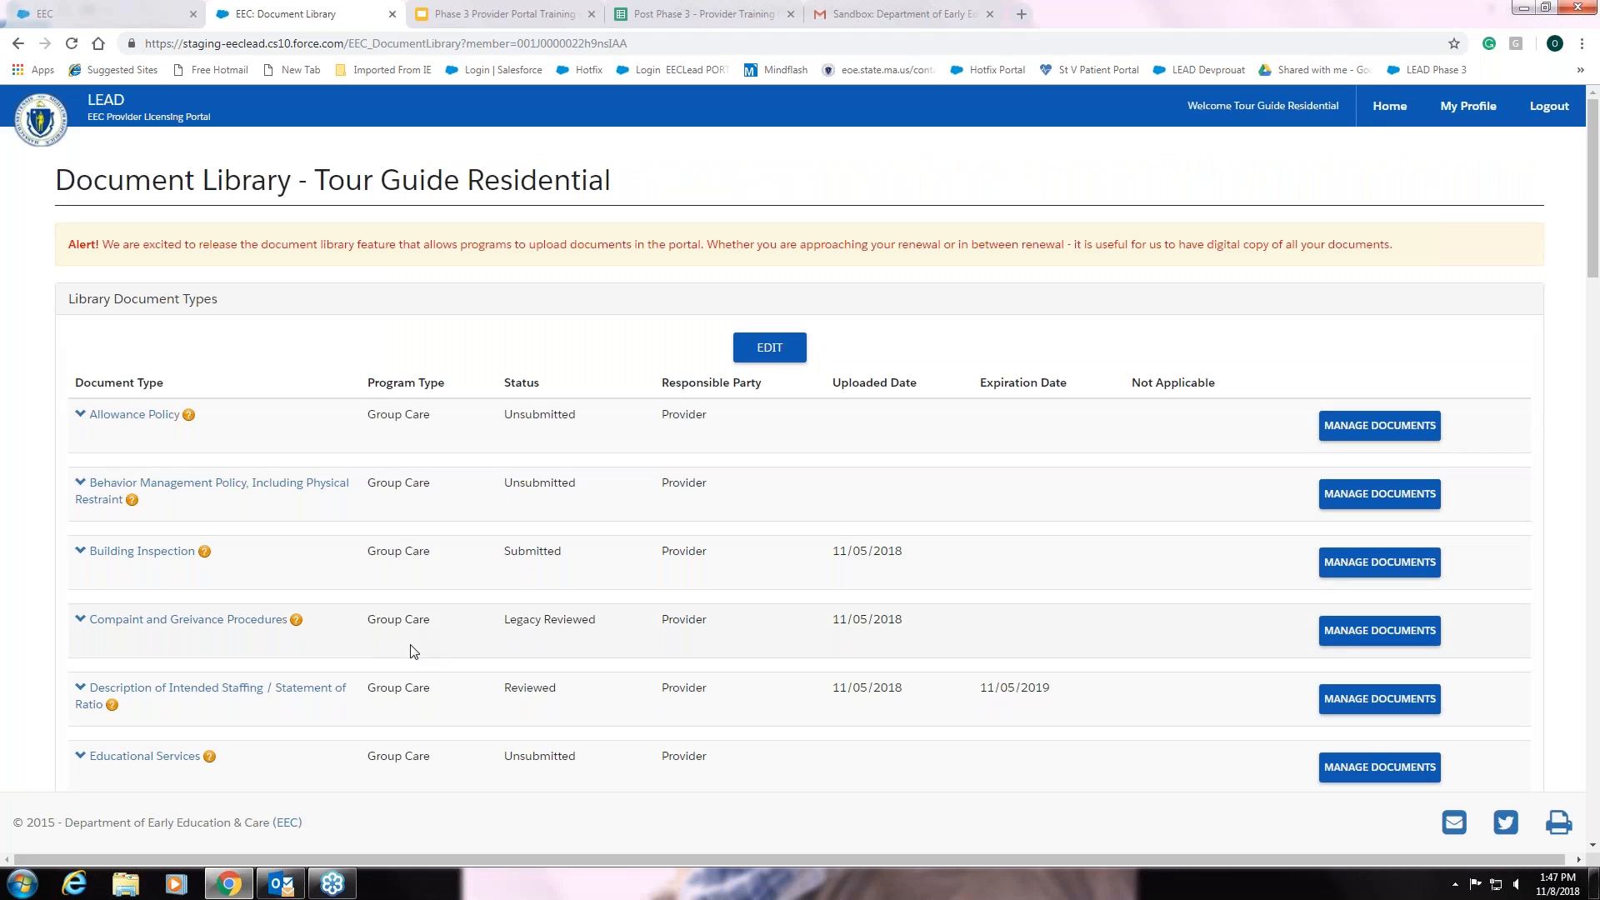
# - Scroll down the Tour Guide Residential Document Library to the Emergency Preparedness row
pyautogui.scroll(-2, 458, 668)
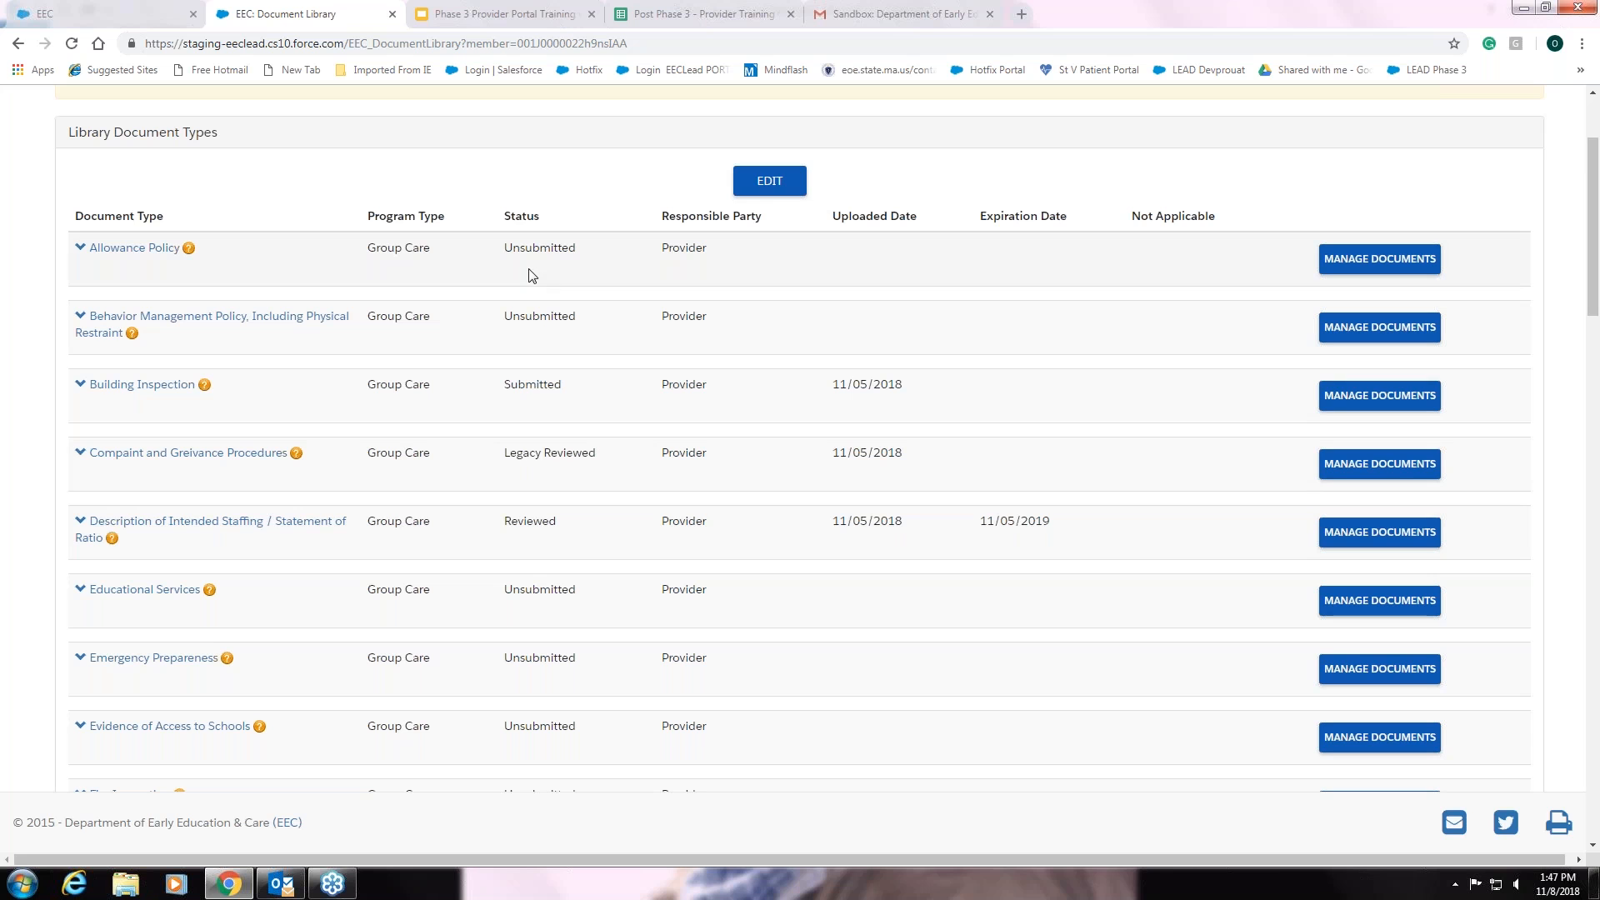
pyautogui.scroll(-1, 619, 406)
pyautogui.scroll(-1, 618, 406)
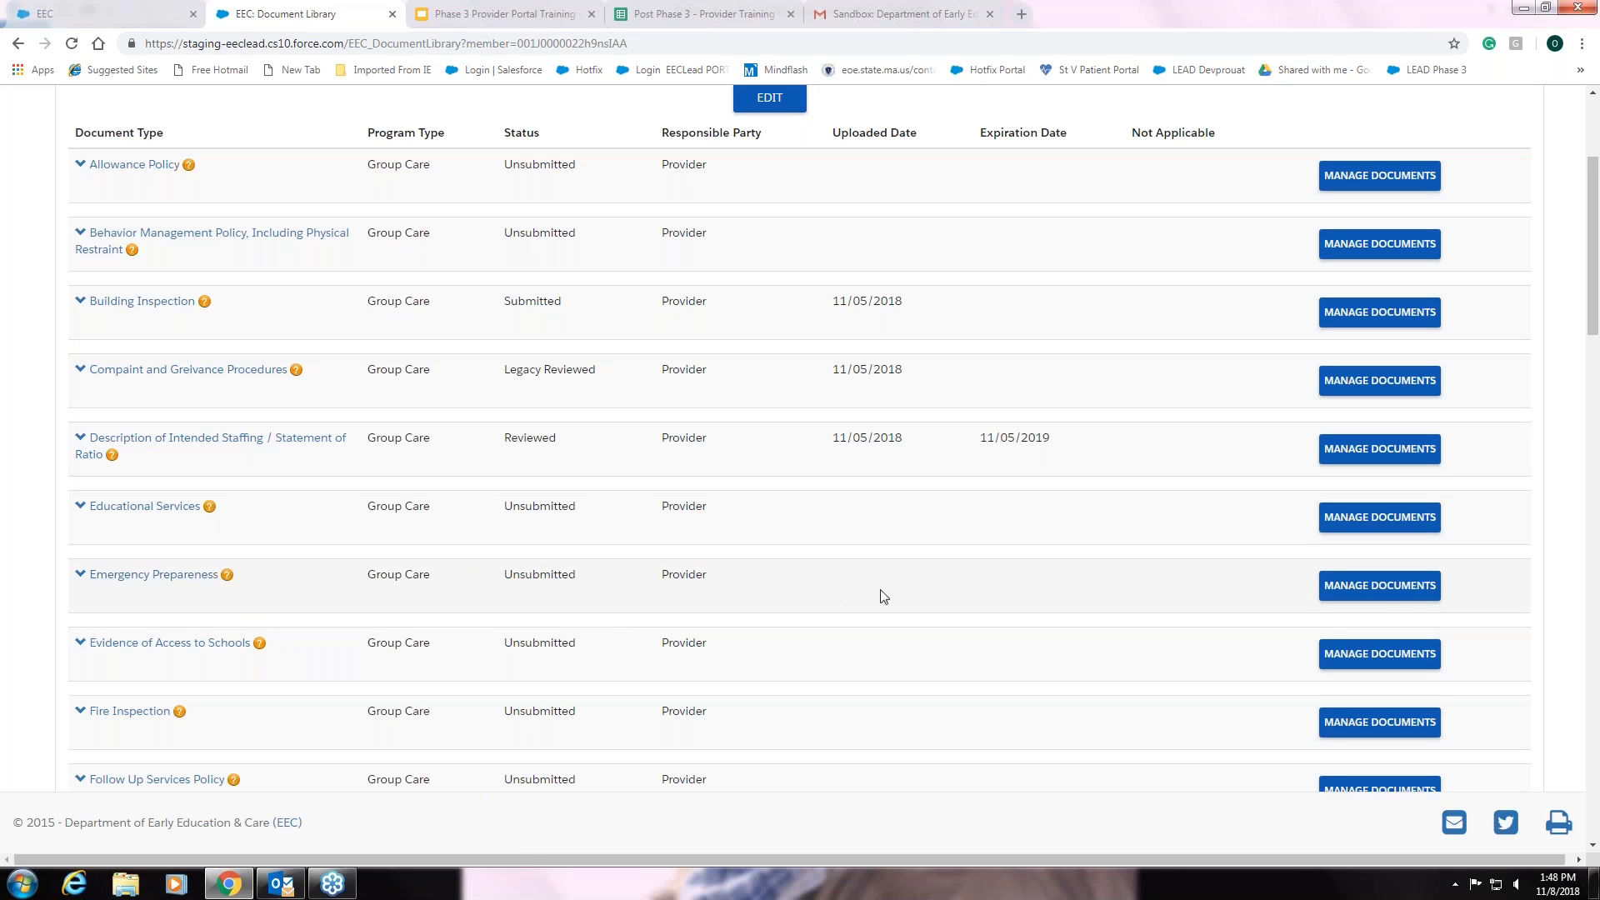
# - Open Manage Documents for Emergency Preparedness and bring up the Select Attachment file chooser
pyautogui.click(1383, 588)
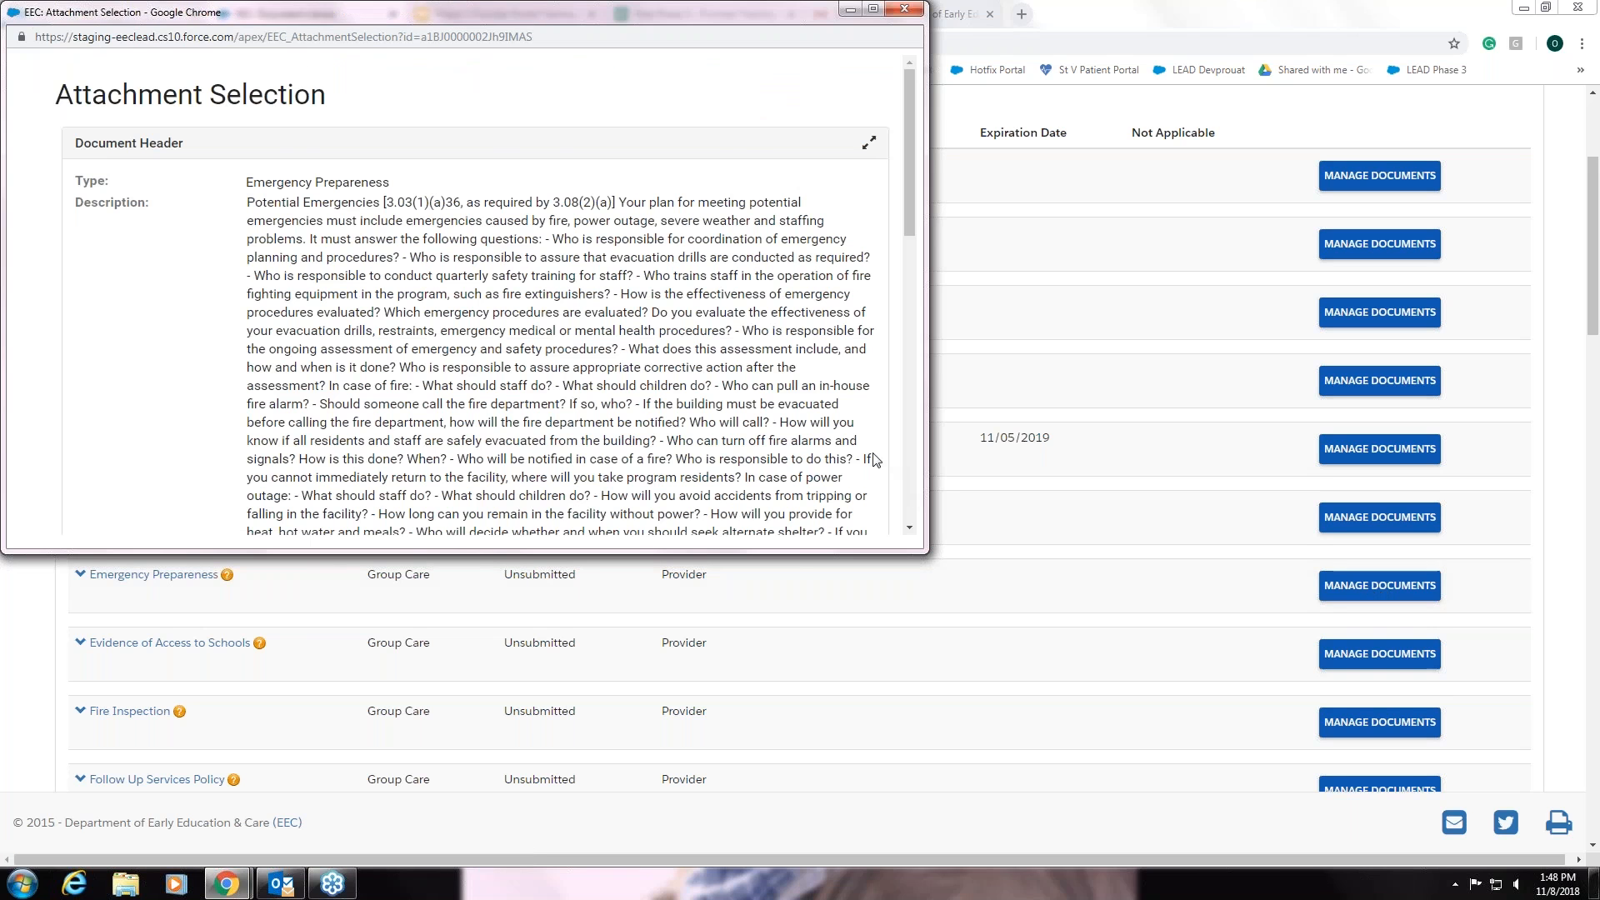
pyautogui.scroll(-5, 858, 457)
pyautogui.scroll(5, 838, 453)
pyautogui.scroll(-3, 534, 375)
pyautogui.scroll(-5, 565, 391)
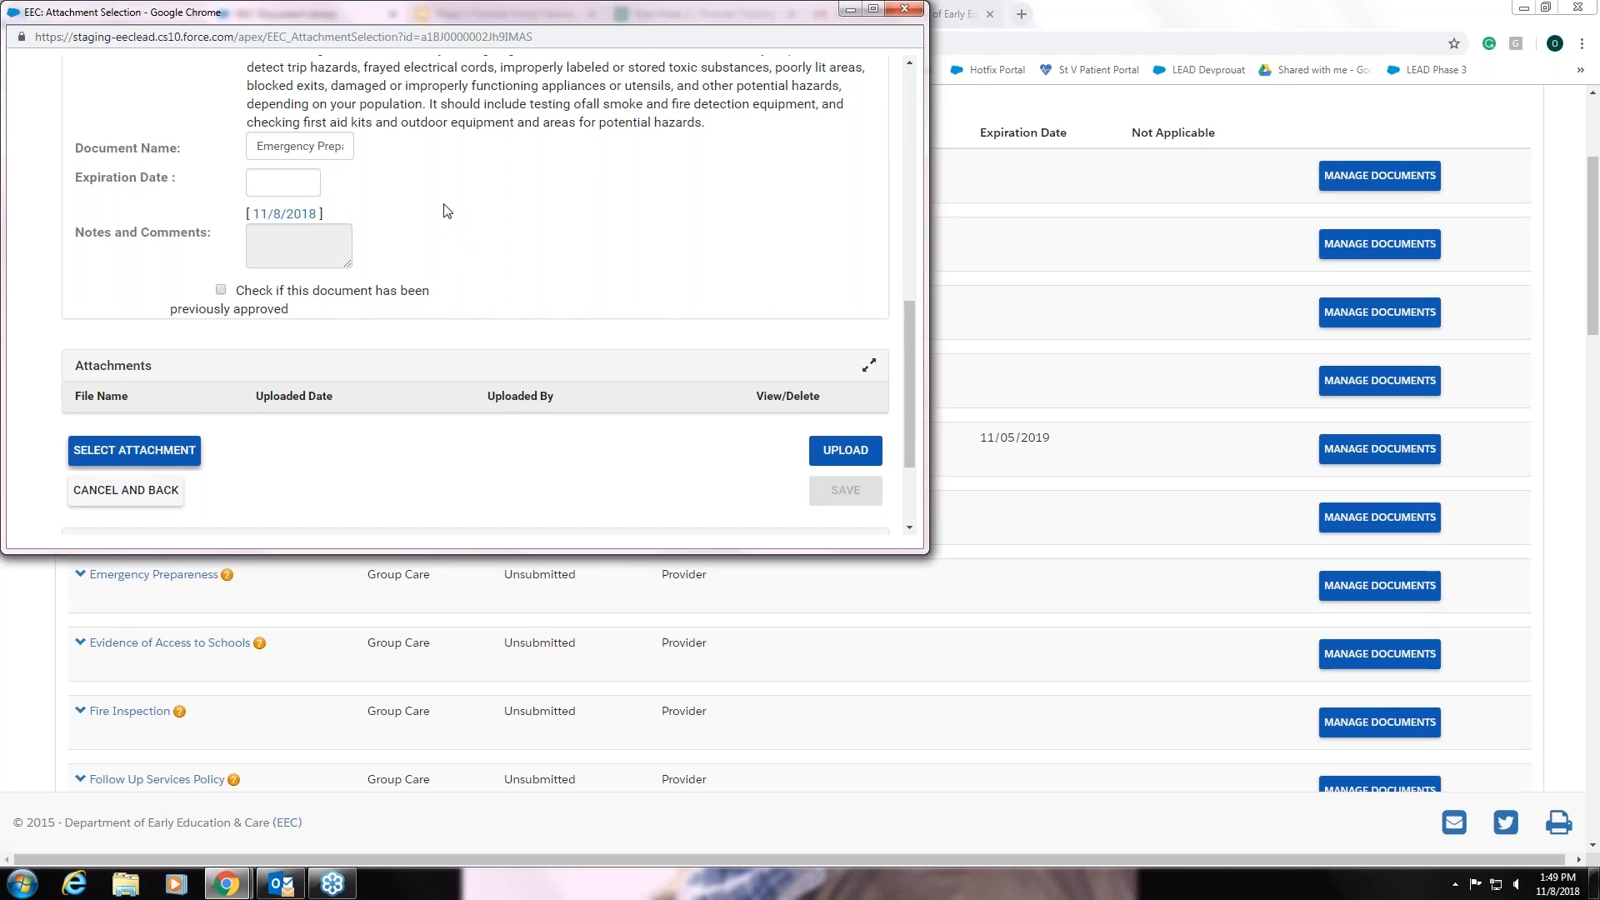
pyautogui.scroll(-1, 441, 211)
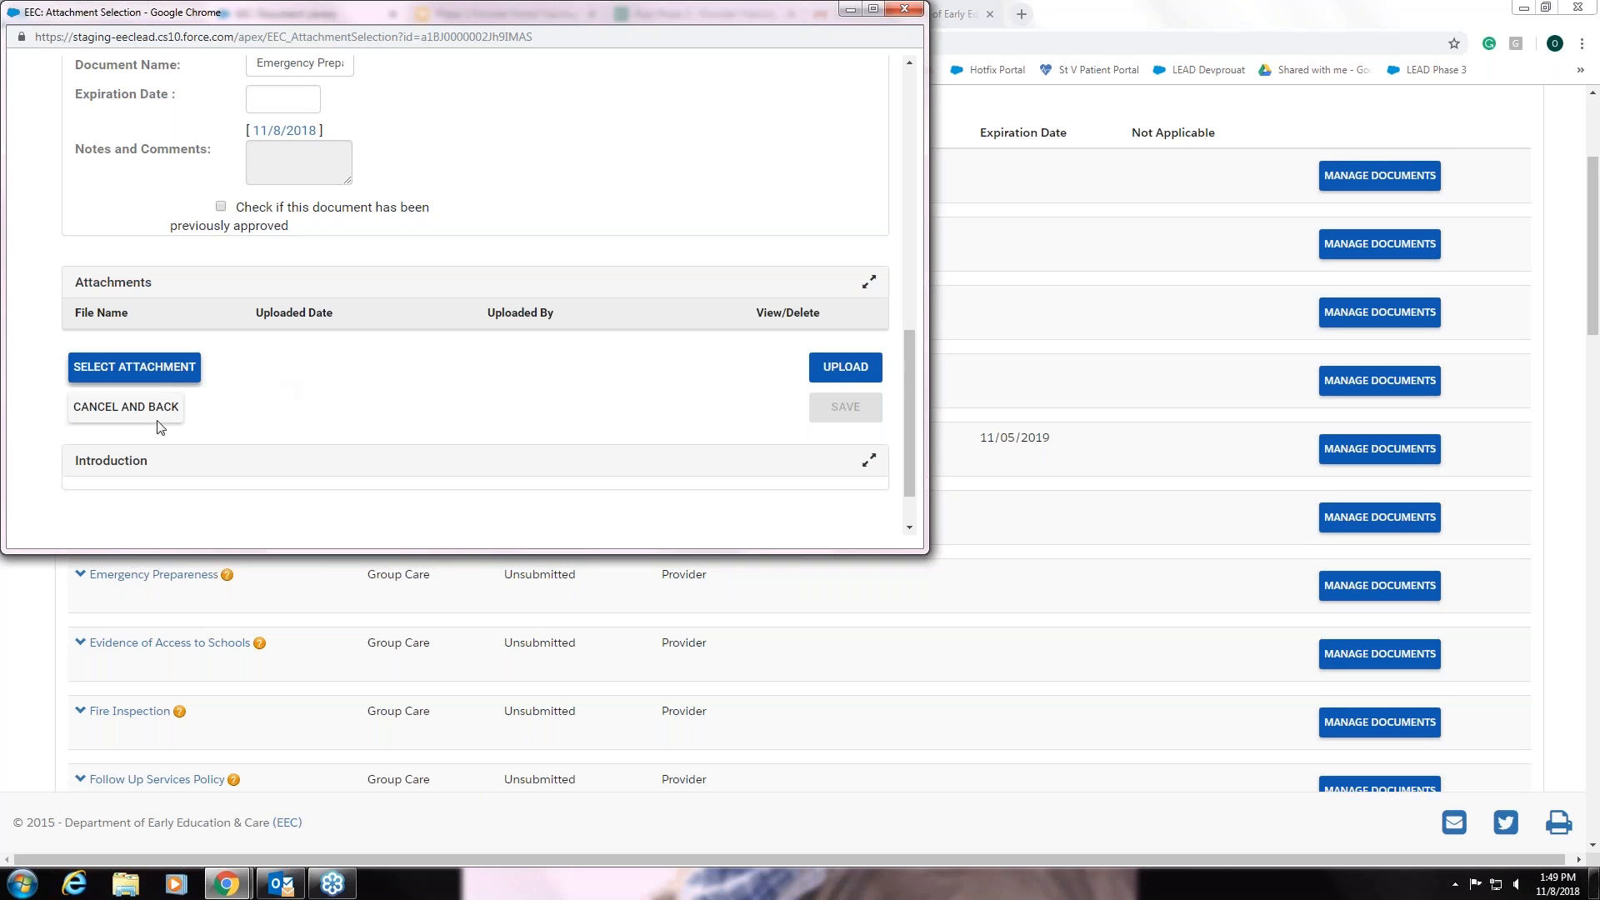
pyautogui.click(148, 367)
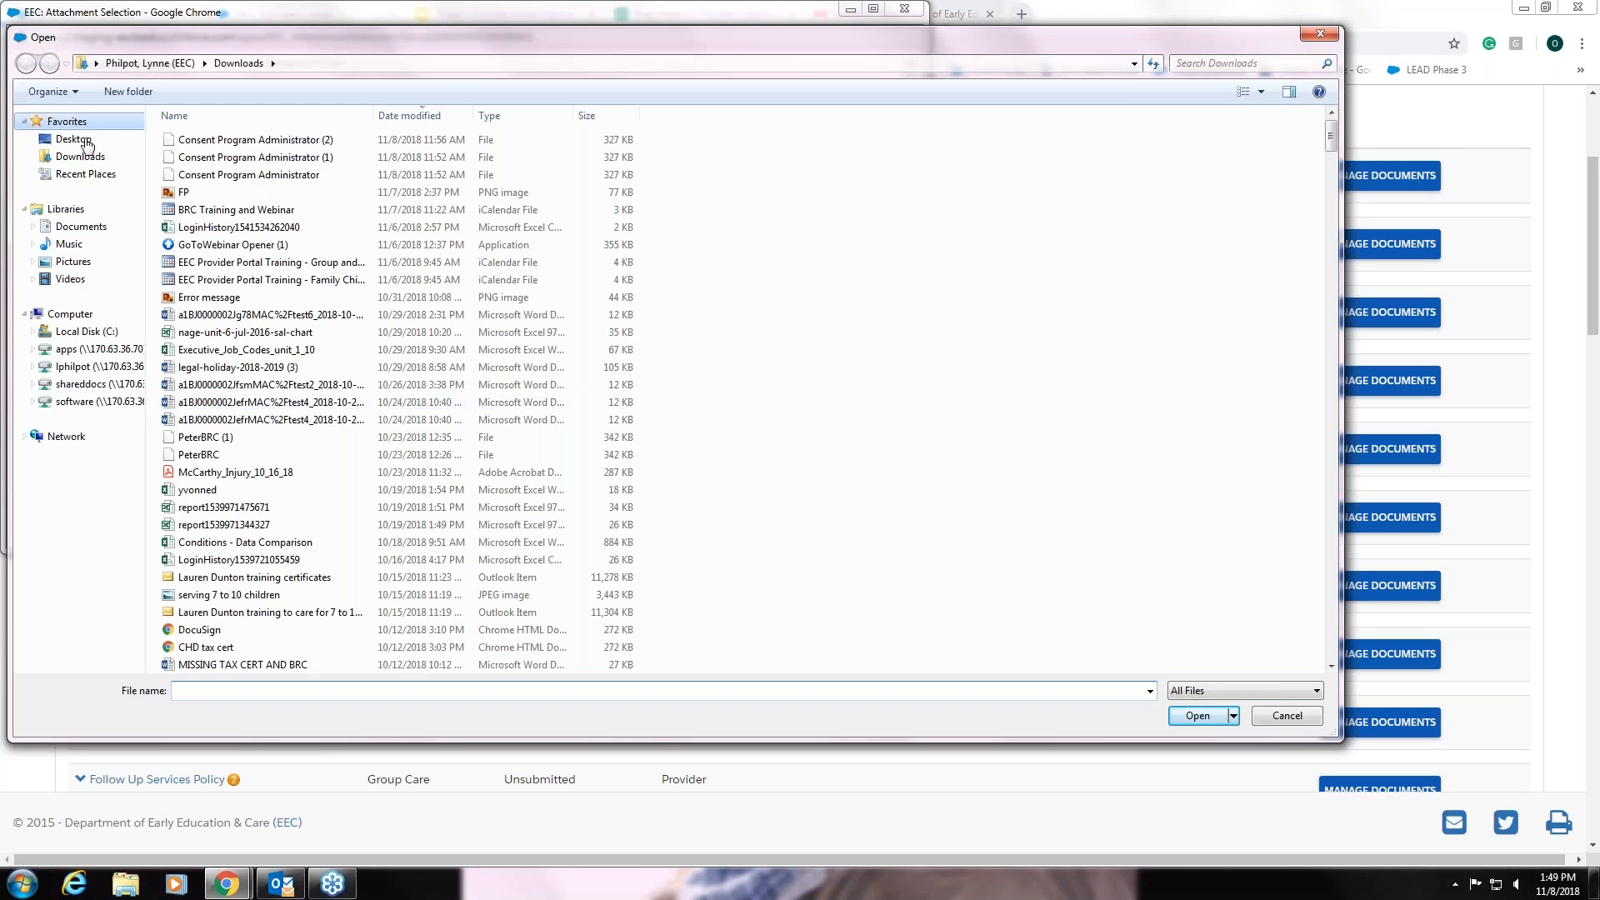
# - Attach Desert.jpg from Sample Pictures to Emergency Preparedness, upload it, and save
pyautogui.click(73, 262)
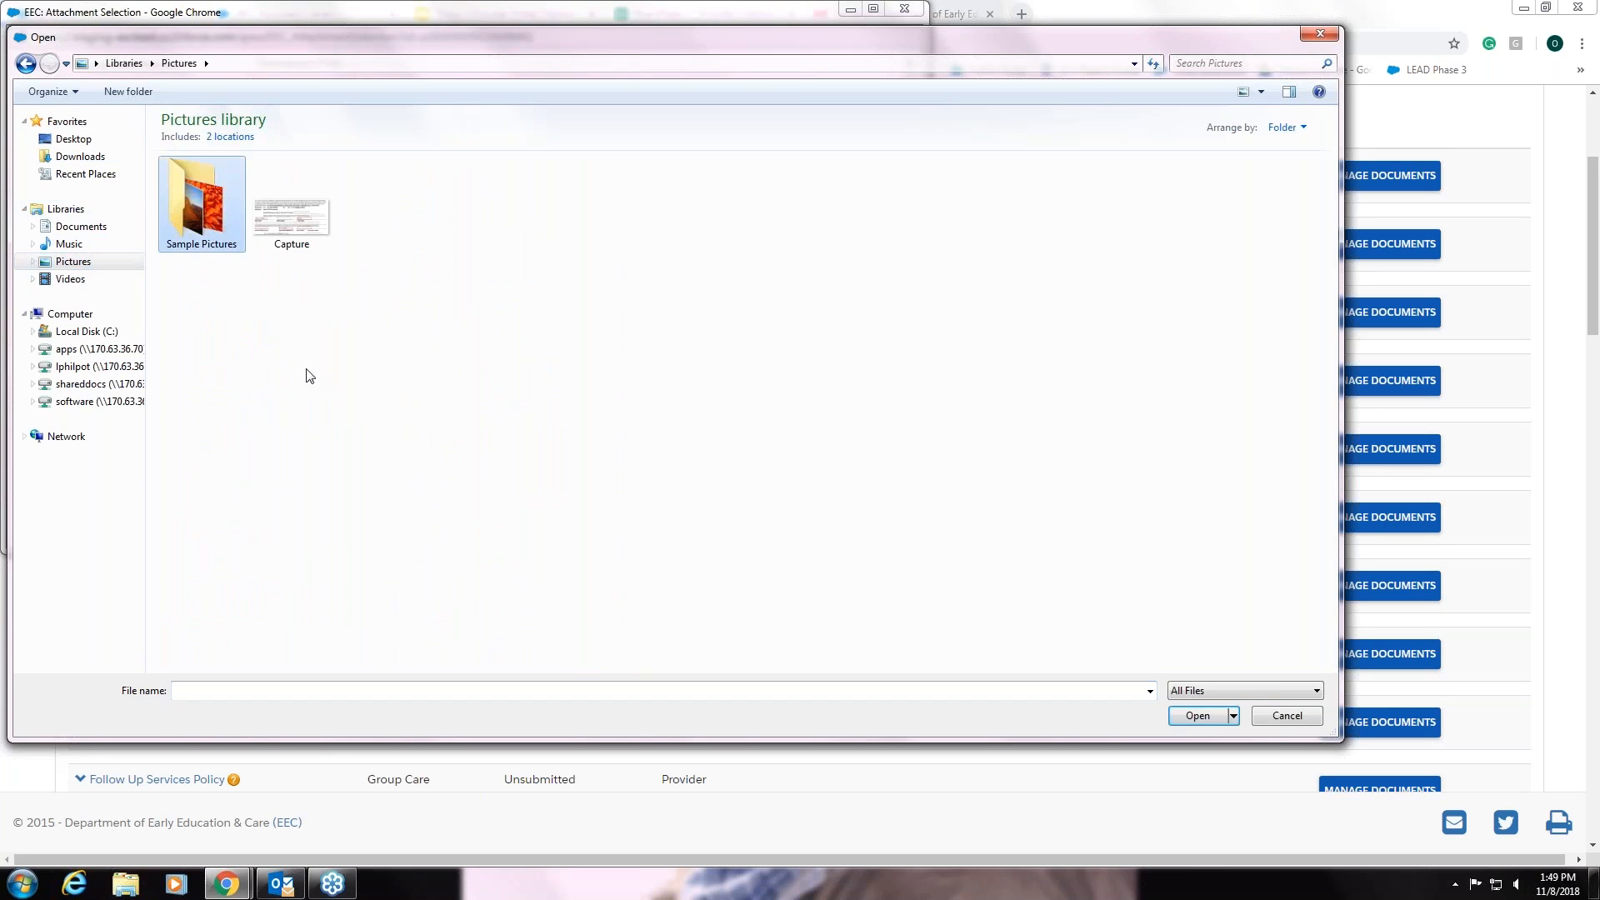
pyautogui.doubleClick(197, 227)
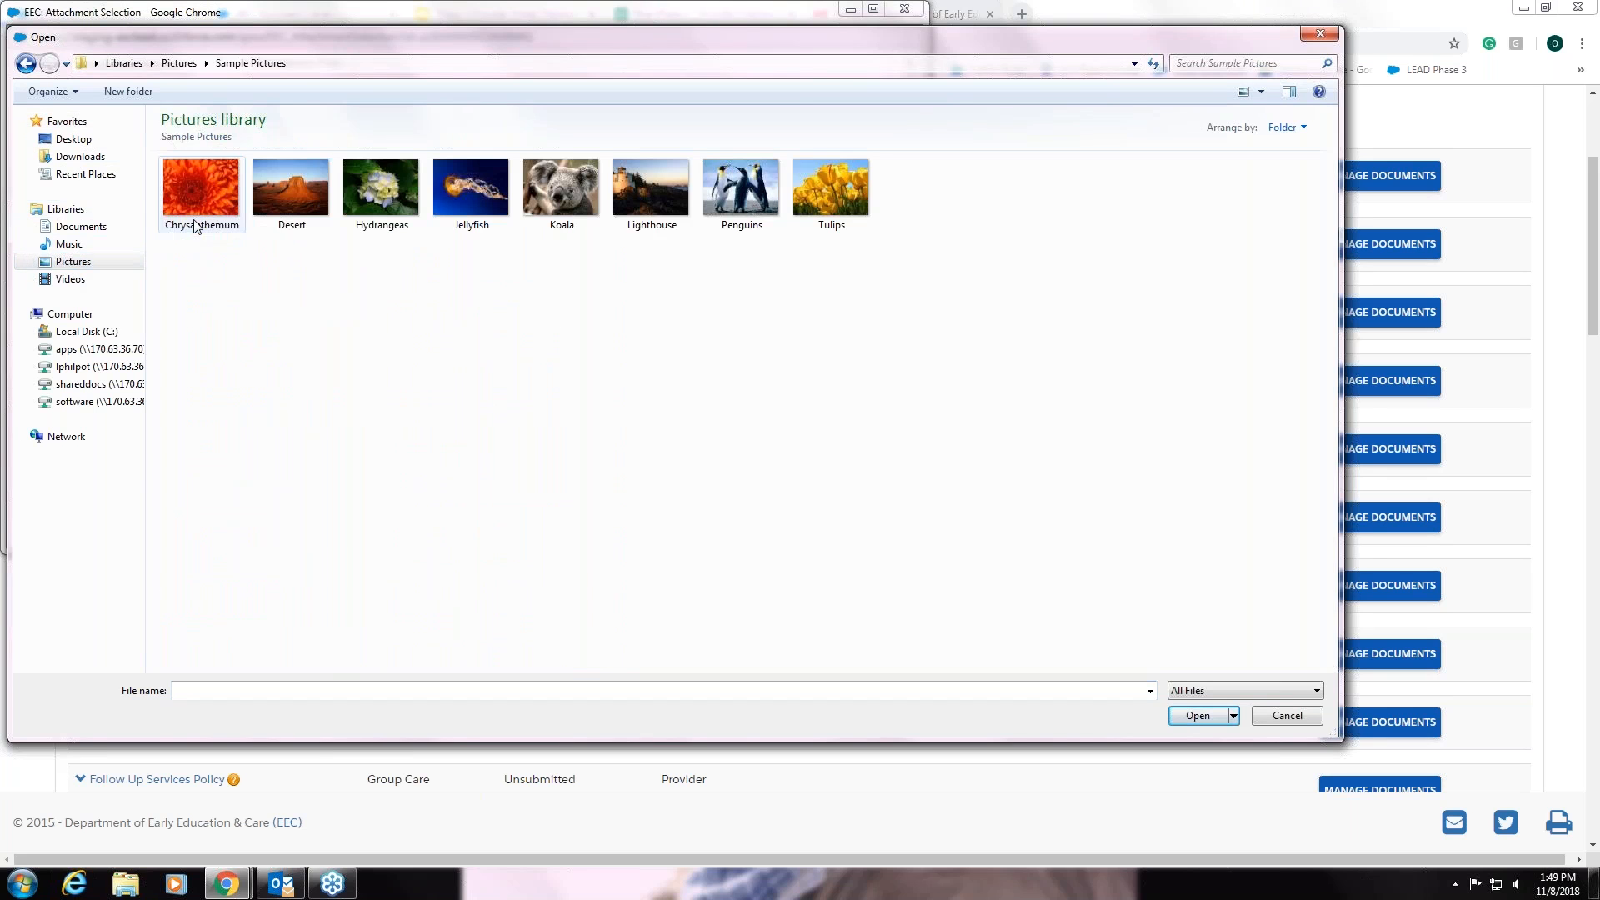
pyautogui.click(300, 184)
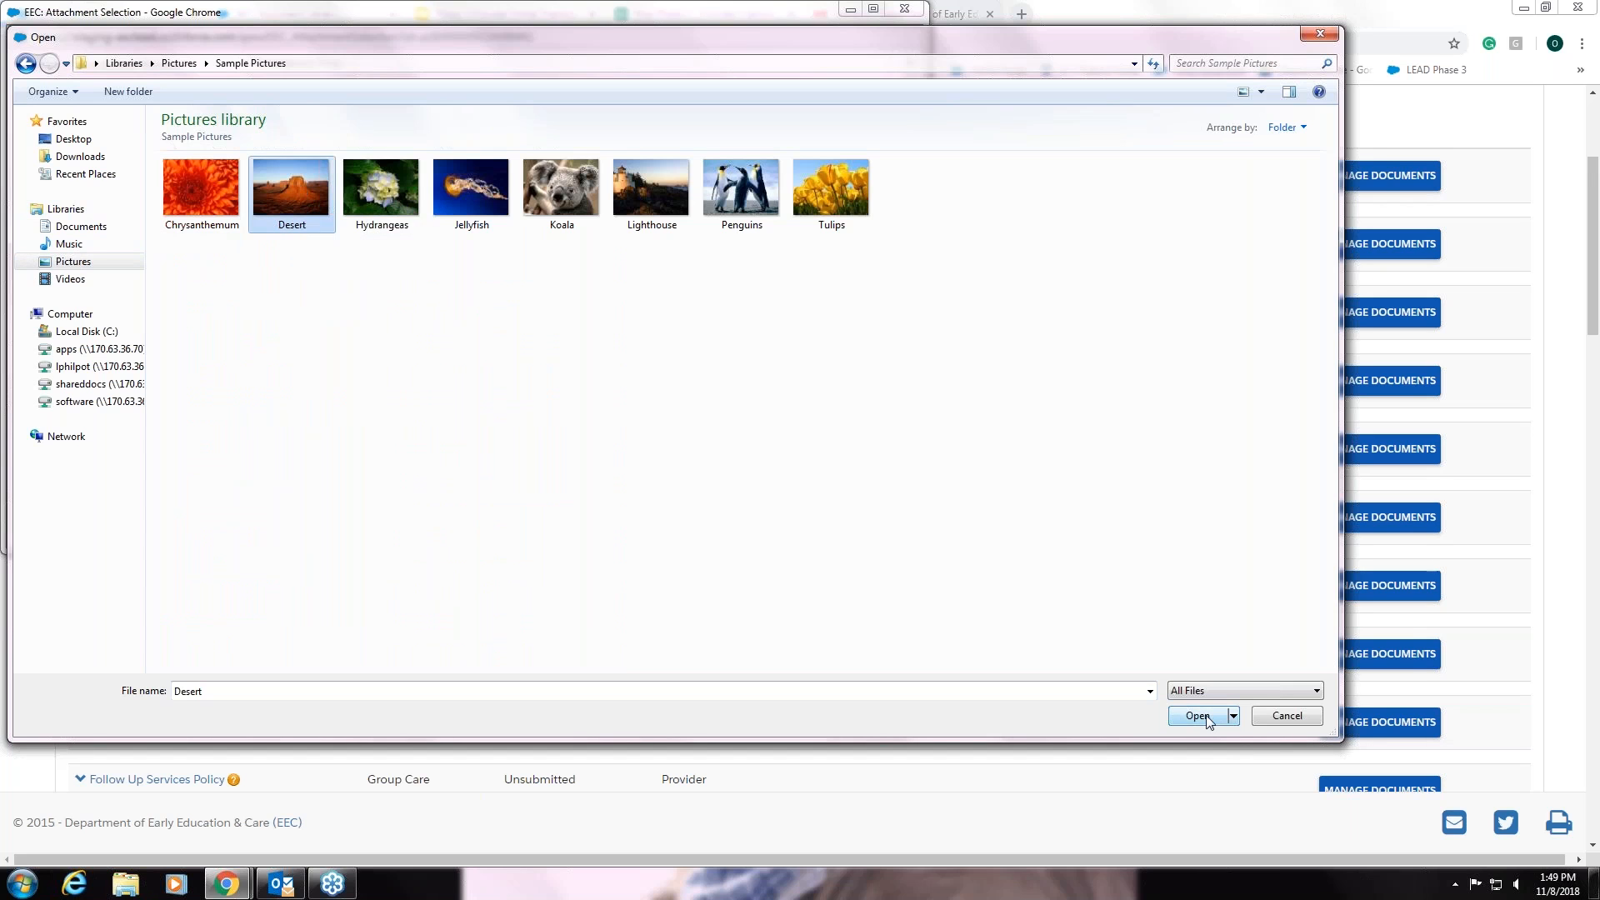
pyautogui.doubleClick(300, 185)
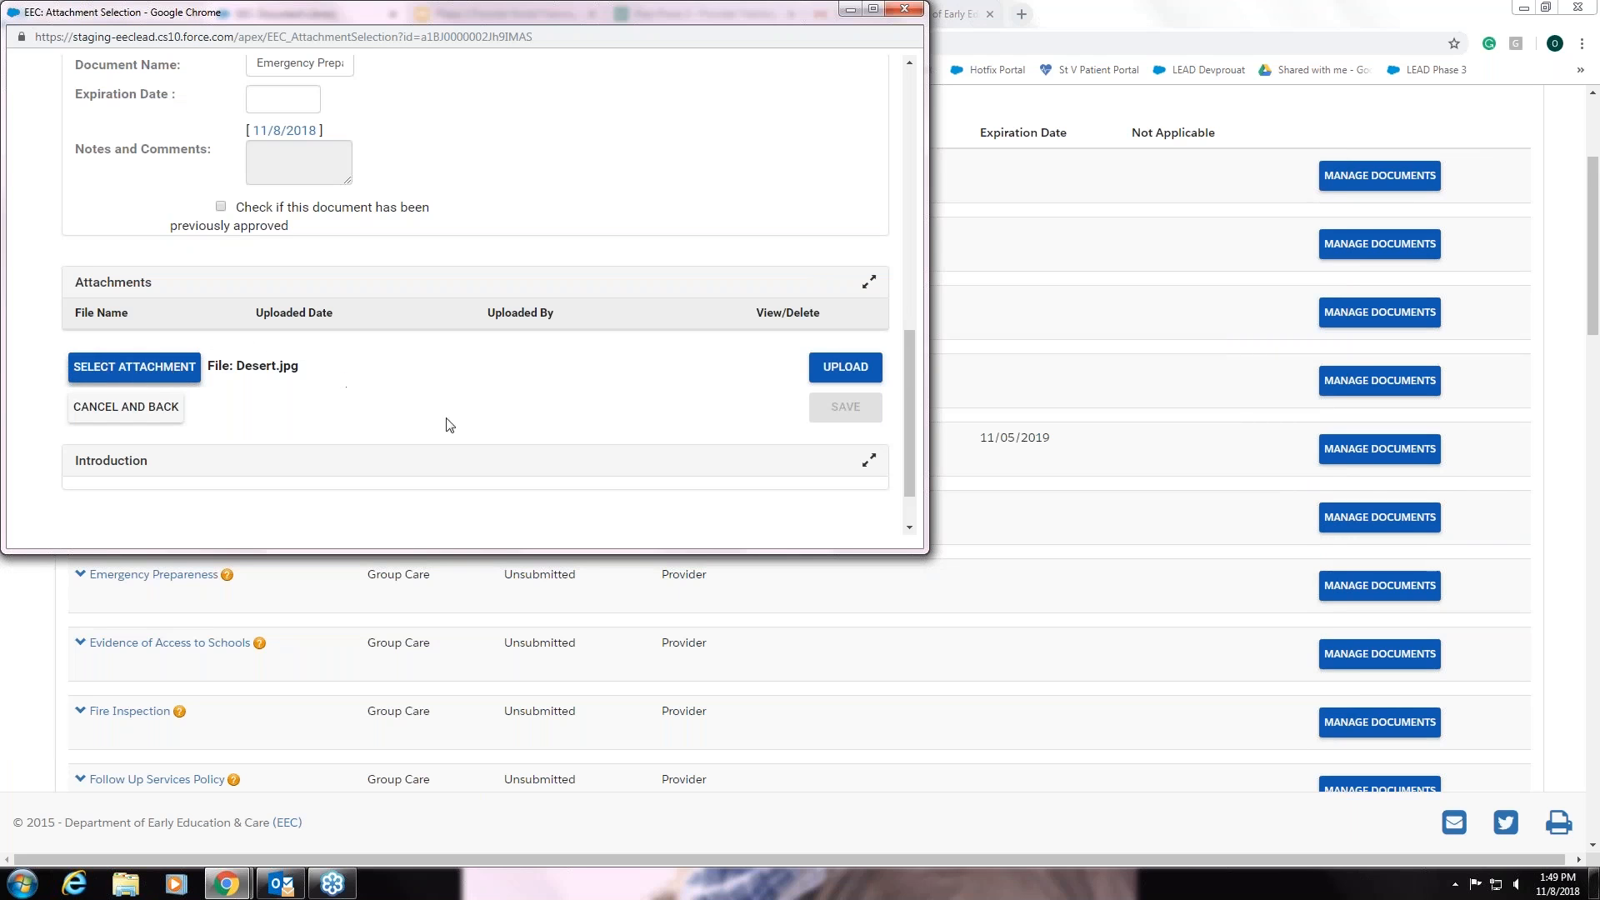
pyautogui.click(851, 371)
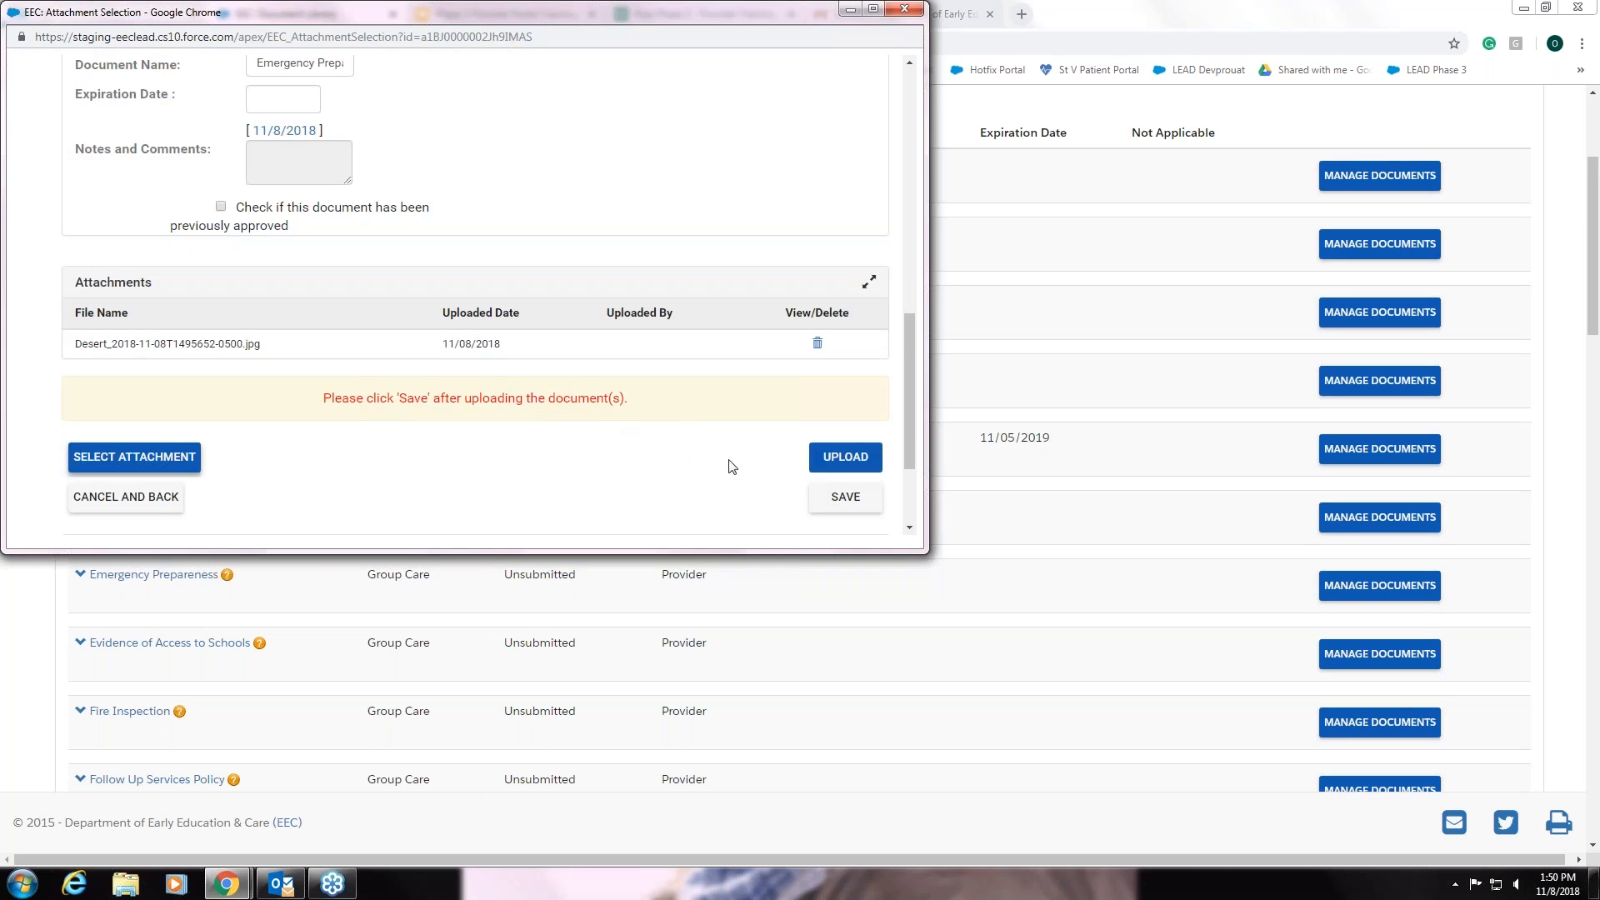
pyautogui.click(848, 497)
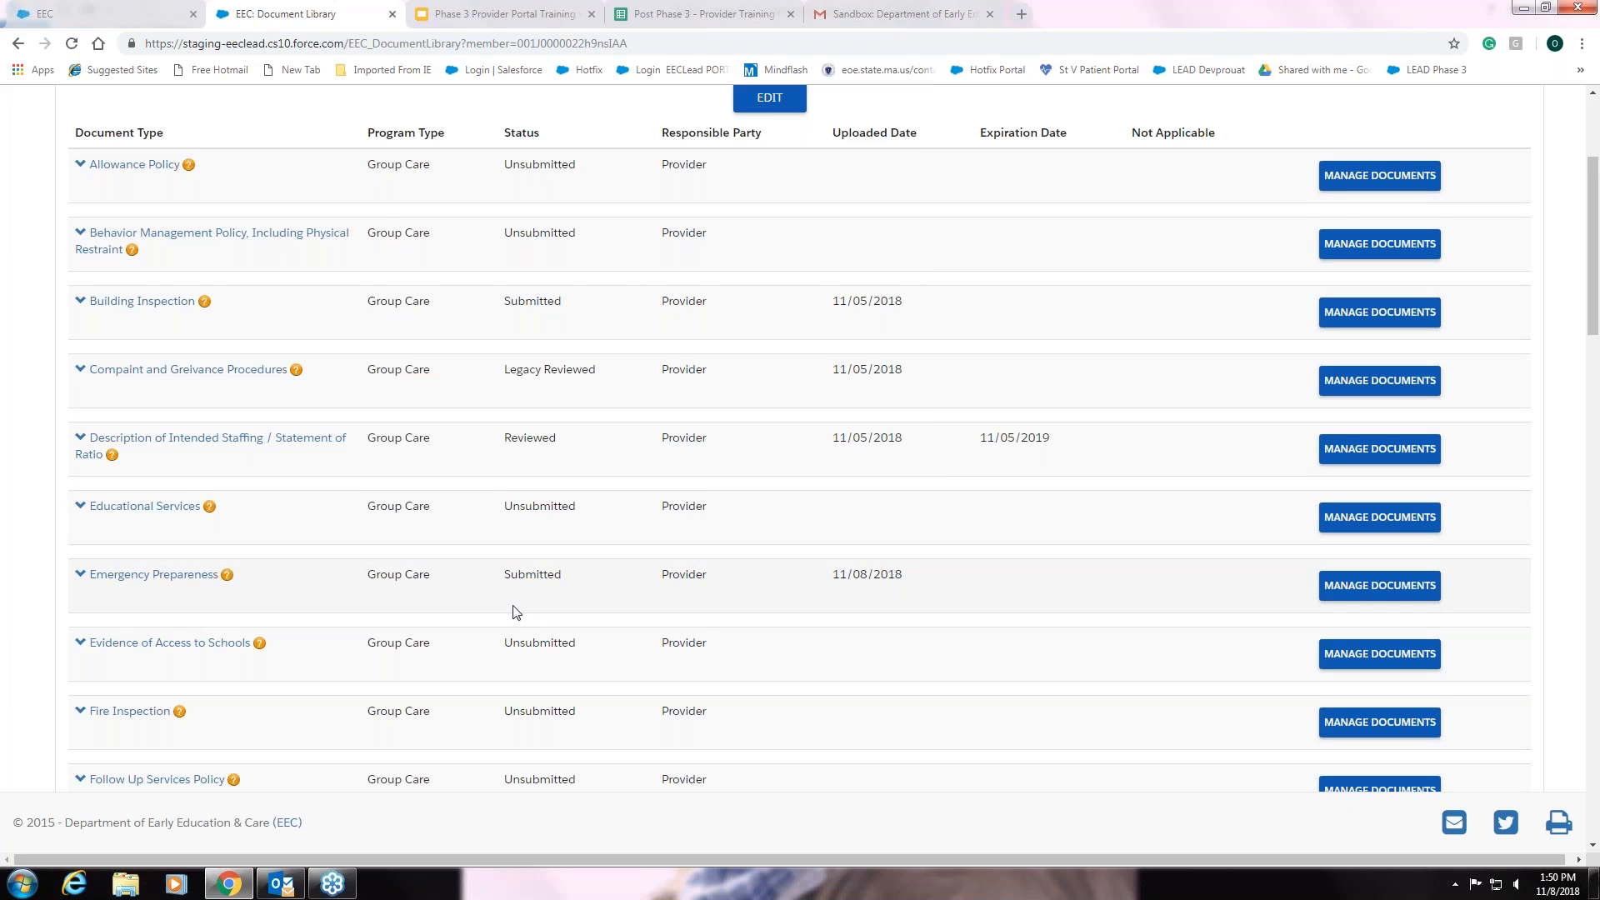
# - Check the Emergency Preparedness documents list the Desert image, then return to the portal Home page
pyautogui.scroll(-1, 514, 613)
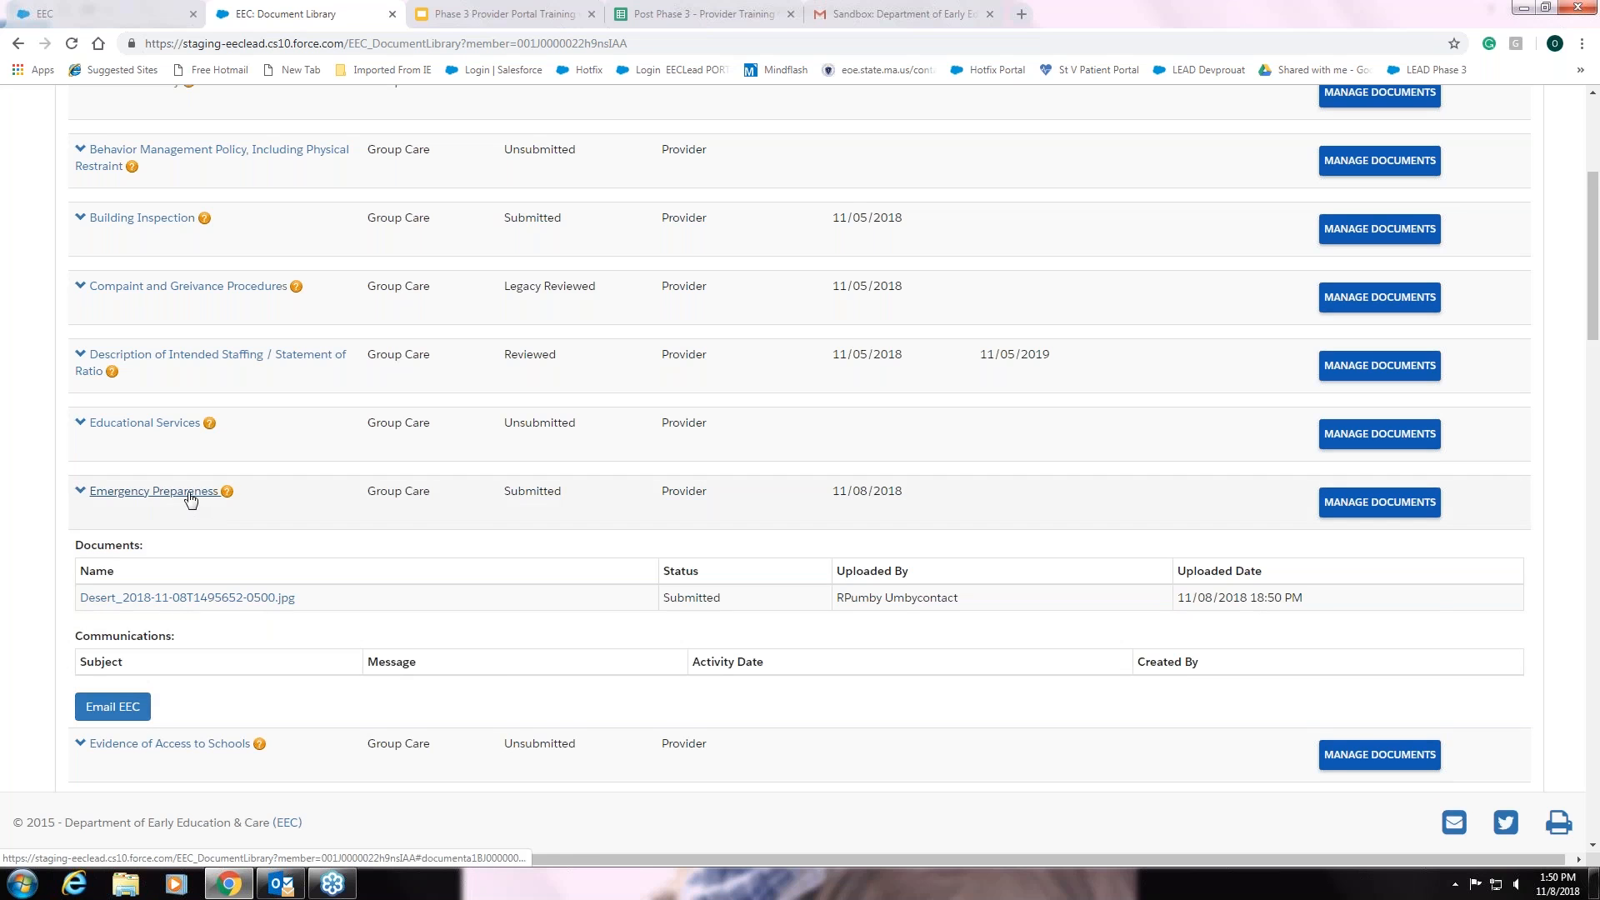
pyautogui.click(190, 498)
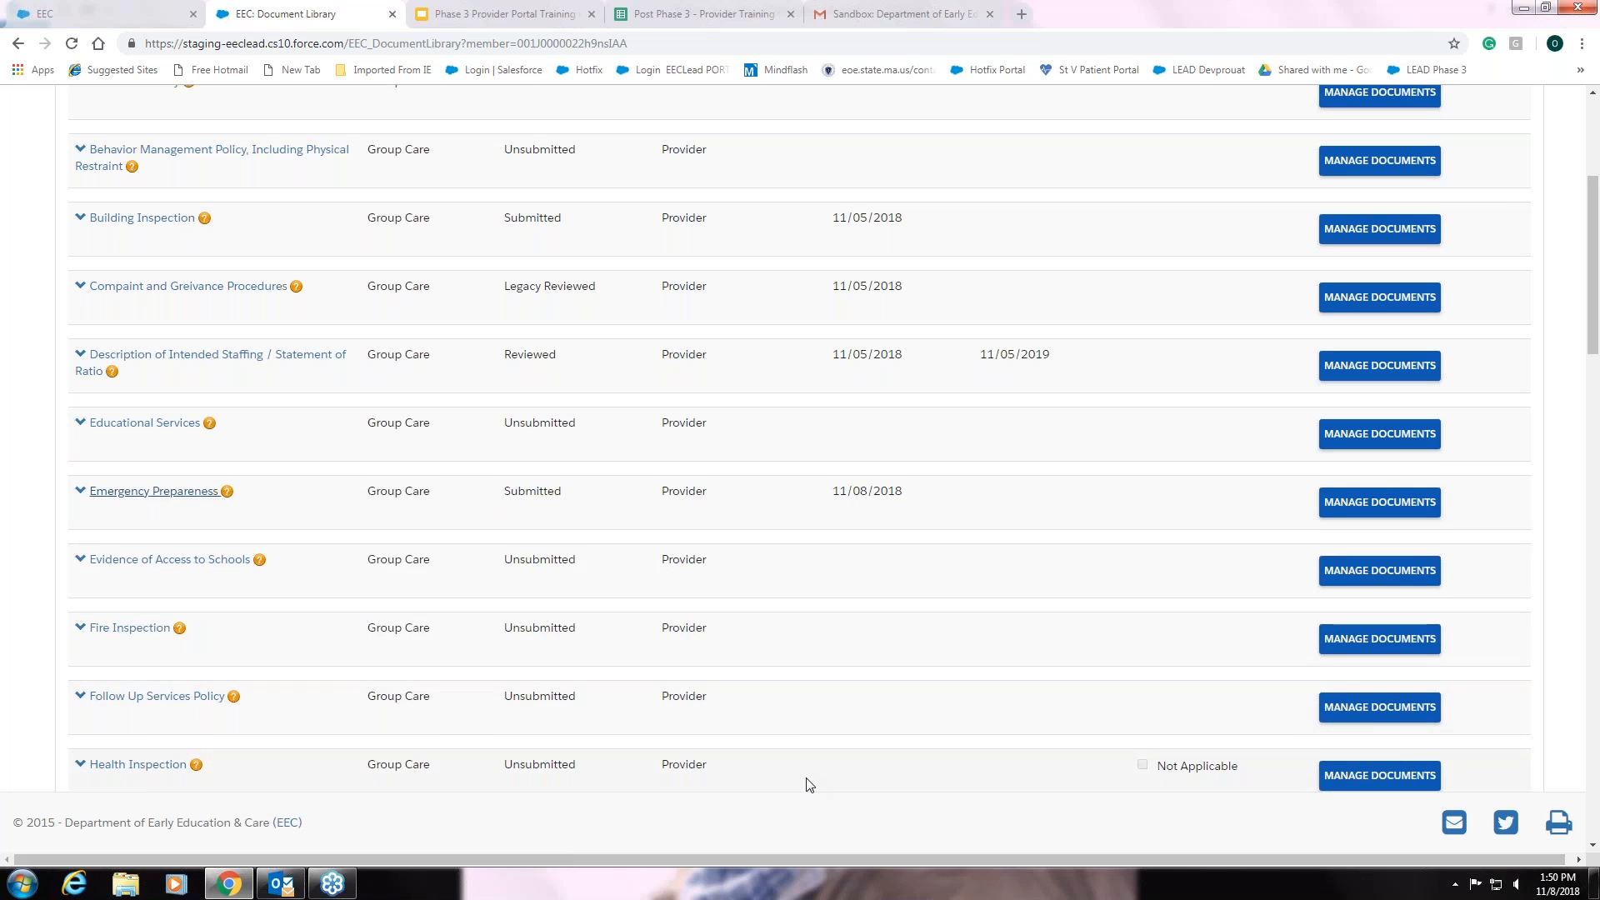
pyautogui.scroll(2, 807, 782)
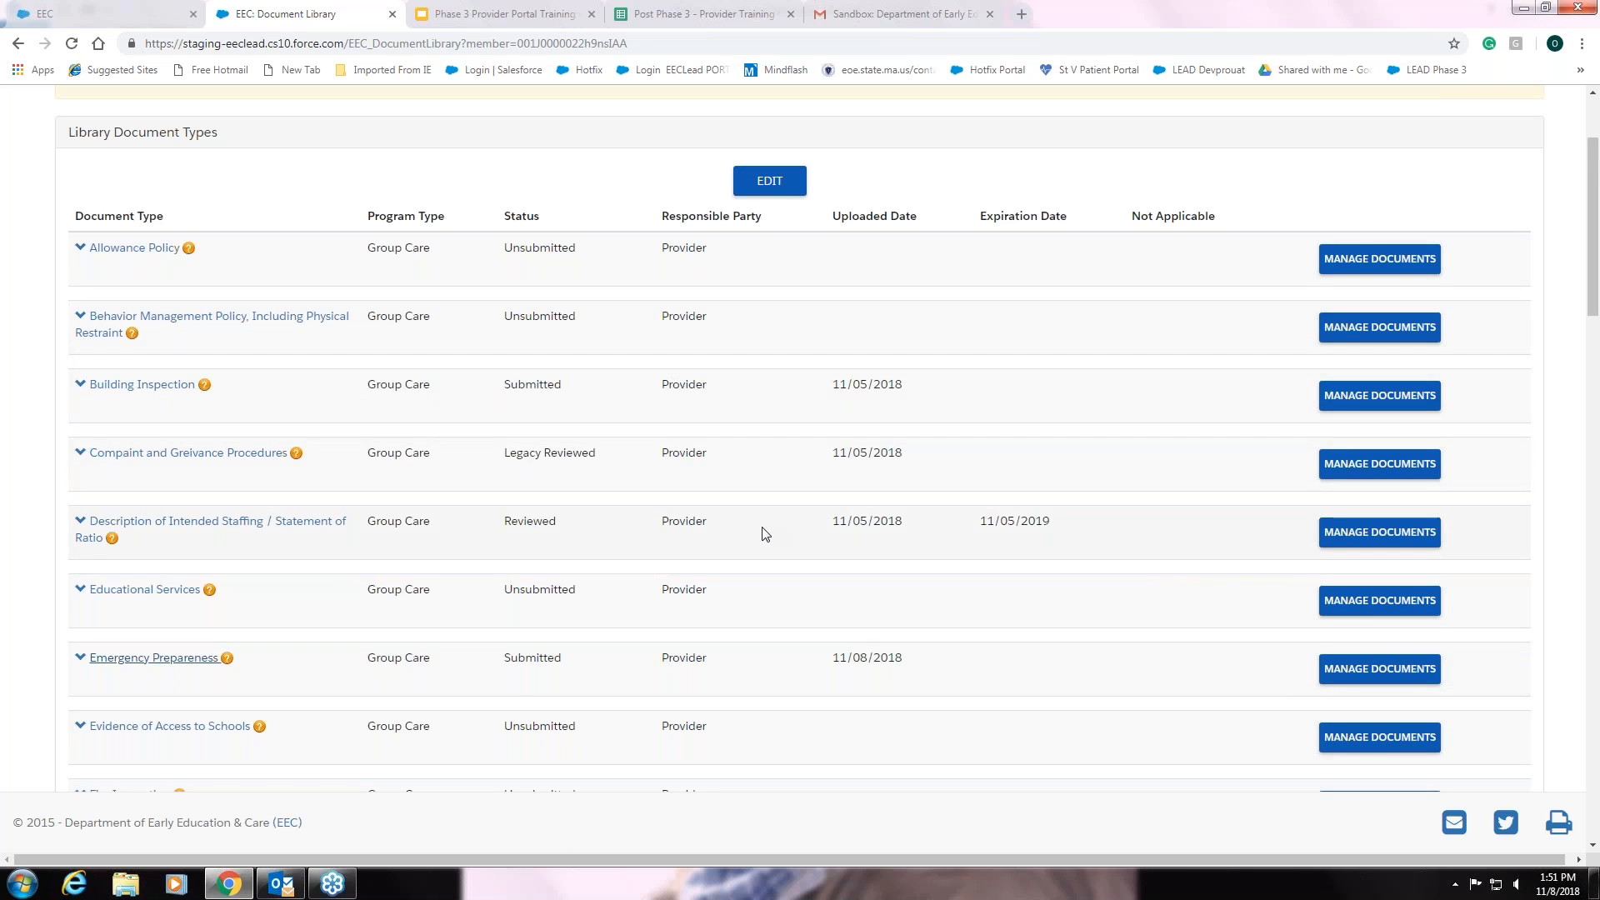
pyautogui.scroll(-2, 761, 534)
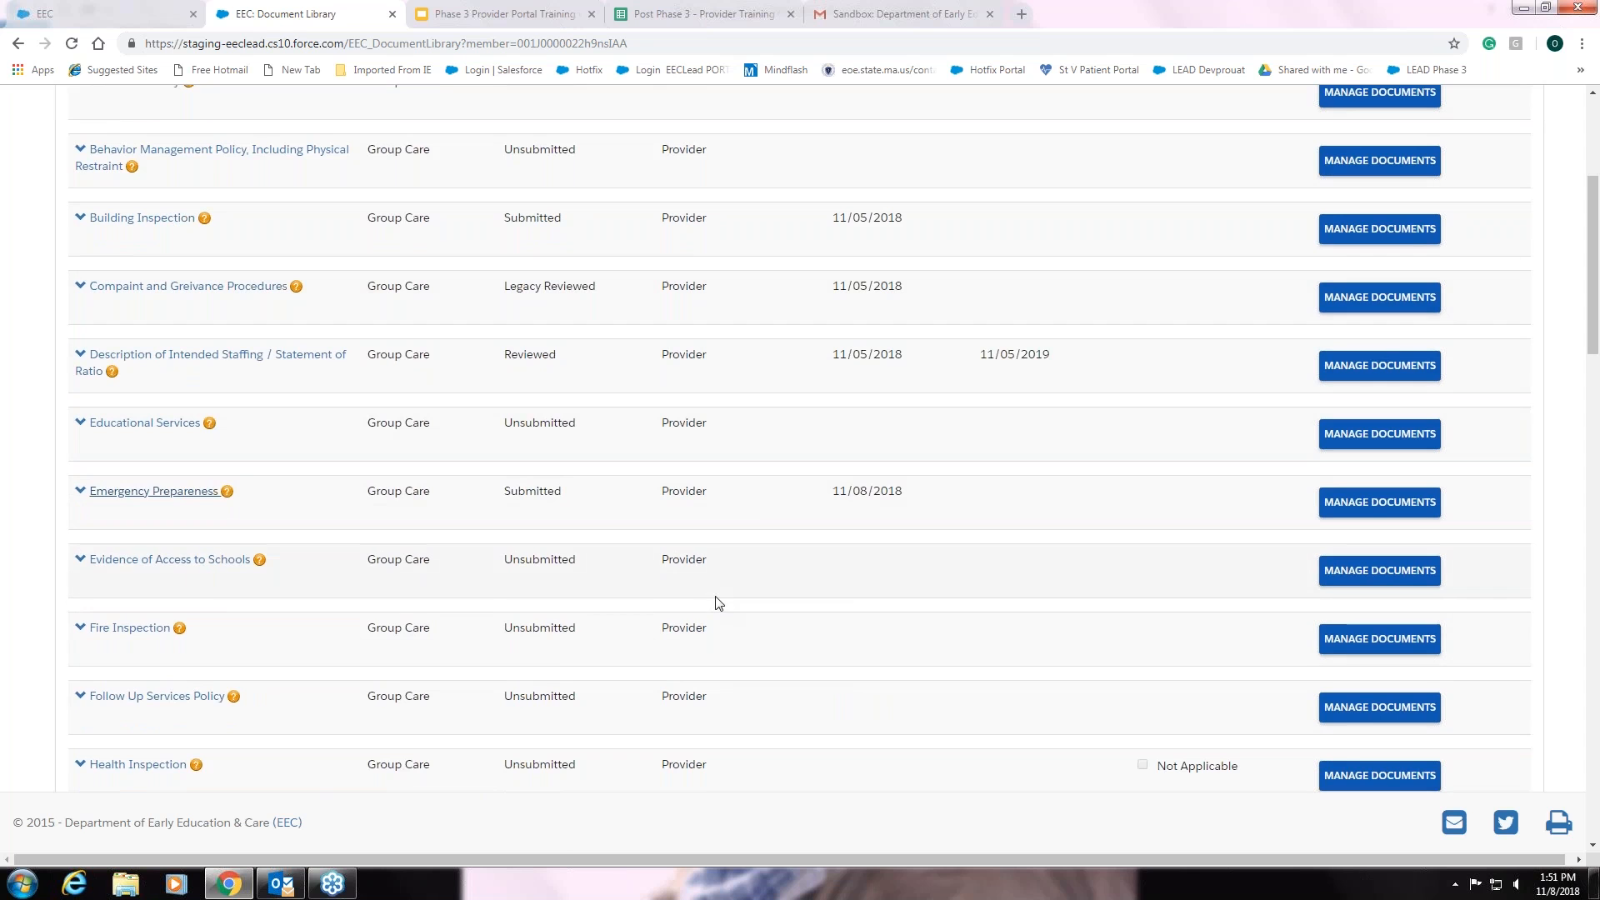
pyautogui.scroll(1, 704, 579)
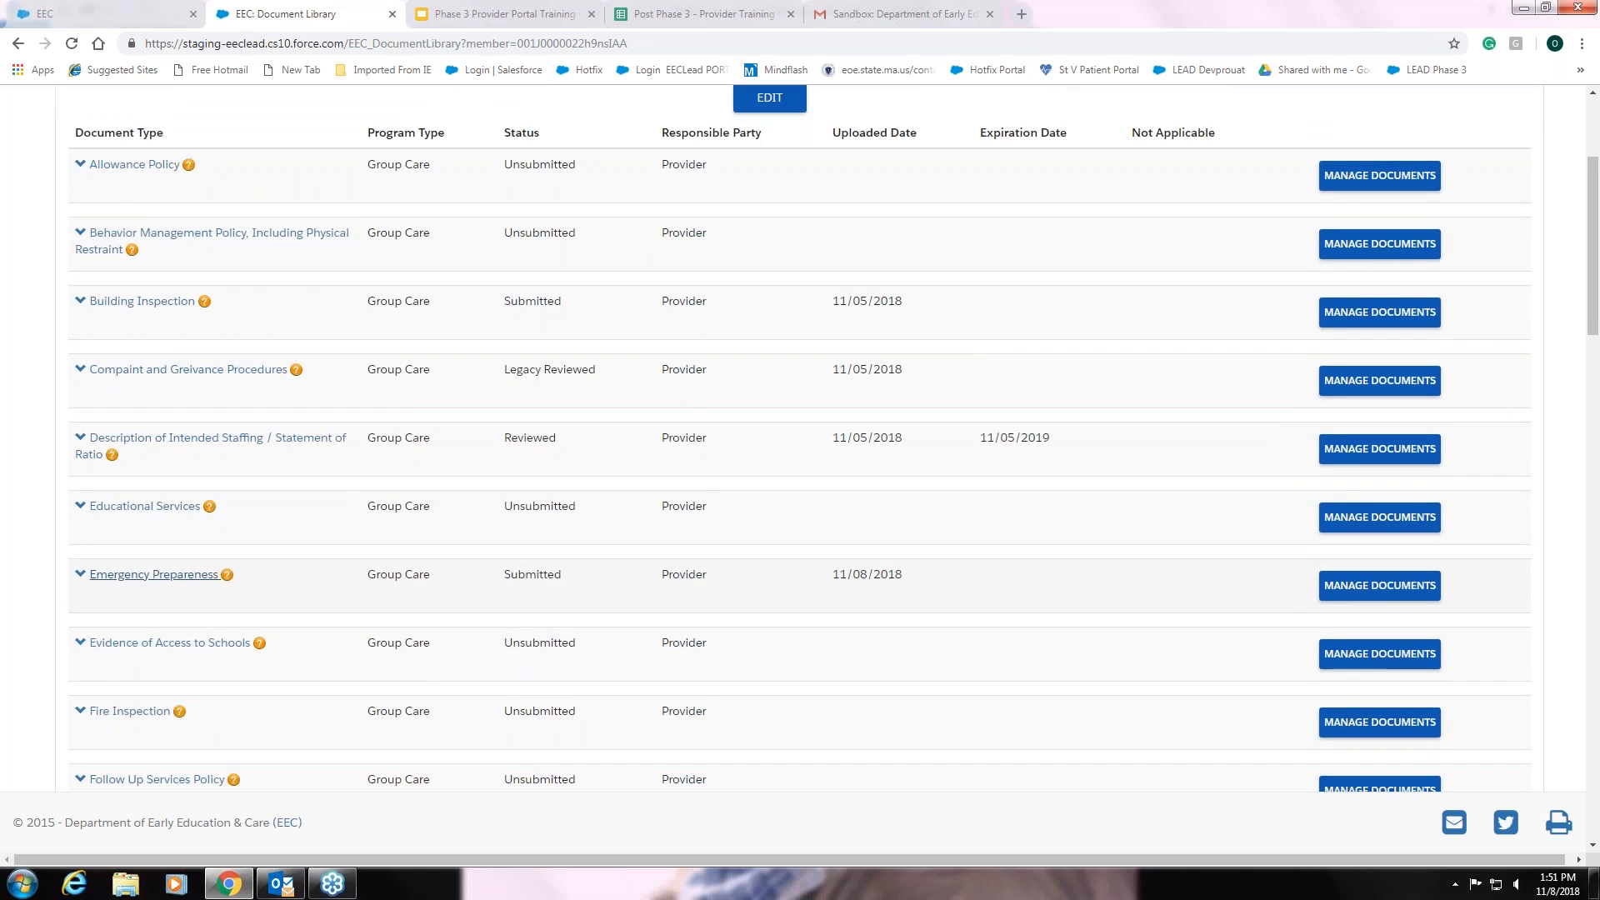
pyautogui.scroll(1, 715, 590)
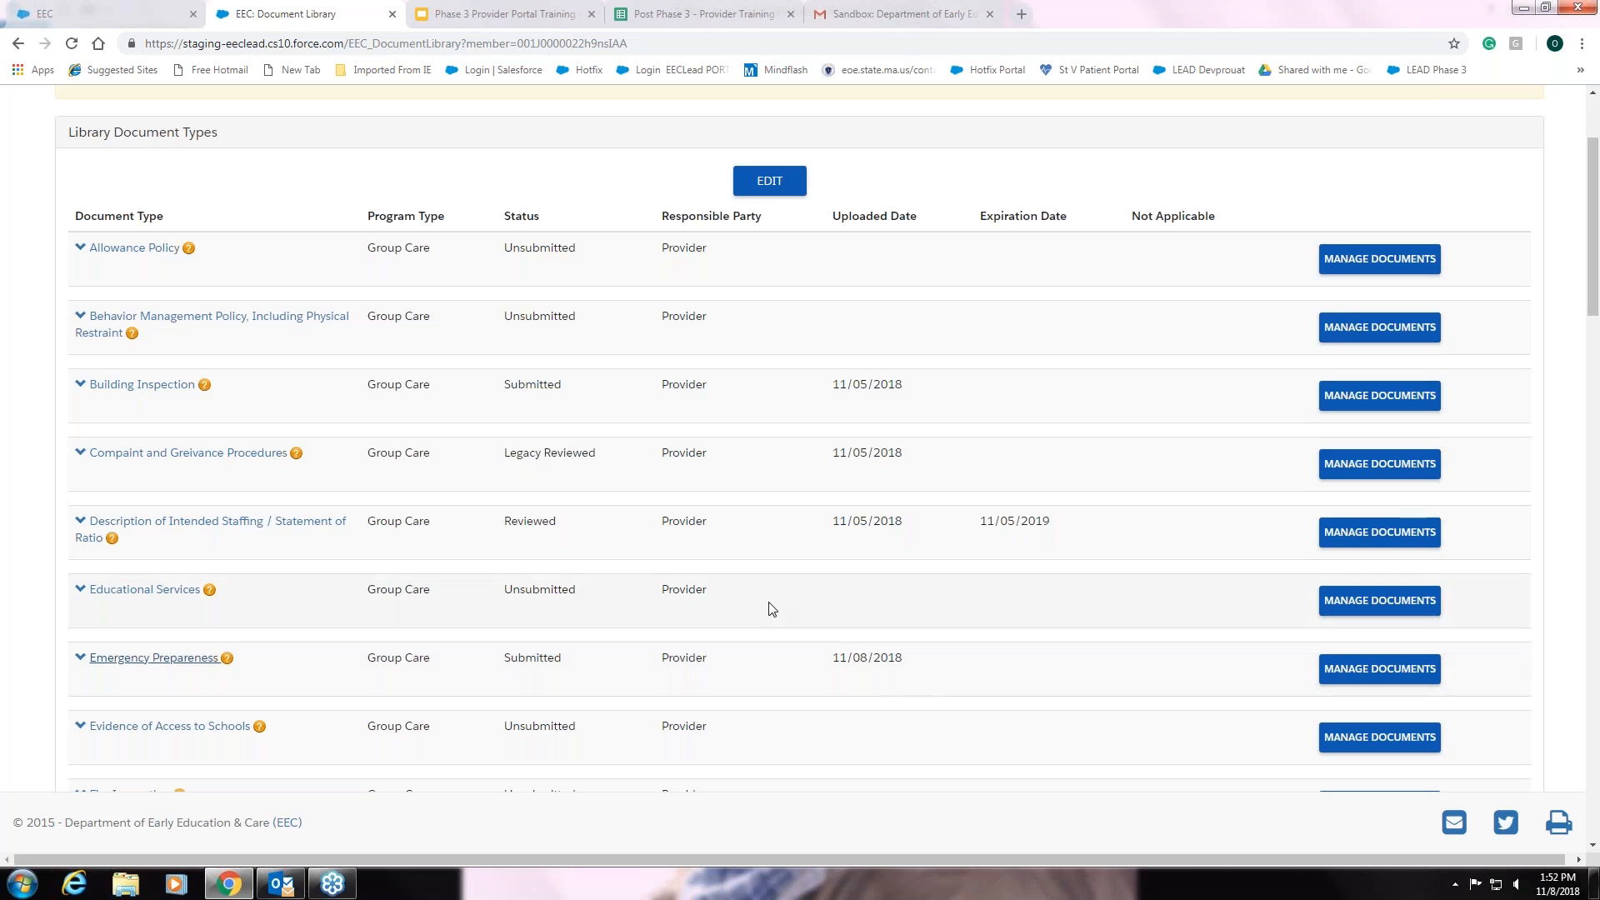
pyautogui.scroll(2, 768, 608)
pyautogui.click(1390, 106)
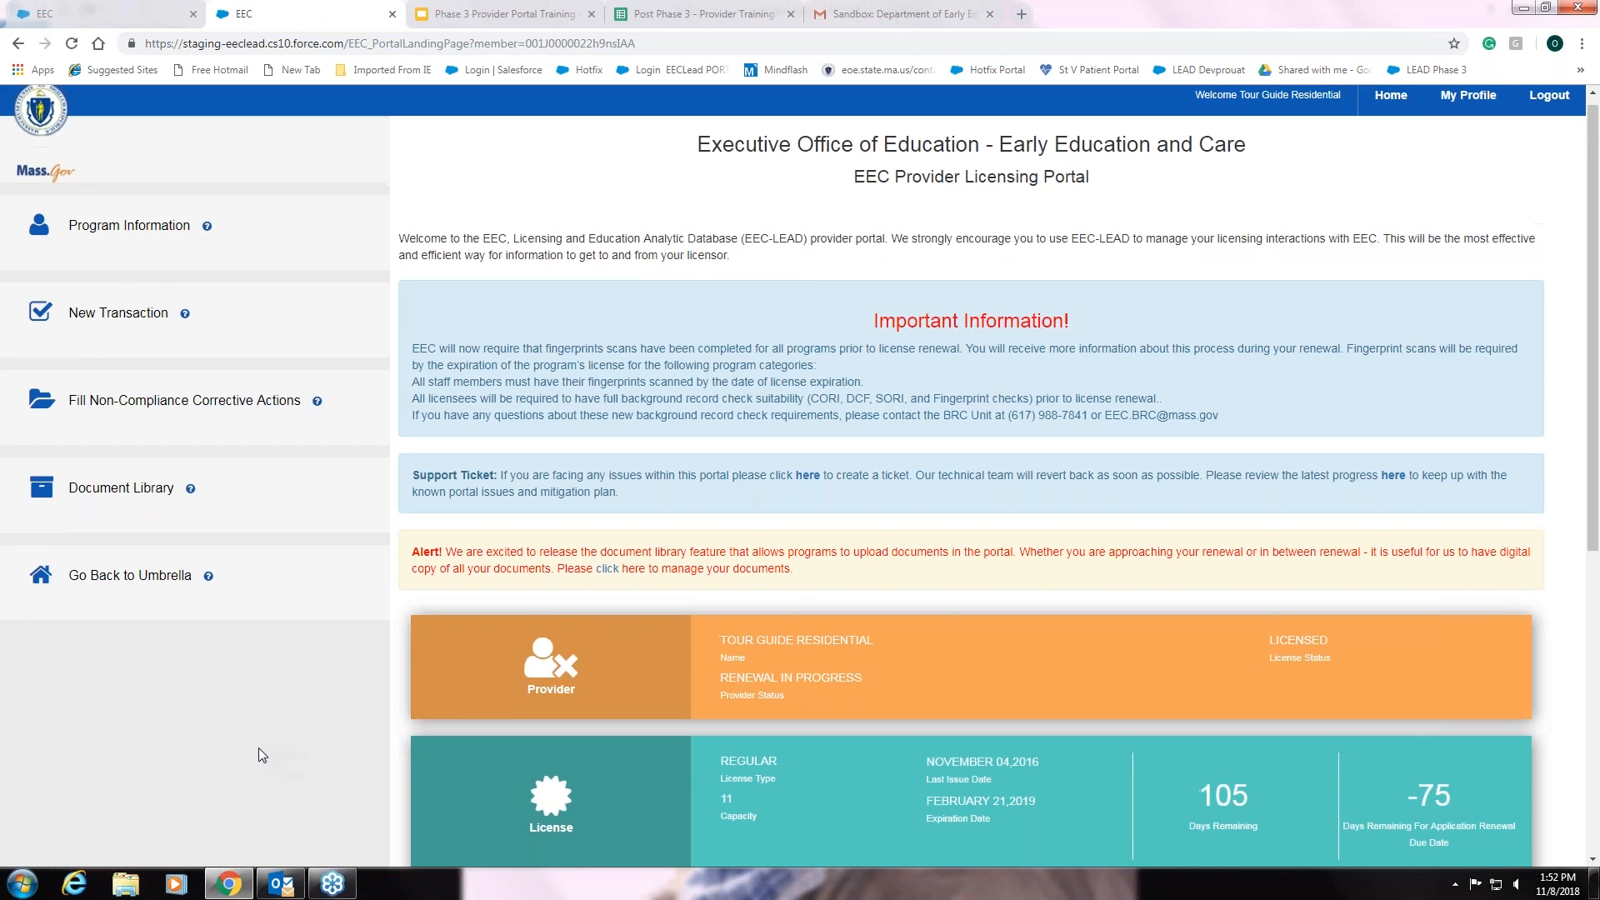
# - Go back to the umbrella organisation and open its Document Library
pyautogui.scroll(-2, 258, 747)
pyautogui.scroll(-3, 256, 747)
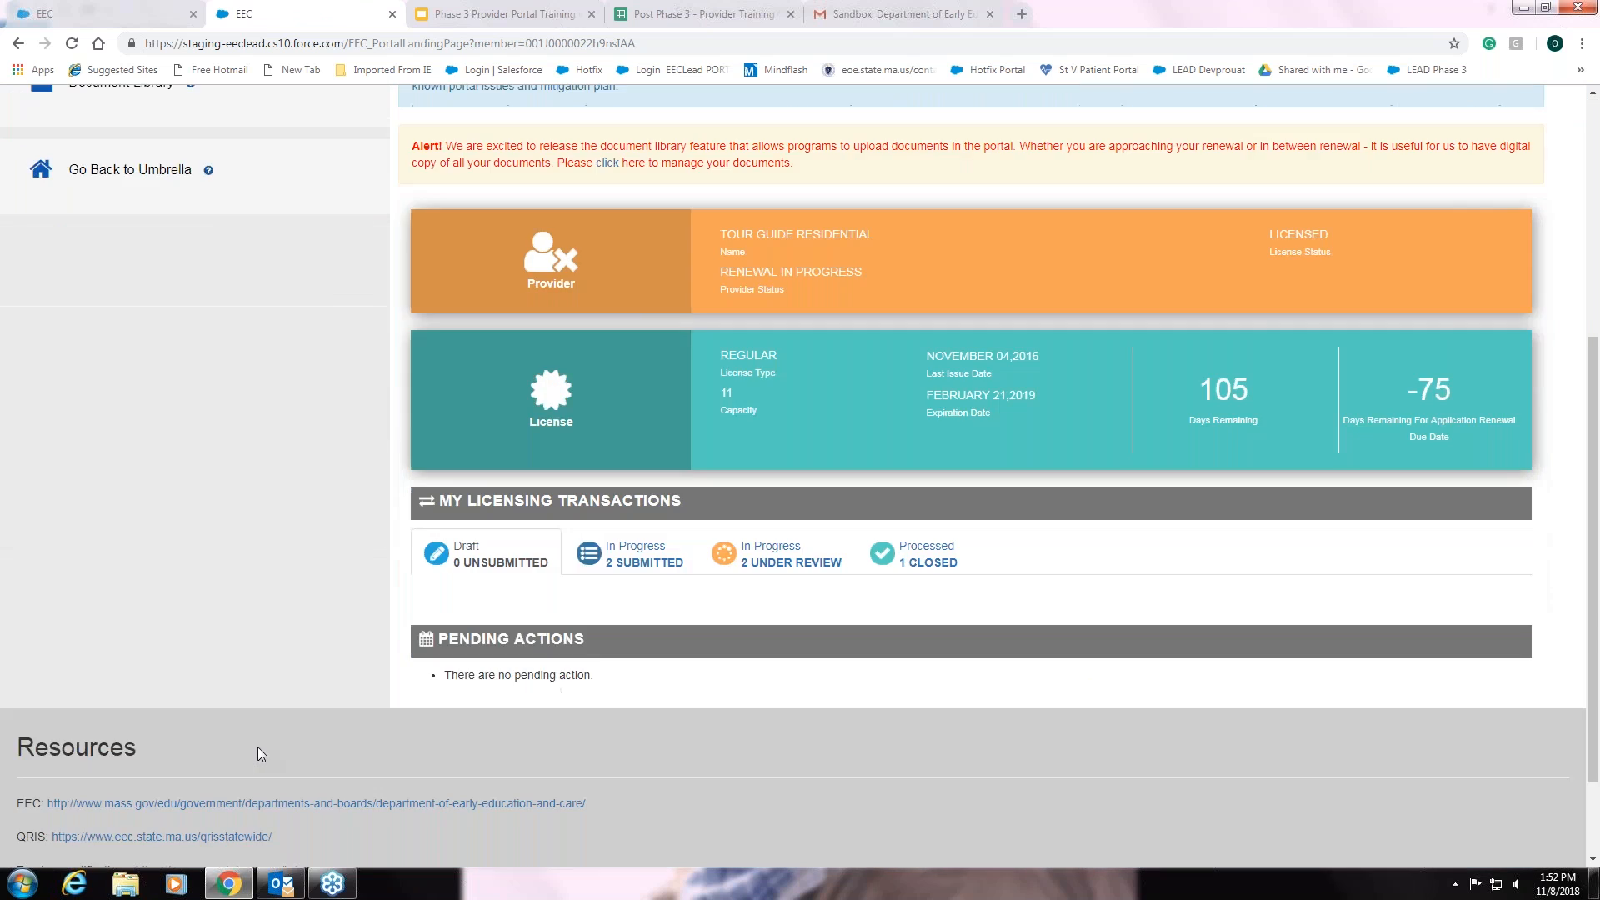
pyautogui.scroll(2, 256, 746)
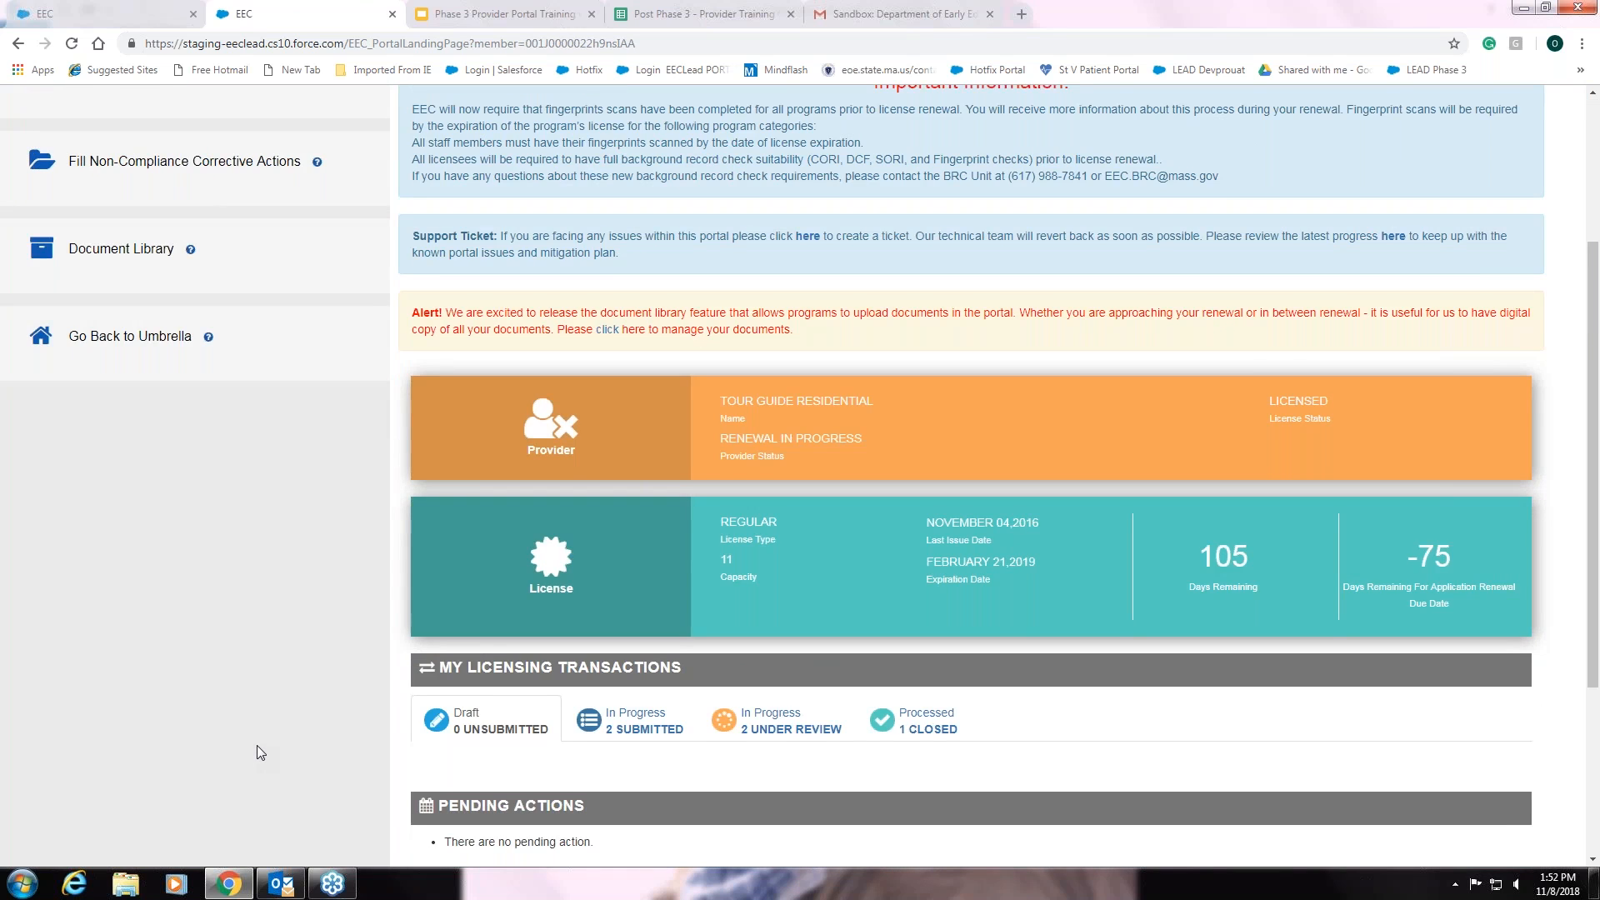
pyautogui.scroll(1, 256, 745)
pyautogui.scroll(1, 257, 745)
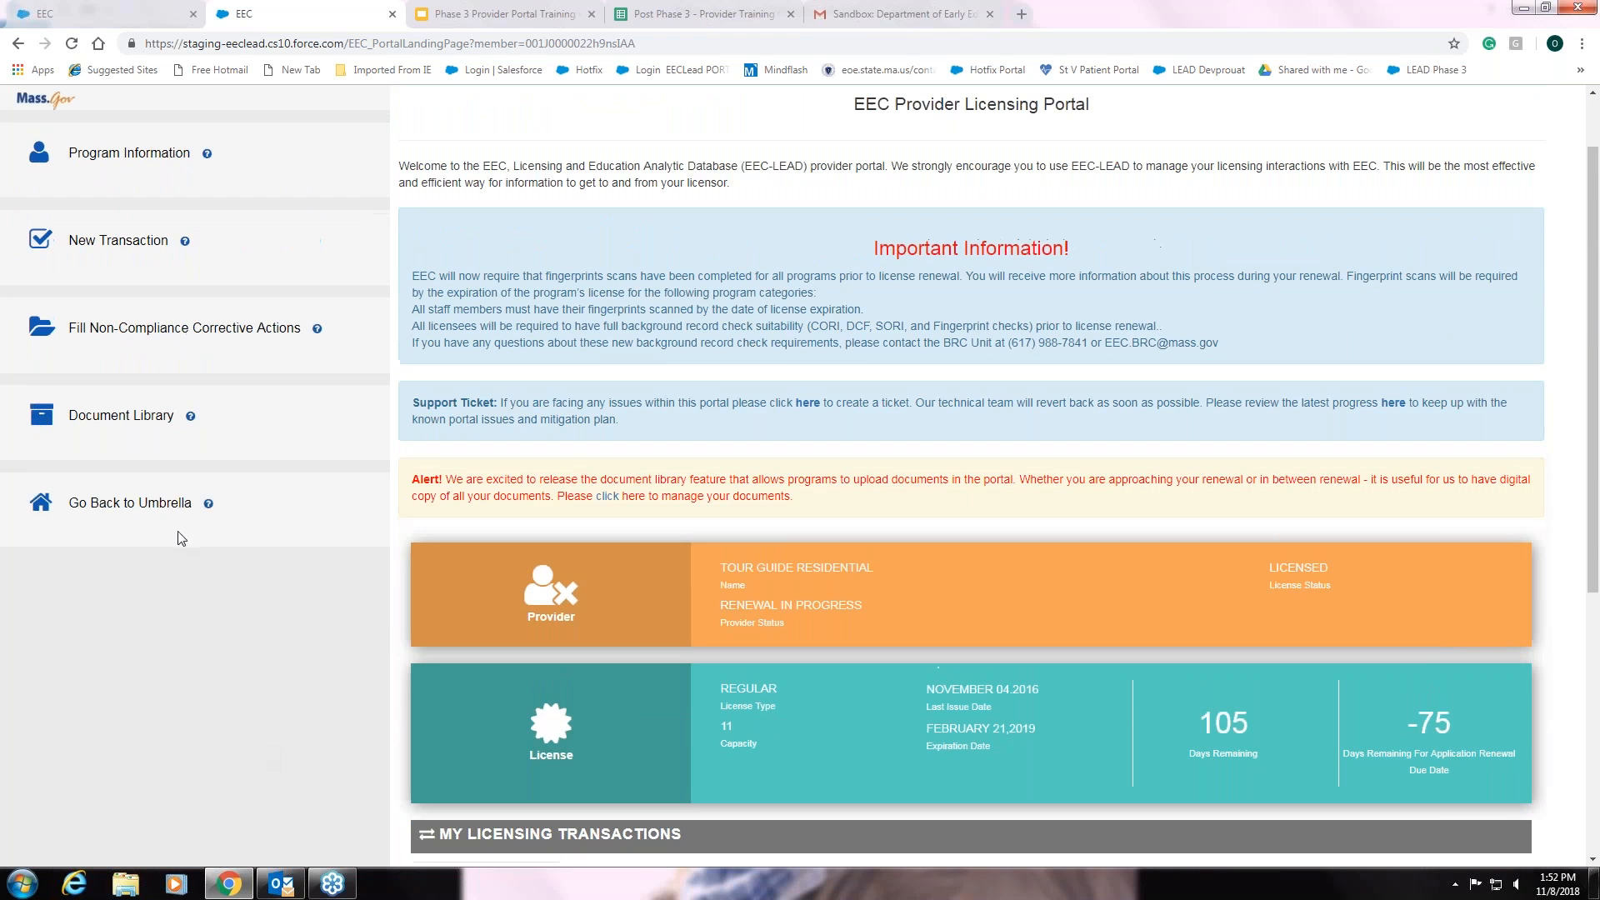
pyautogui.click(178, 503)
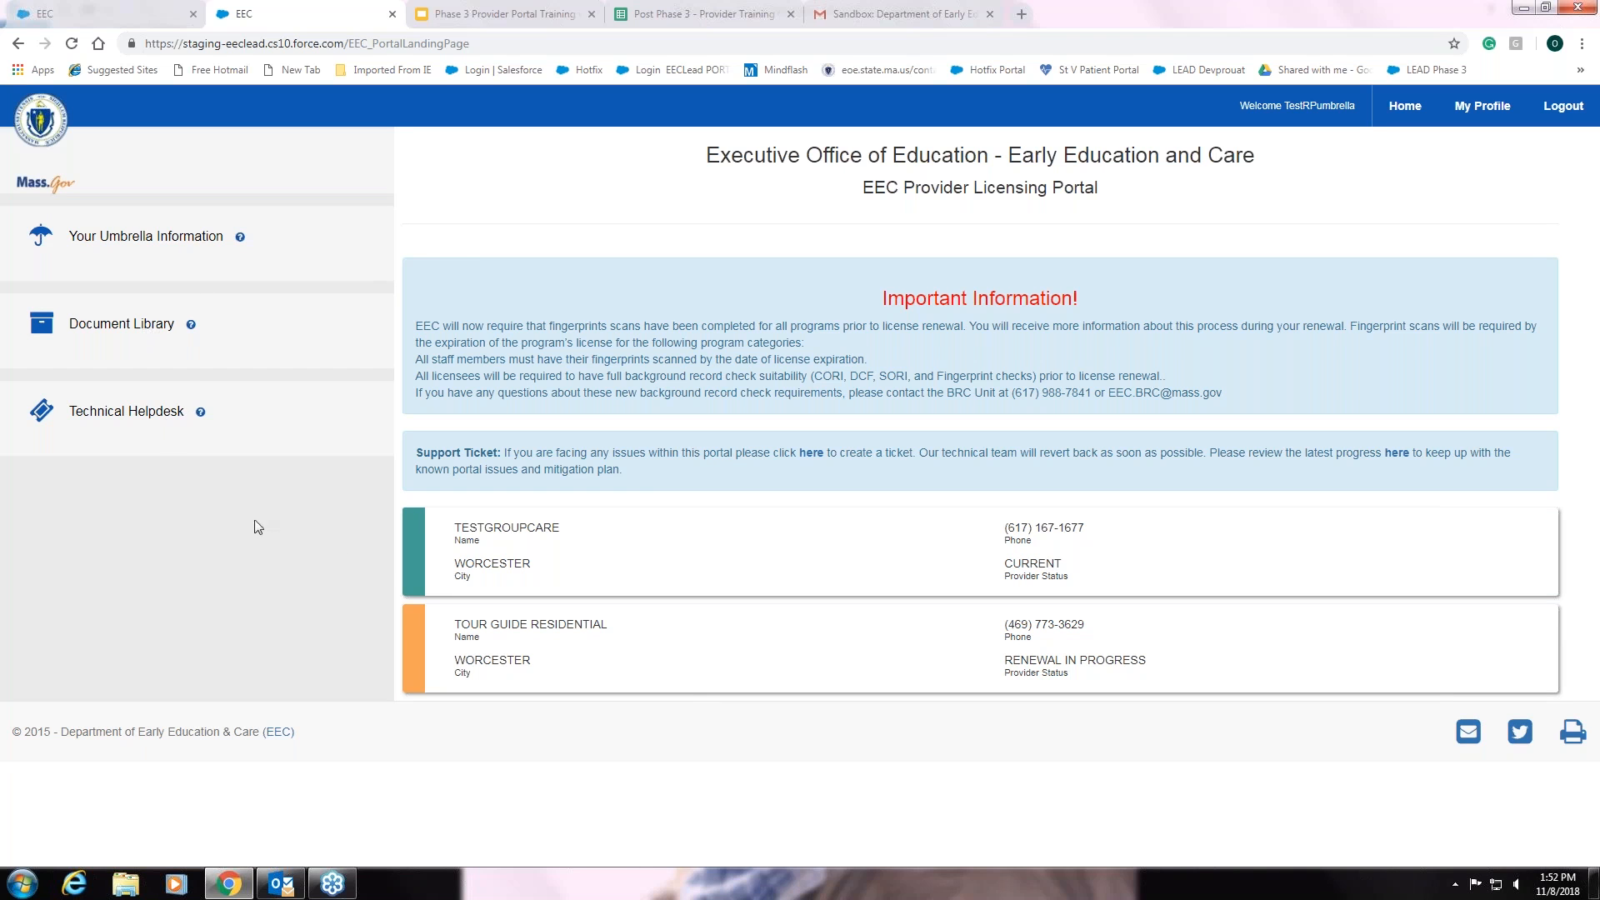
pyautogui.click(93, 329)
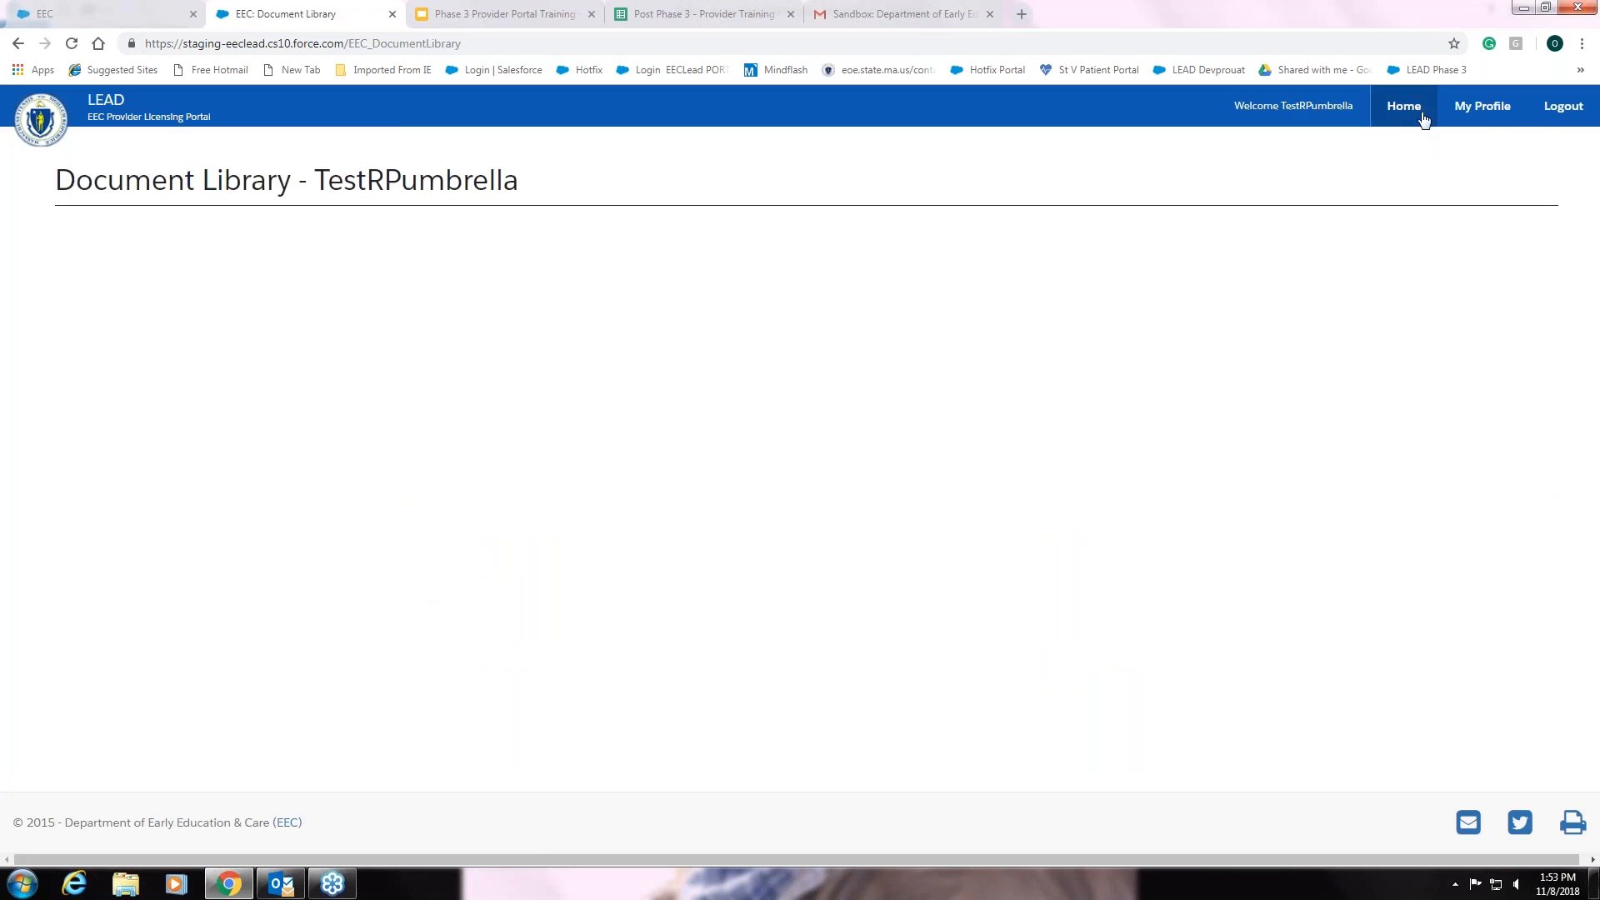
# - From the umbrella home page, go into Tour Guide Residential and view its Document Library
pyautogui.click(1413, 110)
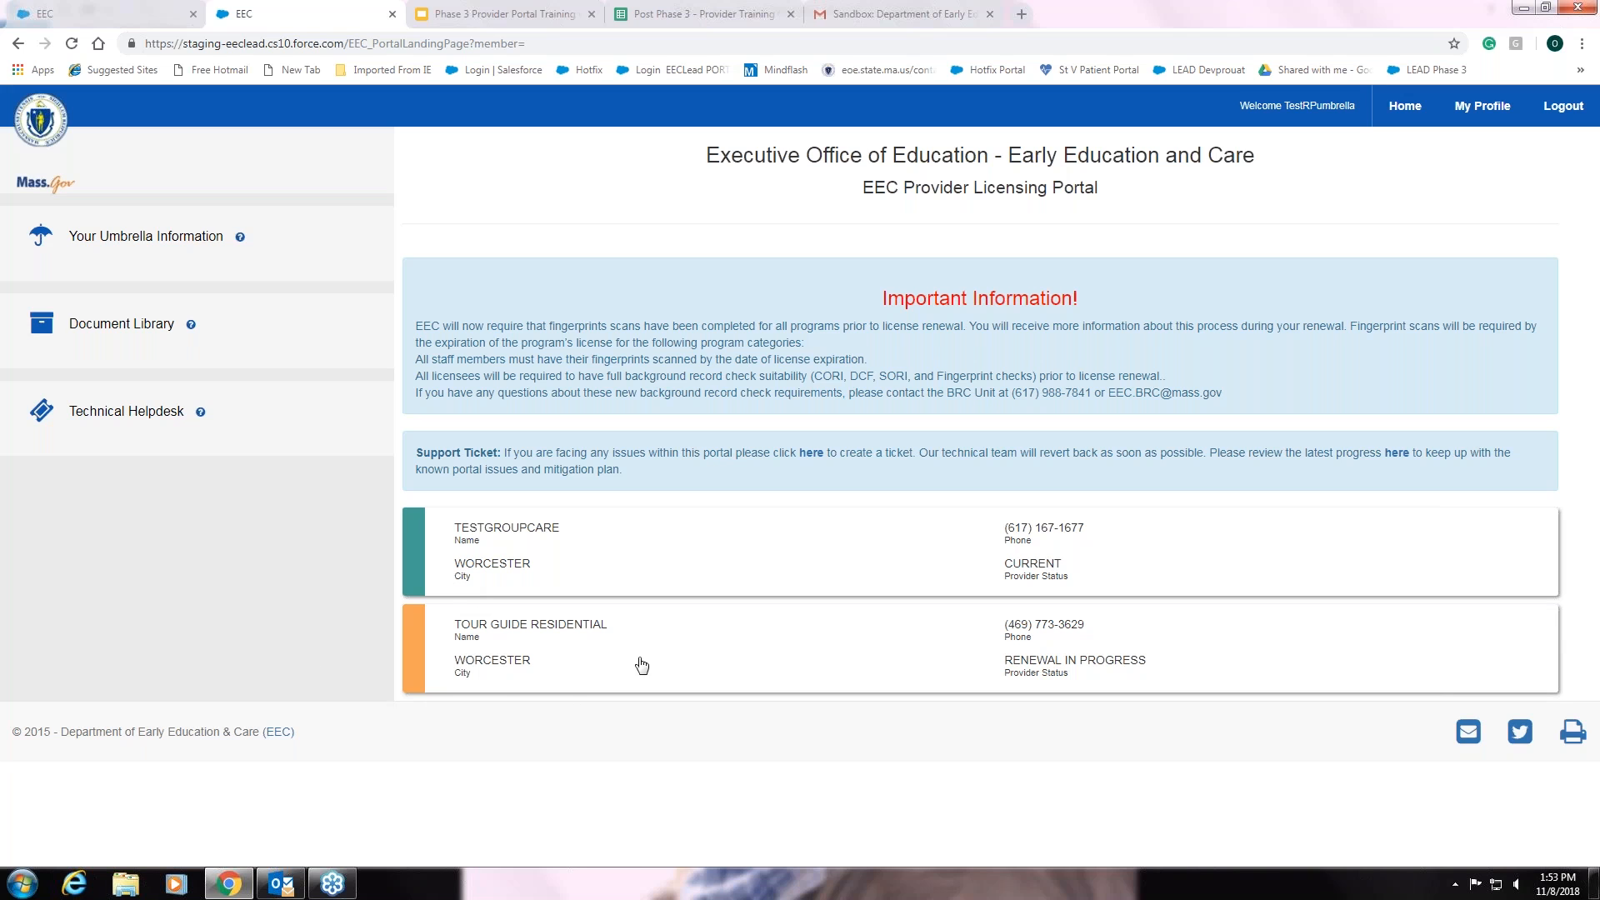
pyautogui.click(585, 657)
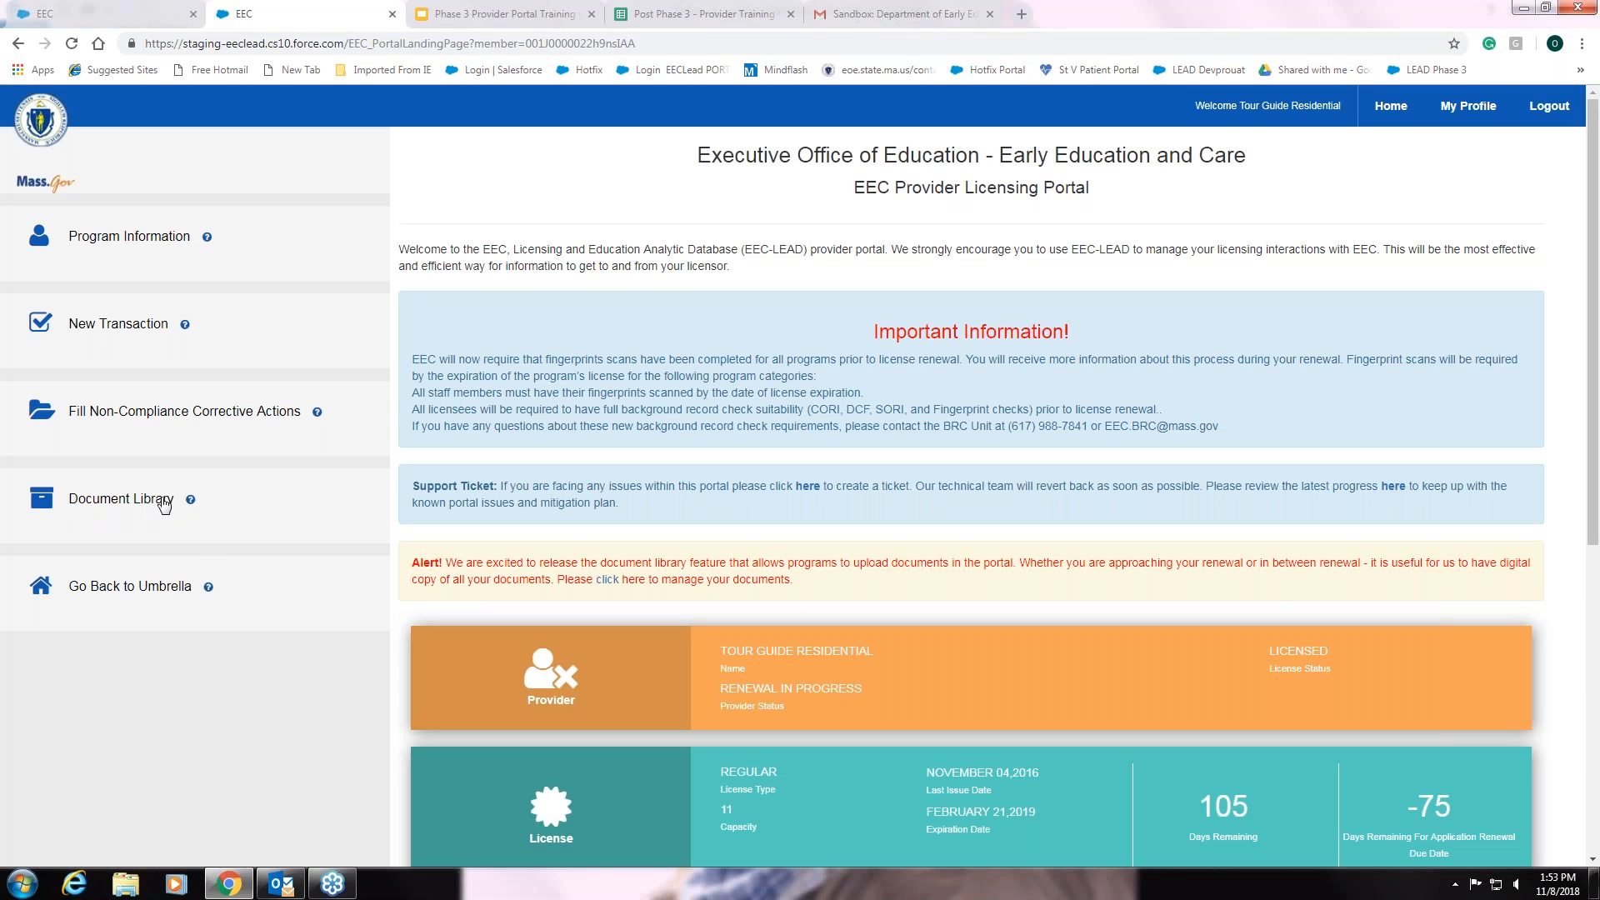
pyautogui.click(162, 505)
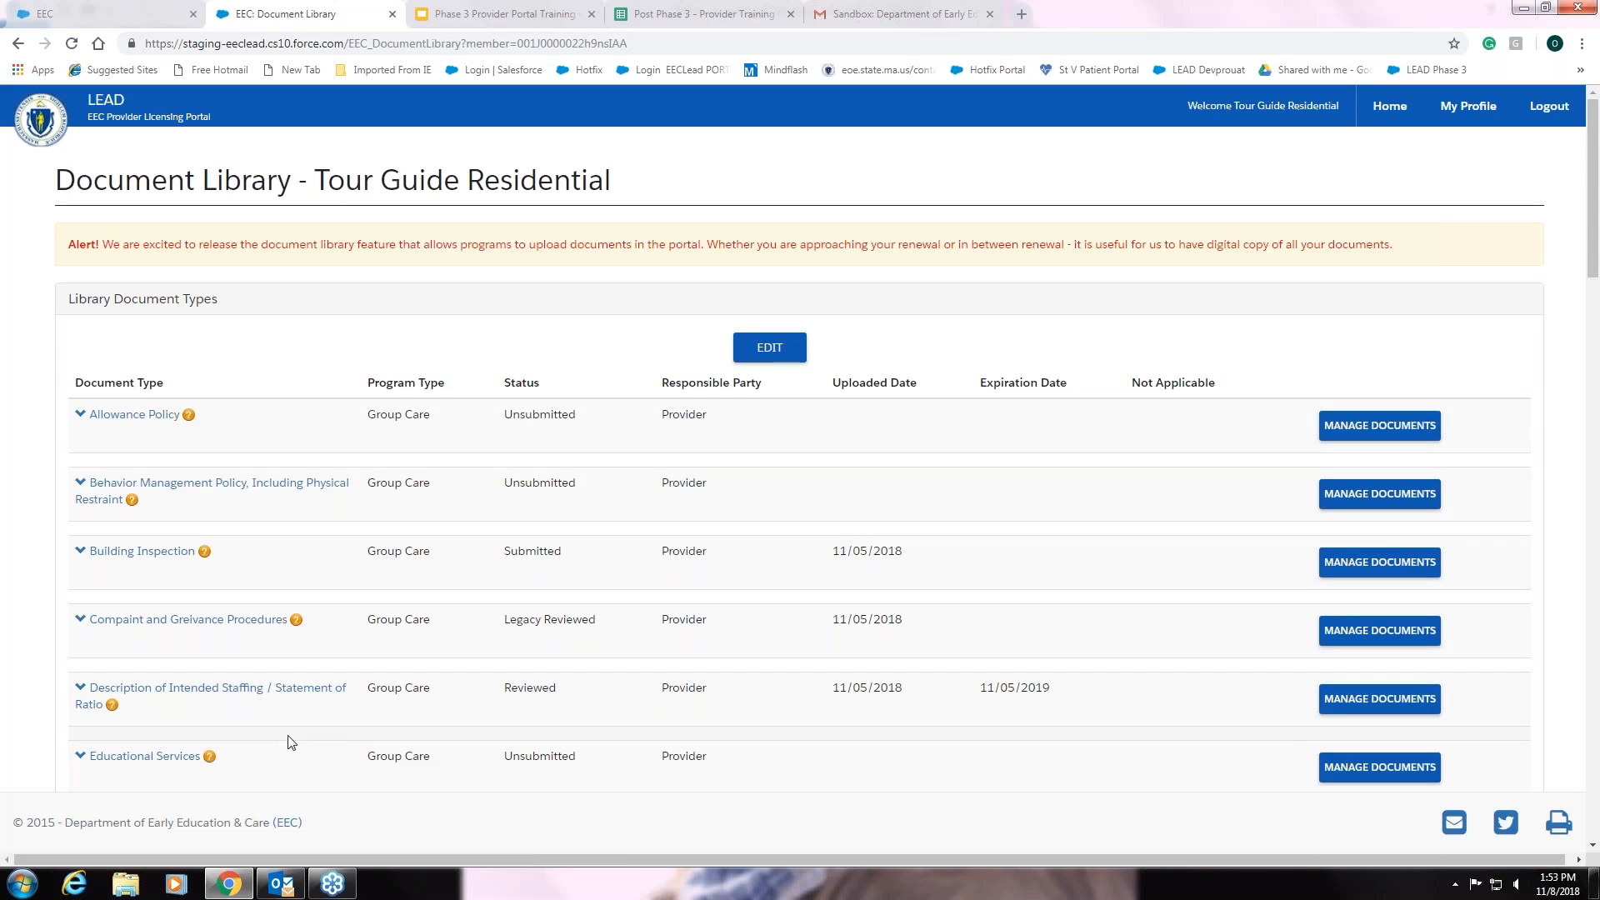
# - Change the Allowance Policy's responsible party to Umbrella, save, and return to the program home page
pyautogui.click(770, 348)
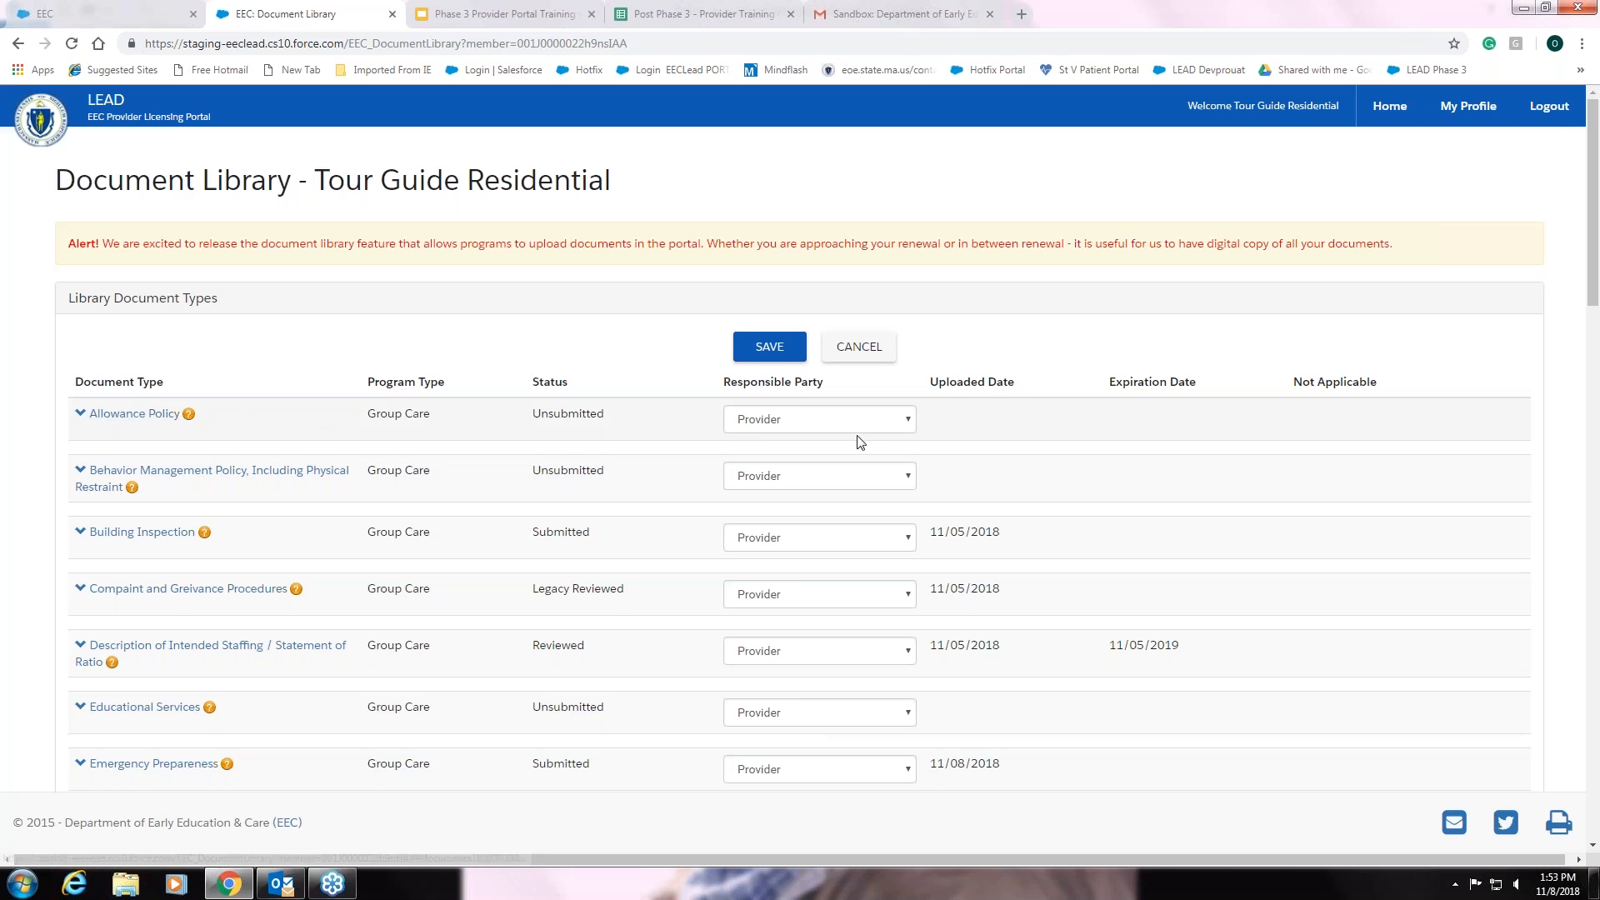
pyautogui.click(908, 422)
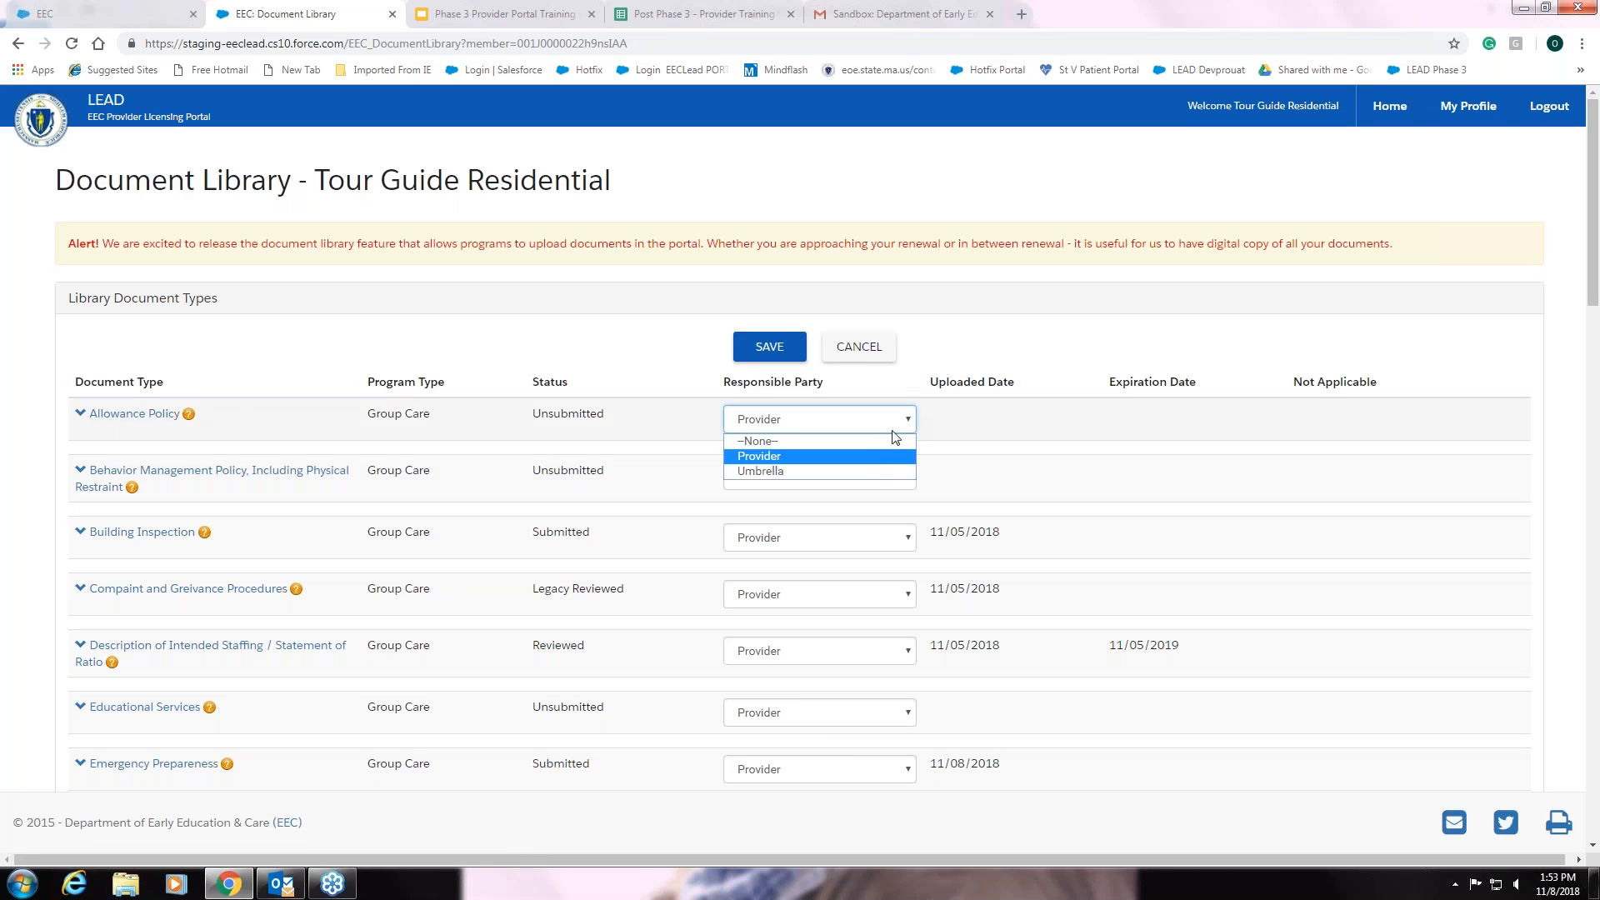
pyautogui.click(873, 471)
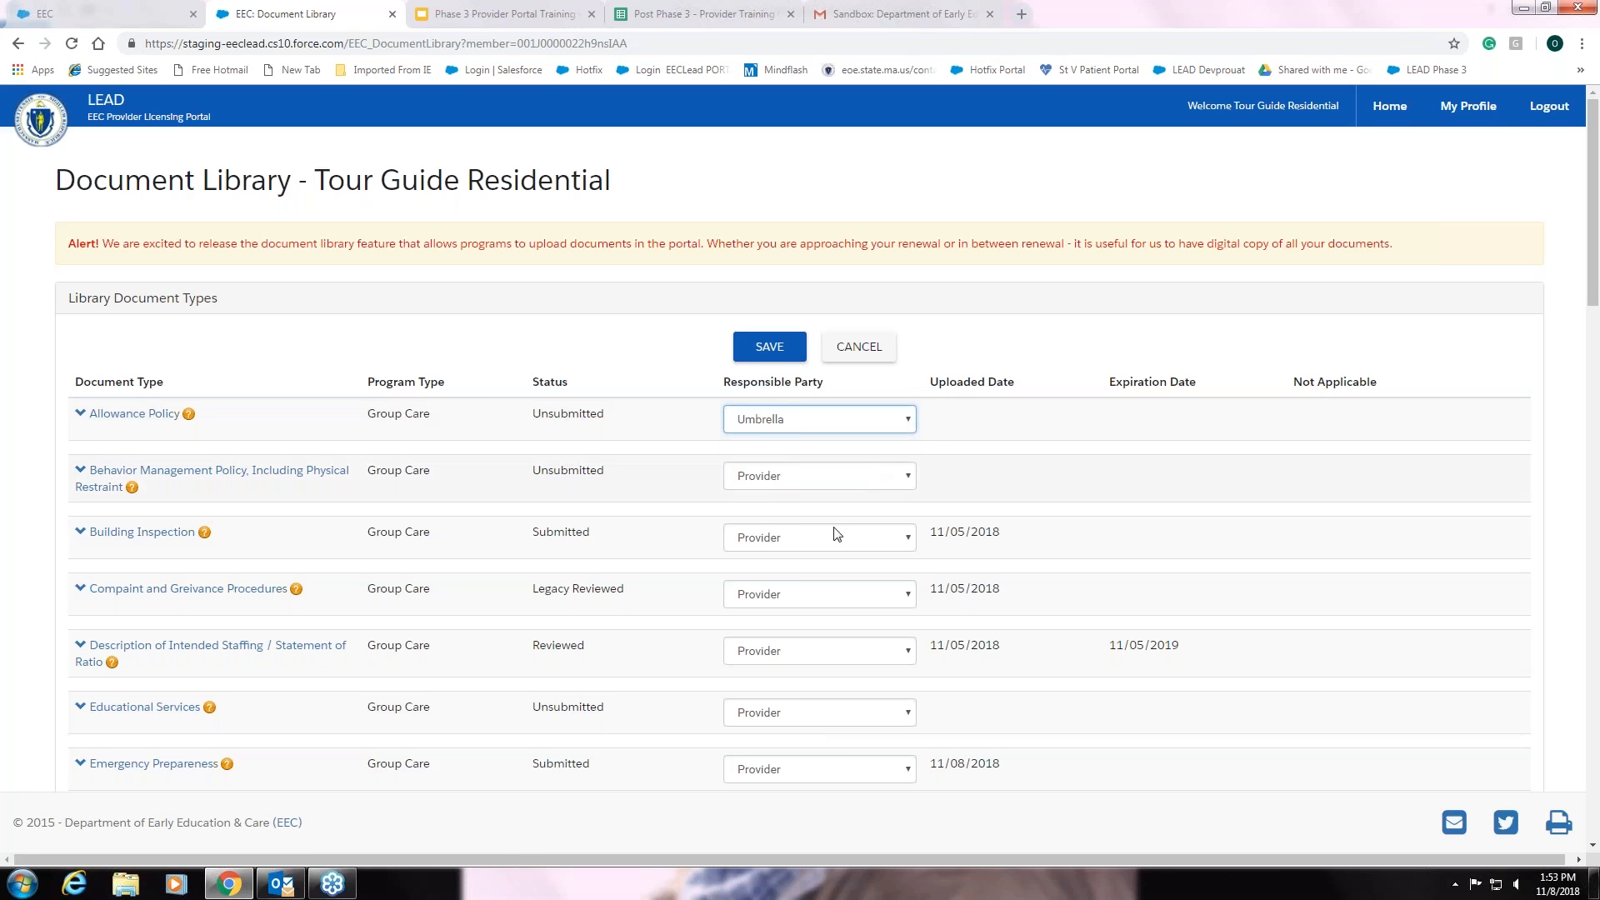
pyautogui.click(790, 356)
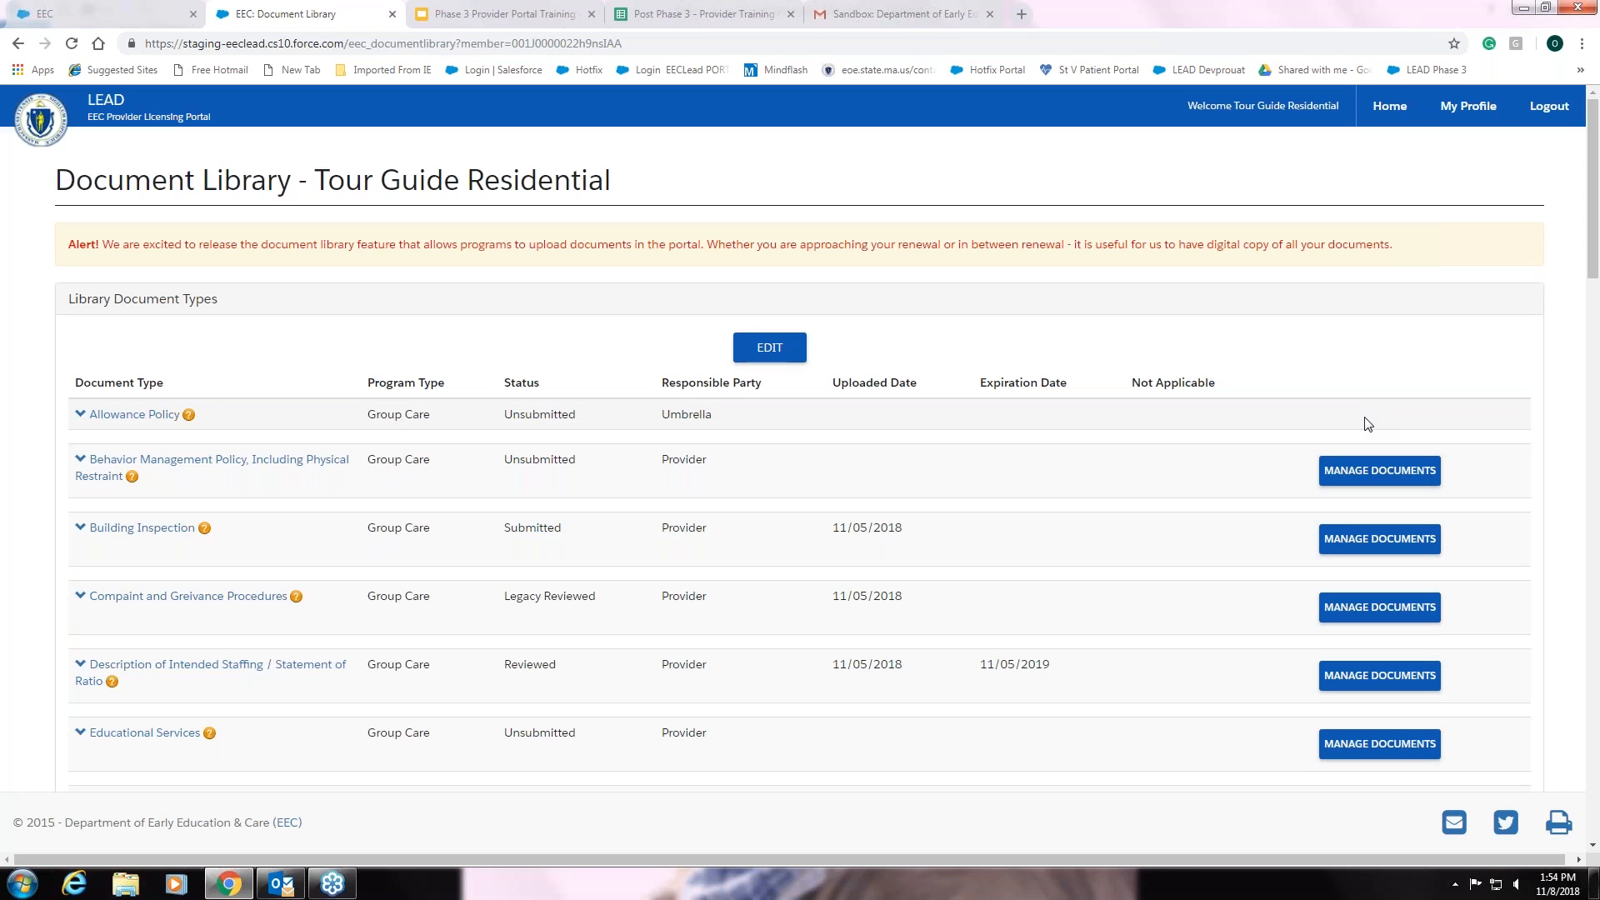
pyautogui.click(1390, 113)
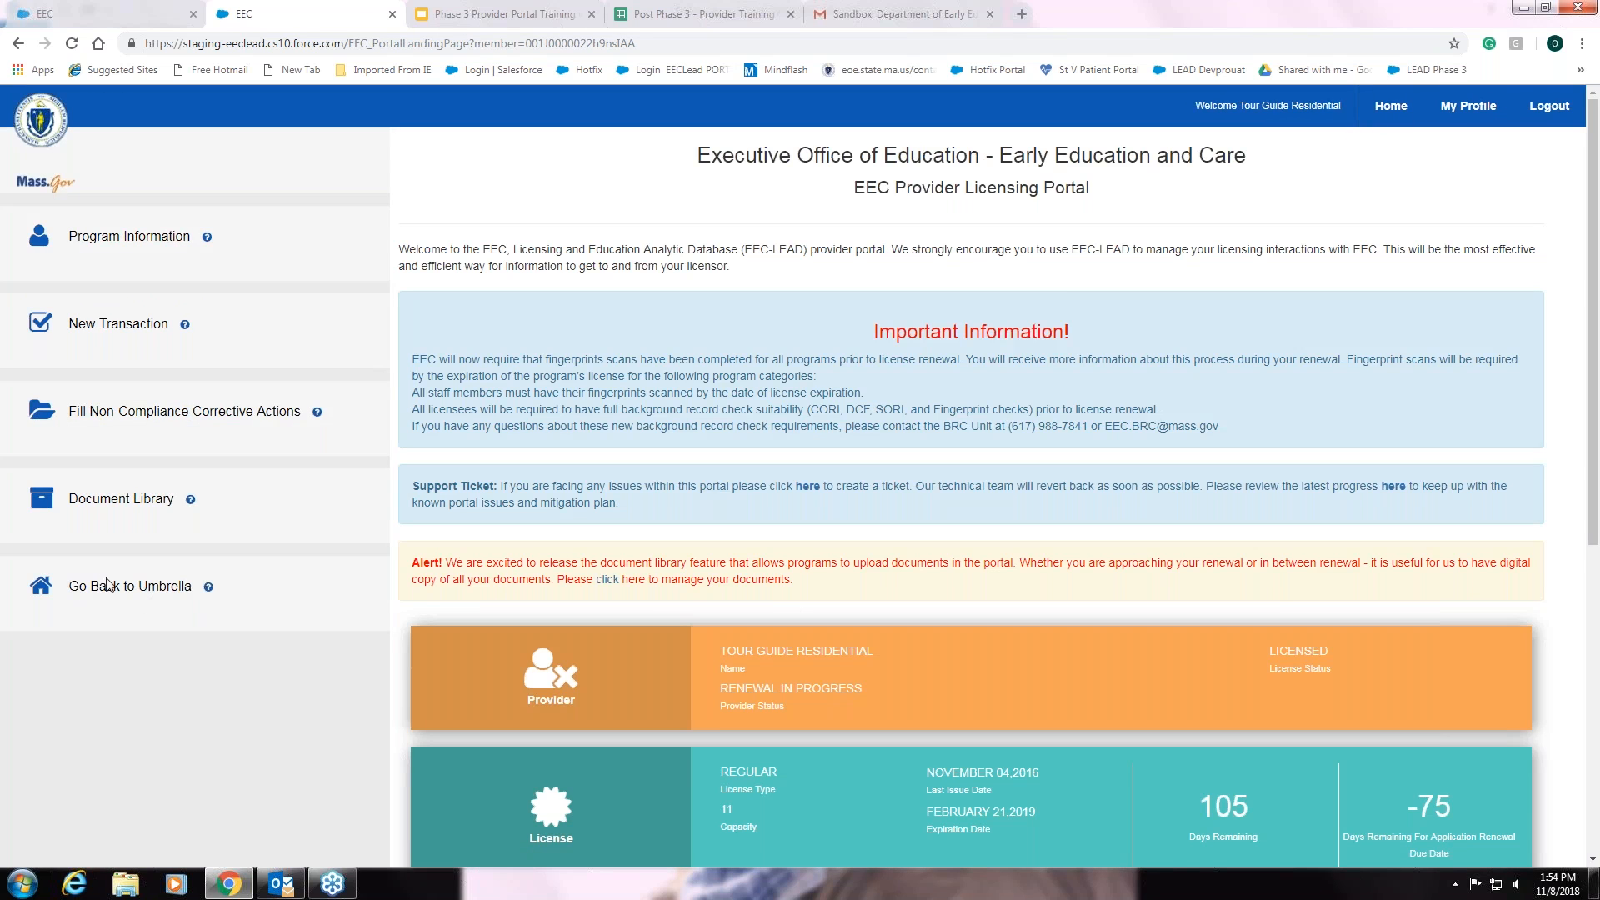
# - Switch back to the umbrella organisation and open its Document Library
pyautogui.click(145, 589)
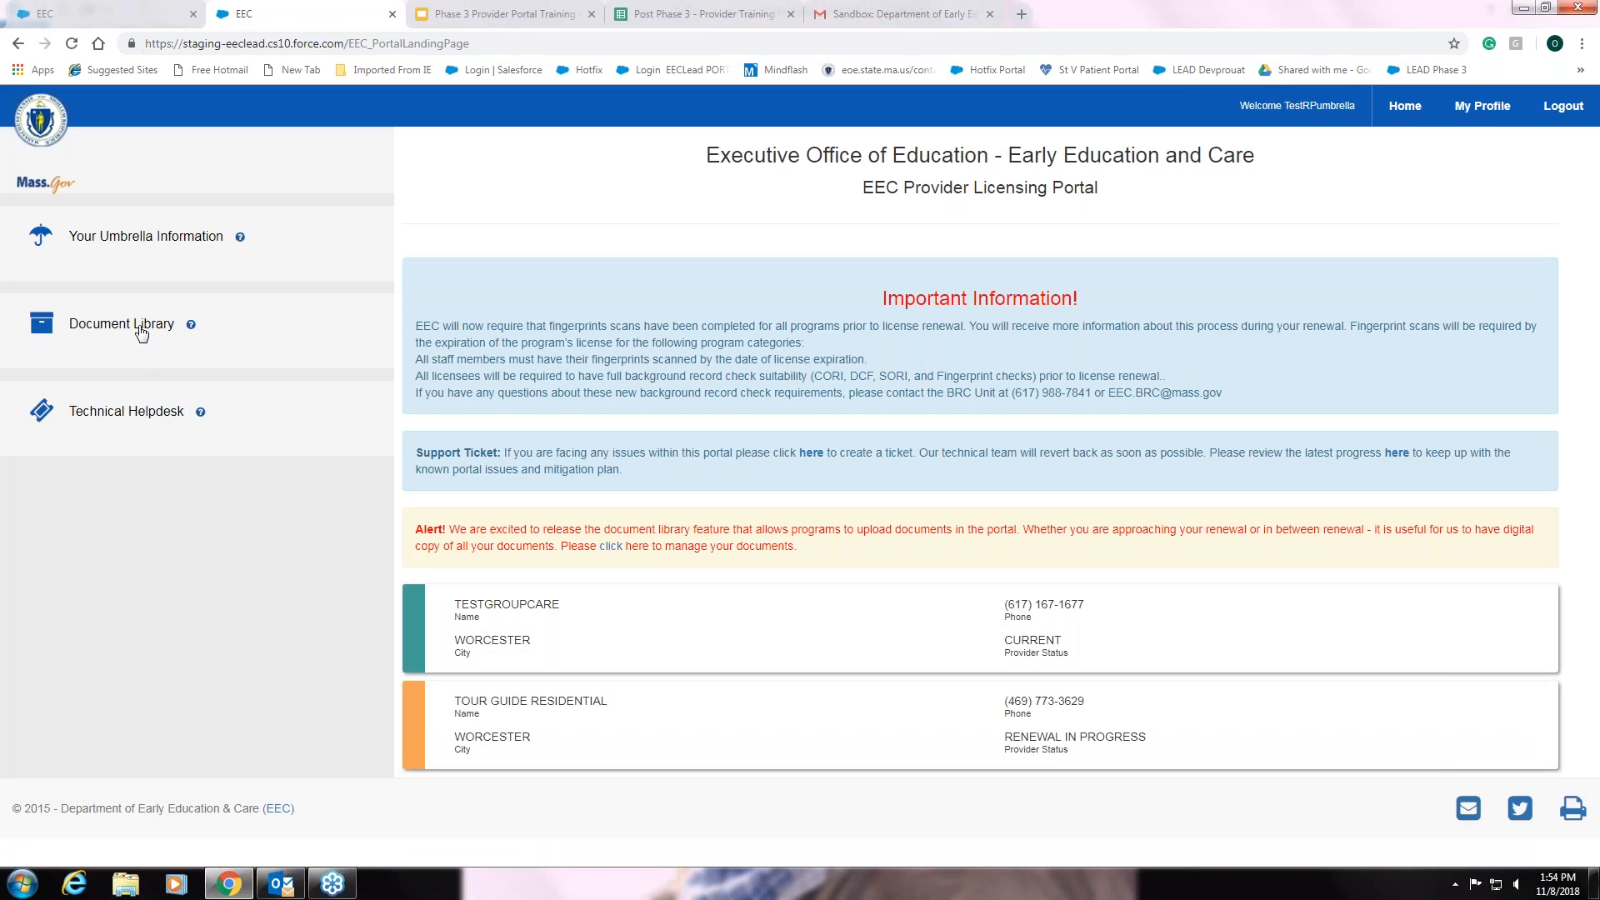
pyautogui.click(141, 330)
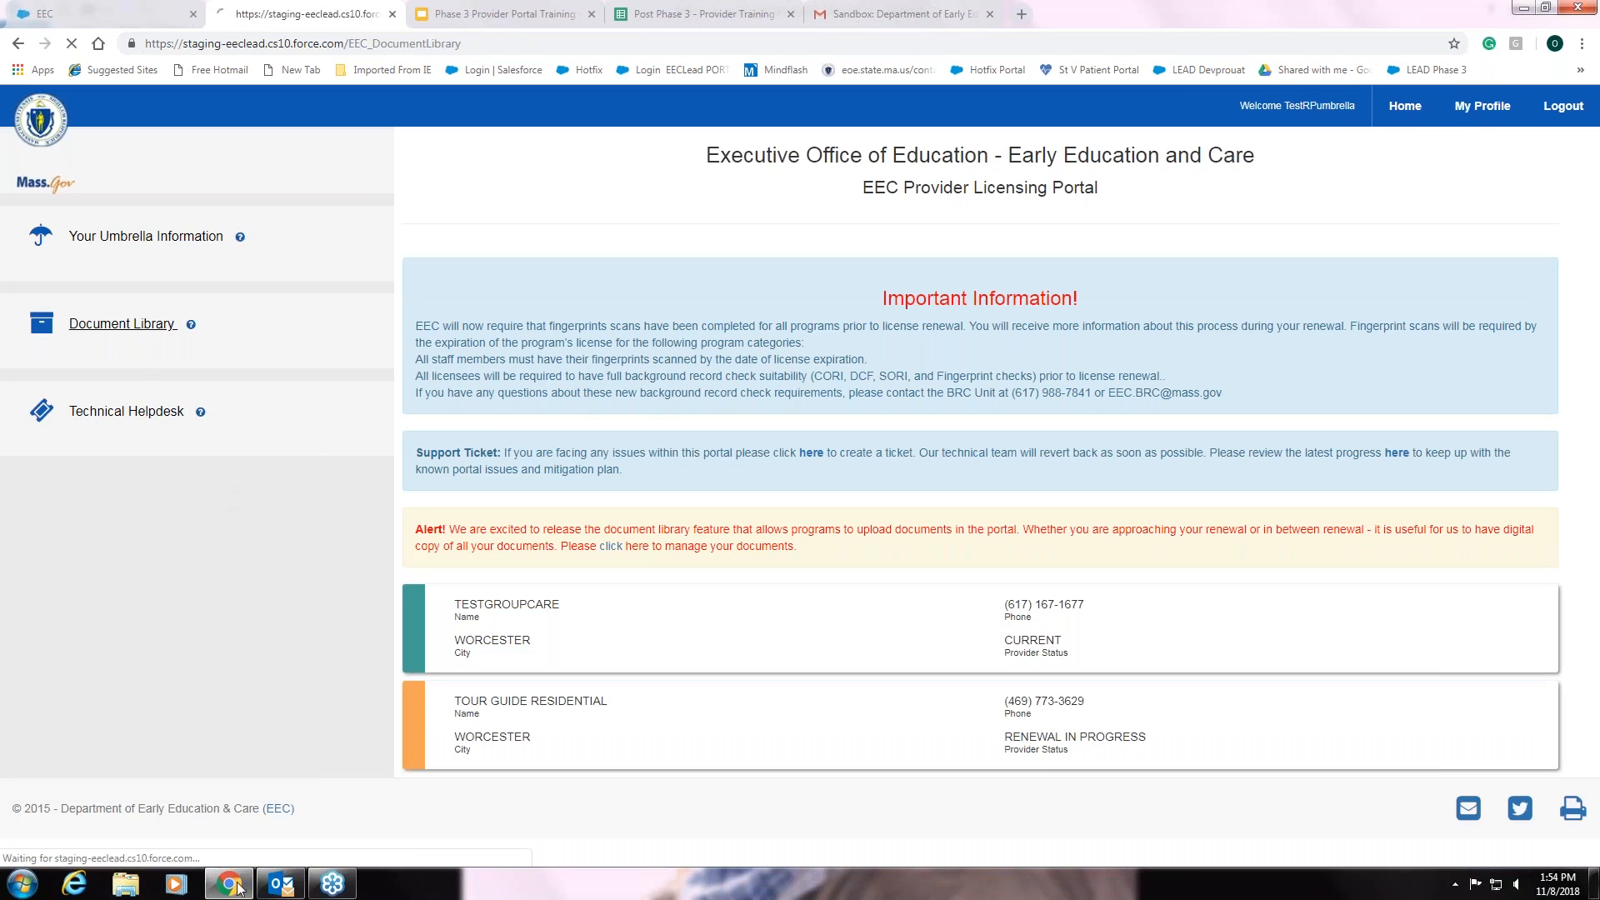